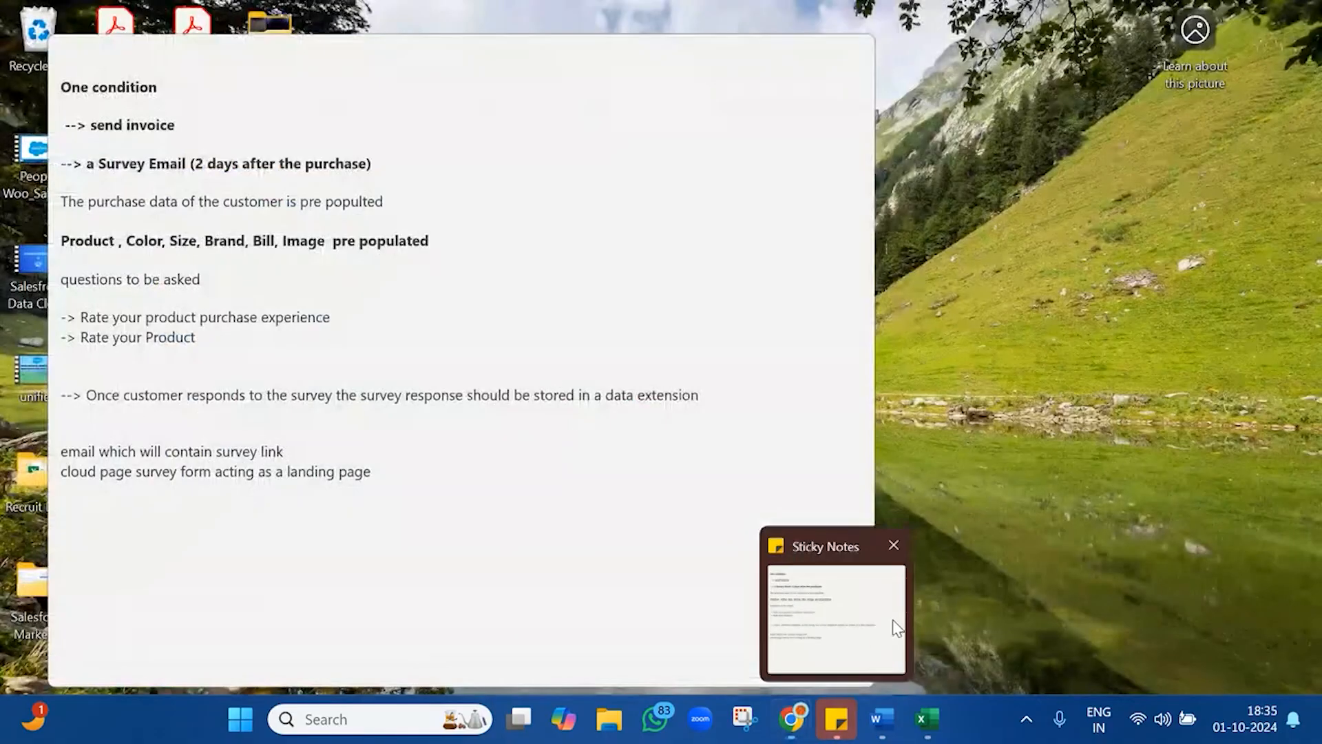
Step: Create a new sticky note, maximize it, and write the lines "Amazon ---- 100million" and "Loyalty Prograam"
{"action": "left_click", "coordinate": [892, 618]}
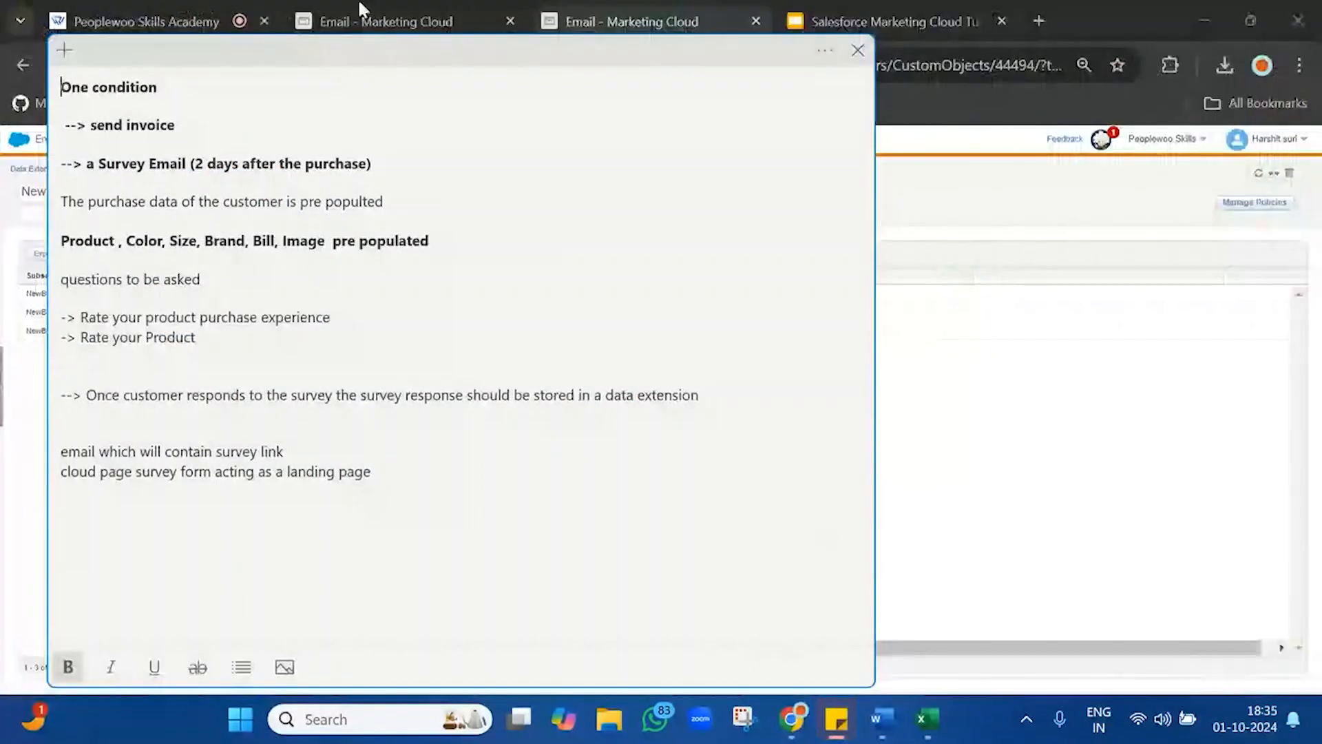
{"action": "left_click", "coordinate": [72, 61]}
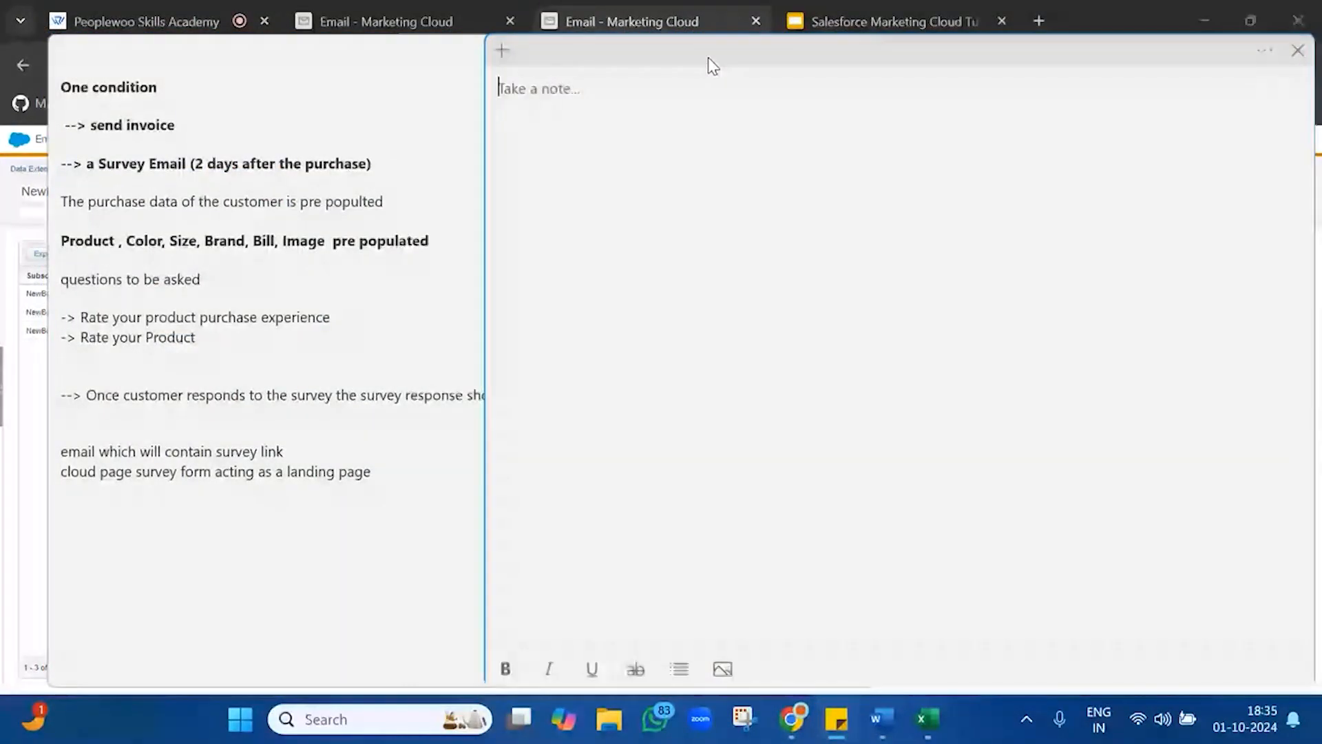
{"action": "double_click", "coordinate": [708, 56]}
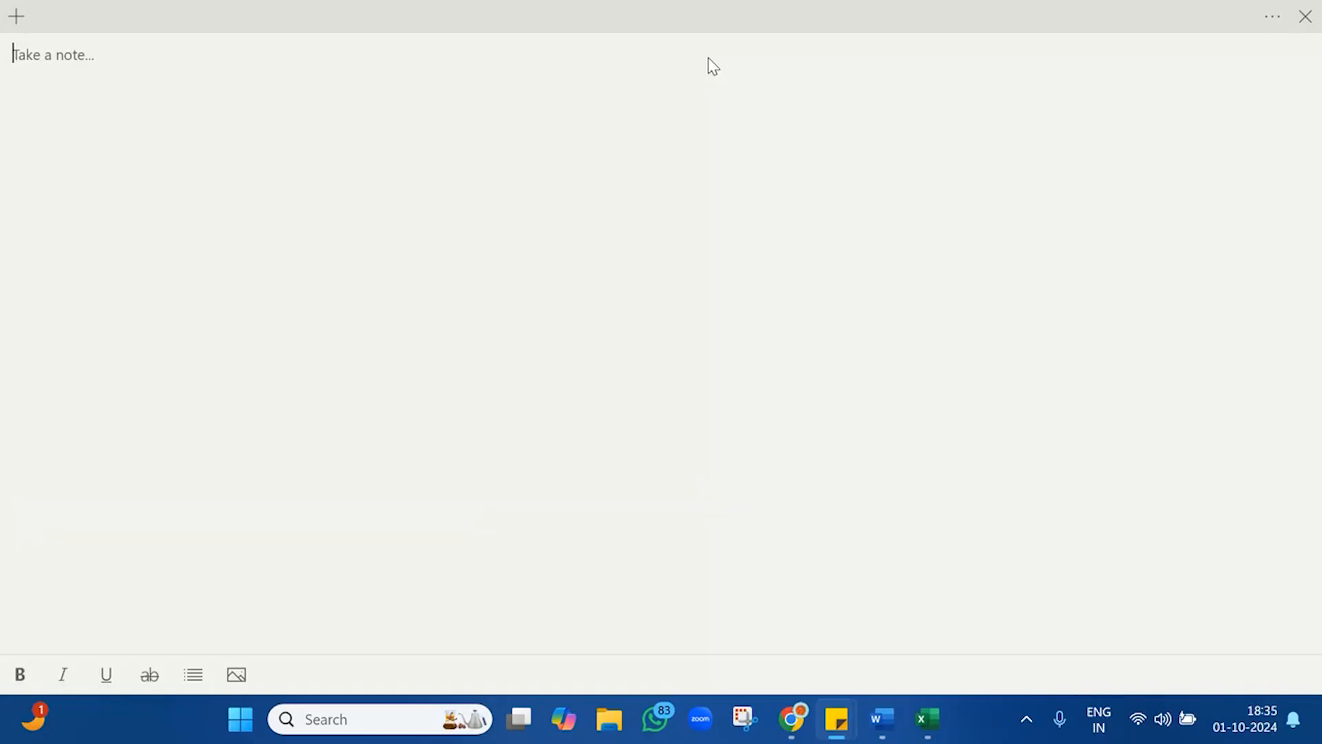
{"action": "type", "text": "Amazon  ---- 100million"}
{"action": "key", "text": "Return"}
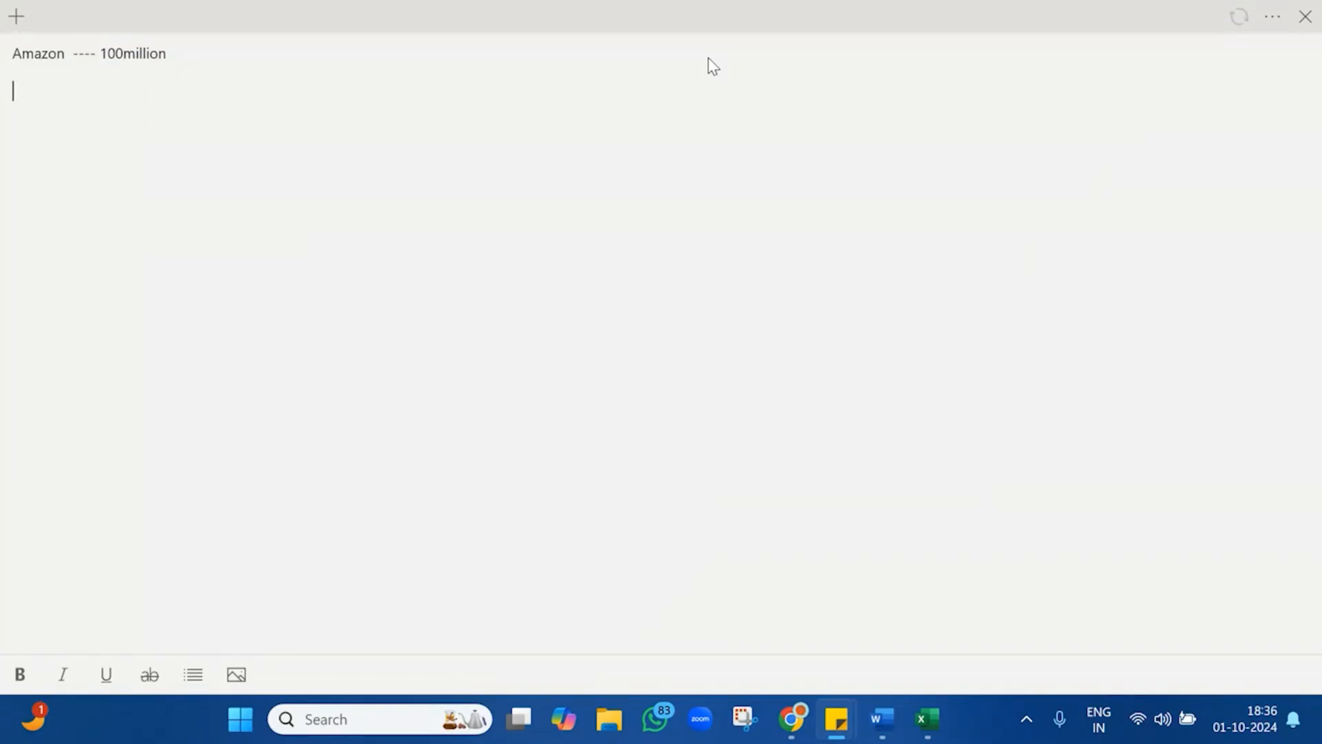
{"action": "type", "text": "Loyalty Prograam"}
{"action": "key", "text": "Return"}
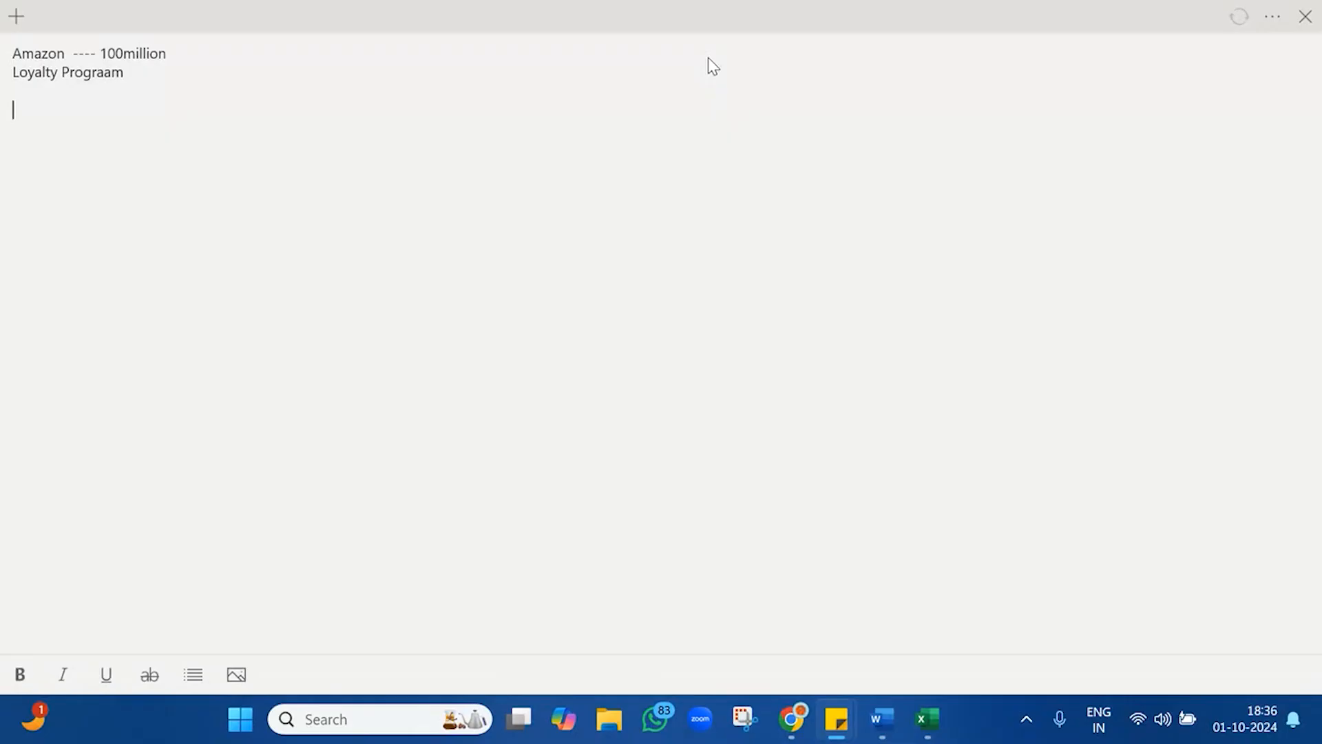
Step: Add the line "send birthday greetings with 20% coupon" and correct the spelling of "Program" in the loyalty line
{"action": "type", "text": "send birthday greetings wi"}
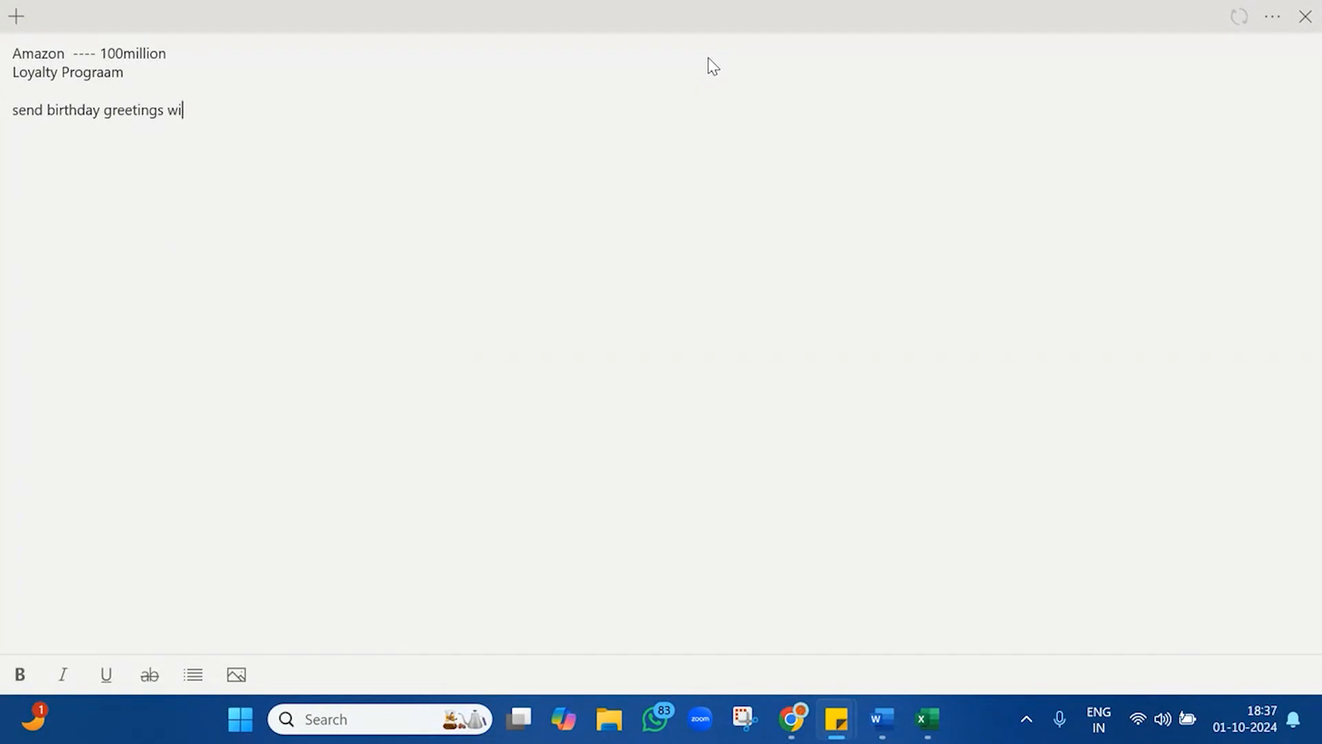
{"action": "type", "text": "th 20% coupon"}
{"action": "left_click_drag", "start_coordinate": [95, 74], "coordinate": [368, 122]}
{"action": "left_click", "coordinate": [393, 124]}
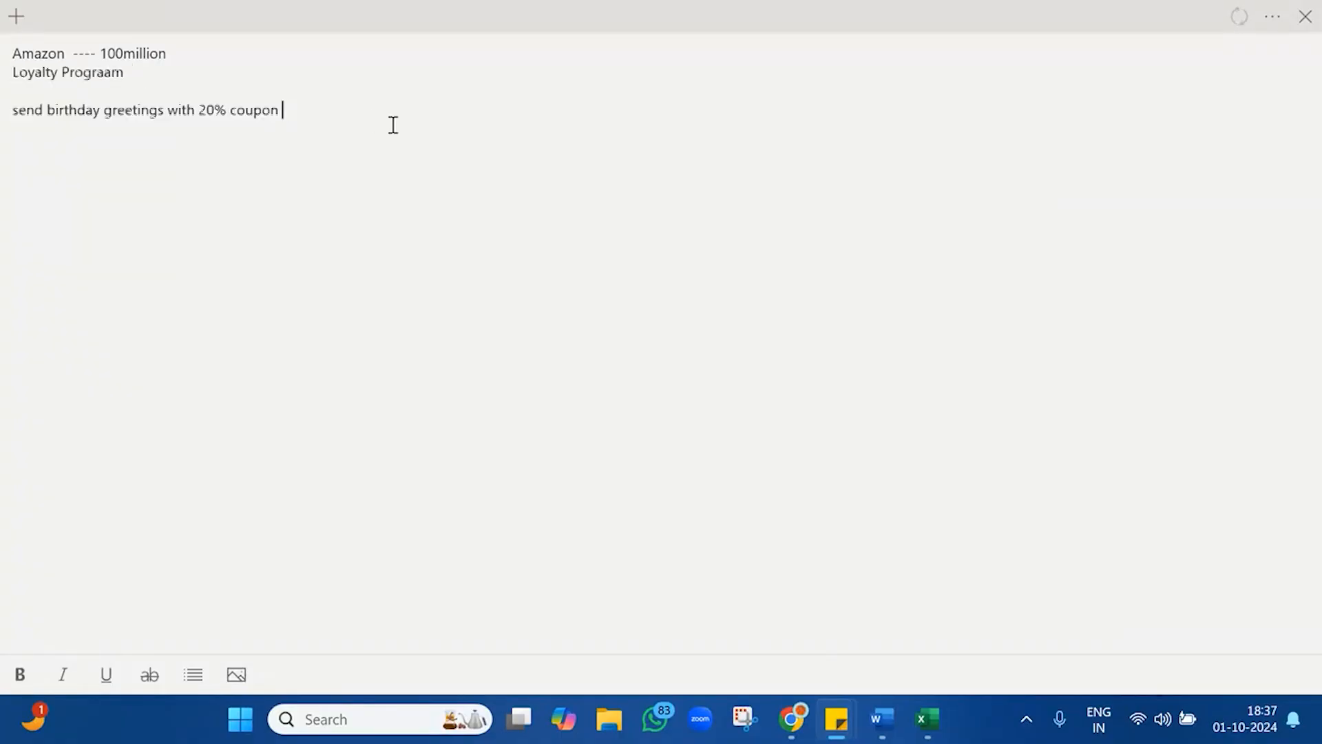
{"action": "left_click", "coordinate": [104, 73]}
{"action": "key", "text": "BackSpace"}
{"action": "left_click", "coordinate": [356, 110]}
Step: Switch to Chrome to view the NewBatchFilteredDE_Phone records, and return to the Amazon note in Sticky Notes
{"action": "double_click", "coordinate": [121, 55]}
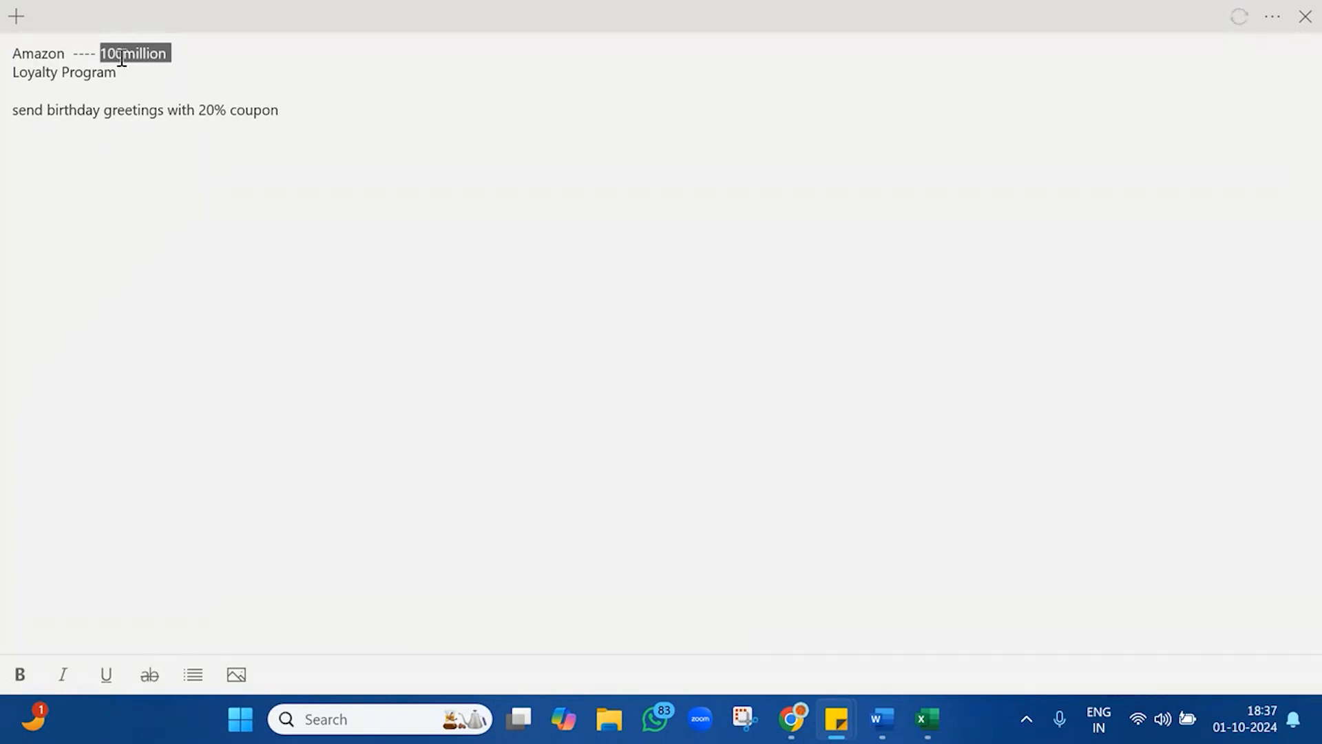
{"action": "triple_click", "coordinate": [177, 51]}
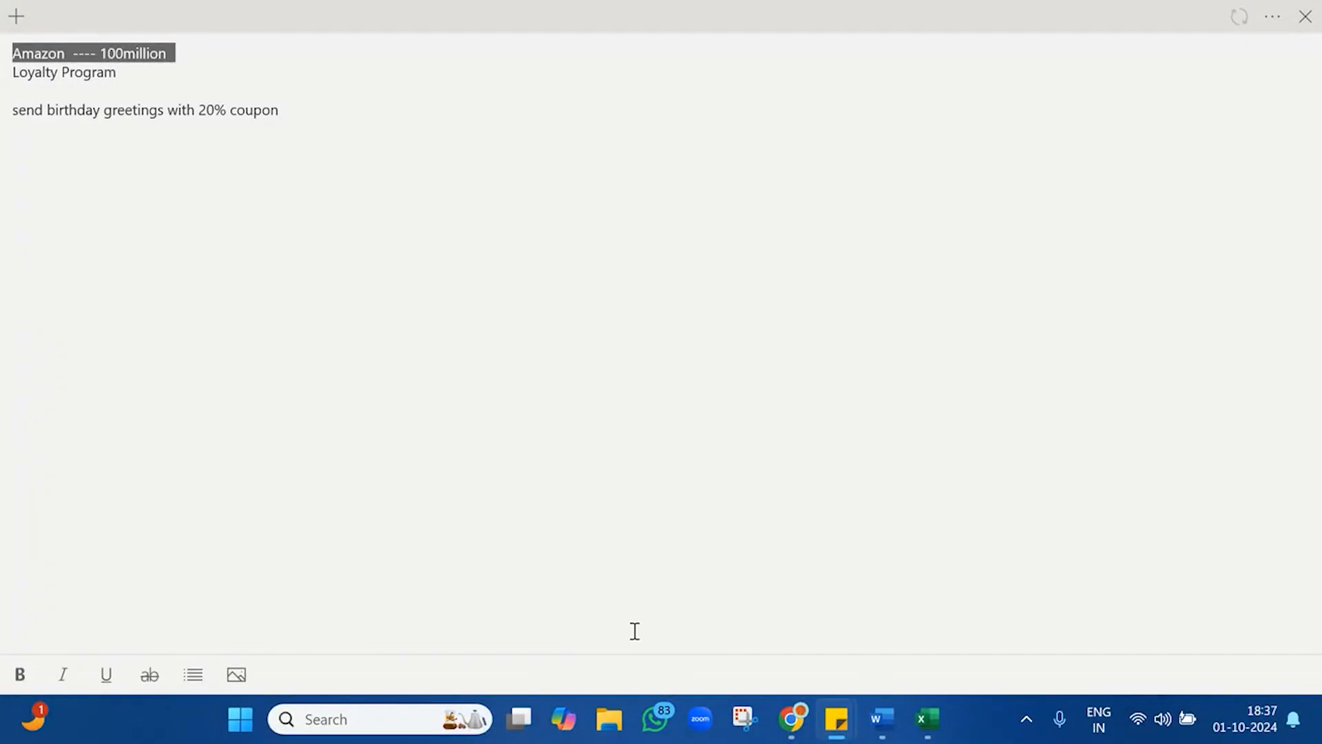
{"action": "mouse_move", "coordinate": [792, 718]}
{"action": "left_click", "coordinate": [739, 681]}
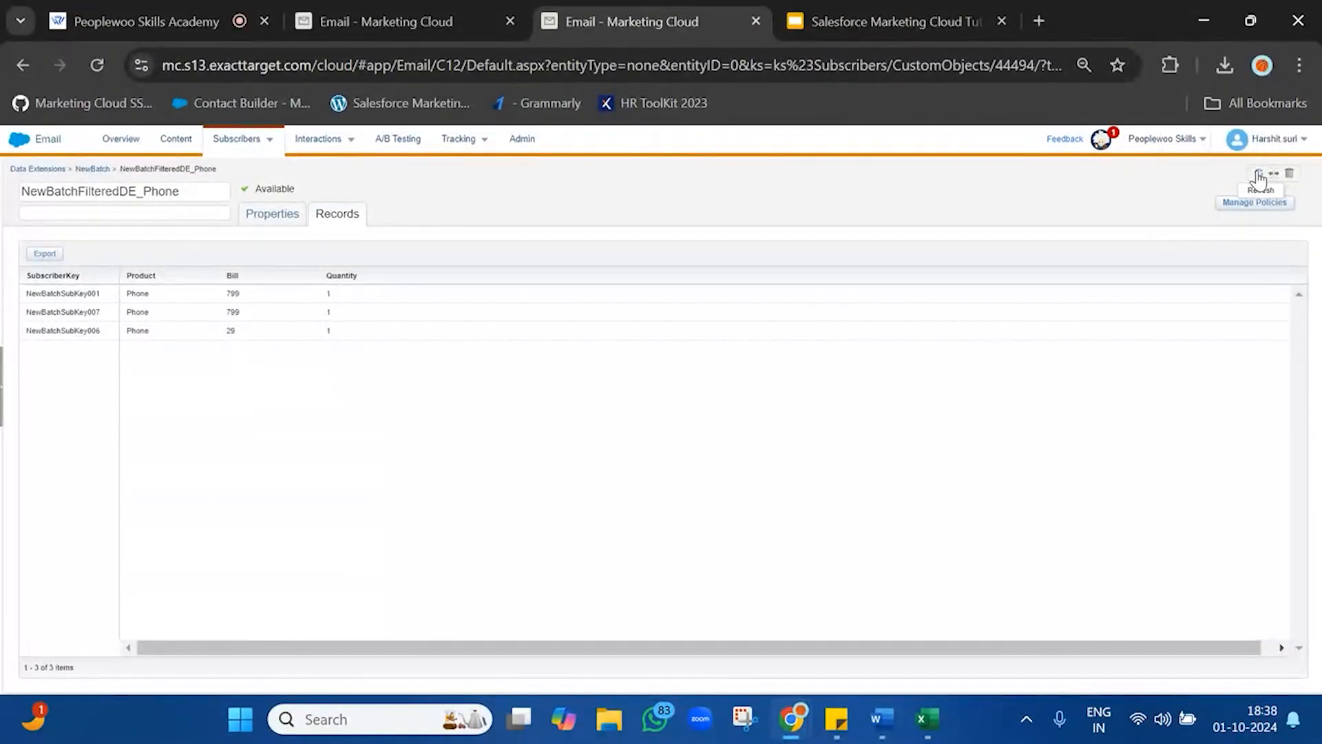
{"action": "mouse_move", "coordinate": [840, 721]}
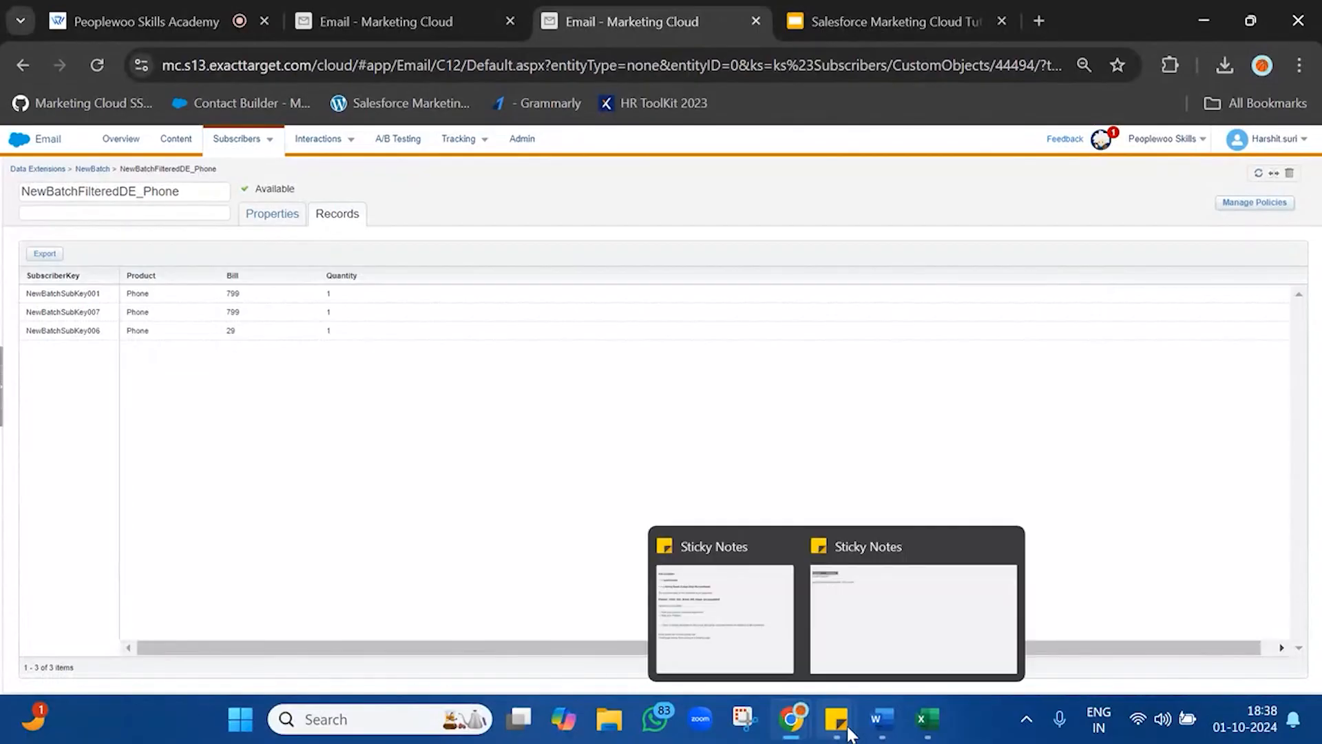
{"action": "left_click", "coordinate": [1012, 585]}
{"action": "triple_click", "coordinate": [366, 109]}
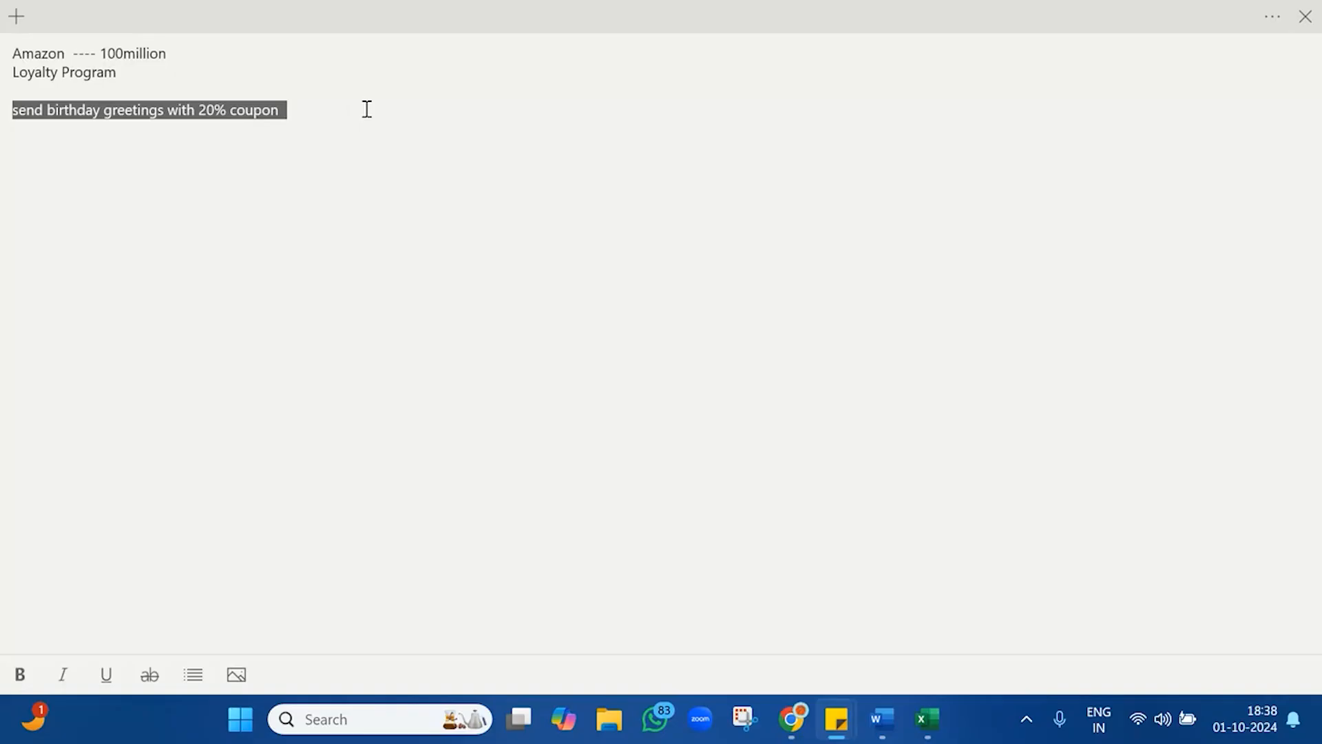
Step: Below the birthday greeting line, add the heading "Automation >" and the point "1) Auto filter today's birthday subscribers"
{"action": "left_click", "coordinate": [367, 109]}
{"action": "key", "text": "Return"}
{"action": "key", "text": "Return"}
{"action": "type", "text": "Automation >"}
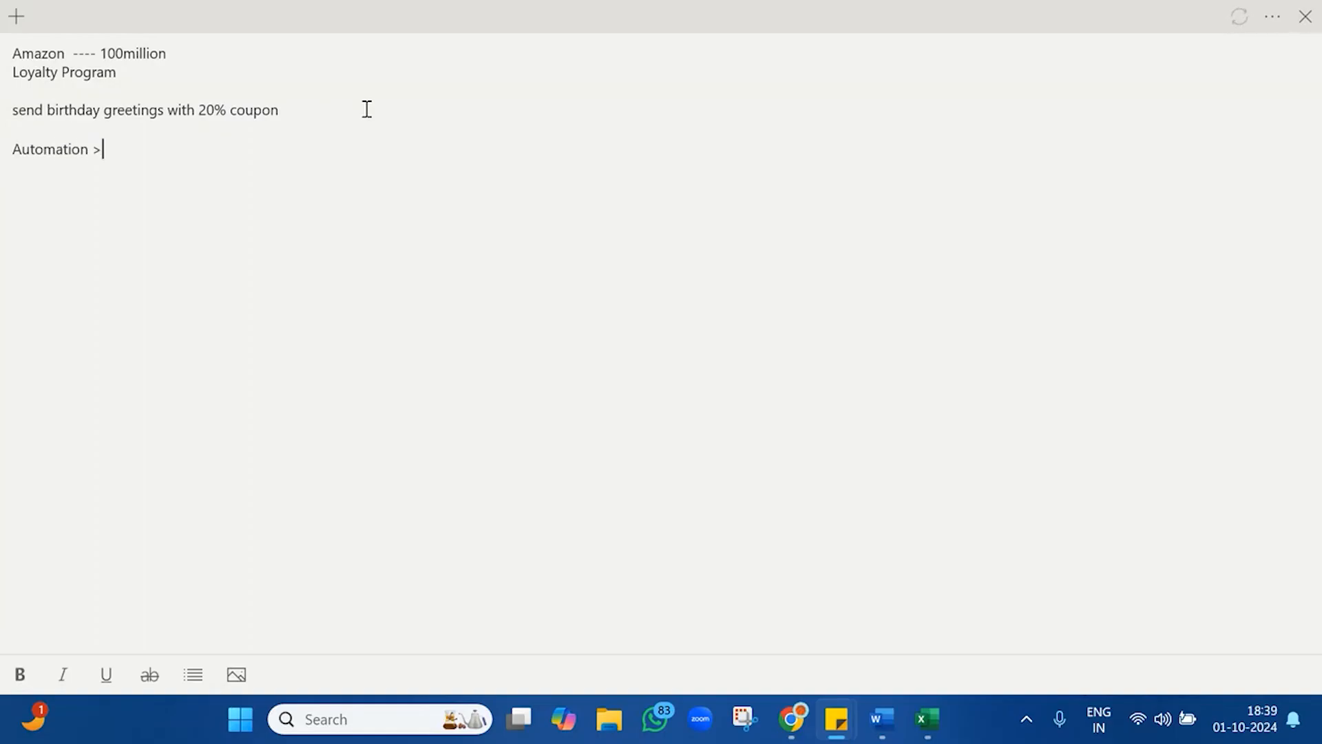
{"action": "key", "text": "Return"}
{"action": "key", "text": "Return"}
{"action": "type", "text": "1) Auto filter today's birthday subscribers"}
{"action": "key", "text": "Return"}
Step: Add the second point "2) Send emails to the qualified subscribers with 20% offf loyalty coupon" to the automation list
{"action": "type", "text": "2) S"}
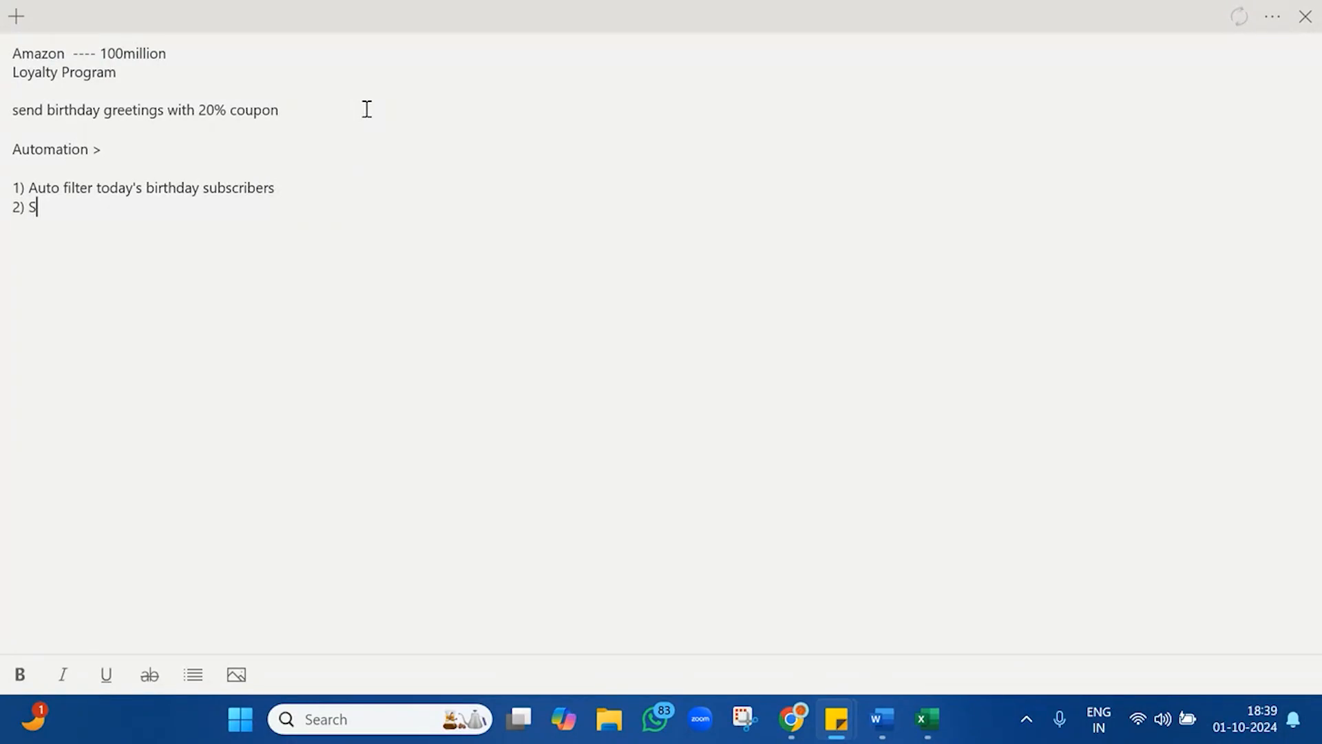
{"action": "type", "text": "end emails to the qualified subc"}
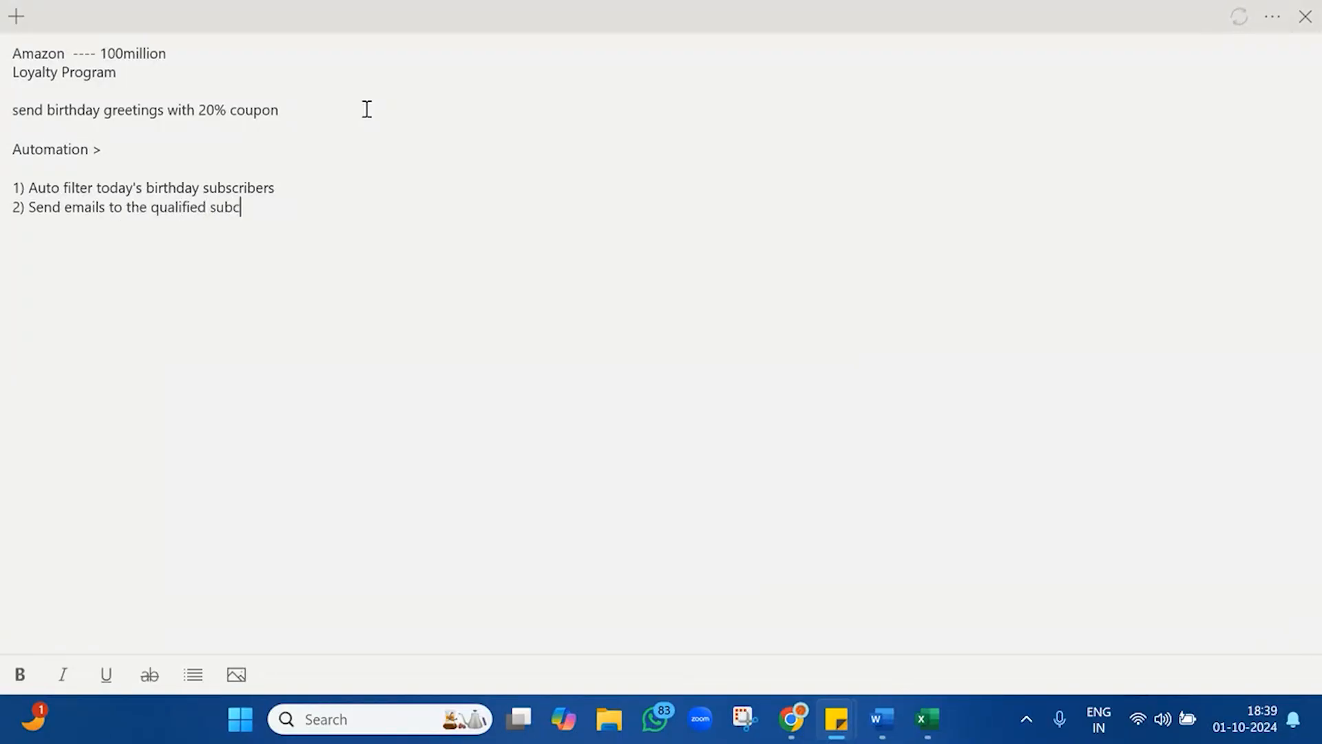
{"action": "key", "text": "BackSpace"}
{"action": "type", "text": "scribers with 20% "}
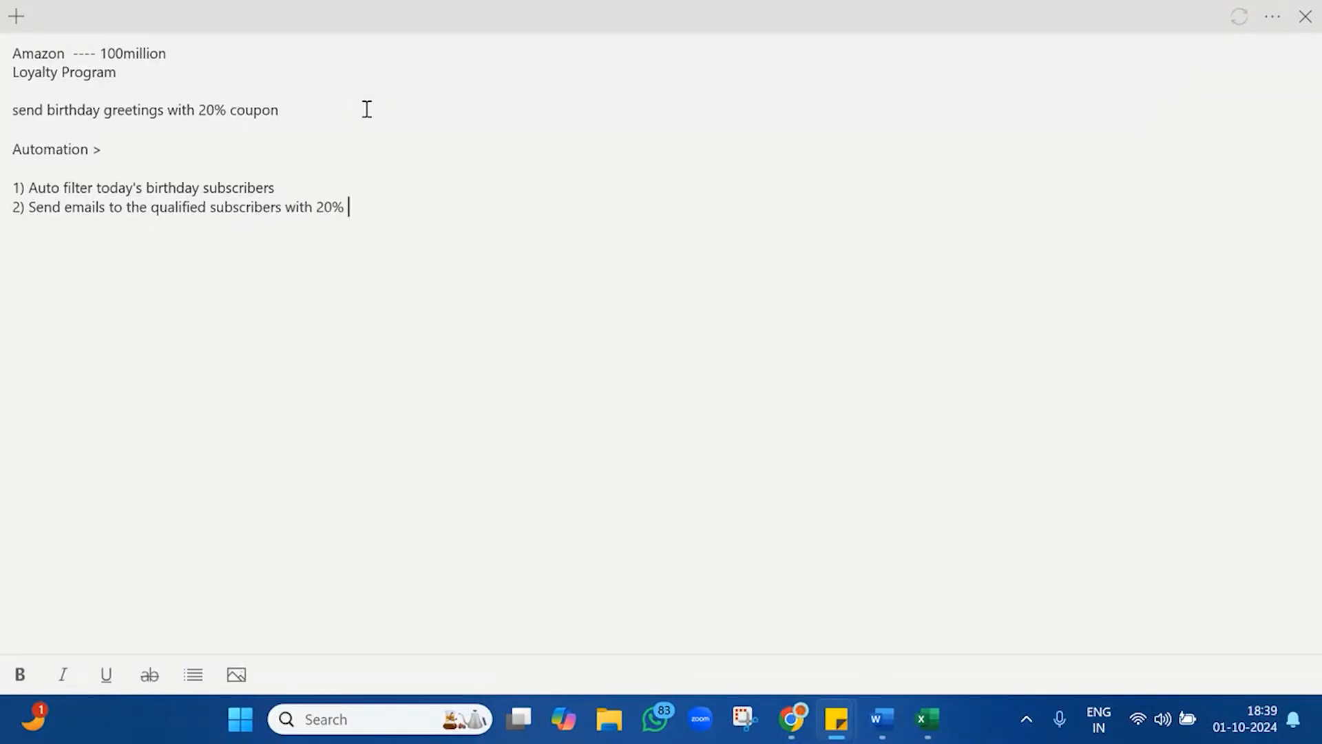
{"action": "type", "text": "offf loyalty o"}
{"action": "key", "text": "BackSpace"}
{"action": "type", "text": "coupon"}
Step: Make both numbered points under the Automation heading bold
{"action": "left_click_drag", "start_coordinate": [590, 224], "coordinate": [3, 194]}
{"action": "key", "text": "ctrl+b"}
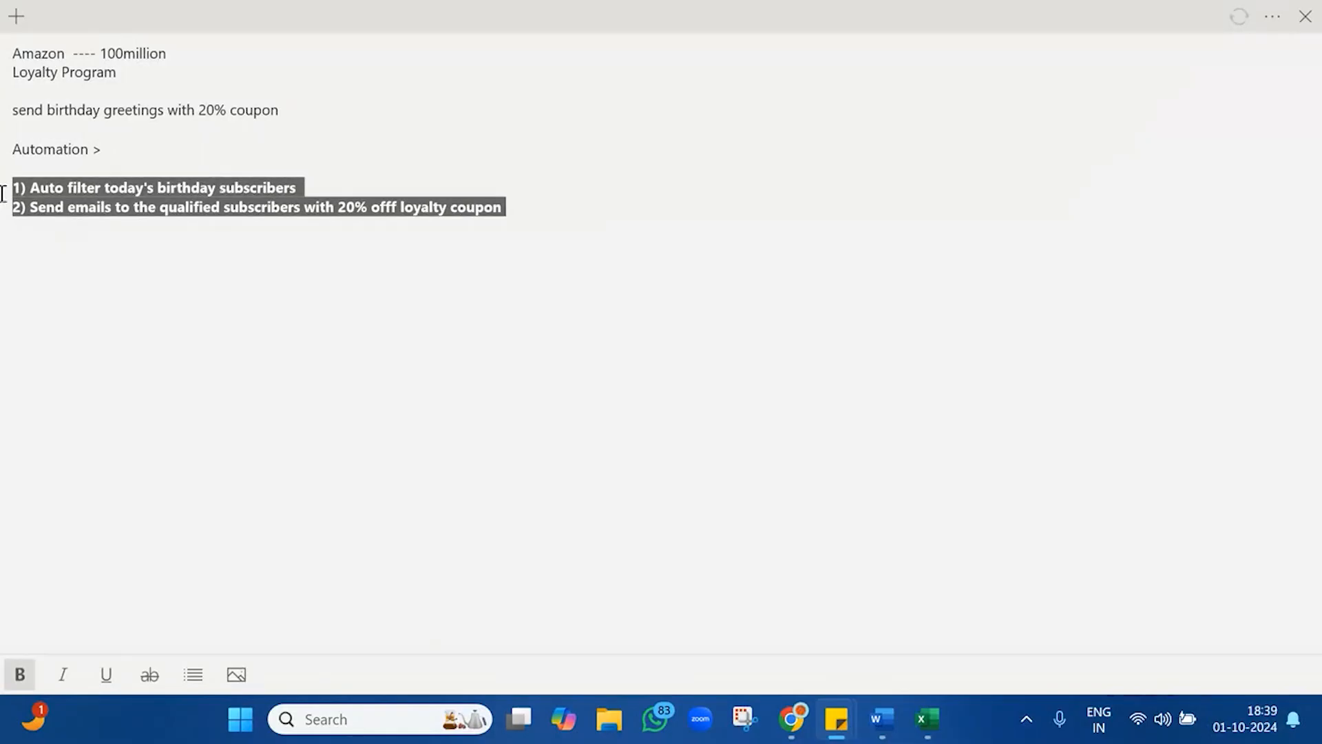
{"action": "left_click", "coordinate": [641, 250]}
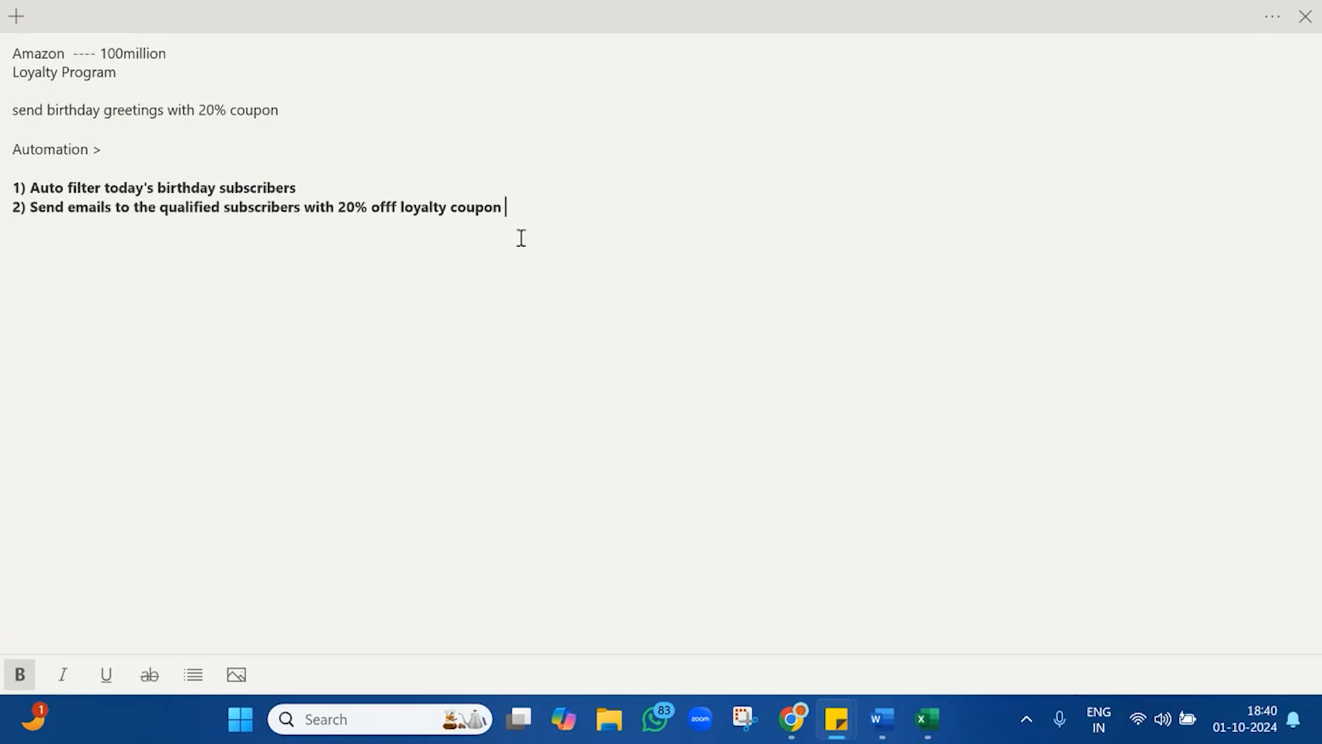
Step: Append "---- Filter data extension" to the first automation point about today's birthday subscribers
{"action": "left_click_drag", "start_coordinate": [540, 207], "coordinate": [6, 202]}
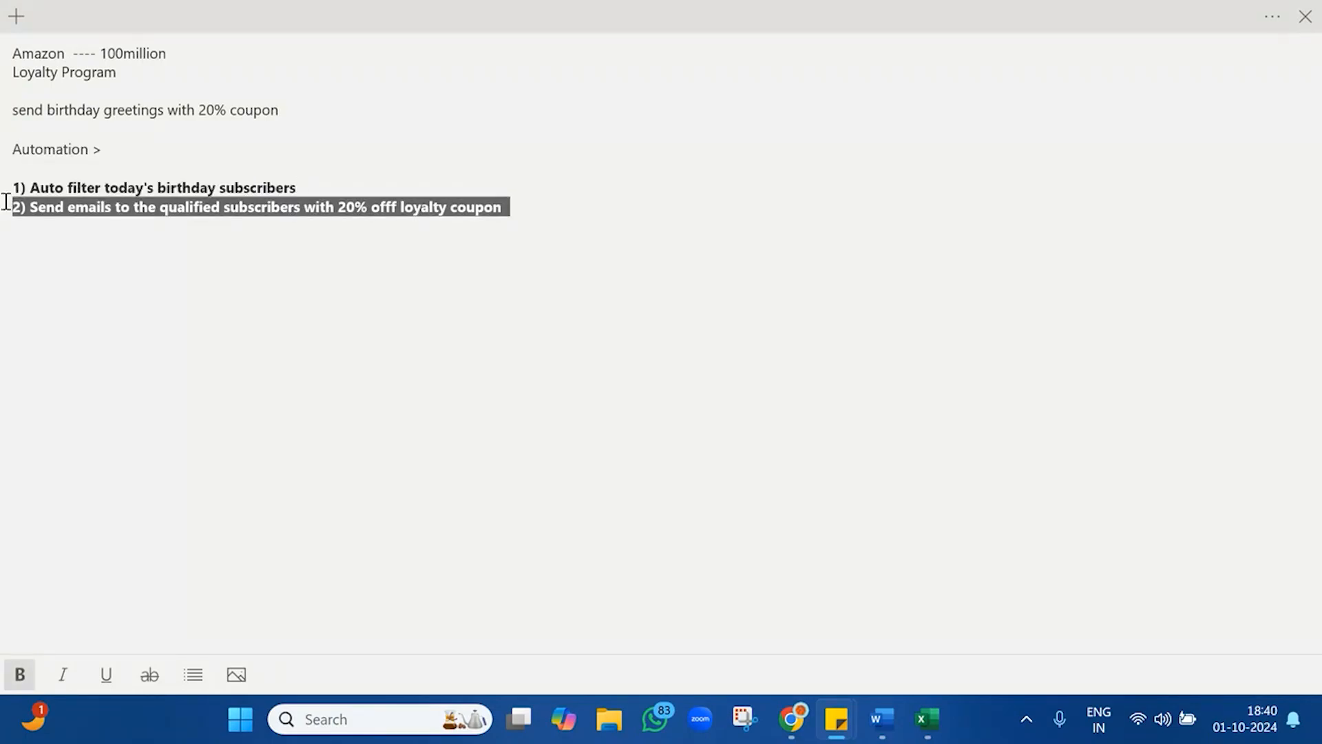
{"action": "triple_click", "coordinate": [110, 191]}
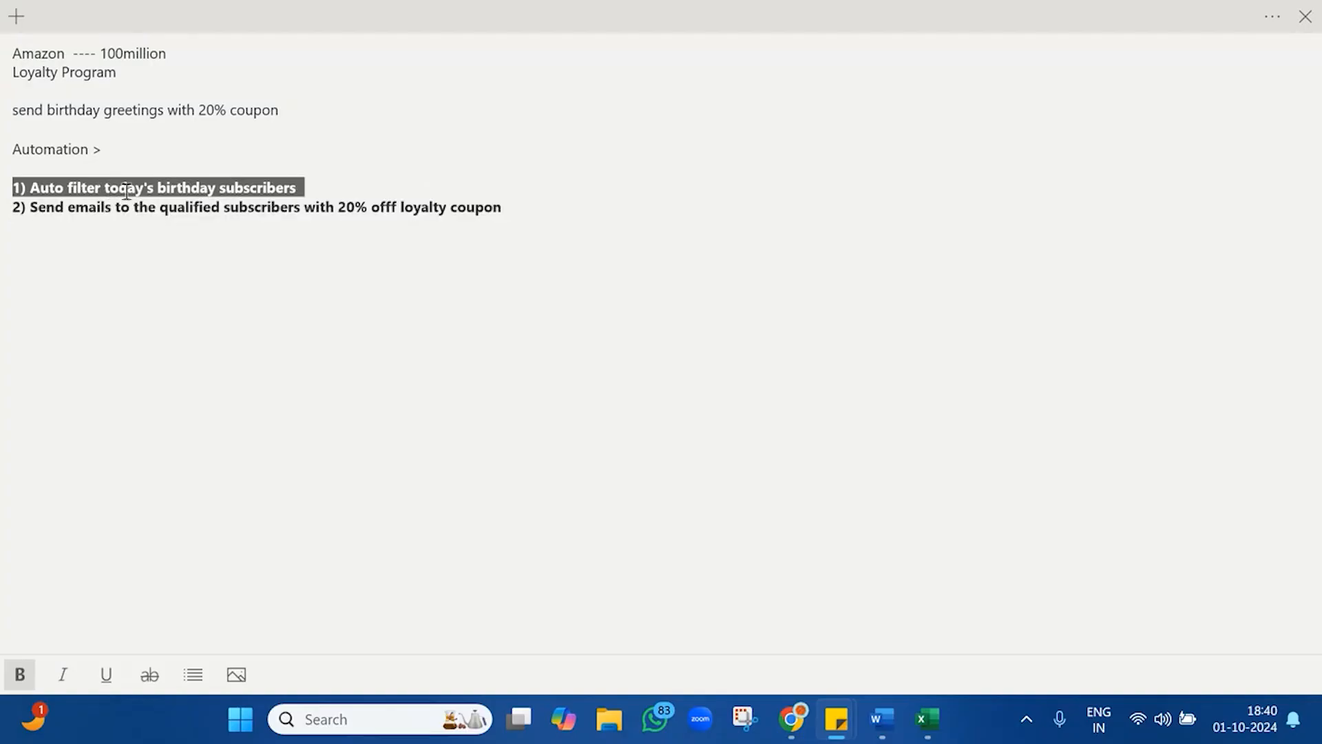
{"action": "left_click", "coordinate": [333, 187]}
{"action": "type", "text": "---- Filter da"}
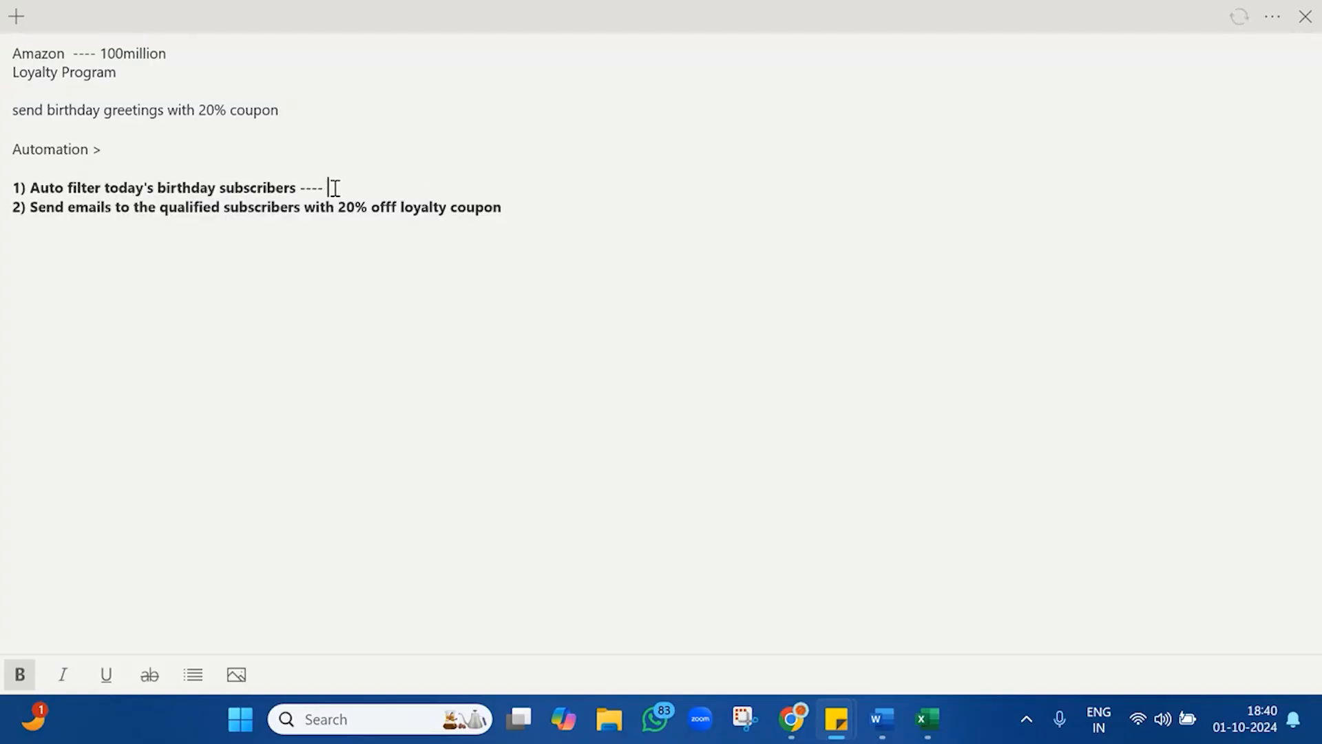
{"action": "type", "text": "ta extension"}
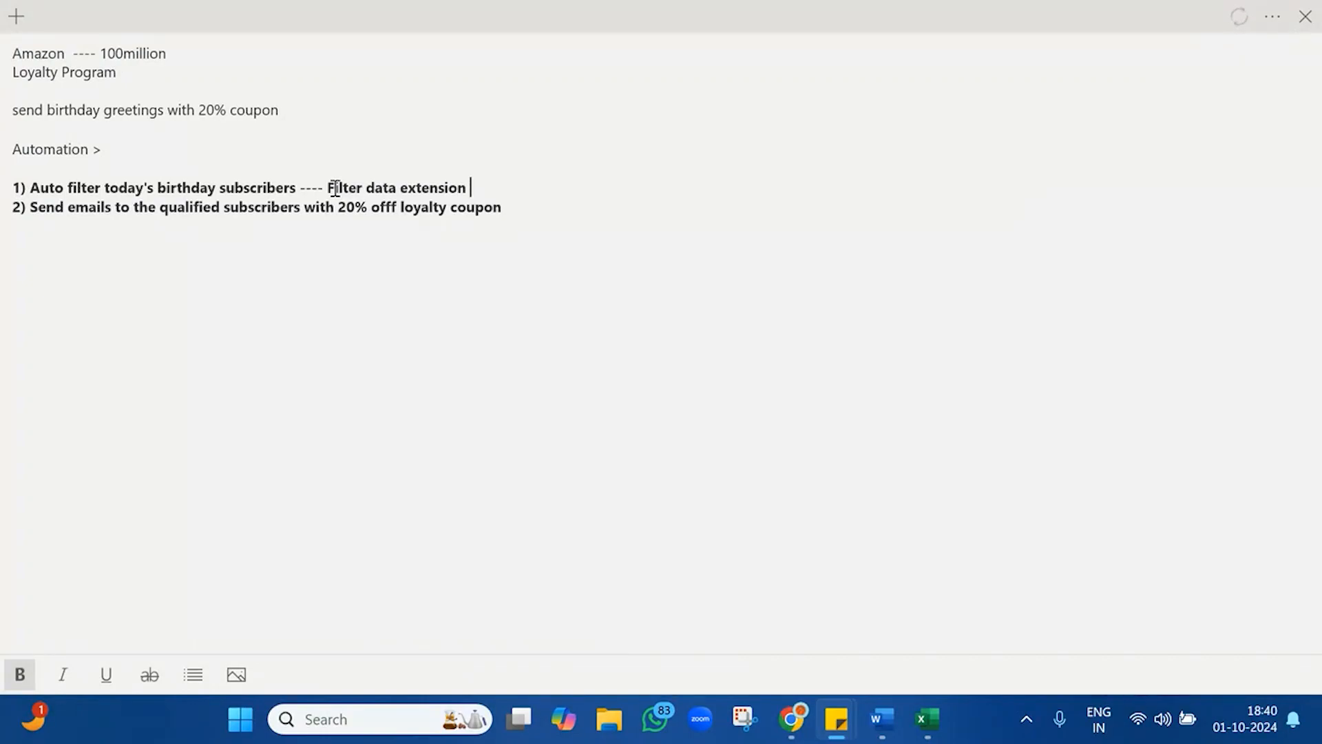
{"action": "left_click", "coordinate": [506, 208]}
Step: Switch to Chrome, open the NewBatchSubscriberProfile data extension in the NewBatch folder, and review its records and properties
{"action": "mouse_move", "coordinate": [791, 717]}
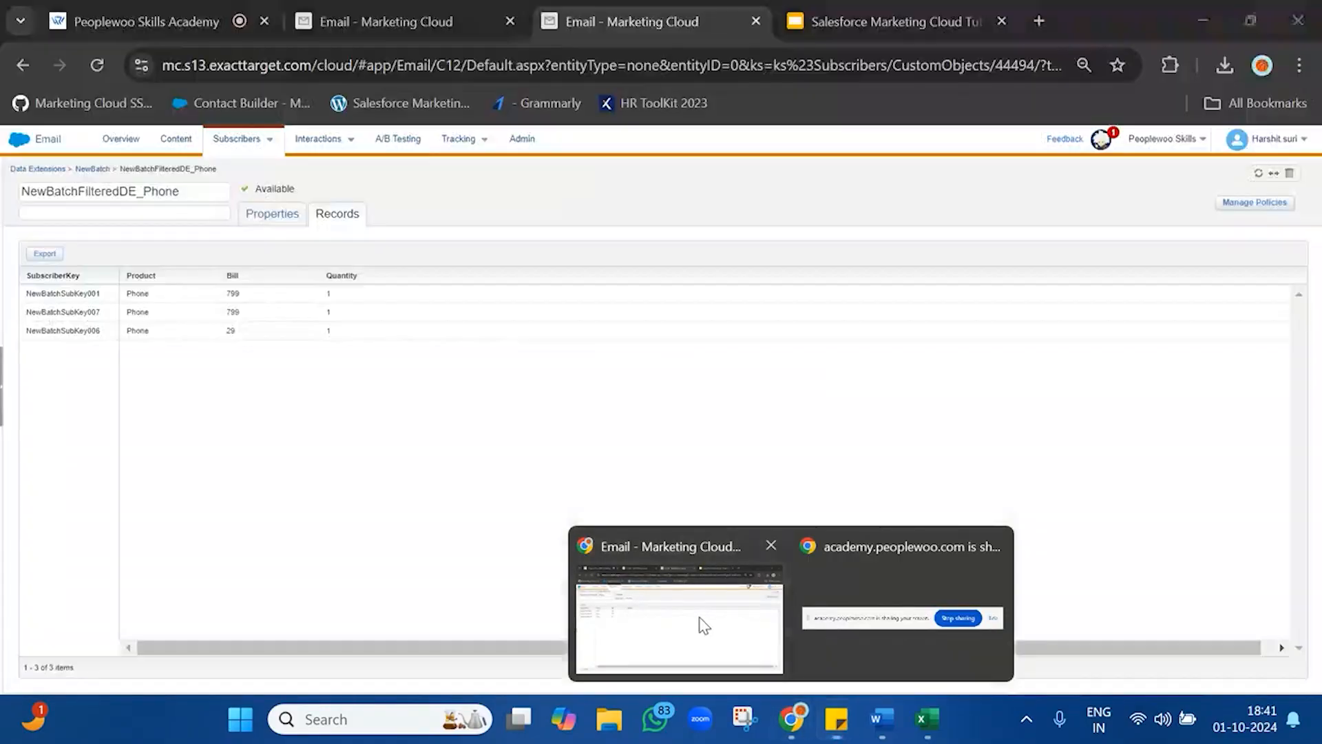
{"action": "left_click", "coordinate": [704, 625]}
{"action": "left_click", "coordinate": [103, 169]}
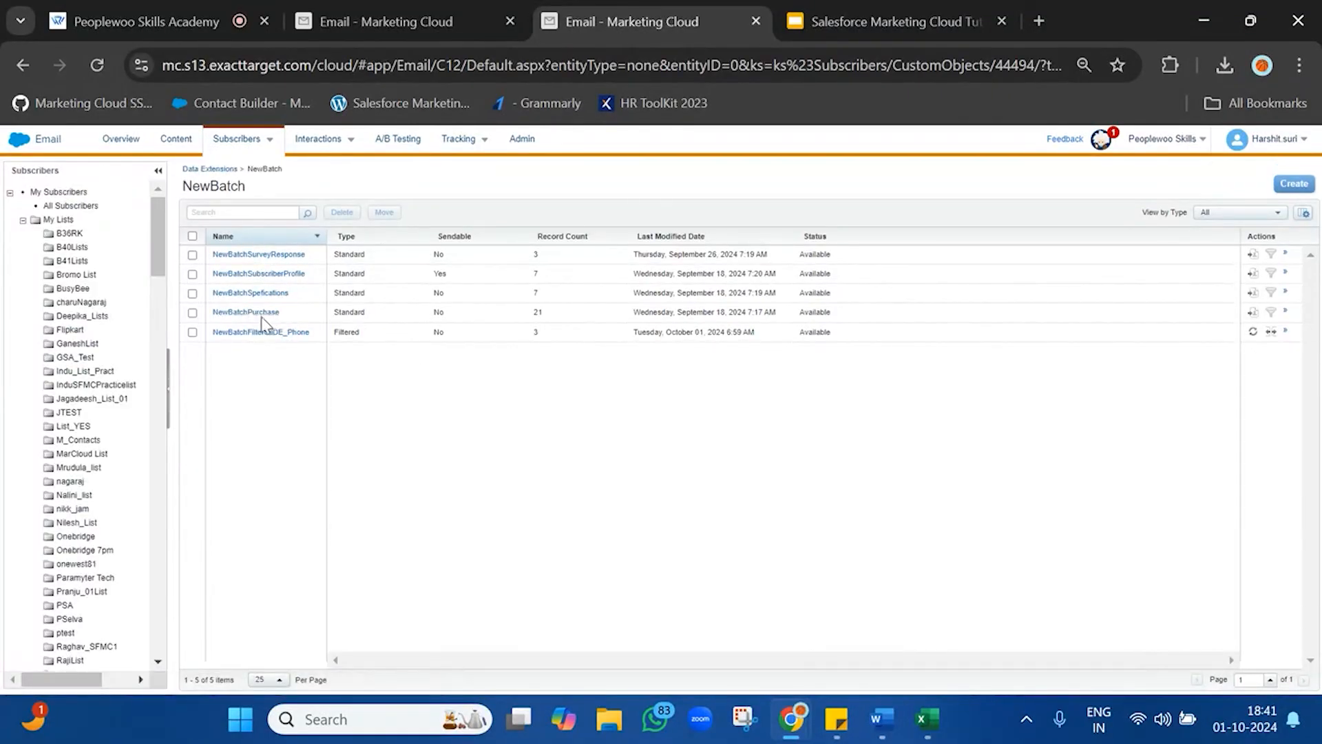
{"action": "left_click", "coordinate": [276, 275]}
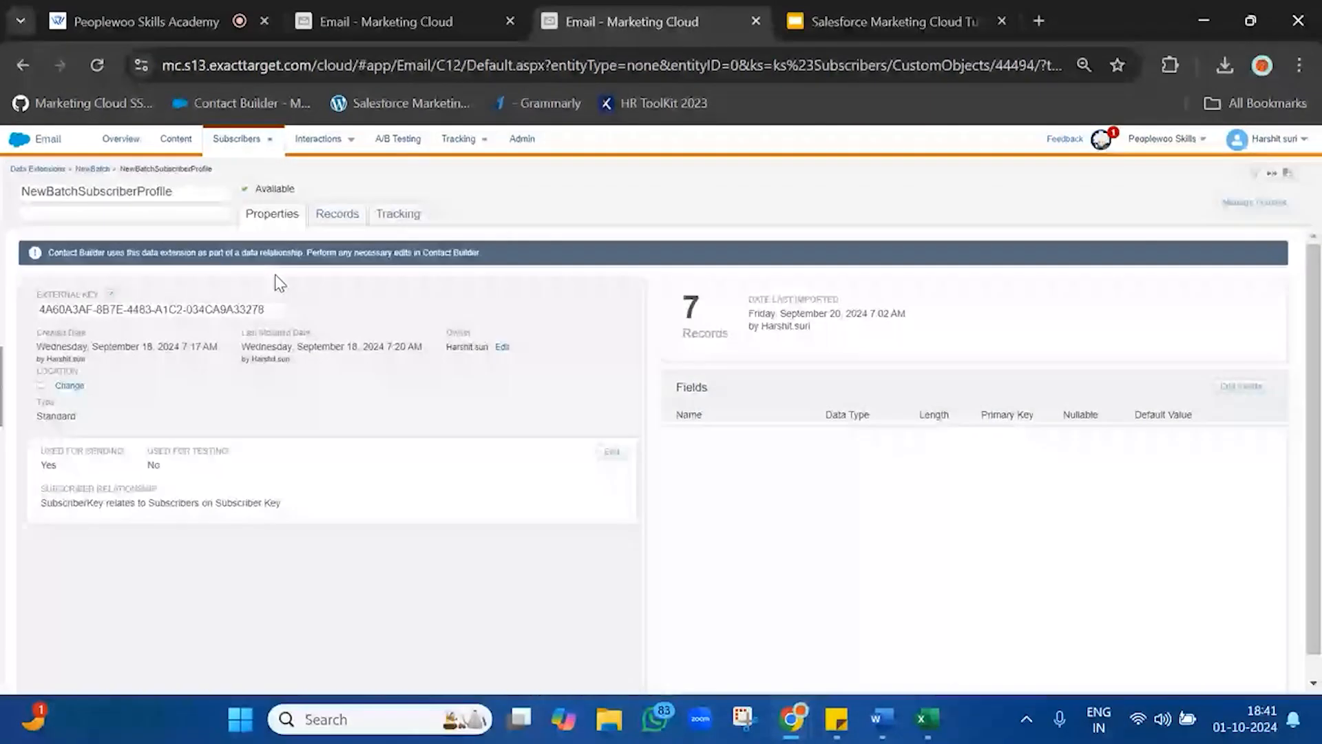
{"action": "left_click", "coordinate": [332, 219]}
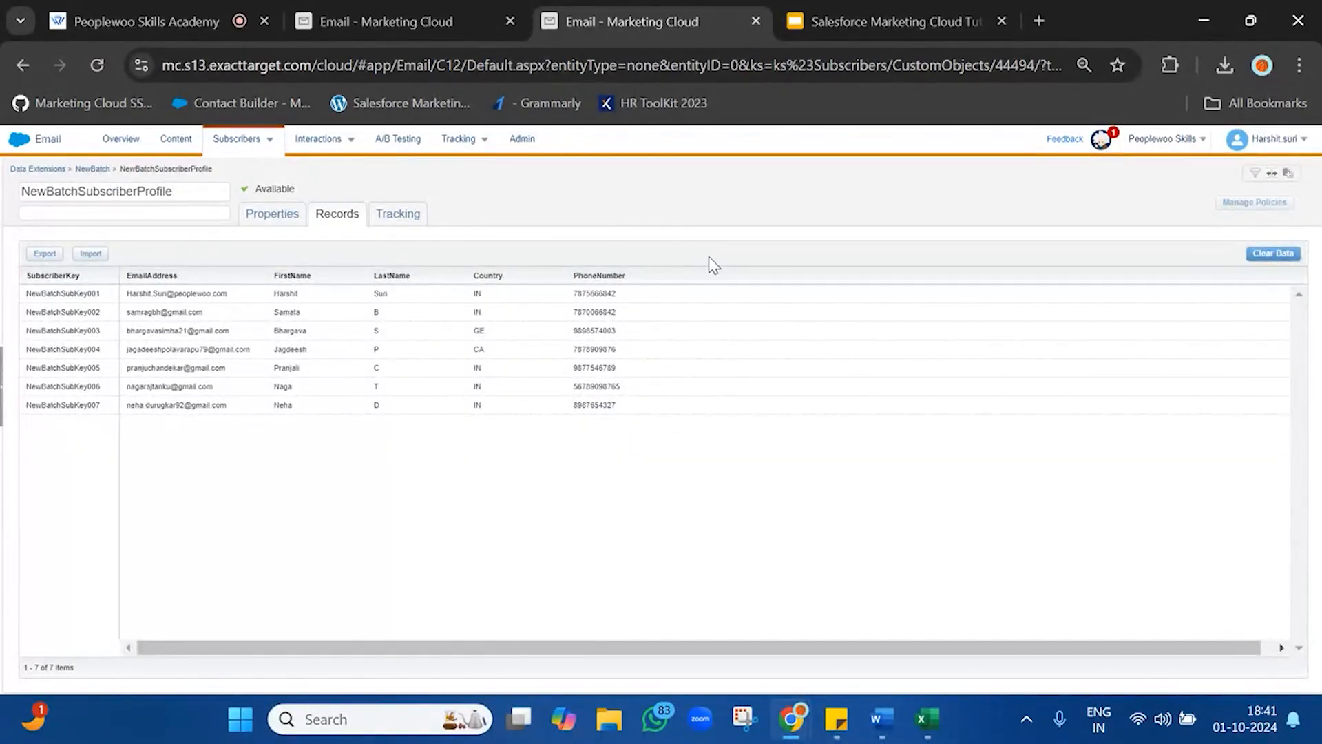
{"action": "left_click", "coordinate": [252, 215]}
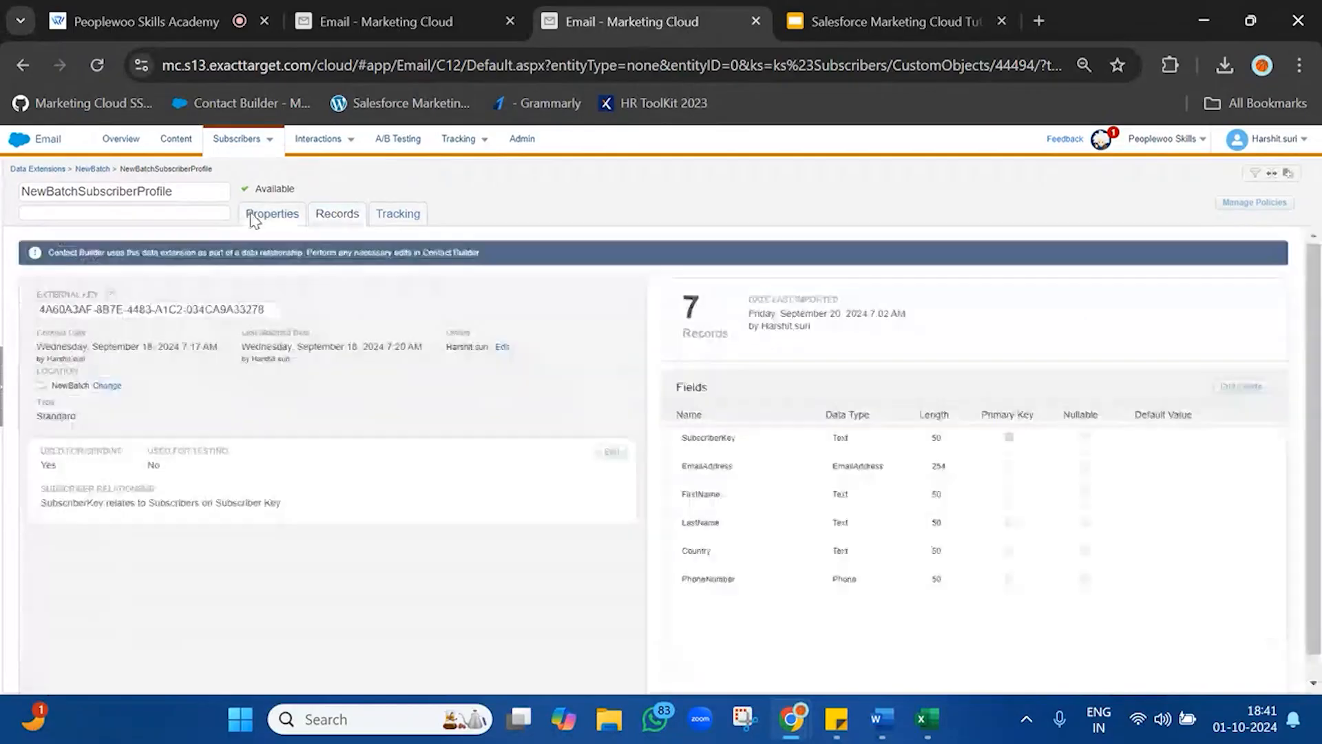
{"action": "triple_click", "coordinate": [93, 252]}
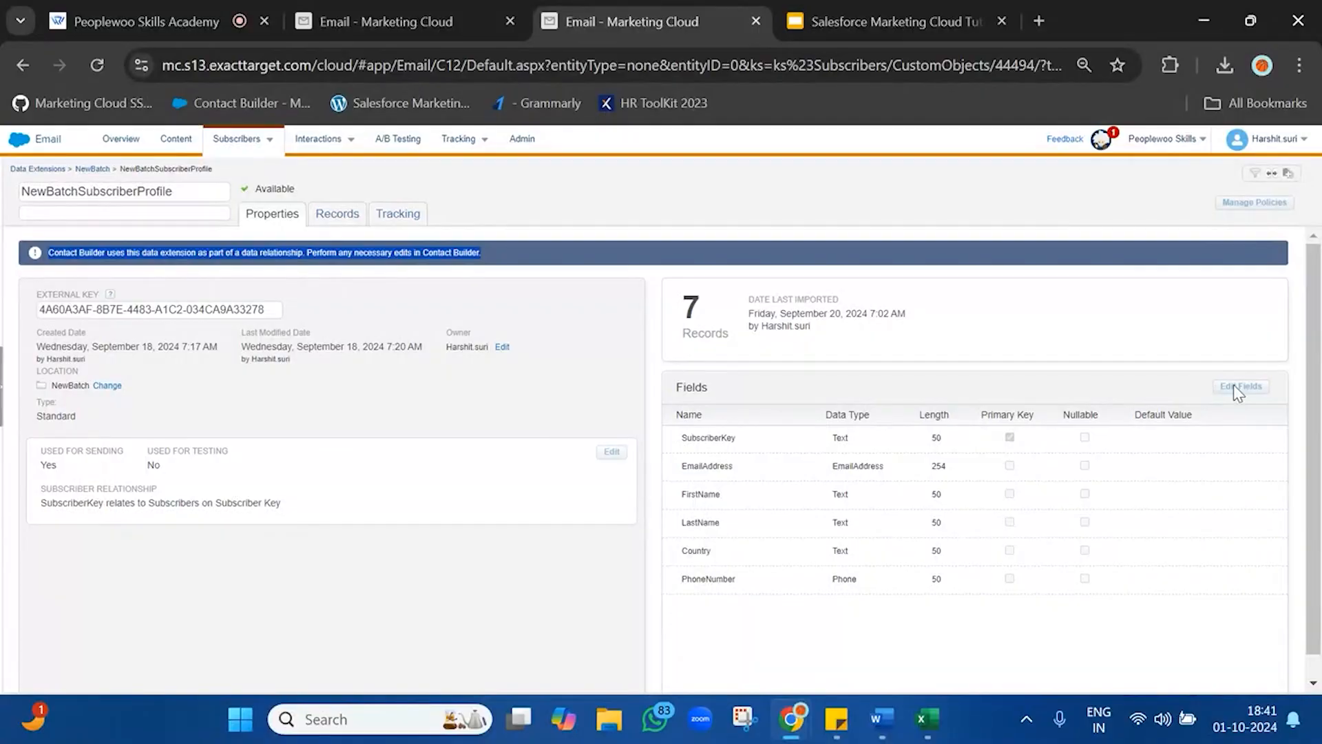
Step: Duplicate the current Marketing Cloud browser tab and open Contact Builder from Audience Builder in the copy
{"action": "right_click", "coordinate": [575, 7]}
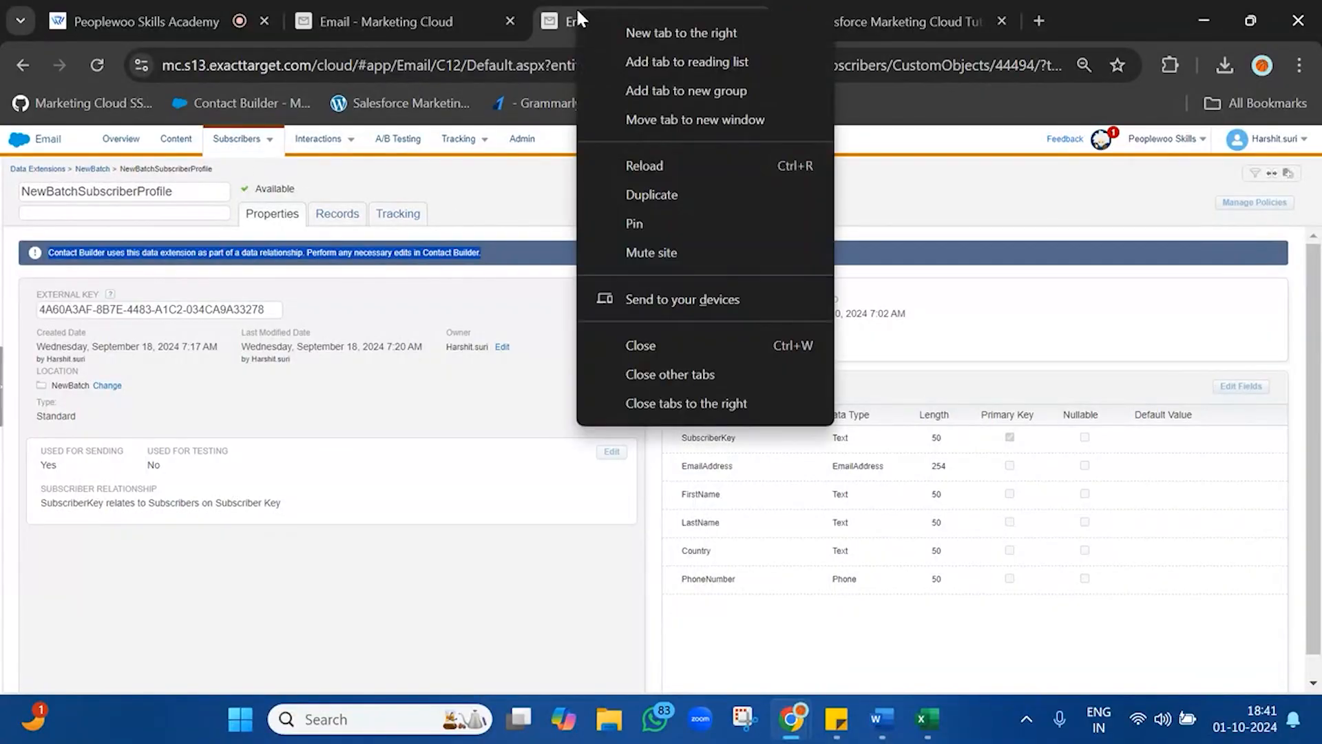
{"action": "left_click", "coordinate": [687, 203]}
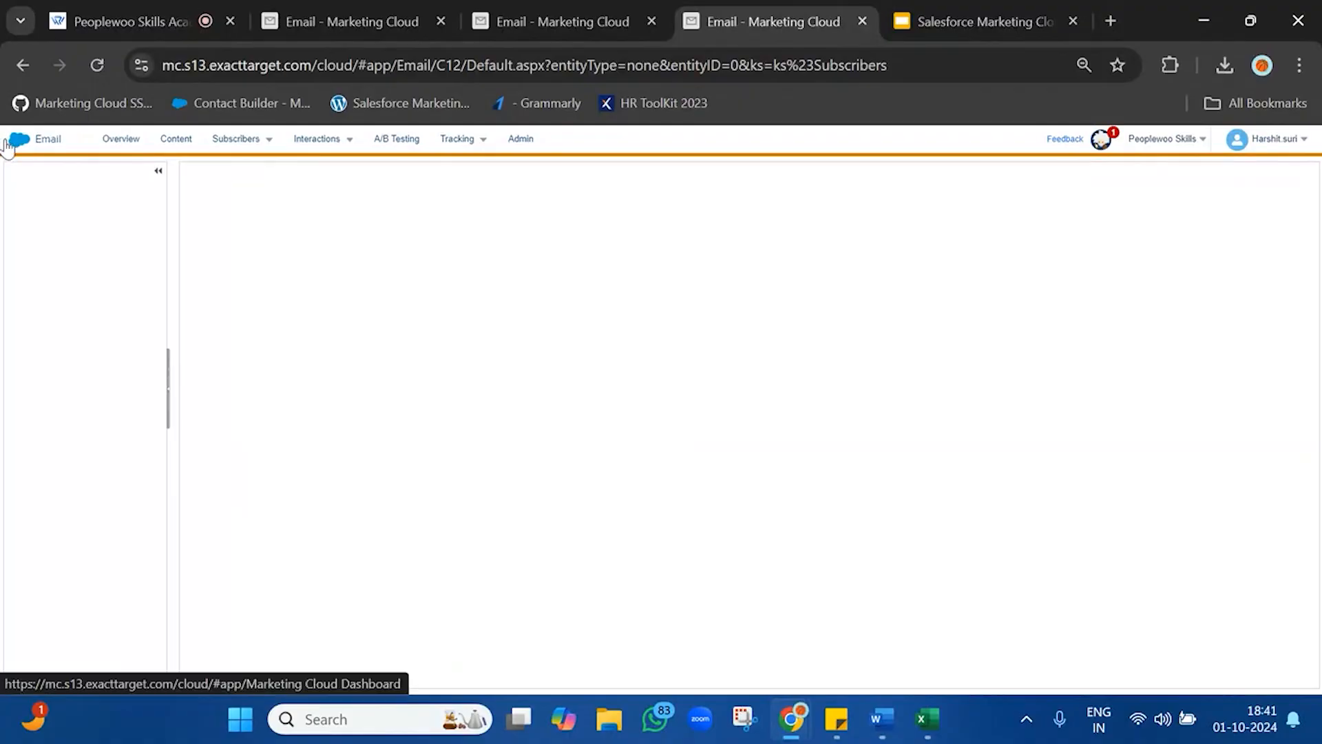
{"action": "mouse_move", "coordinate": [7, 147]}
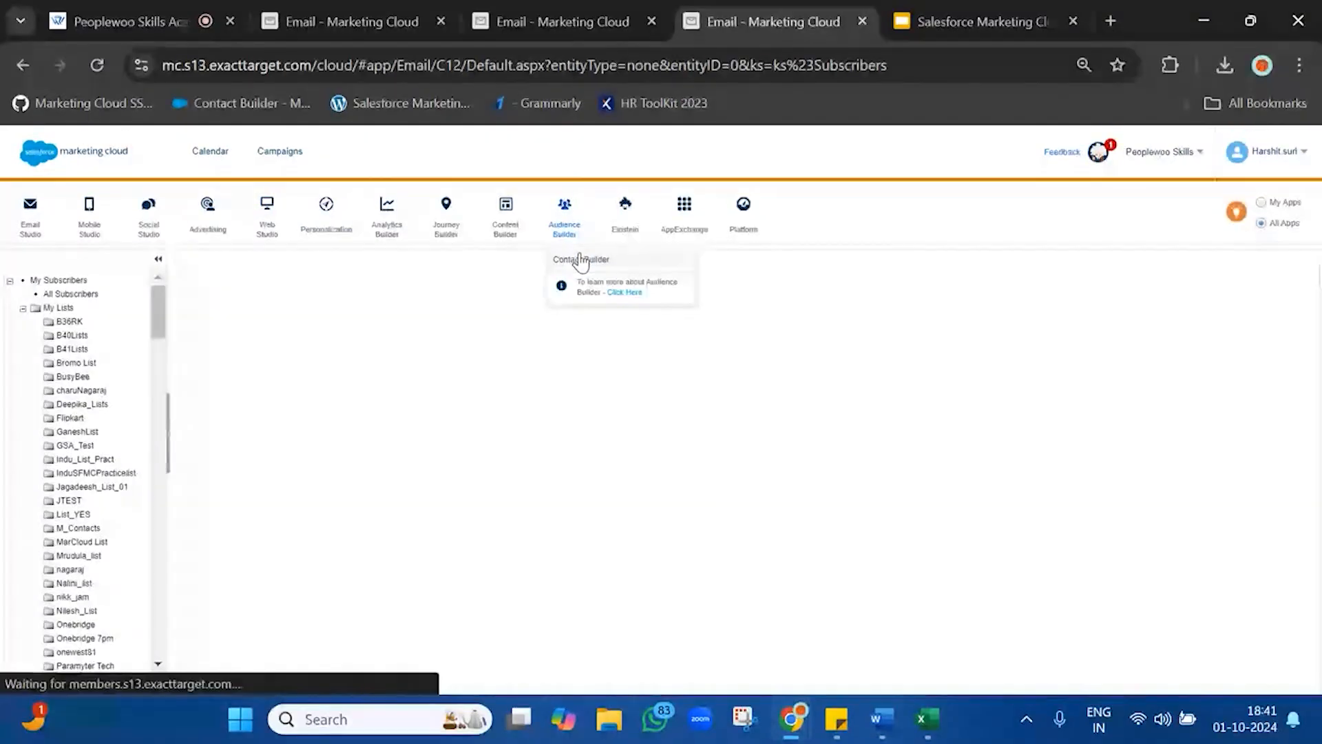
{"action": "left_click", "coordinate": [580, 260]}
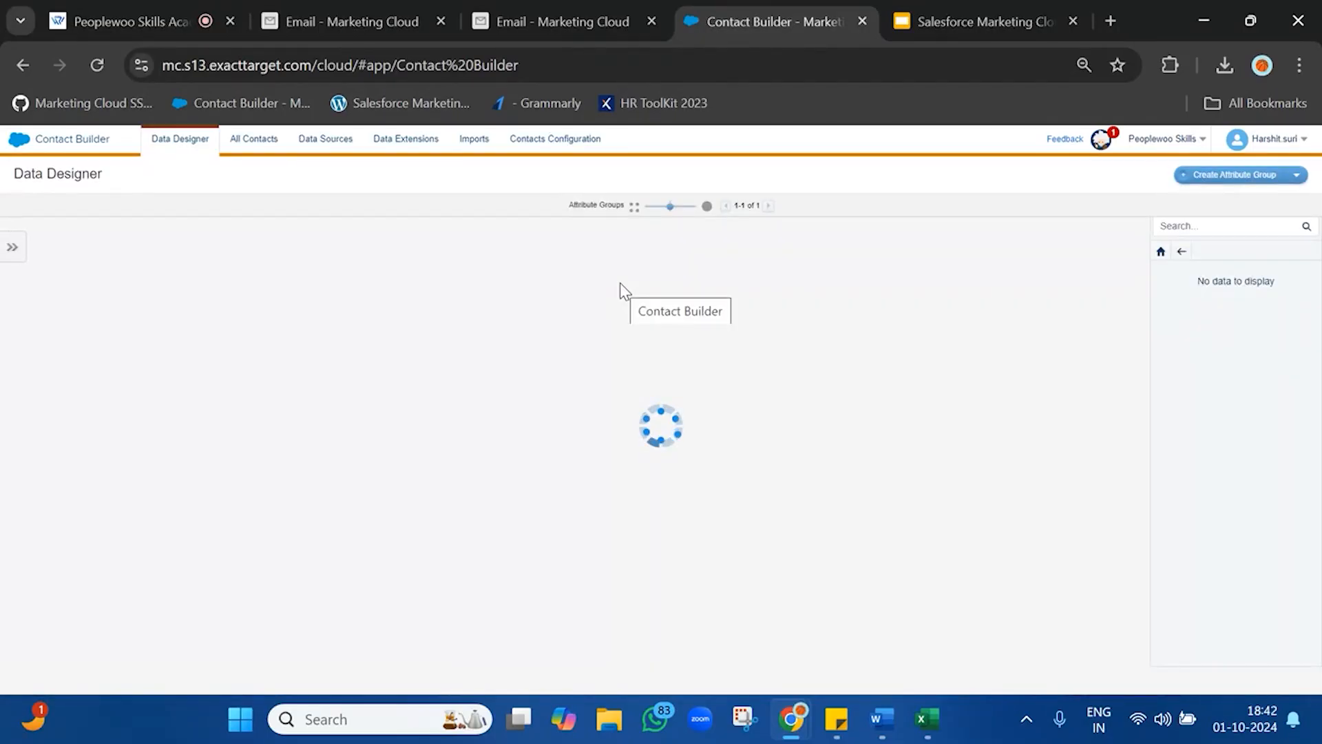
Step: Find the NewBatch folder among the data extensions, open NewBatchSubscriberProfile, and check its records and properties
{"action": "left_click", "coordinate": [422, 145]}
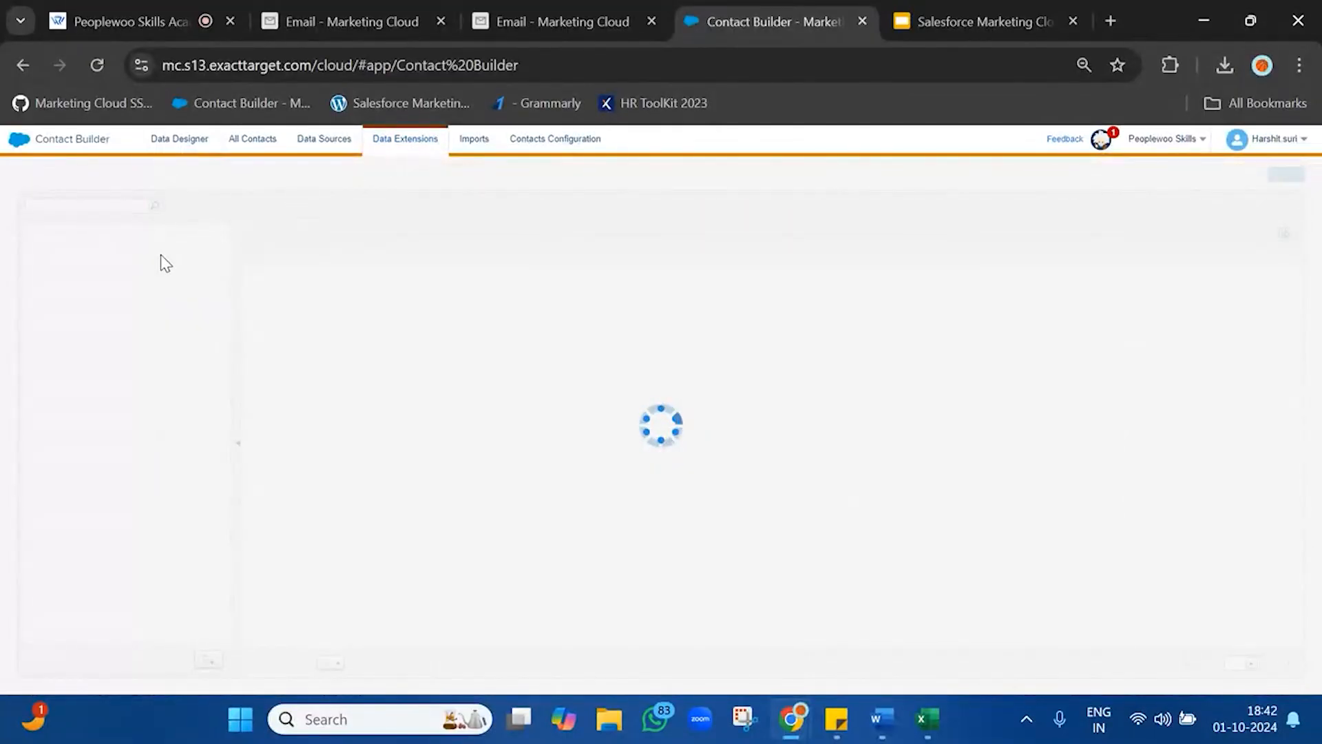
{"action": "left_click", "coordinate": [33, 240]}
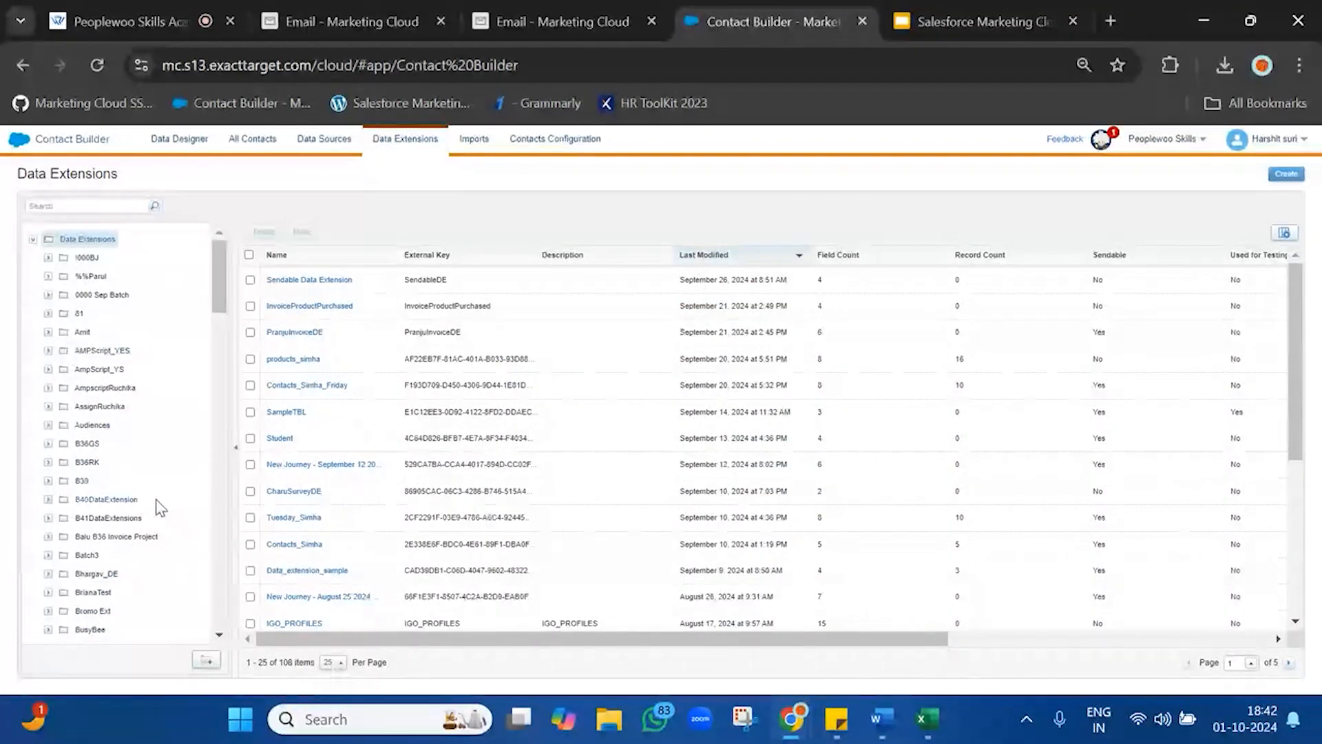
{"action": "key", "text": "ctrl+f"}
{"action": "type", "text": "new"}
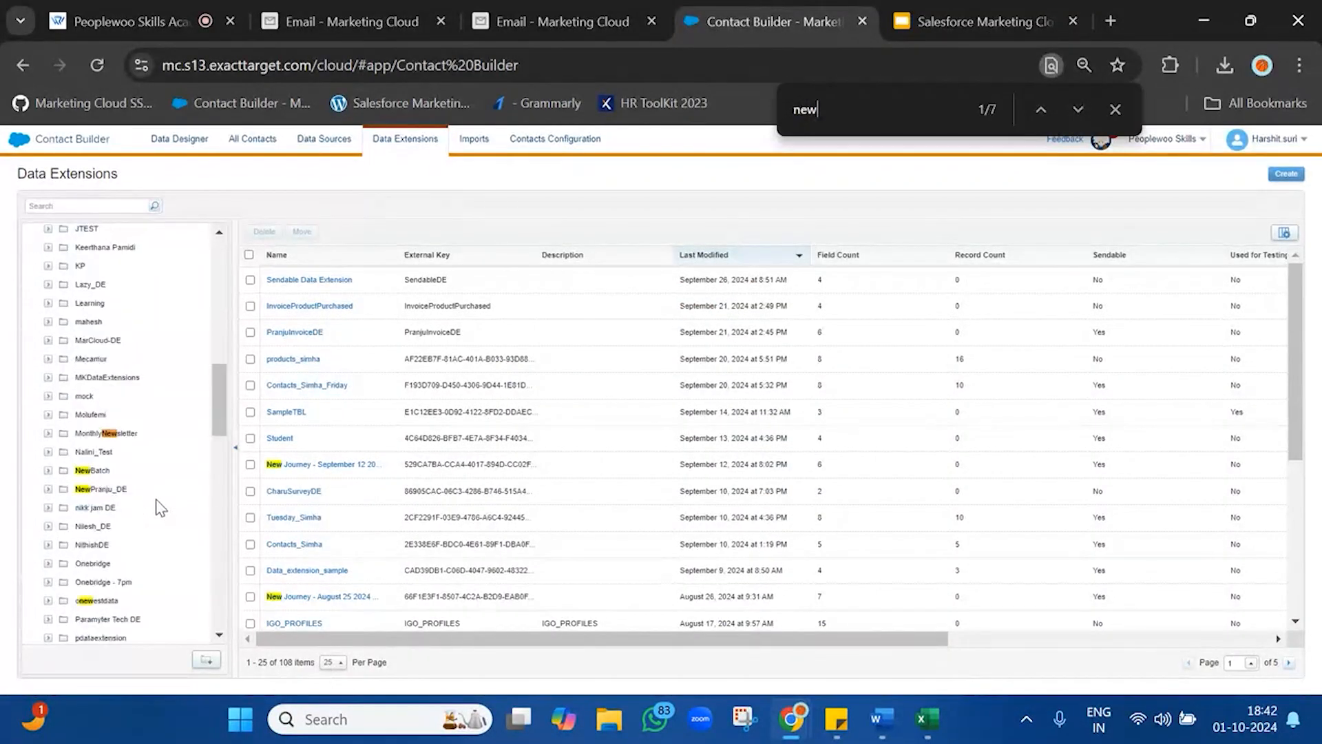
{"action": "left_click", "coordinate": [91, 471]}
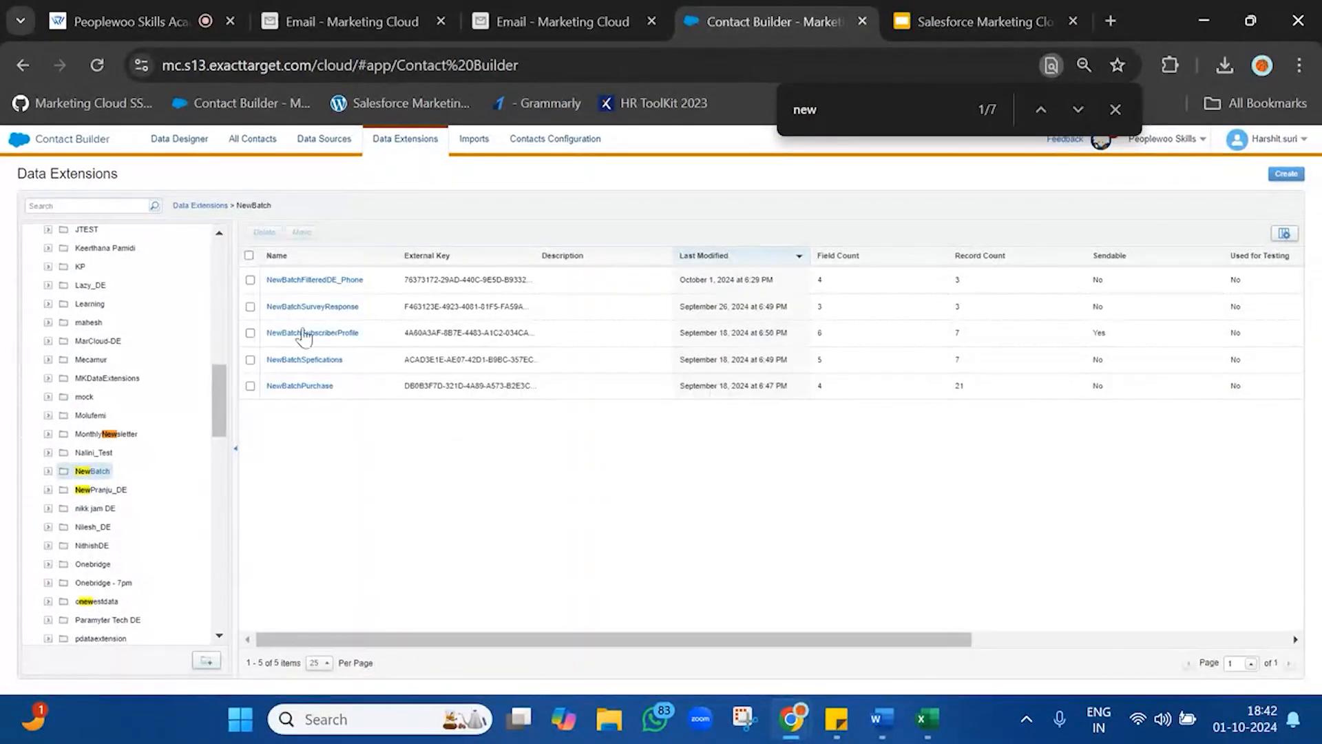
{"action": "left_click", "coordinate": [356, 334]}
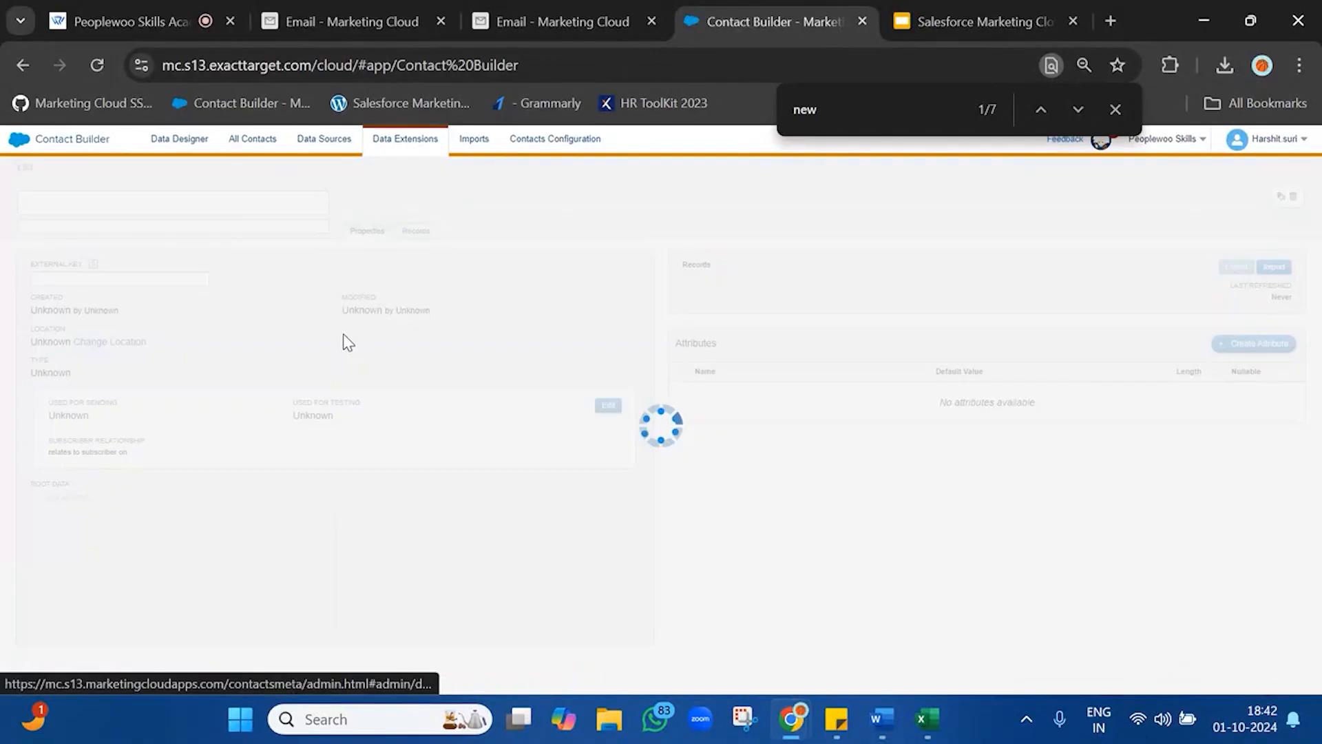
{"action": "left_click", "coordinate": [407, 233]}
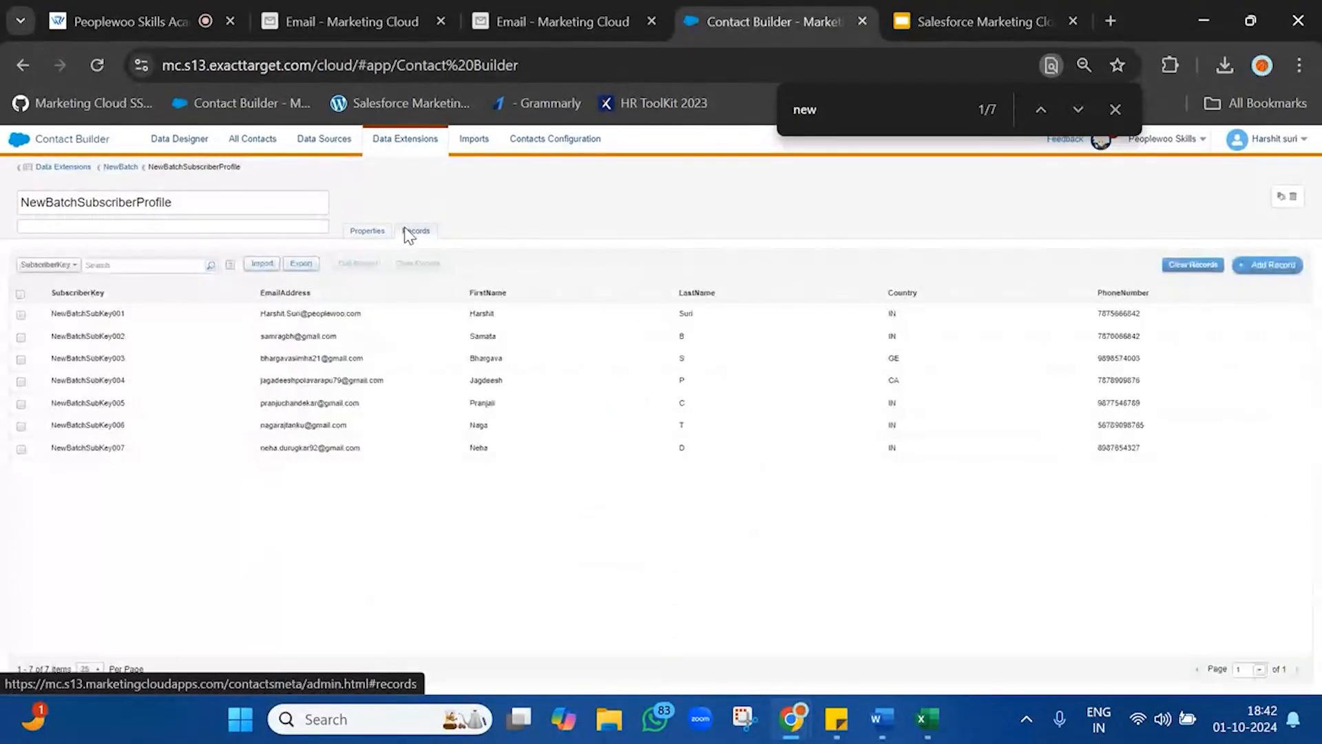
{"action": "left_click", "coordinate": [366, 233]}
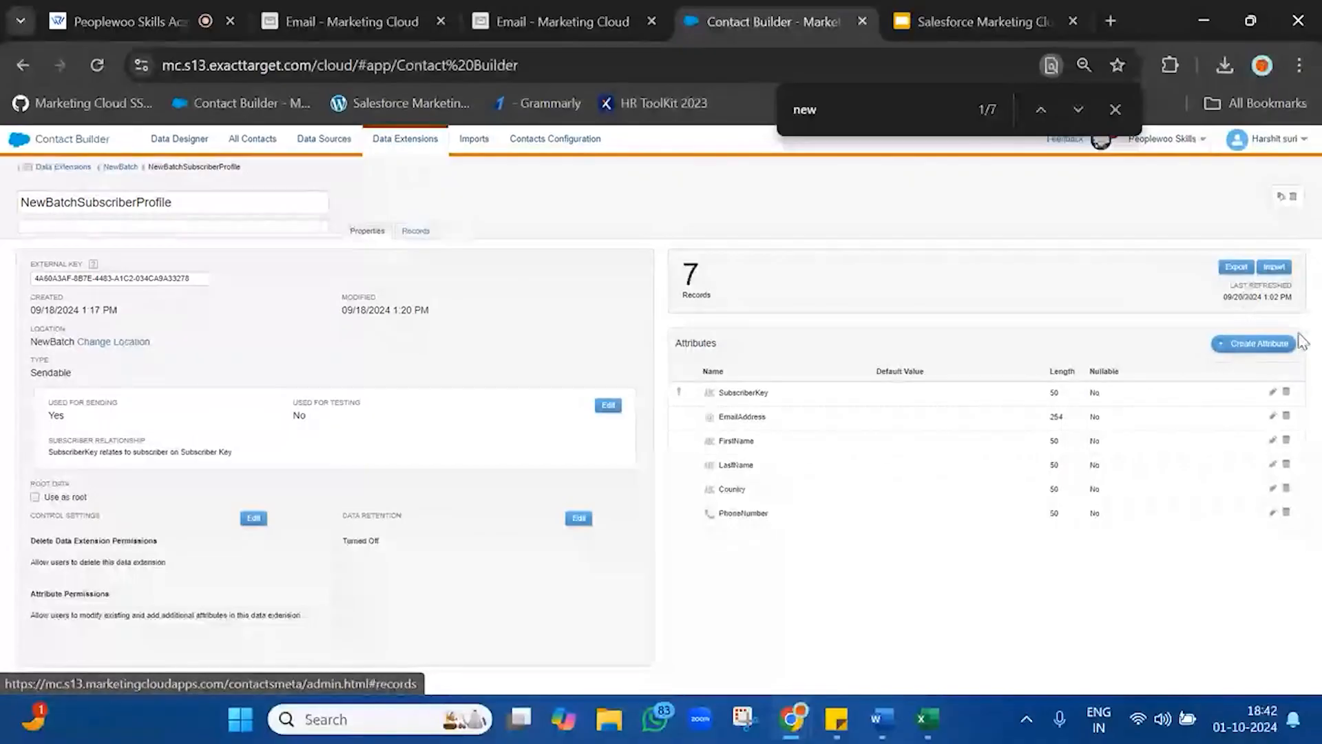
Step: Create a non-required attribute named DOB with the Date type in the NewBatchSubscriberProfile data extension
{"action": "left_click", "coordinate": [1254, 344]}
{"action": "left_click", "coordinate": [662, 222]}
{"action": "type", "text": "8"}
{"action": "key", "text": "BackSpace"}
{"action": "type", "text": "DOB"}
{"action": "left_click", "coordinate": [593, 250]}
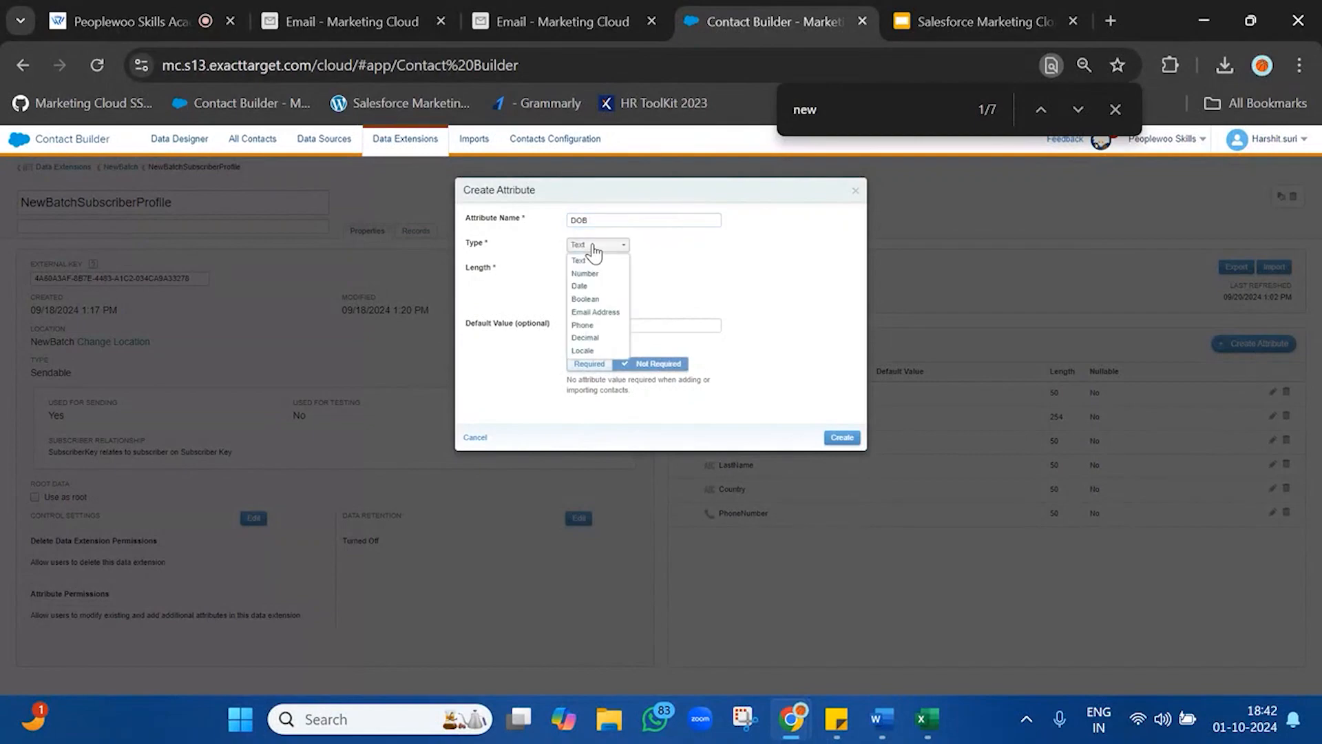
{"action": "left_click", "coordinate": [595, 295]}
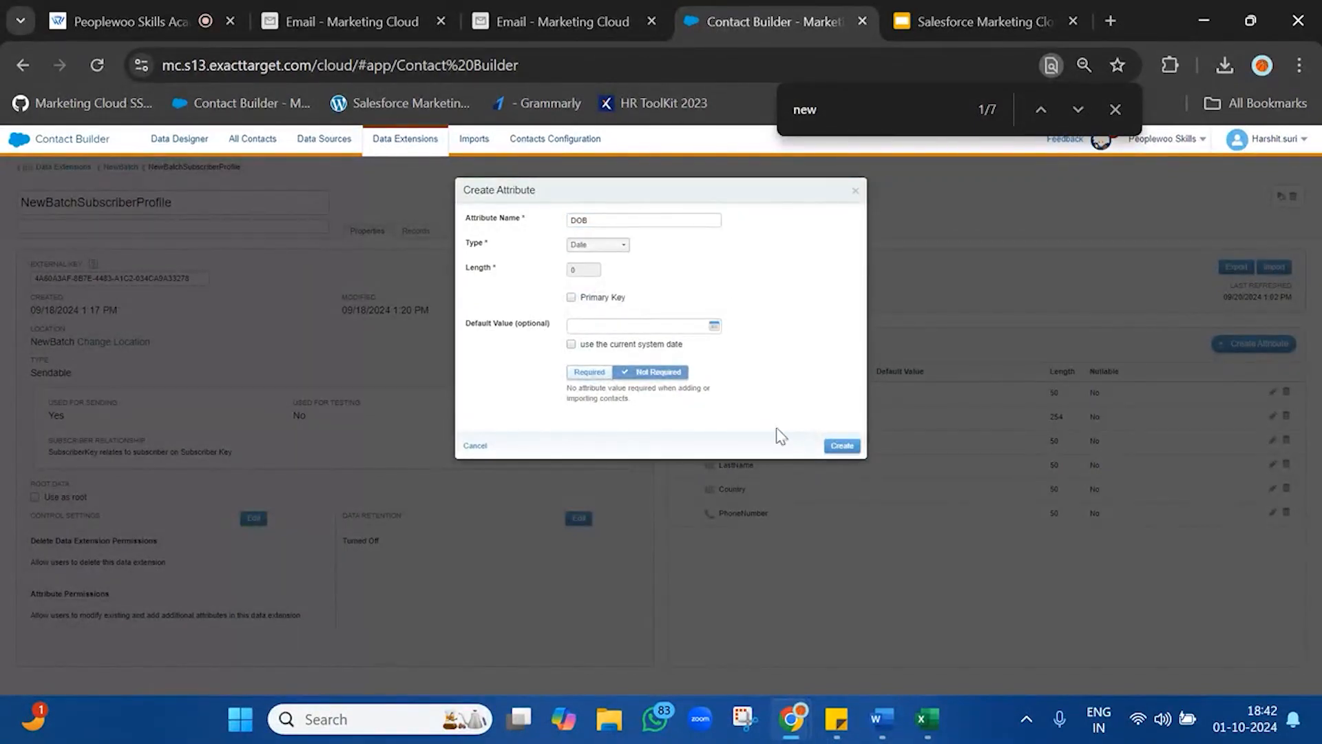
{"action": "left_click", "coordinate": [837, 451]}
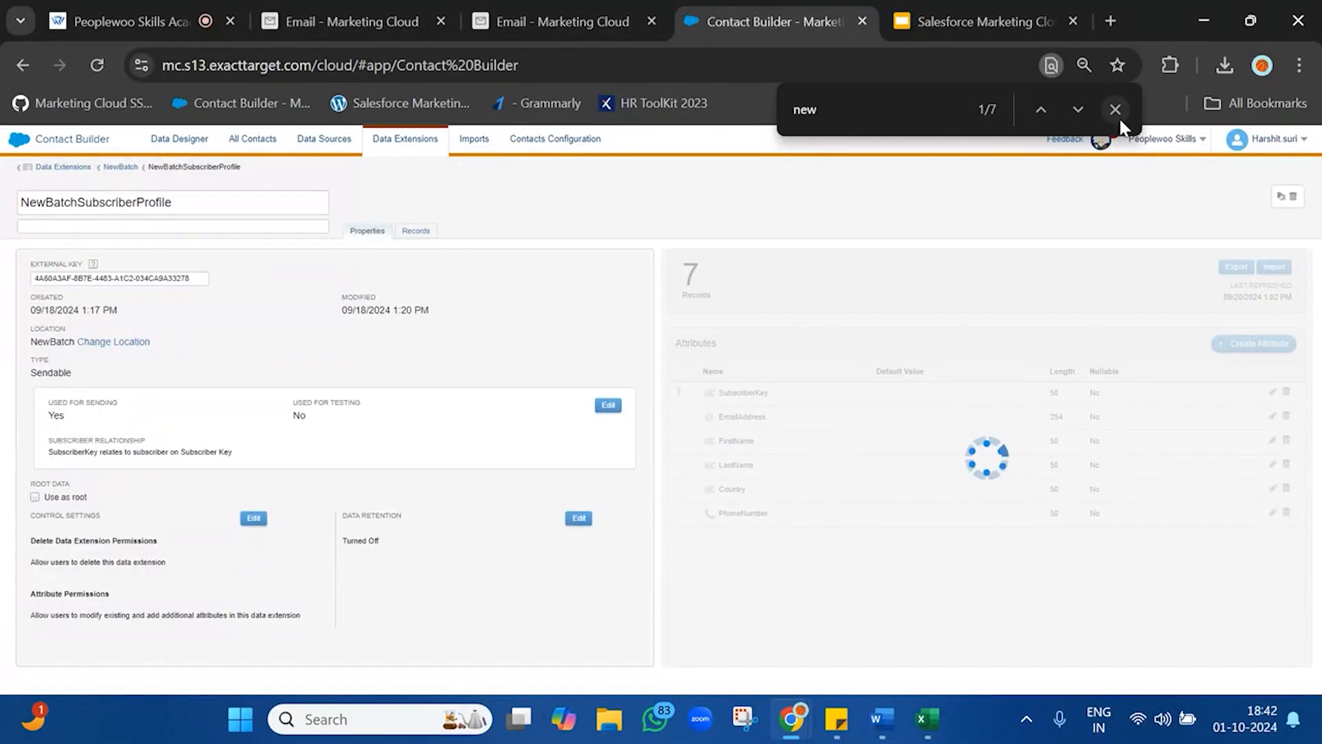
{"action": "left_click", "coordinate": [1117, 108]}
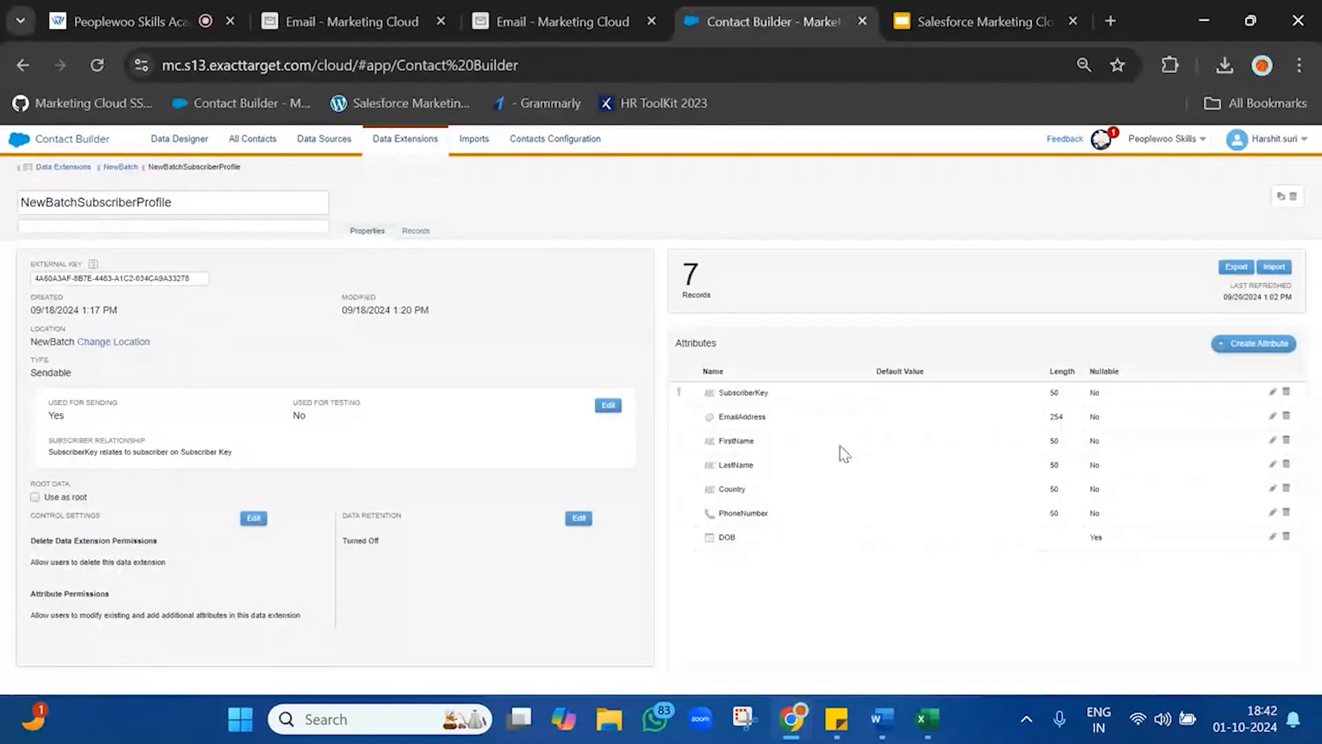
Step: Select all records of NewBatchSubscriberProfile and open them for editing at the first record's DOB field
{"action": "left_click", "coordinate": [413, 233]}
{"action": "left_click", "coordinate": [1261, 269]}
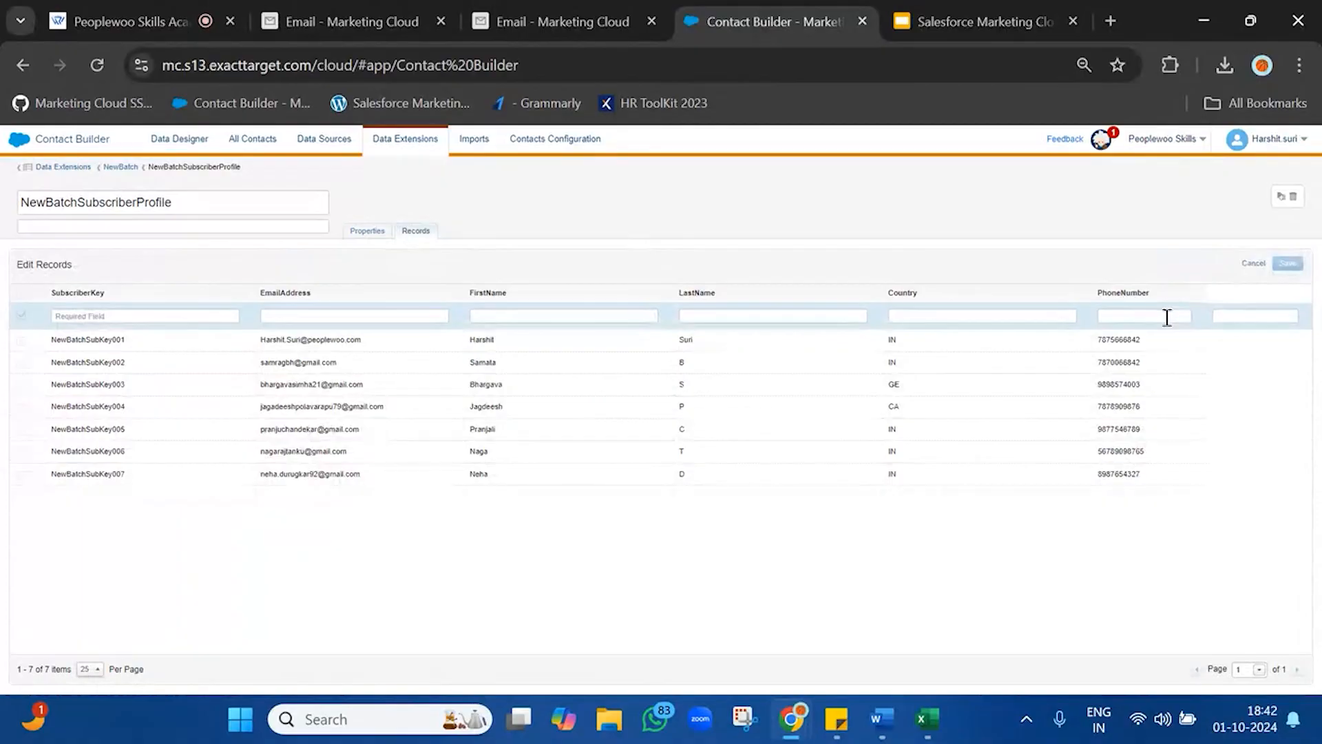
{"action": "left_click", "coordinate": [1252, 267]}
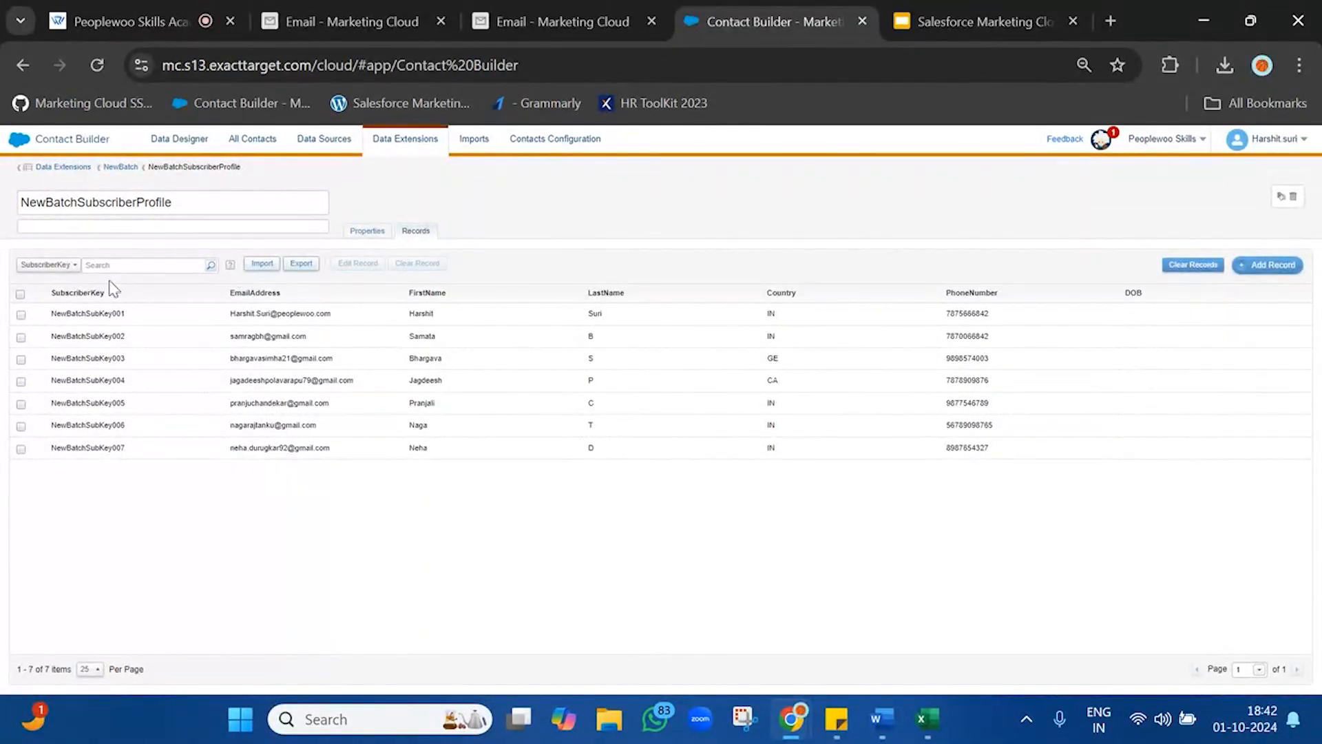
{"action": "left_click", "coordinate": [20, 294]}
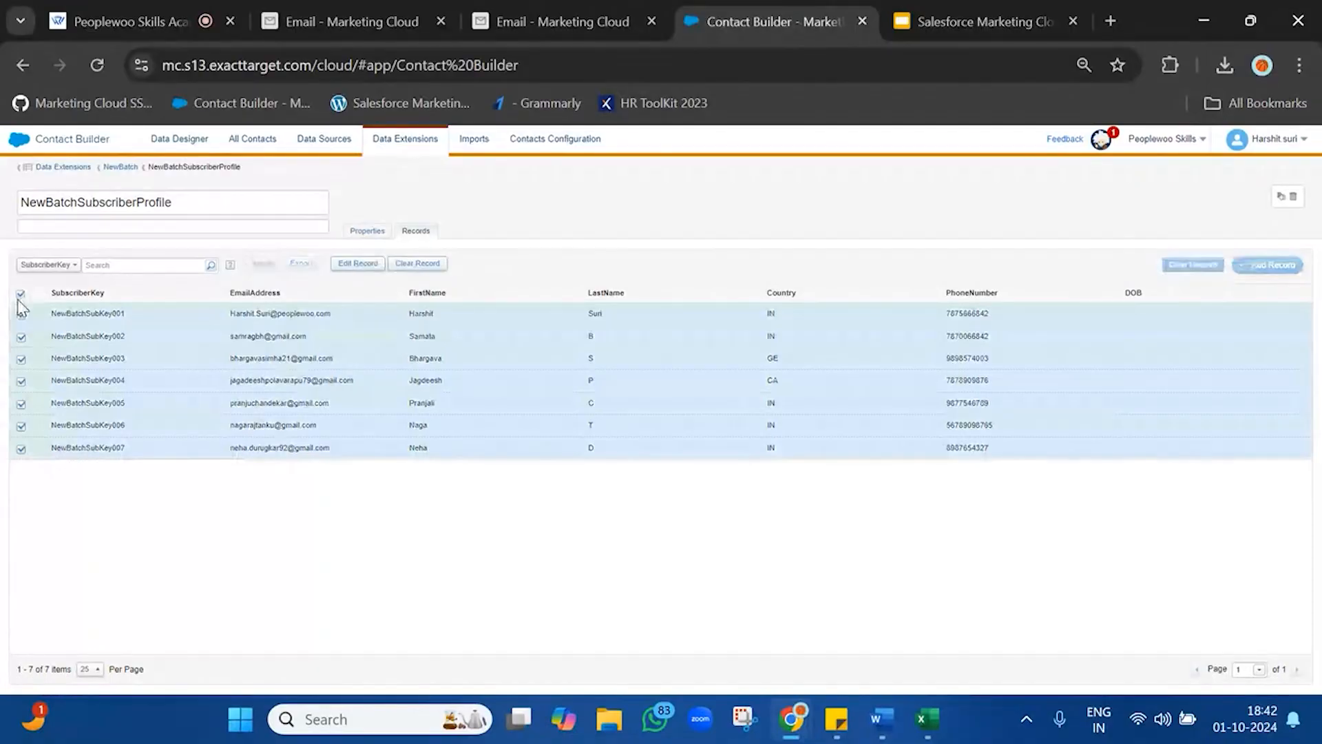
{"action": "left_click", "coordinate": [372, 270]}
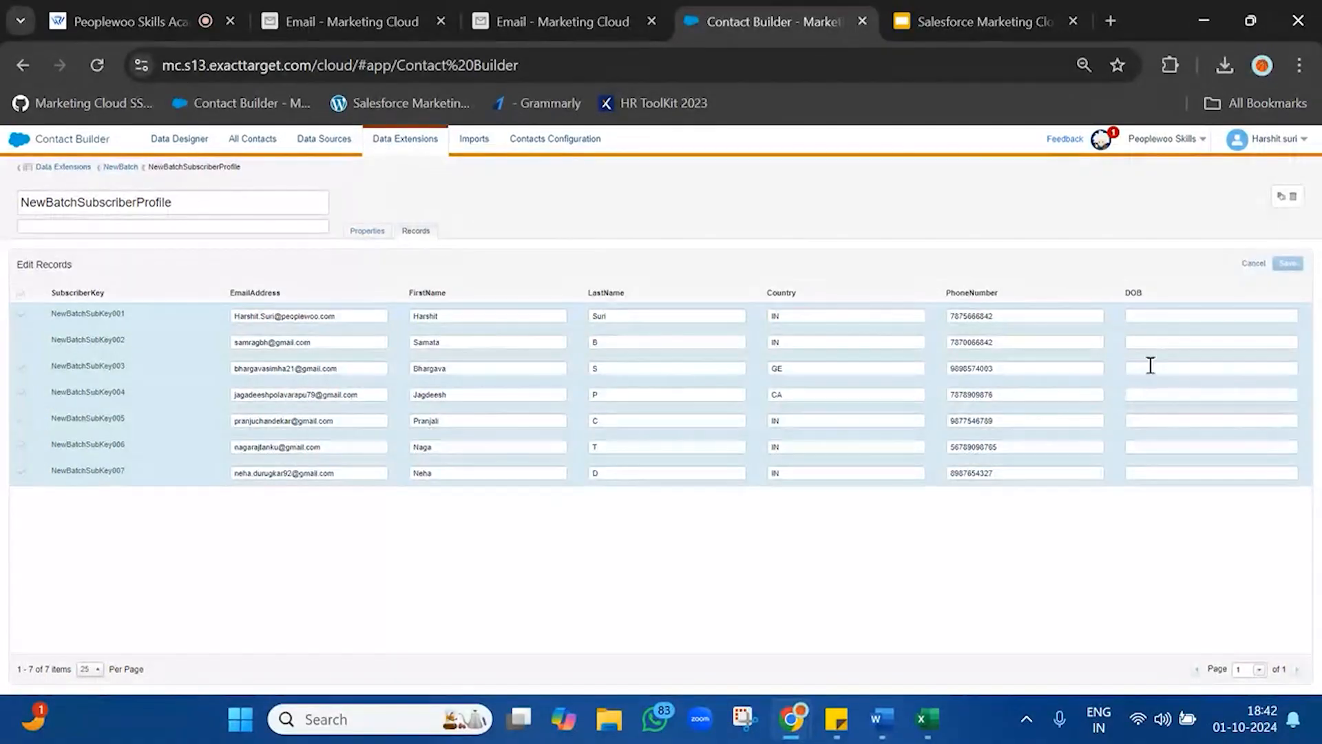
{"action": "left_click", "coordinate": [1170, 316]}
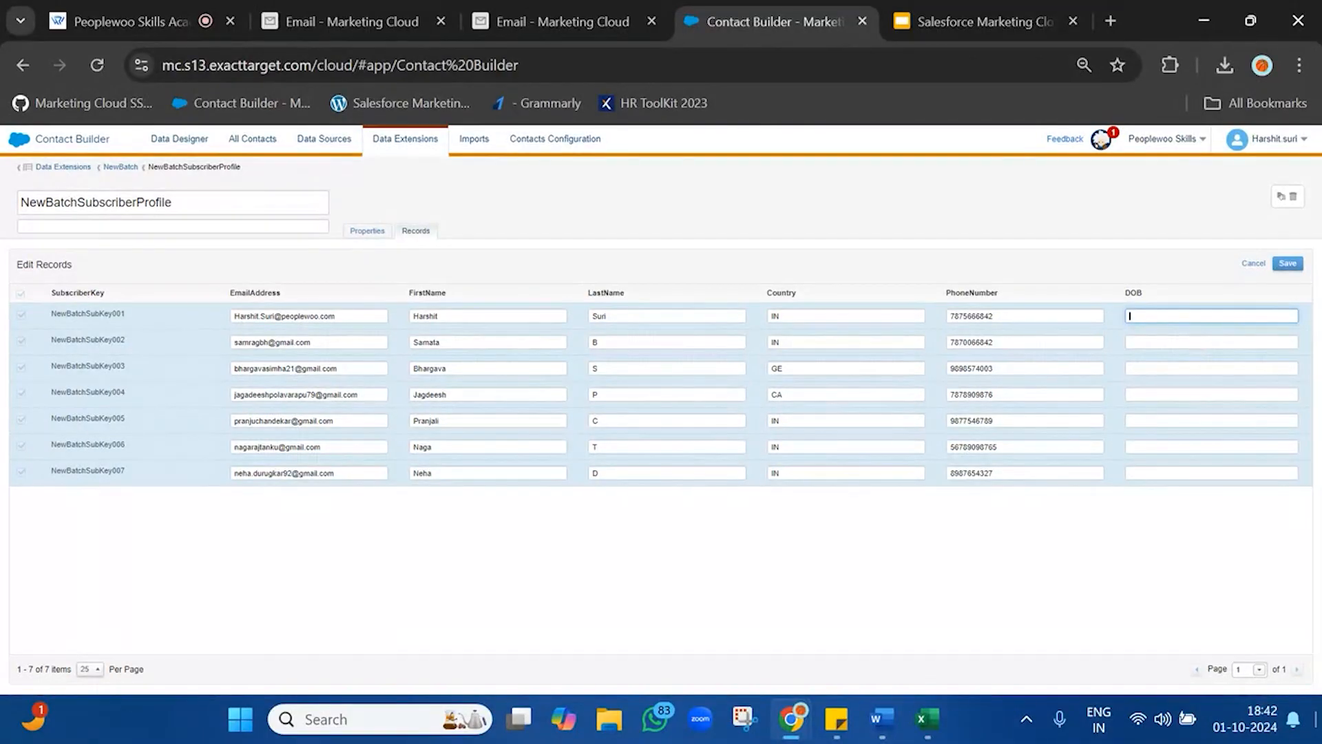
Step: Search the web in a new browser tab for "today's date in format" and open the Date Formatter site
{"action": "left_click", "coordinate": [1109, 20]}
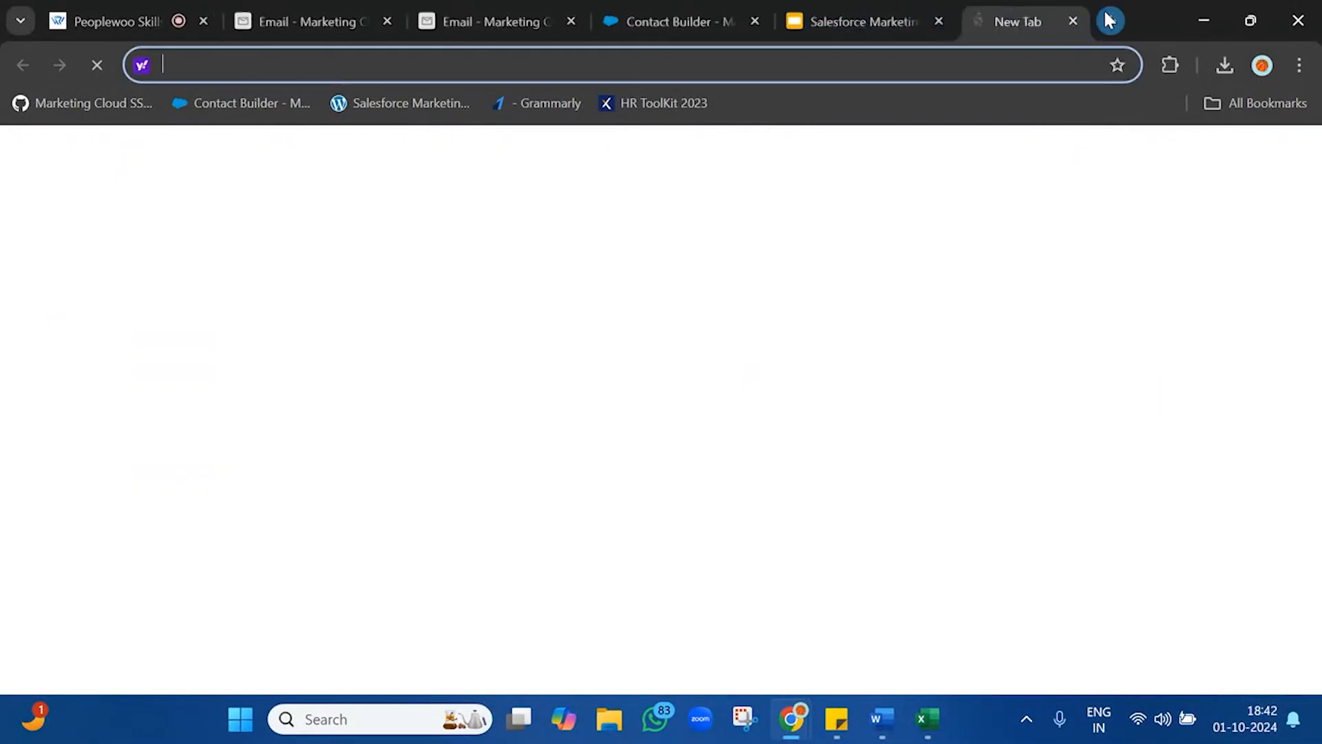
{"action": "type", "text": "todays dat"}
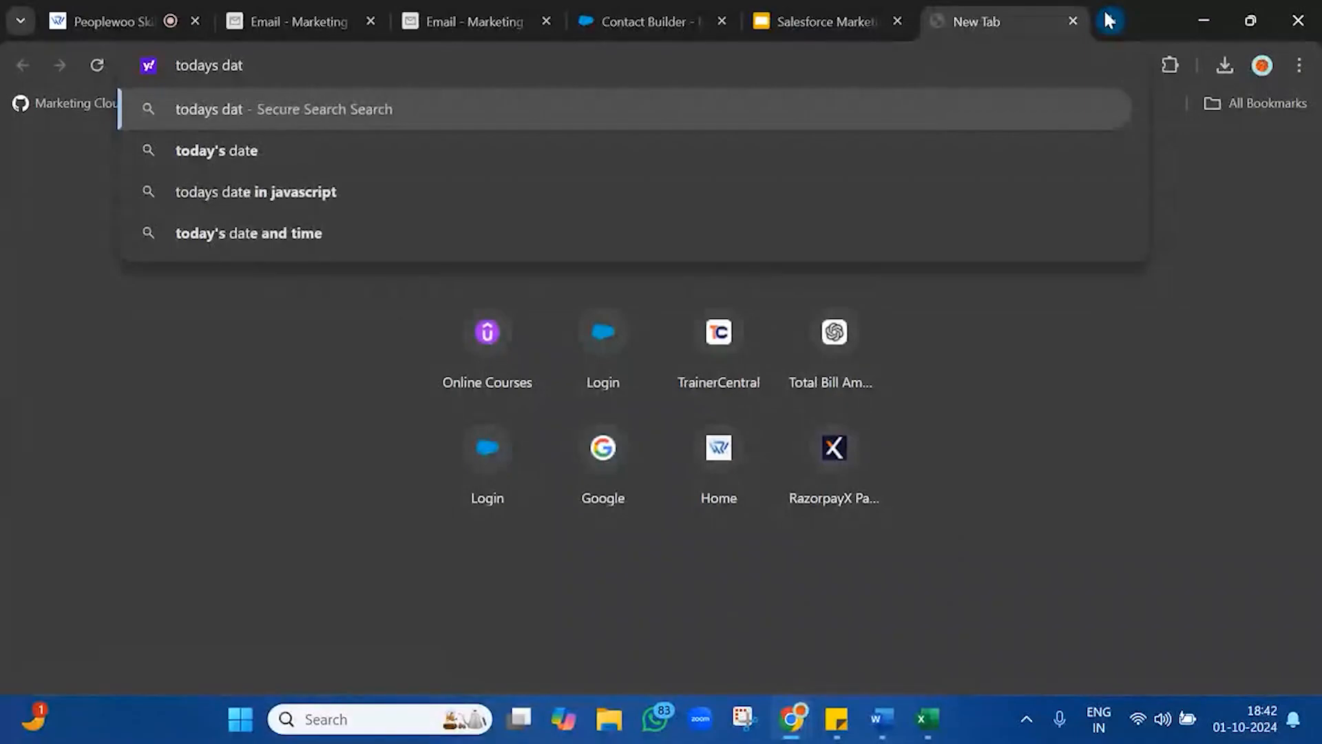
{"action": "type", "text": "e in formt"}
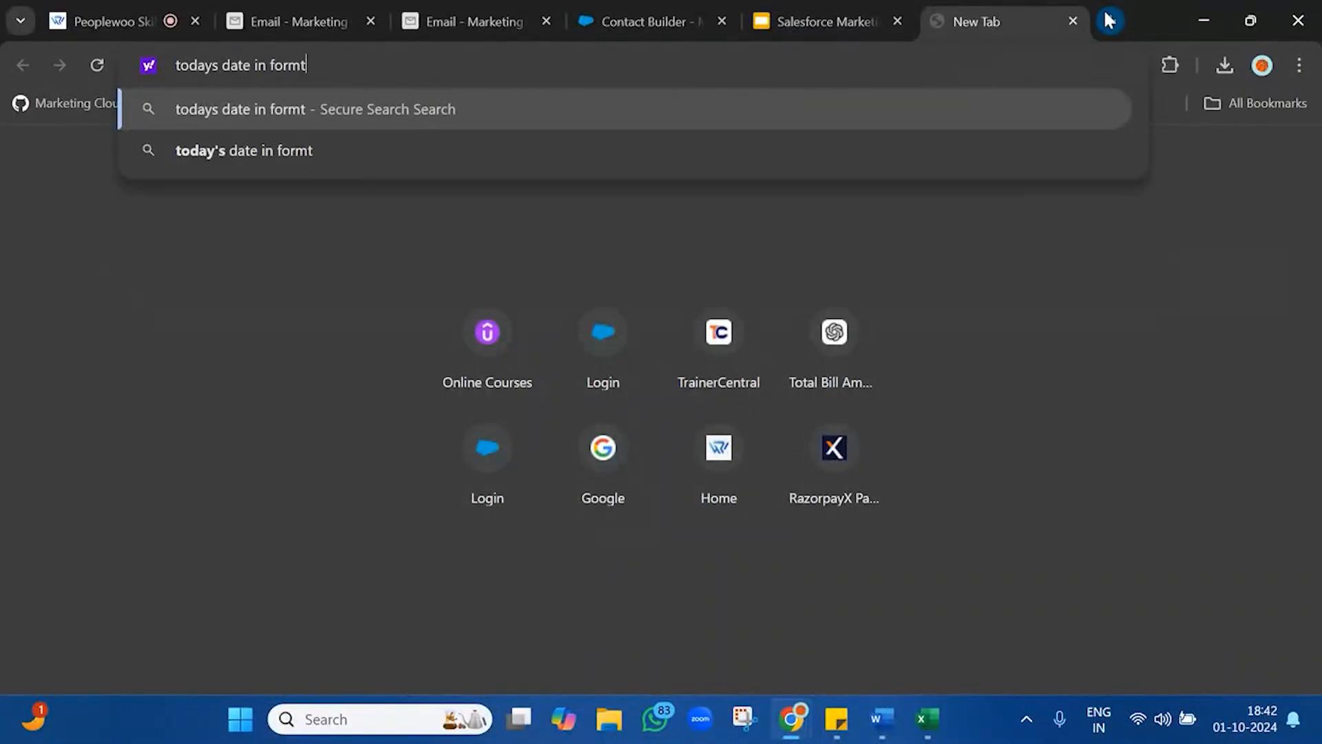
{"action": "key", "text": "Return"}
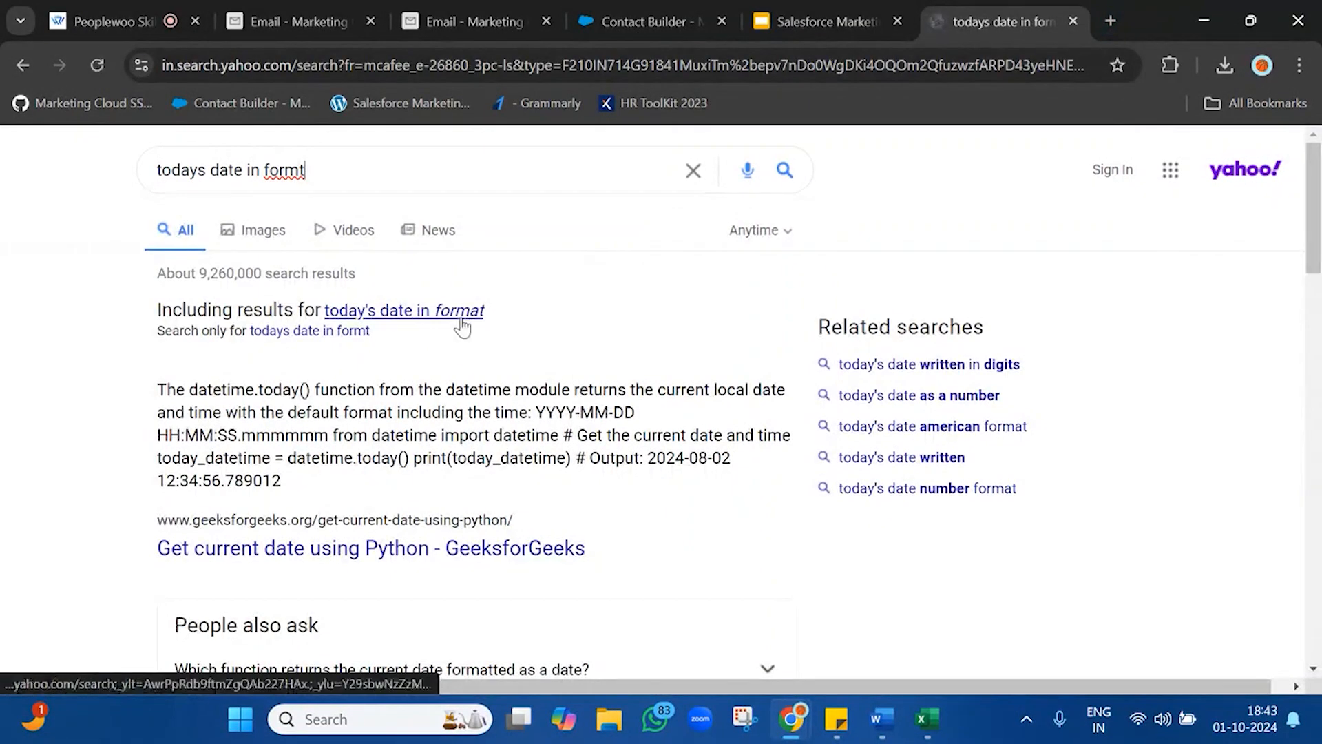
{"action": "left_click", "coordinate": [461, 315]}
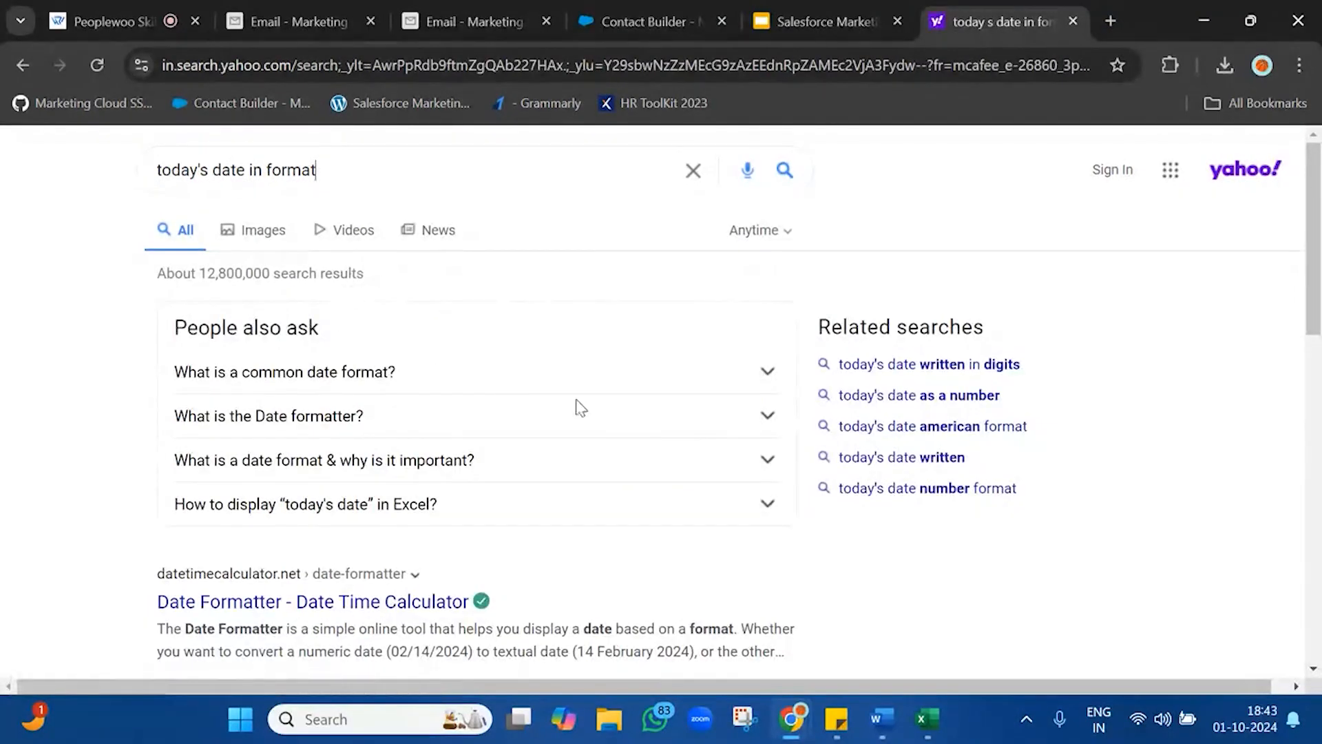
{"action": "scroll", "coordinate": [673, 493], "scroll_direction": "down", "scroll_amount": 4}
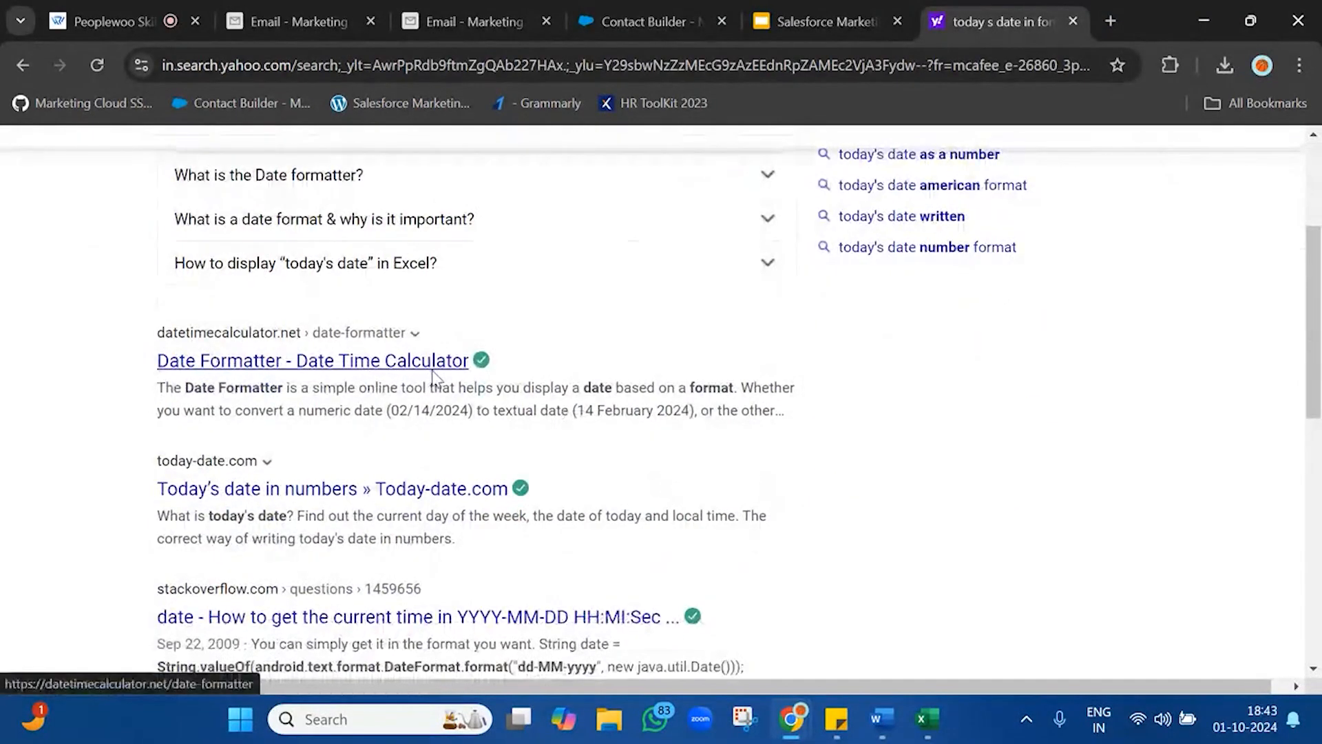
{"action": "left_click", "coordinate": [433, 376]}
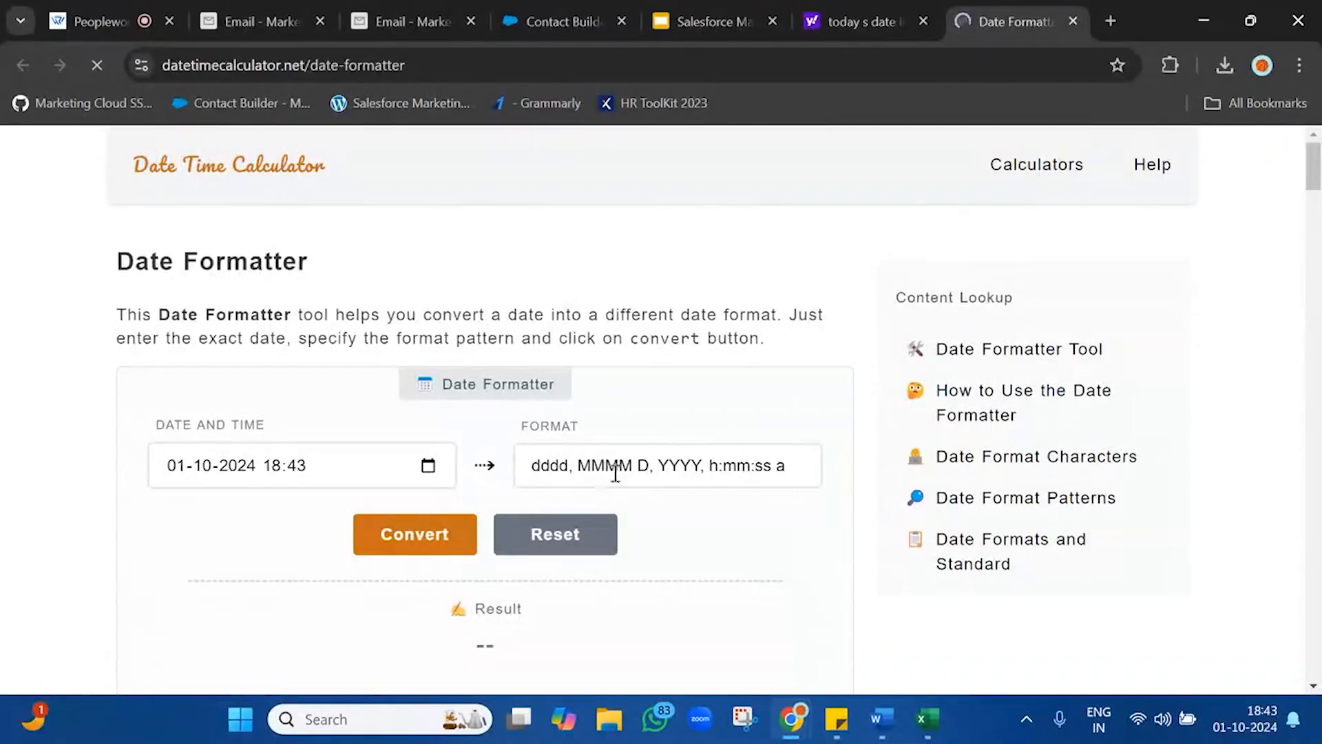
Step: Convert the current date and time with the default format pattern and inspect the parts of the input date
{"action": "left_click", "coordinate": [448, 540]}
{"action": "scroll", "coordinate": [630, 539], "scroll_direction": "down", "scroll_amount": 2}
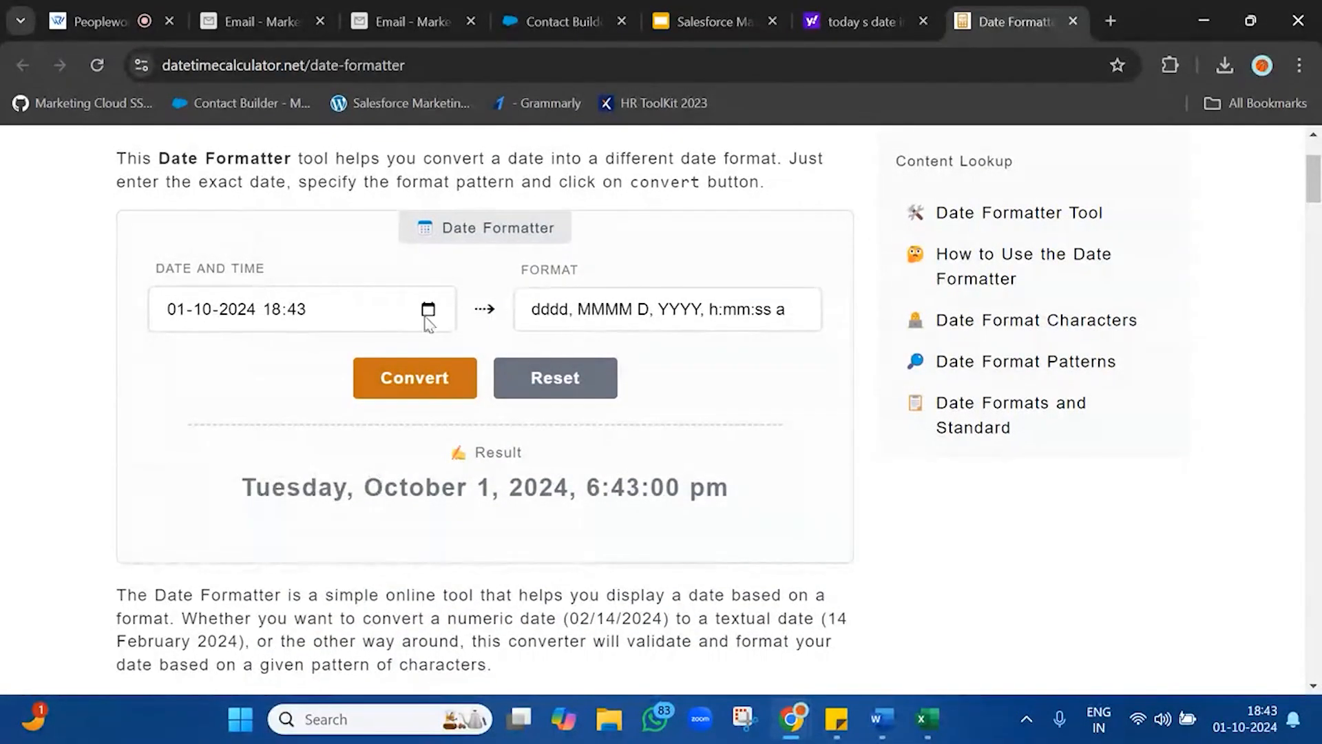
{"action": "left_click", "coordinate": [177, 310]}
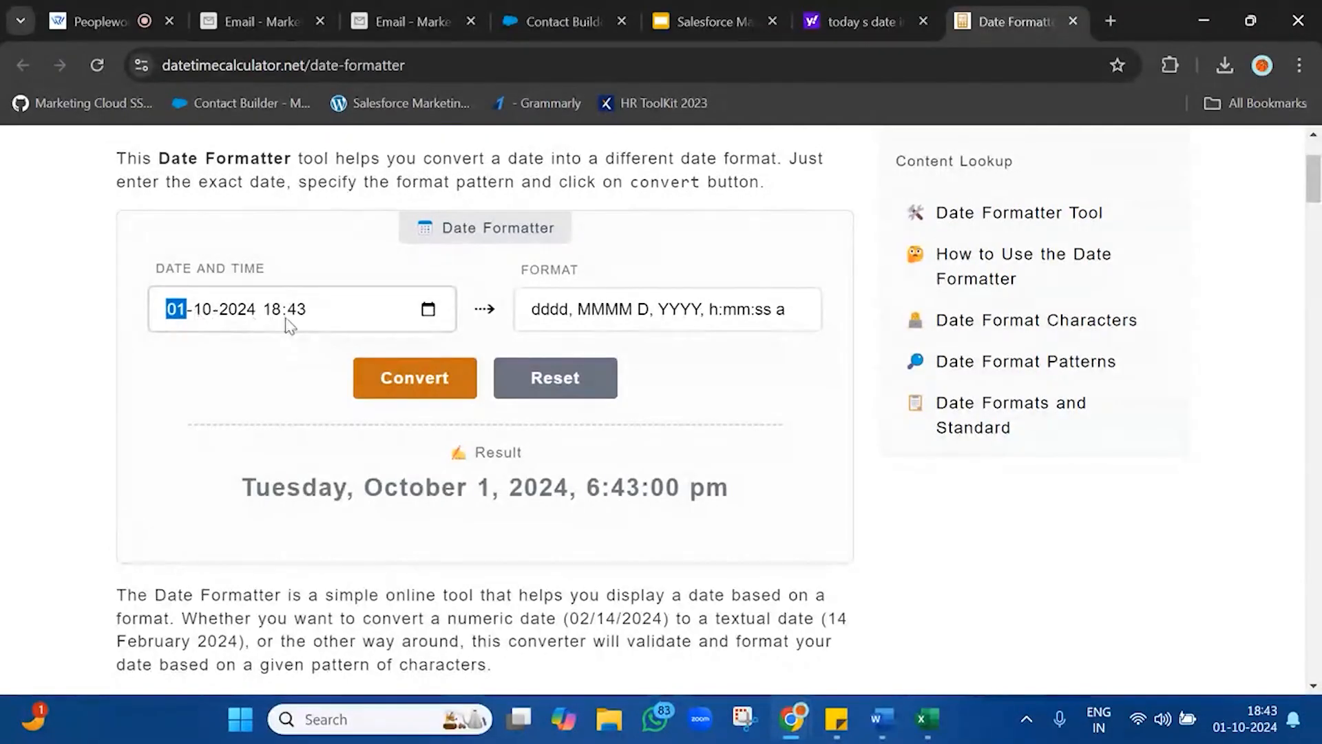
{"action": "key", "text": "Right"}
{"action": "key", "text": "Right"}
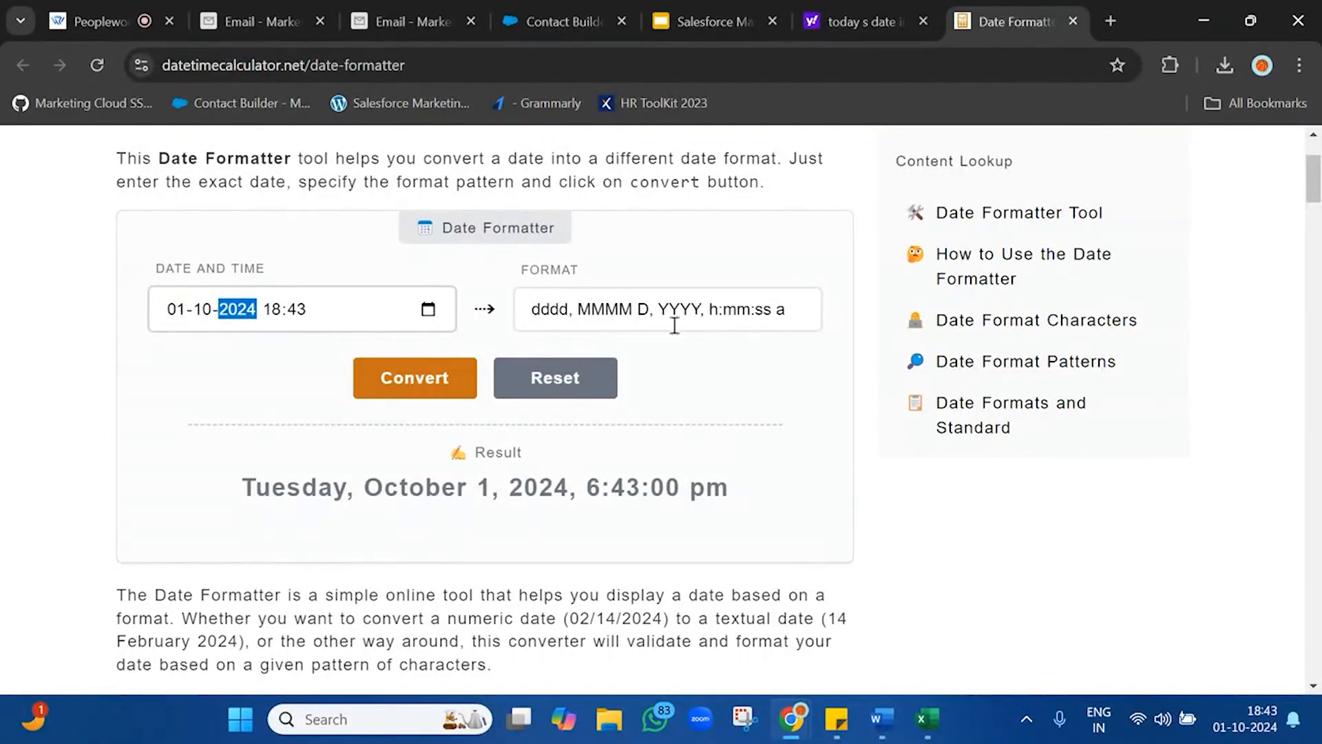
Step: Convert the current date with the MM/DD/YYYY pattern and look through the other available format patterns
{"action": "left_click", "coordinate": [591, 311]}
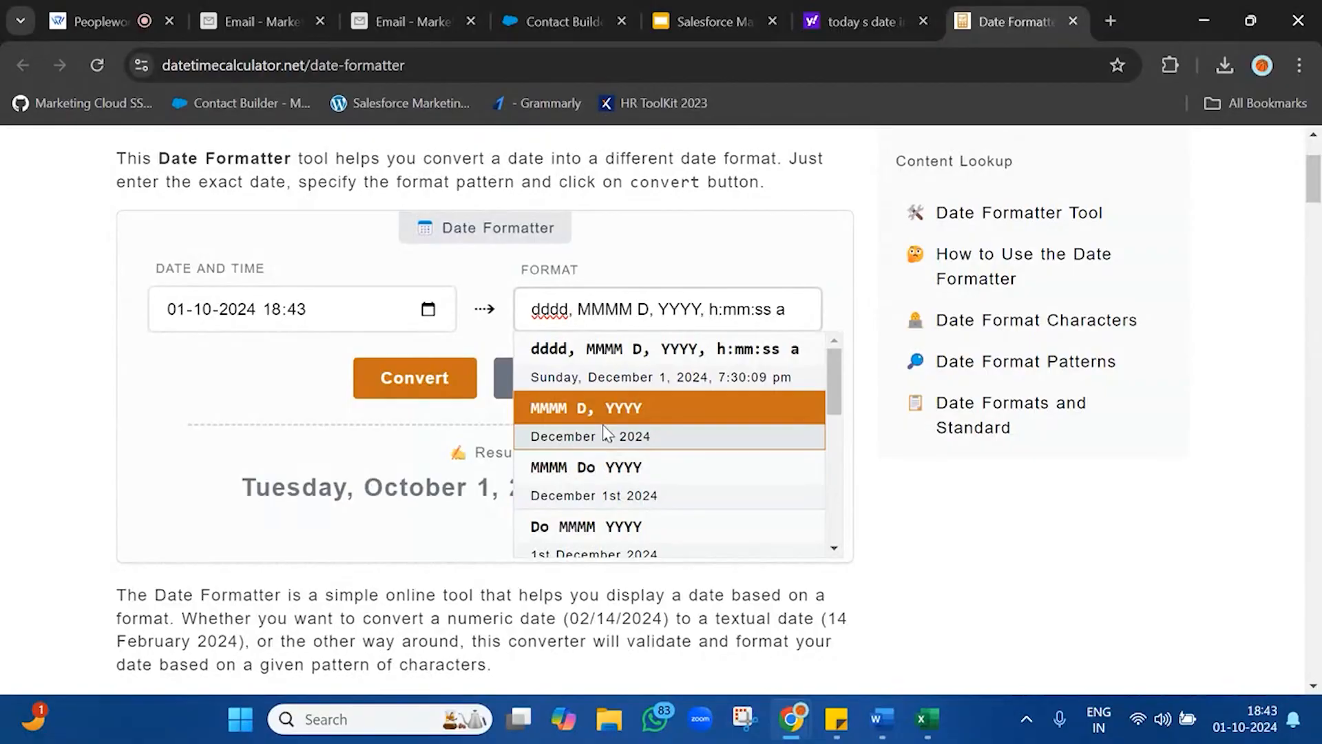
{"action": "scroll", "coordinate": [601, 424], "scroll_direction": "down", "scroll_amount": 4}
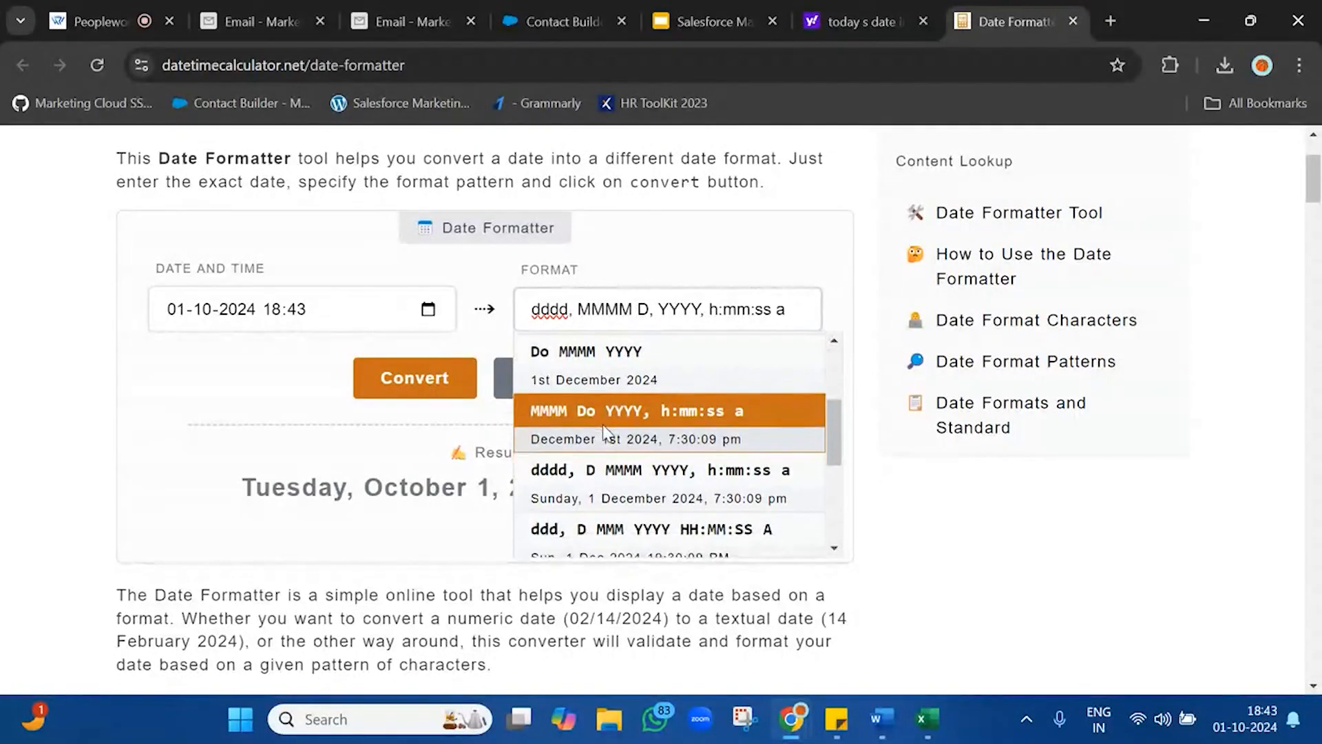
{"action": "scroll", "coordinate": [602, 424], "scroll_direction": "down", "scroll_amount": 1}
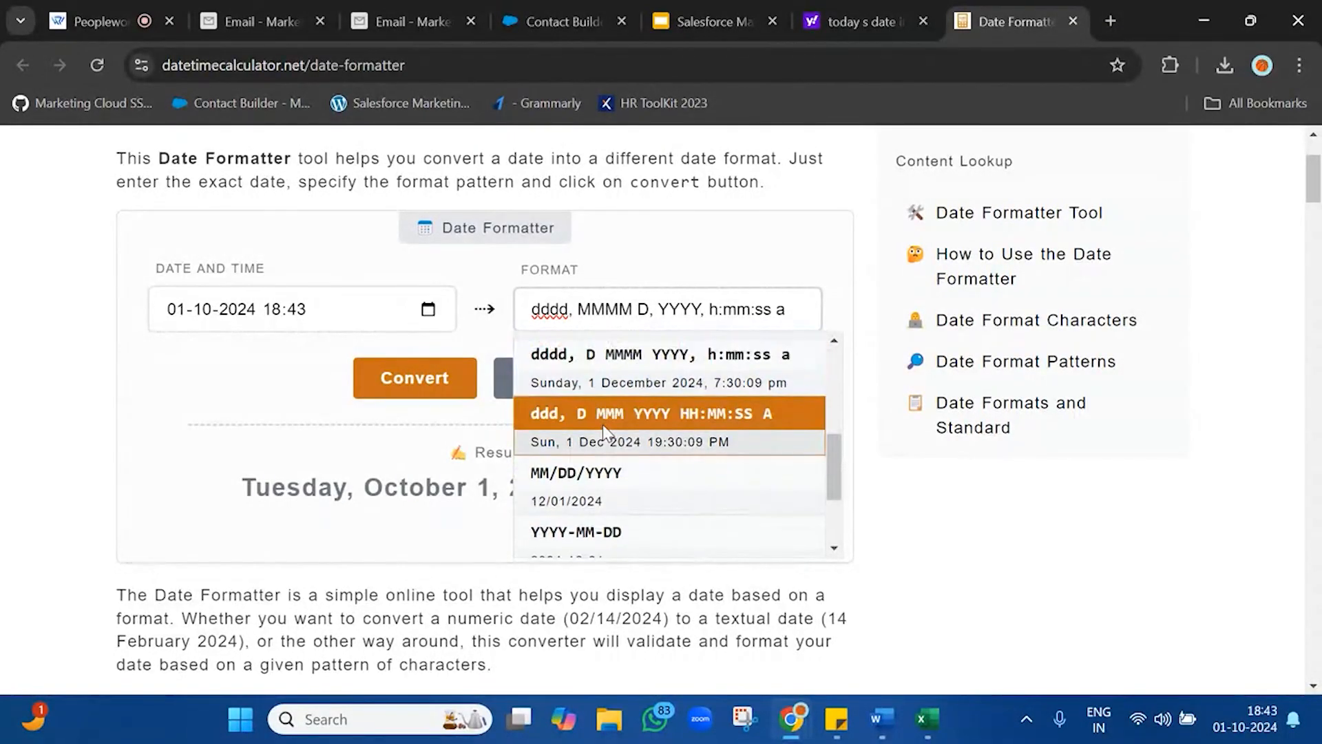
{"action": "left_click", "coordinate": [591, 470]}
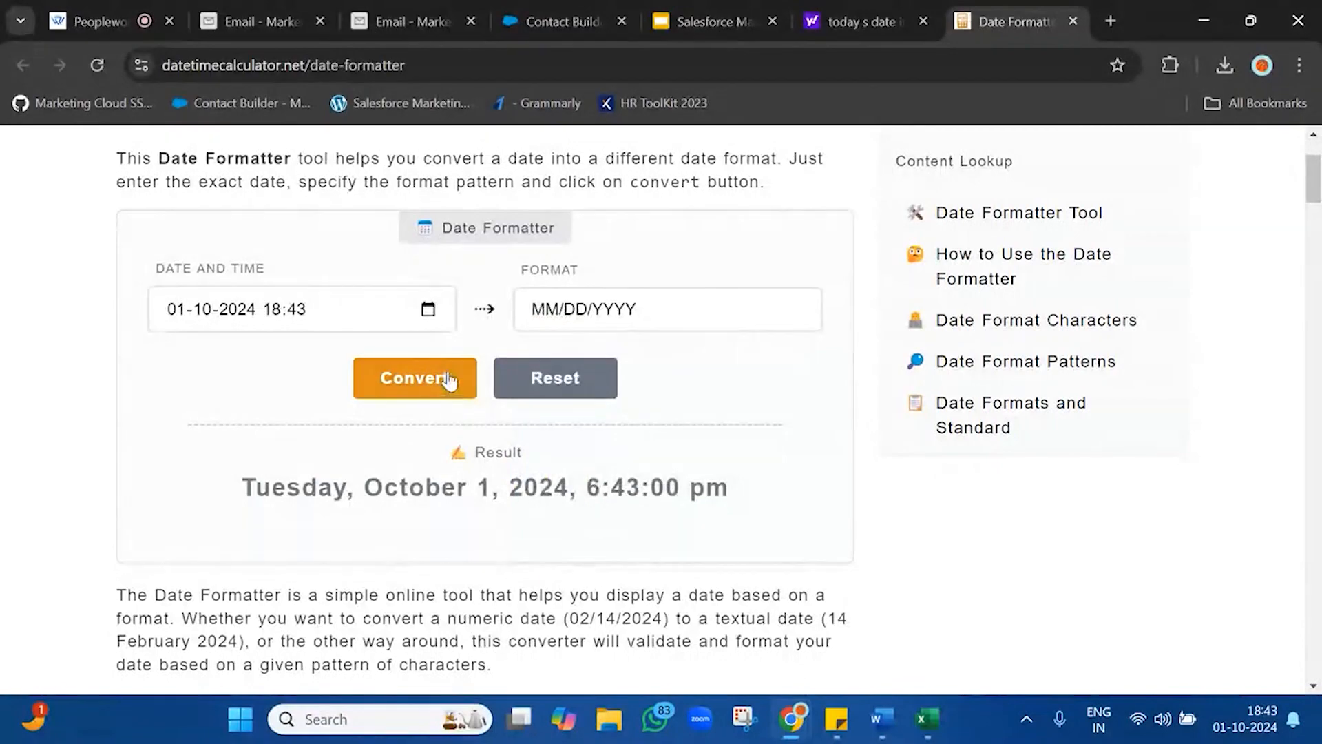
{"action": "left_click", "coordinate": [412, 380]}
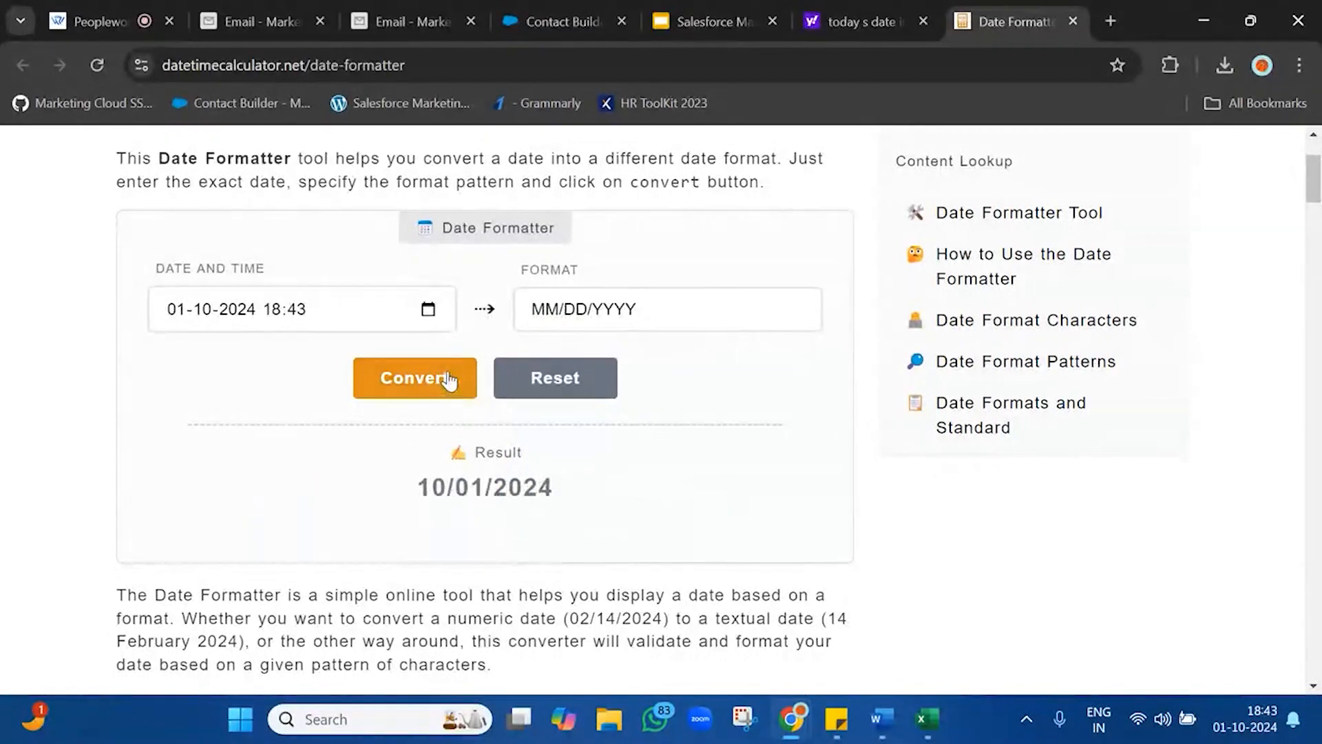
{"action": "left_click", "coordinate": [656, 310]}
{"action": "scroll", "coordinate": [618, 485], "scroll_direction": "down", "scroll_amount": 2}
{"action": "scroll", "coordinate": [618, 485], "scroll_direction": "down", "scroll_amount": 2}
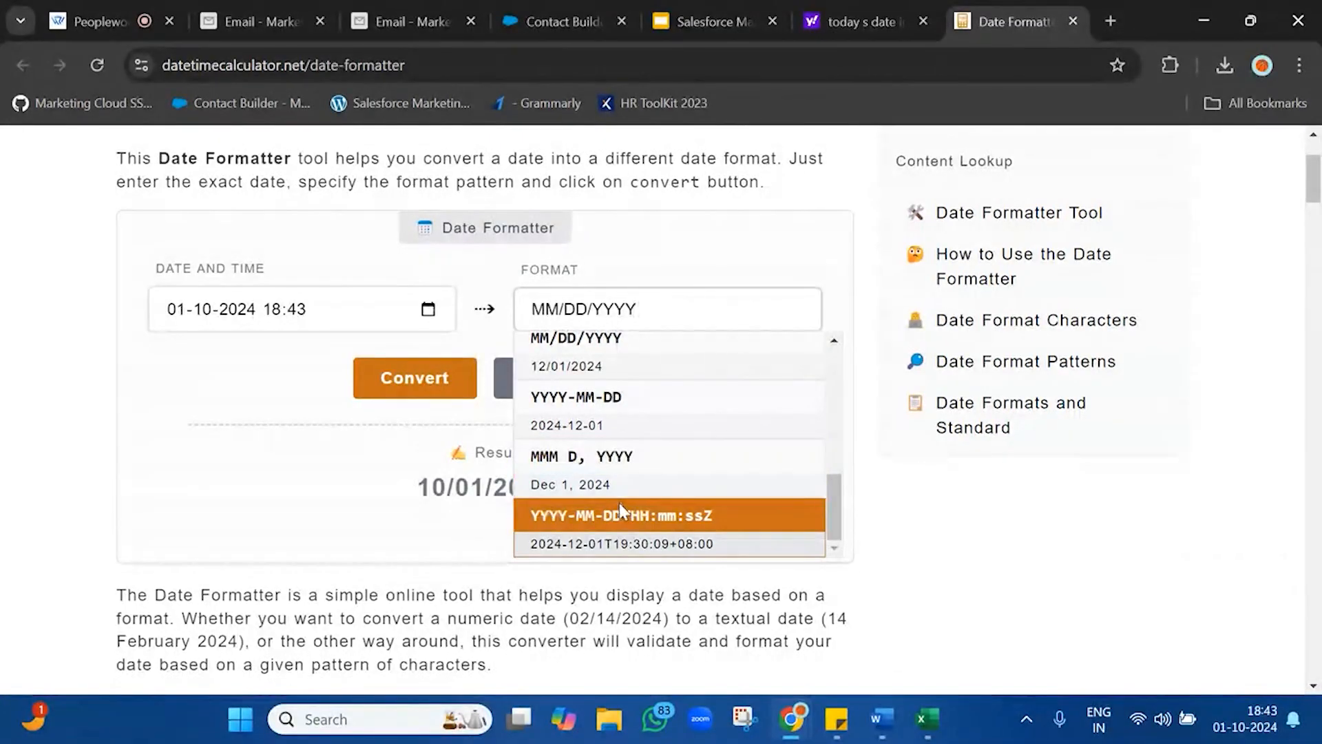
Step: Copy the converted date into the DOB field of record NewBatchSubKey001 in Contact Builder
{"action": "triple_click", "coordinate": [499, 475]}
{"action": "key", "text": "ctrl+c"}
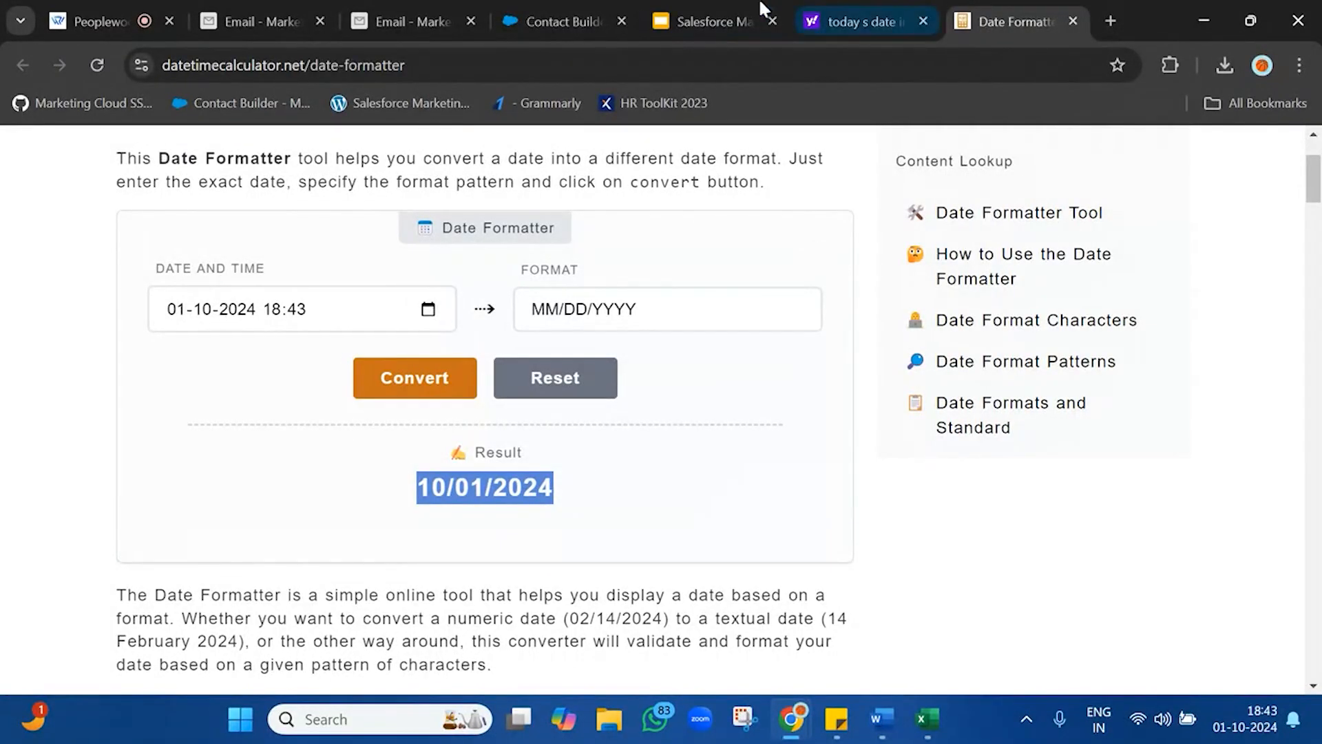
{"action": "left_click", "coordinate": [406, 21]}
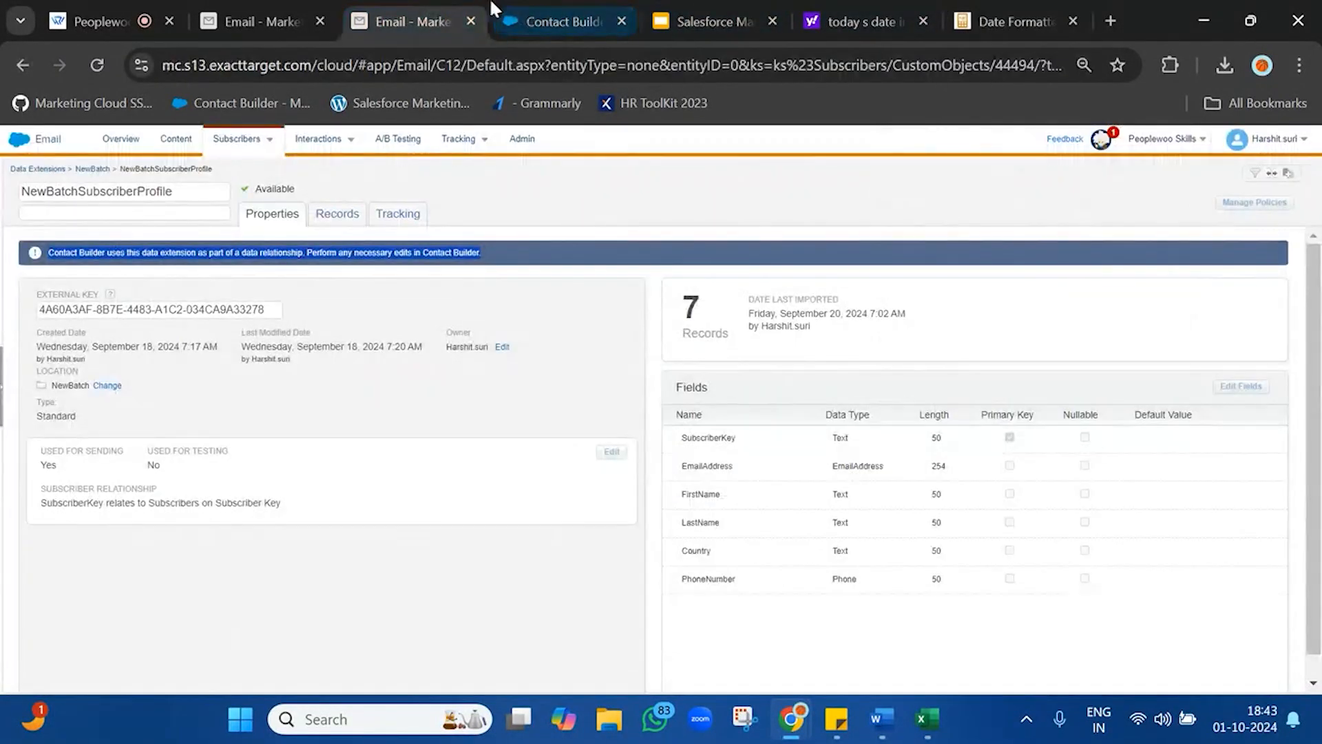
{"action": "left_click", "coordinate": [561, 21]}
{"action": "left_click", "coordinate": [1154, 314]}
{"action": "key", "text": "ctrl+v"}
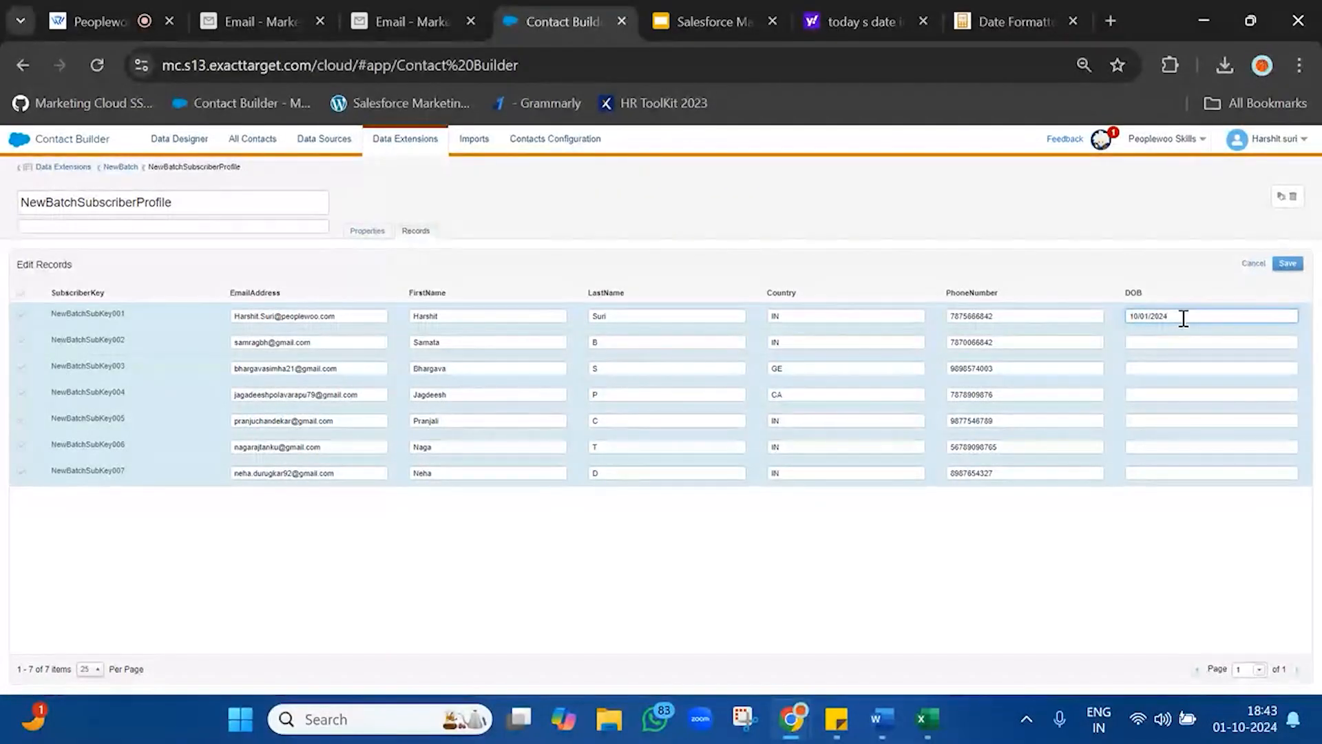
Step: Save the edited records, change the birth year in the DOB of record NewBatchSubKey001, copy the full value and save again
{"action": "left_click", "coordinate": [1287, 263]}
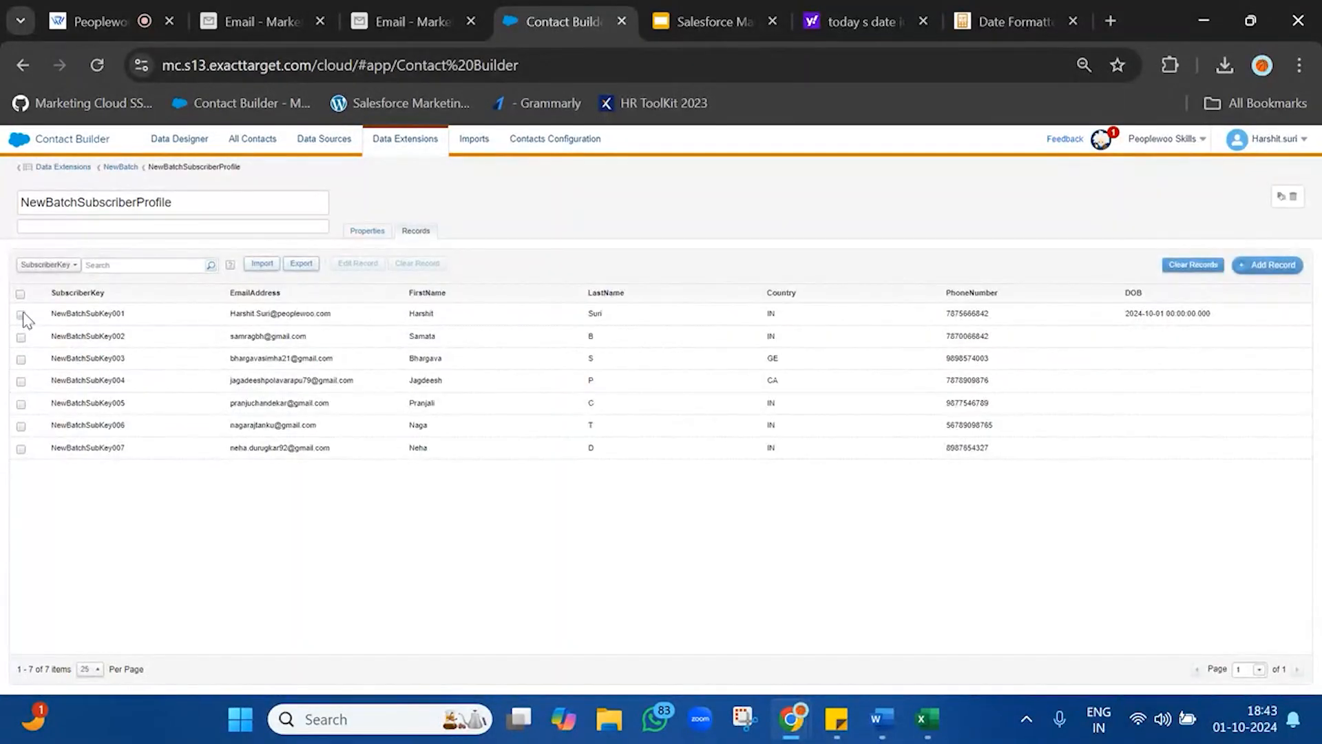
{"action": "left_click", "coordinate": [21, 315]}
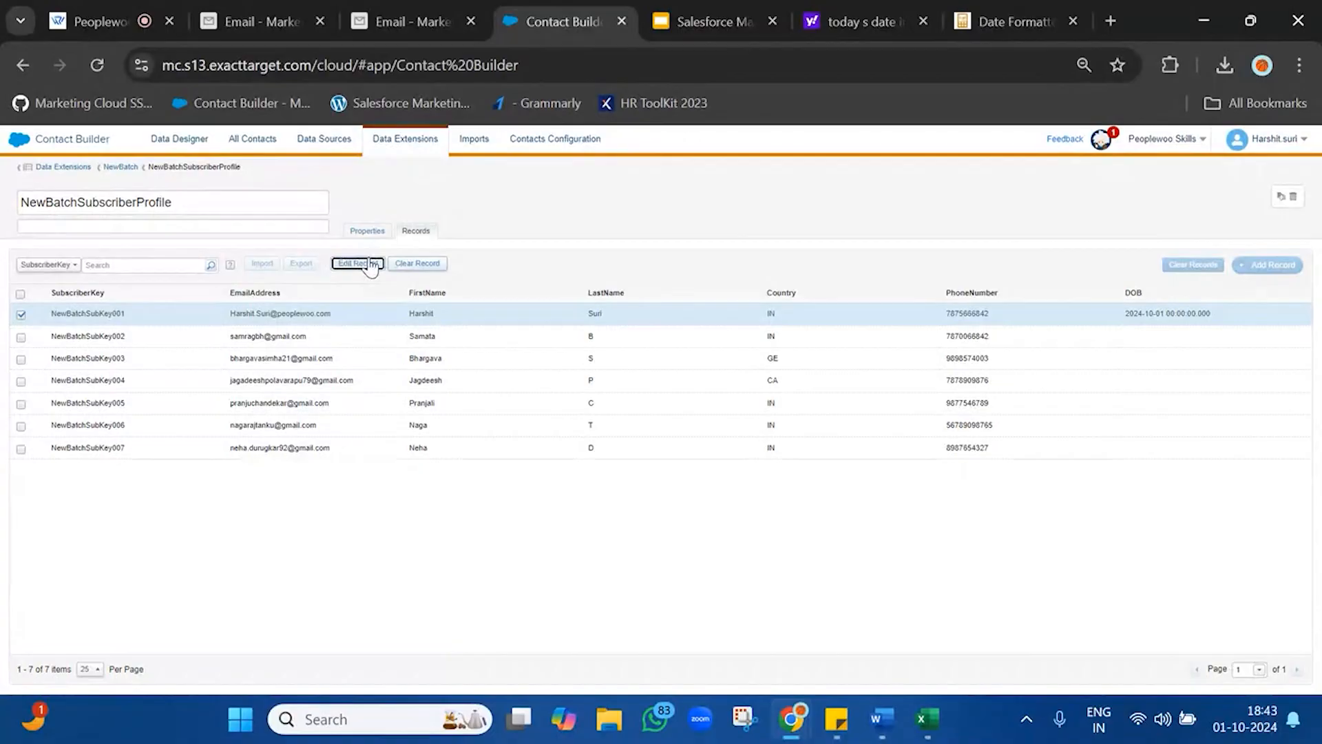
{"action": "left_click", "coordinate": [359, 263]}
{"action": "left_click", "coordinate": [1148, 317]}
{"action": "key", "text": "Left"}
{"action": "key", "text": "BackSpace"}
{"action": "type", "text": "0"}
{"action": "key", "text": "ctrl+a"}
{"action": "key", "text": "ctrl+c"}
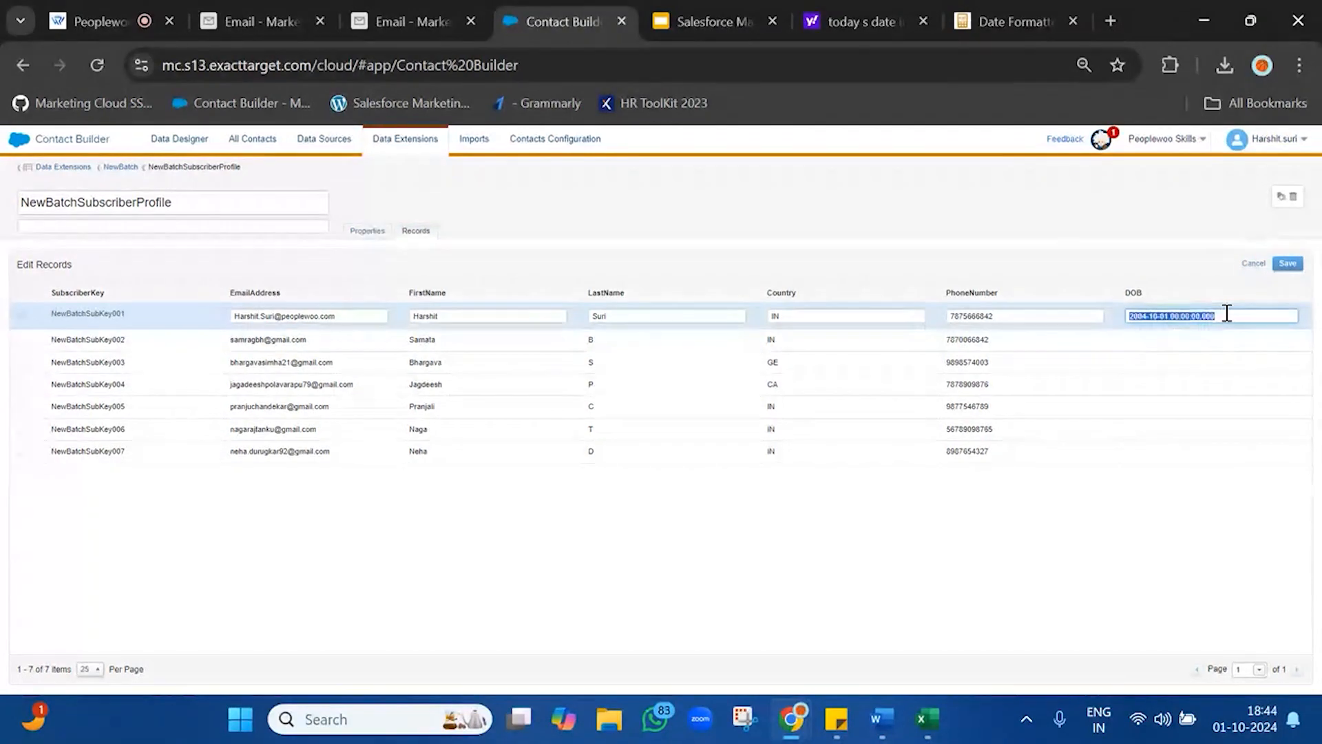
{"action": "left_click", "coordinate": [1287, 264]}
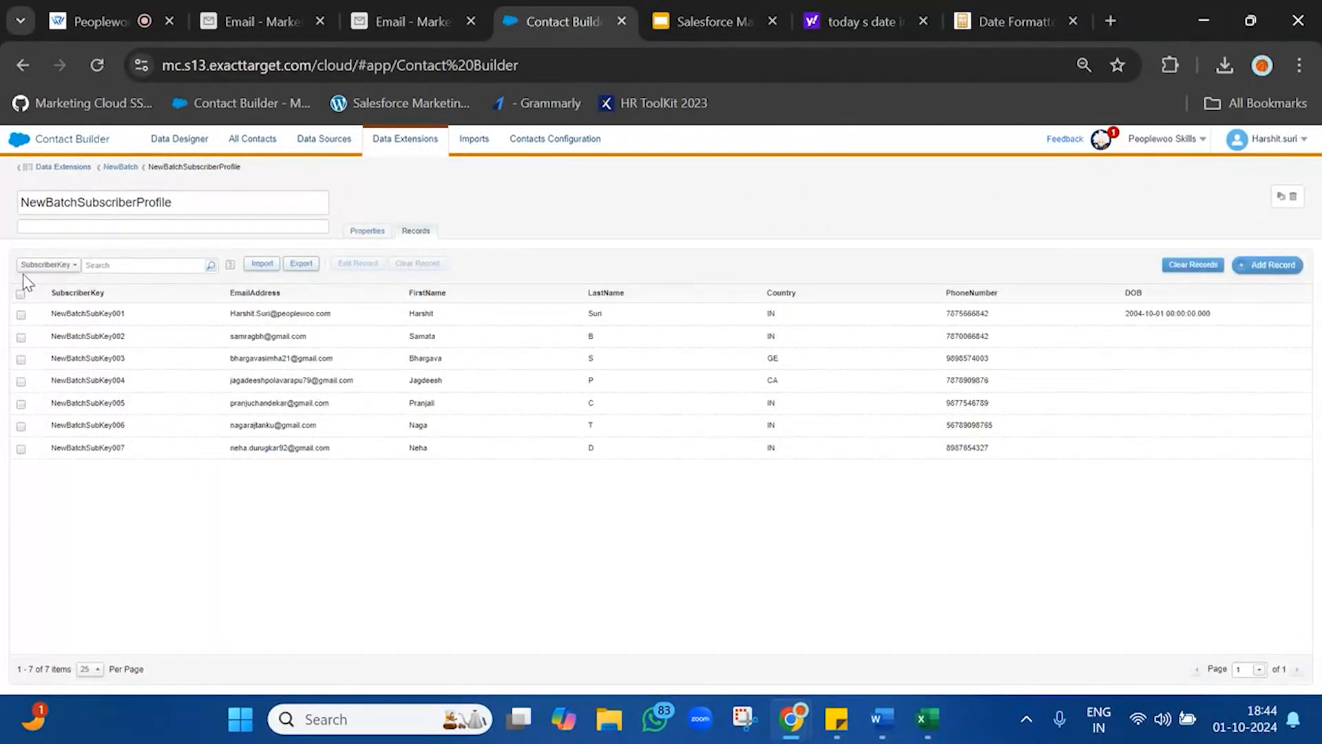
Step: Open all seven records for editing and fill the DOB of NewBatchSubKey002 with the copied date, using a different birth year
{"action": "left_click", "coordinate": [20, 294]}
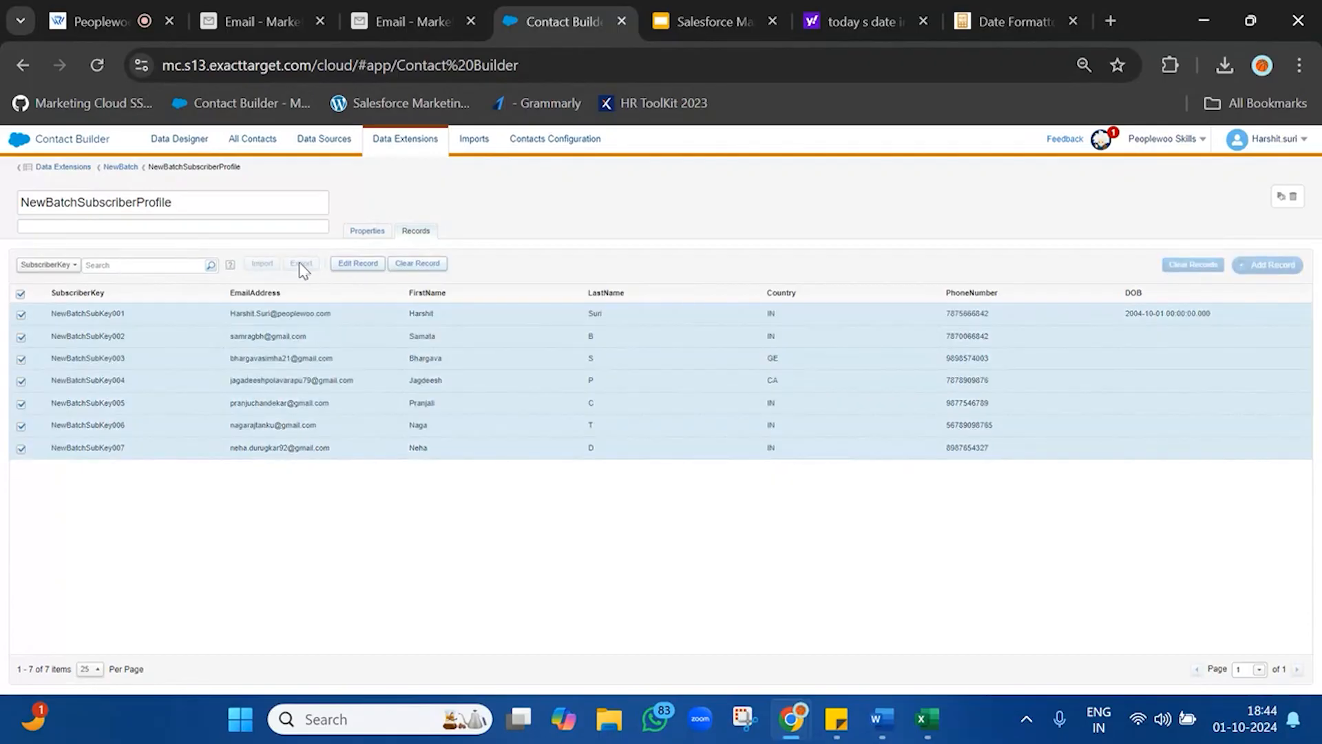
{"action": "left_click", "coordinate": [357, 264]}
{"action": "left_click", "coordinate": [1179, 342]}
{"action": "key", "text": "ctrl+v"}
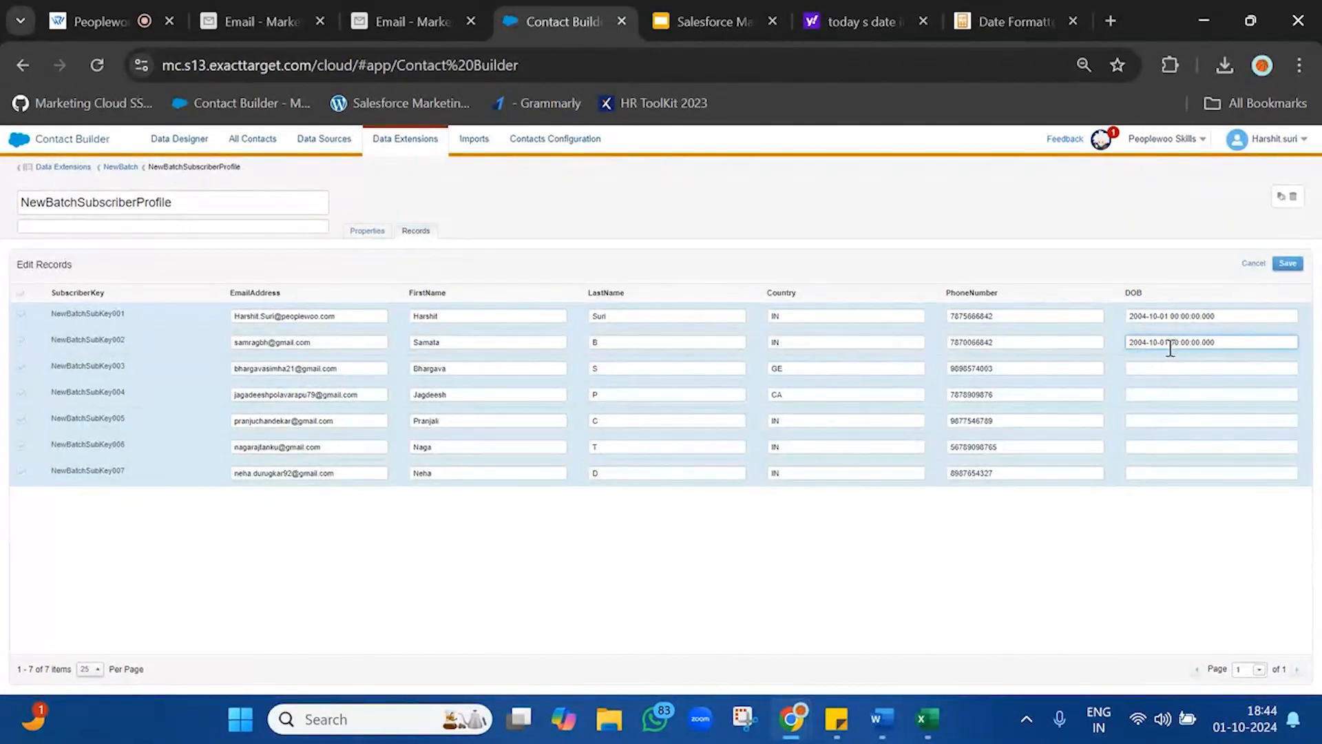
{"action": "left_click", "coordinate": [1148, 345]}
{"action": "key", "text": "BackSpace"}
{"action": "key", "text": "BackSpace"}
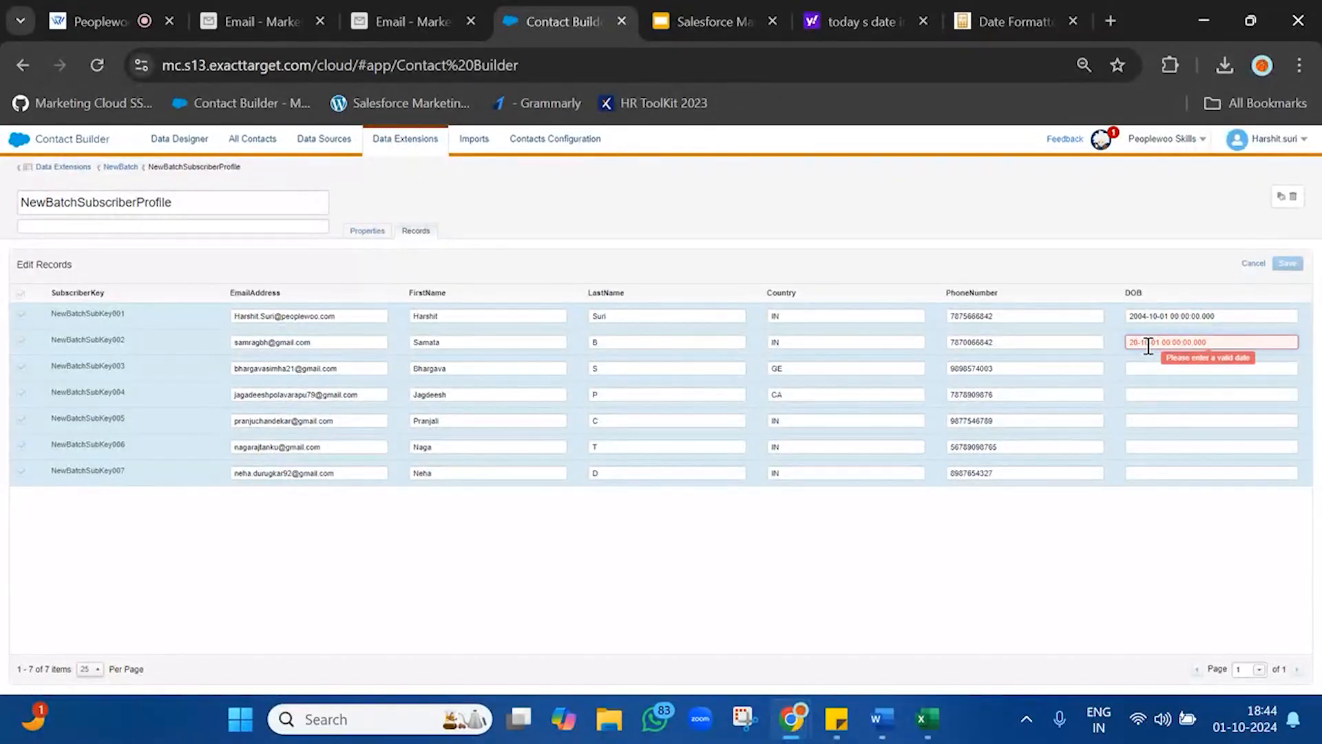
{"action": "type", "text": "01"}
Step: Enter DOBs falling on yesterday's day and month for NewBatchSubKey003 and NewBatchSubKey004, with a different birth year for NewBatchSubKey004
{"action": "left_click", "coordinate": [1148, 369]}
{"action": "key", "text": "ctrl+v"}
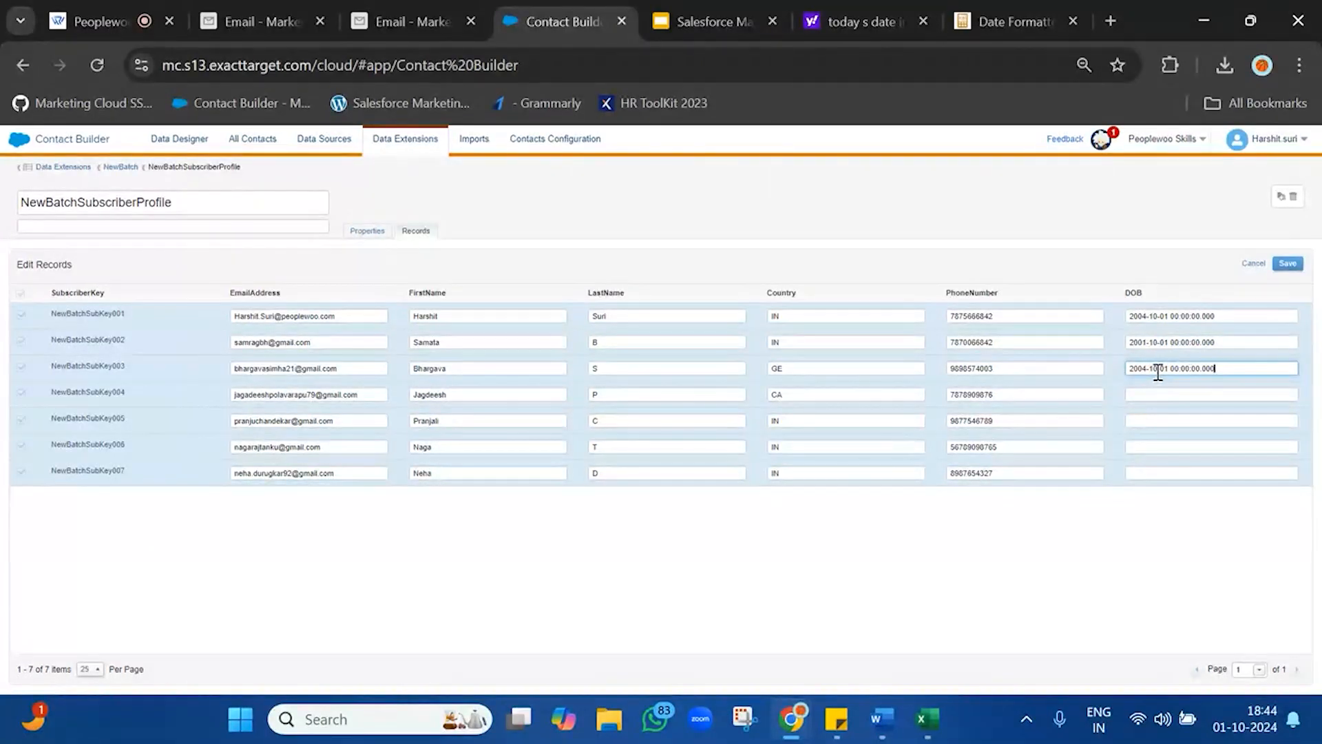
{"action": "double_click", "coordinate": [1158, 369]}
{"action": "type", "text": "09"}
{"action": "key", "text": "BackSpace"}
{"action": "key", "text": "ctrl+a"}
{"action": "key", "text": "ctrl+c"}
{"action": "left_click", "coordinate": [1168, 394]}
{"action": "key", "text": "ctrl+v"}
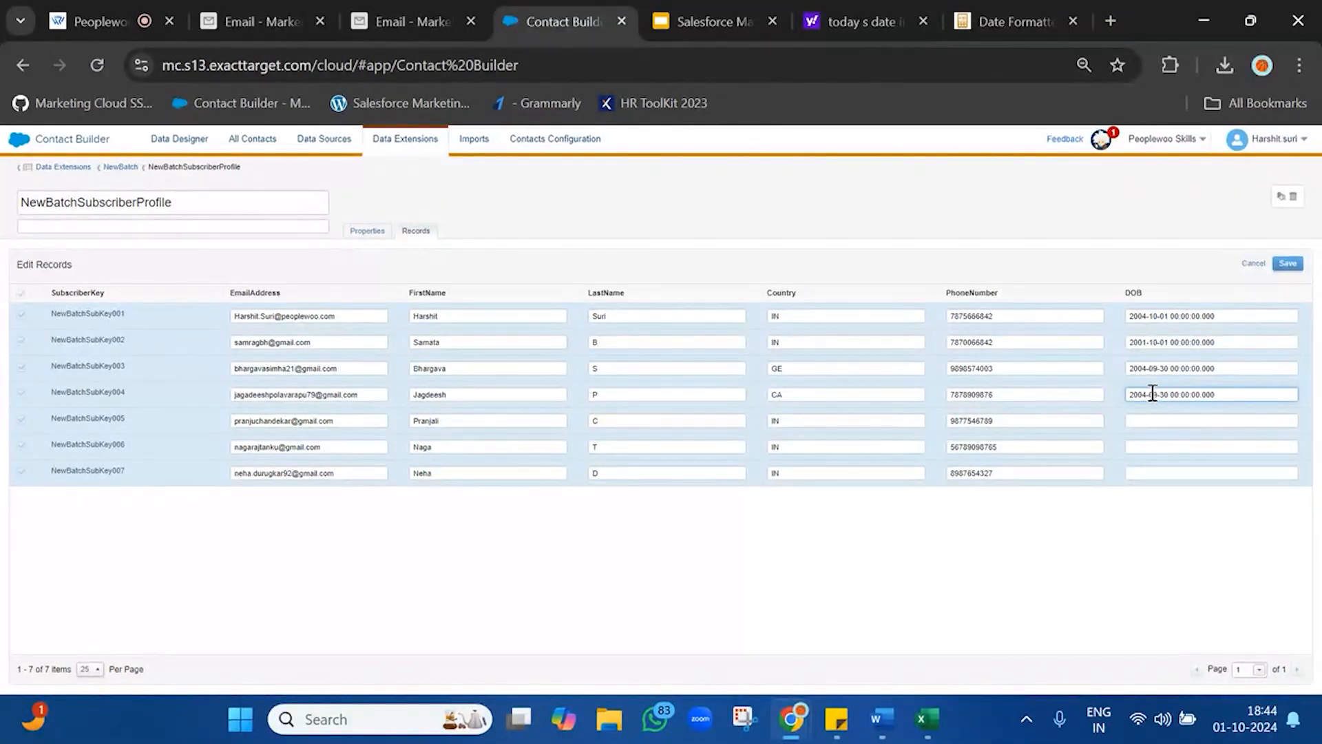
{"action": "key", "text": "BackSpace"}
{"action": "type", "text": "1"}
{"action": "key", "text": "ctrl+a"}
Step: Copy the DOB of NewBatchSubKey002 into the DOB fields of NewBatchSubKey005, NewBatchSubKey006 and NewBatchSubKey007
{"action": "left_click", "coordinate": [1164, 342]}
{"action": "key", "text": "ctrl+a"}
{"action": "left_click", "coordinate": [1162, 420]}
{"action": "key", "text": "ctrl+v"}
{"action": "left_click", "coordinate": [1164, 445]}
{"action": "key", "text": "ctrl+v"}
{"action": "left_click", "coordinate": [1158, 475]}
{"action": "key", "text": "ctrl+v"}
Step: Change the birth year of NewBatchSubKey005, move the DOBs of NewBatchSubKey005 to NewBatchSubKey007 to tomorrow's day, and save the records
{"action": "left_click", "coordinate": [1145, 421]}
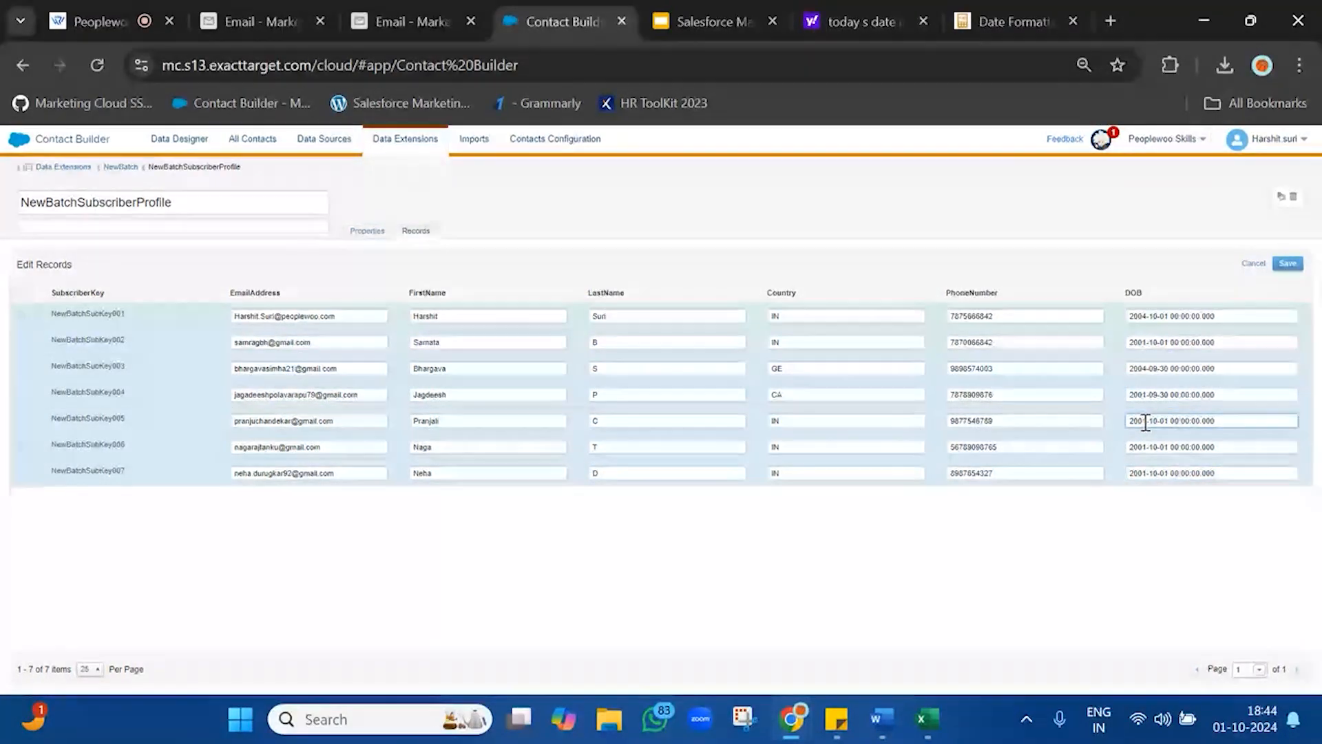
{"action": "key", "text": "BackSpace"}
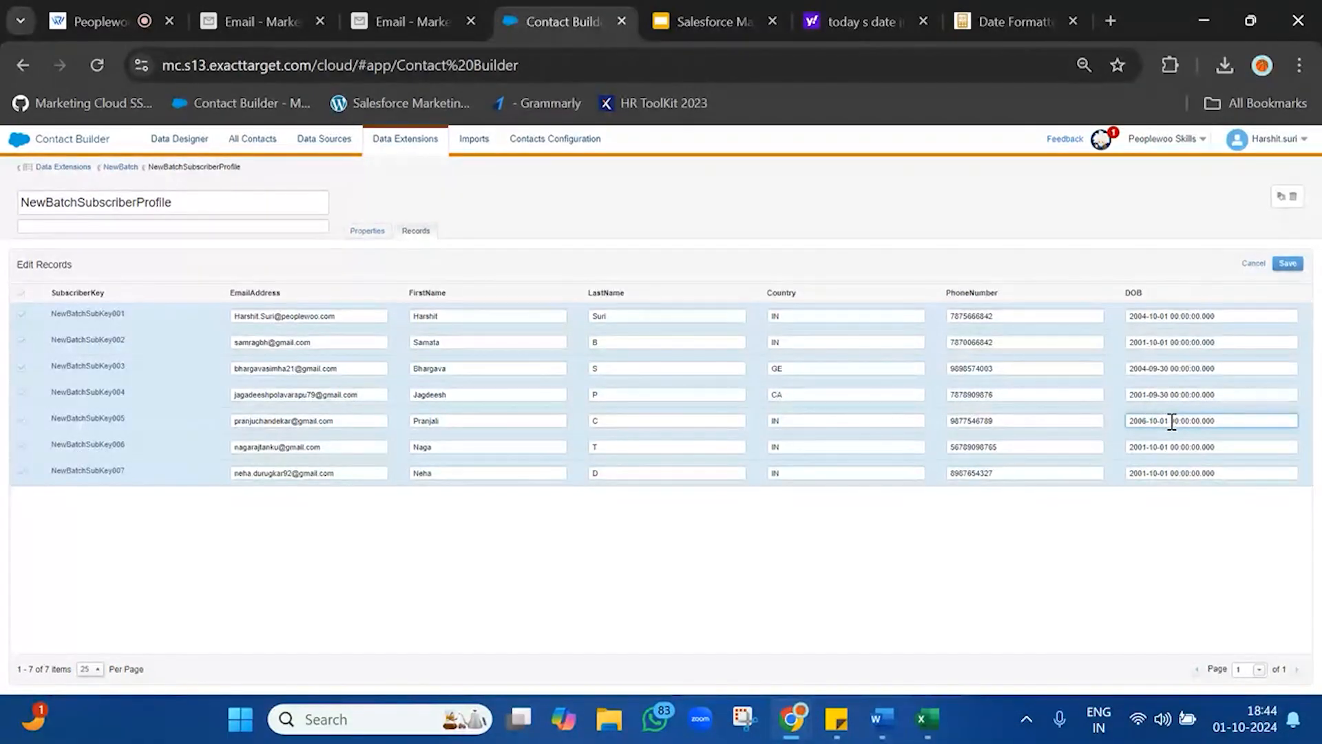
{"action": "key", "text": "BackSpace"}
{"action": "type", "text": "2"}
{"action": "left_click", "coordinate": [1168, 442]}
{"action": "key", "text": "BackSpace"}
{"action": "type", "text": "2"}
{"action": "left_click", "coordinate": [1169, 470]}
{"action": "key", "text": "BackSpace"}
{"action": "type", "text": "2"}
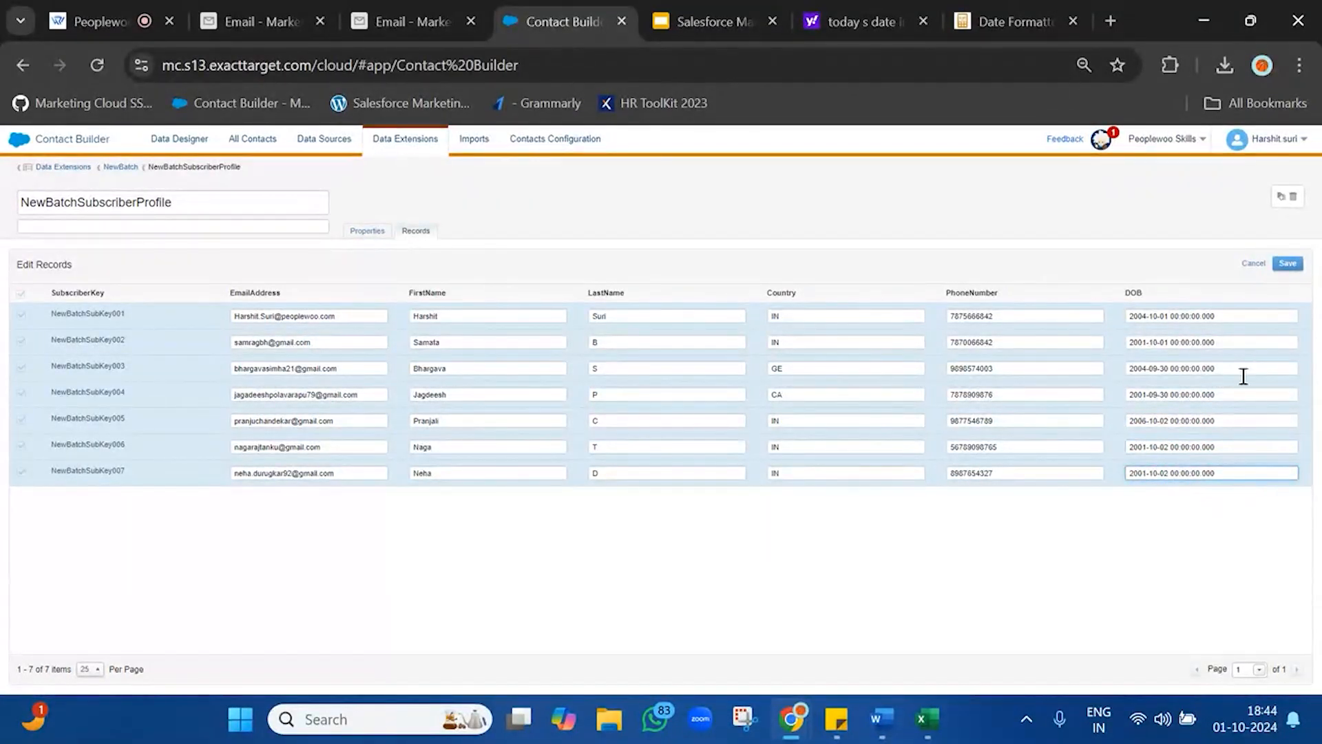
{"action": "left_click", "coordinate": [1287, 264]}
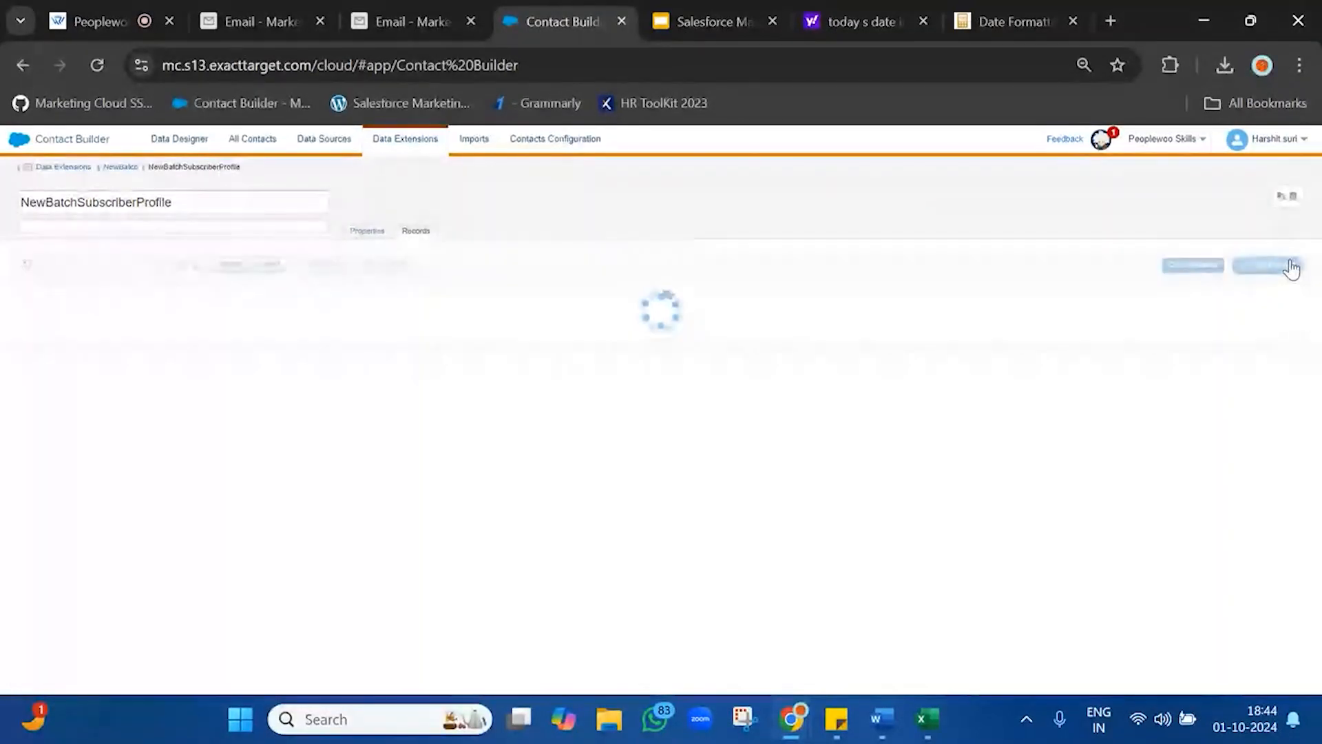
Step: Examine the saved DOB values in Contact Builder and in the records of NewBatchSubscriberProfile in Email Studio
{"action": "left_click_drag", "start_coordinate": [1130, 313], "coordinate": [1230, 502]}
{"action": "triple_click", "coordinate": [1158, 322]}
{"action": "left_click_drag", "start_coordinate": [1155, 336], "coordinate": [1194, 475]}
{"action": "left_click", "coordinate": [1194, 475]}
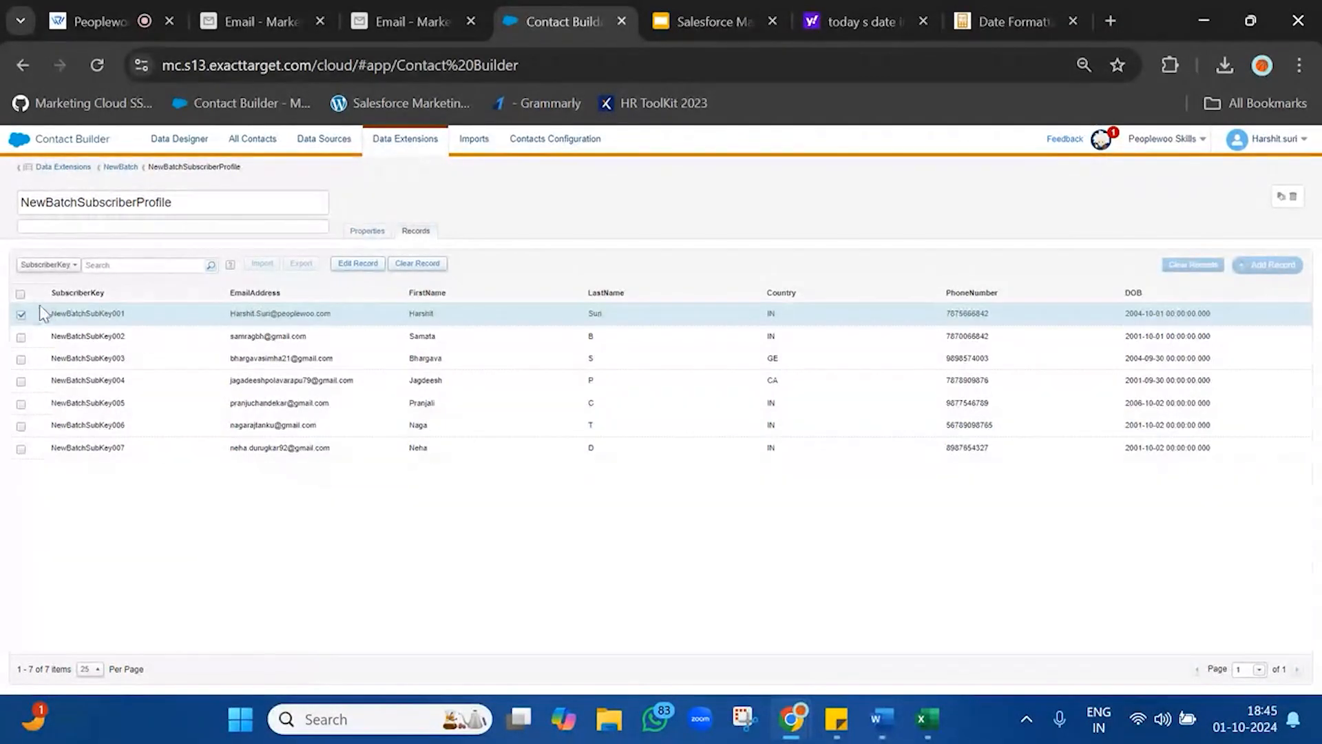
{"action": "left_click", "coordinate": [21, 315]}
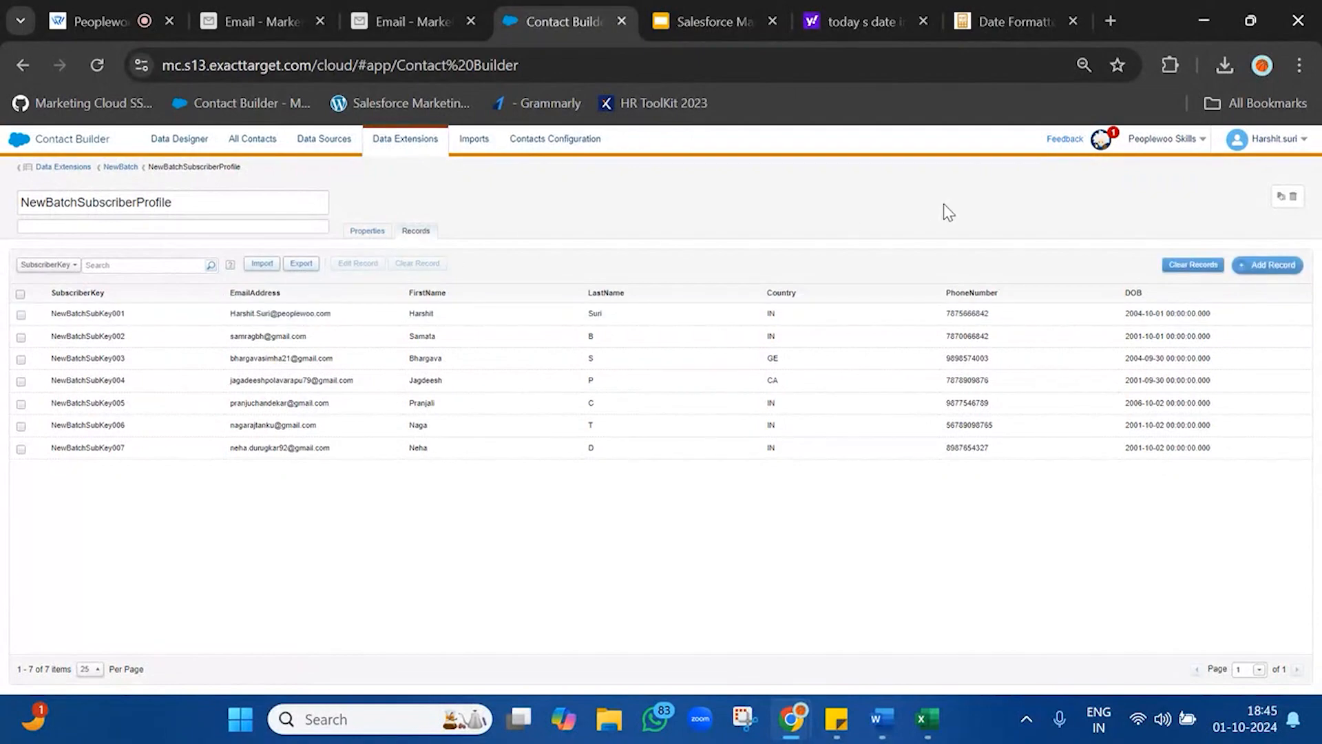
{"action": "left_click", "coordinate": [435, 9]}
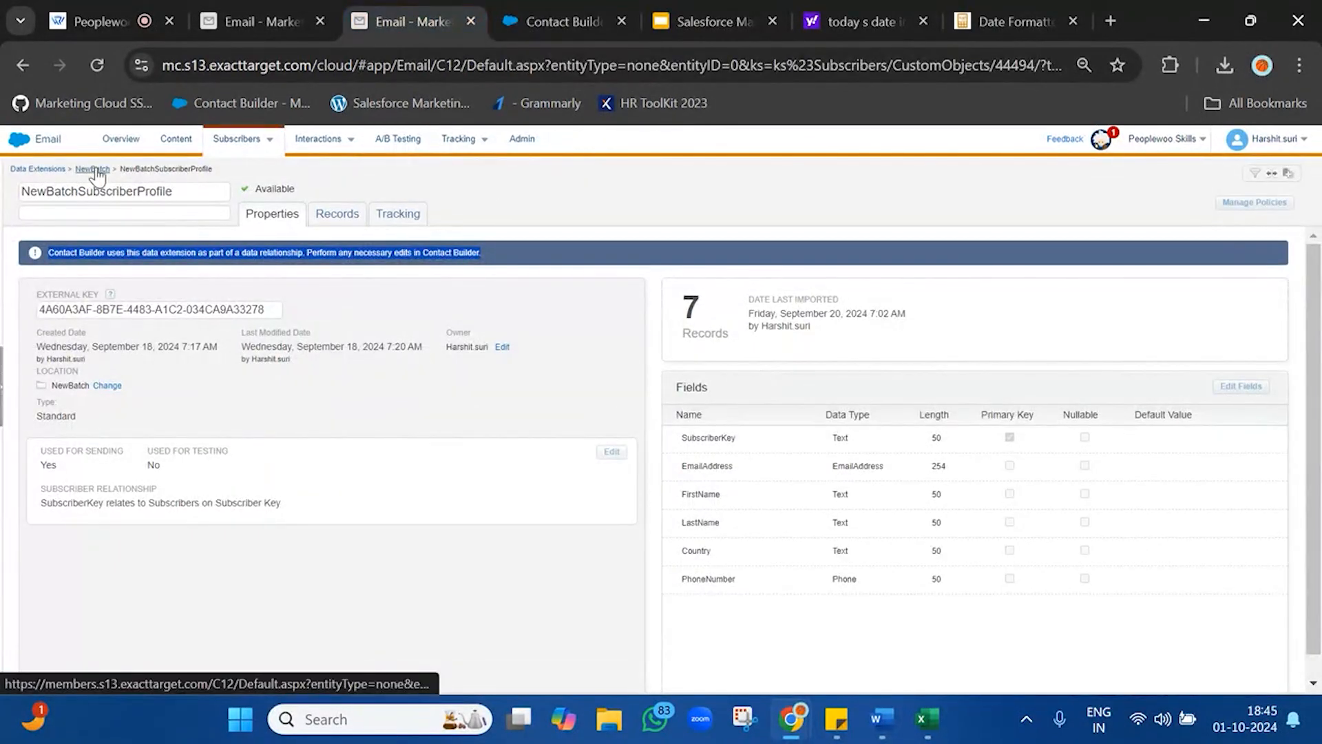
{"action": "left_click", "coordinate": [97, 170]}
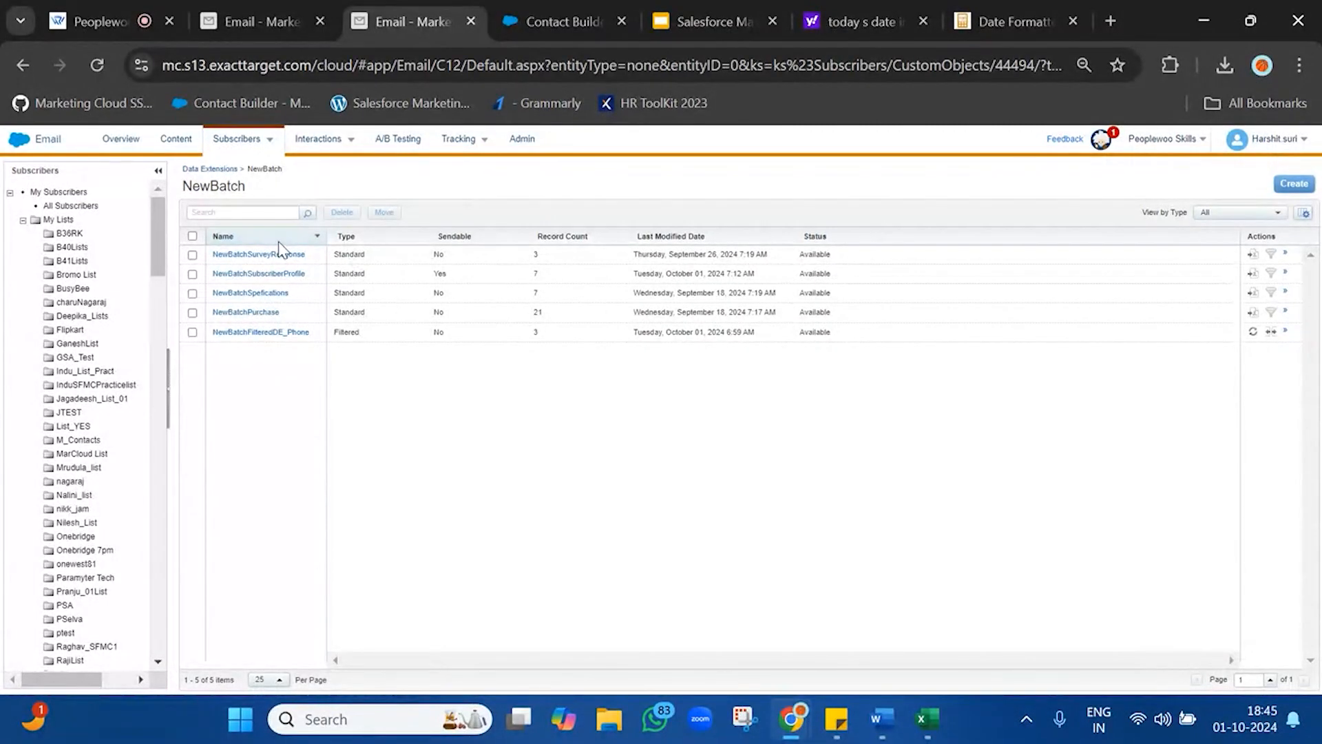
{"action": "left_click", "coordinate": [268, 278]}
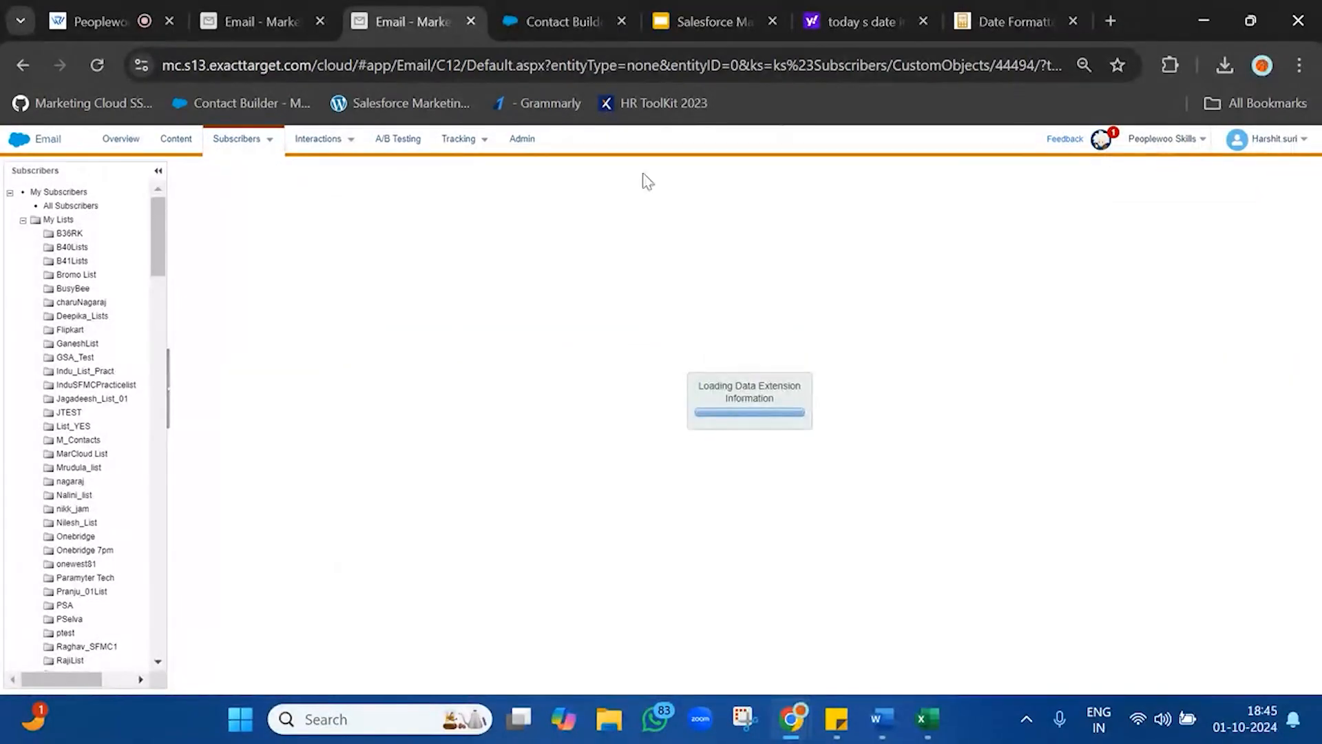
{"action": "left_click", "coordinate": [1072, 23]}
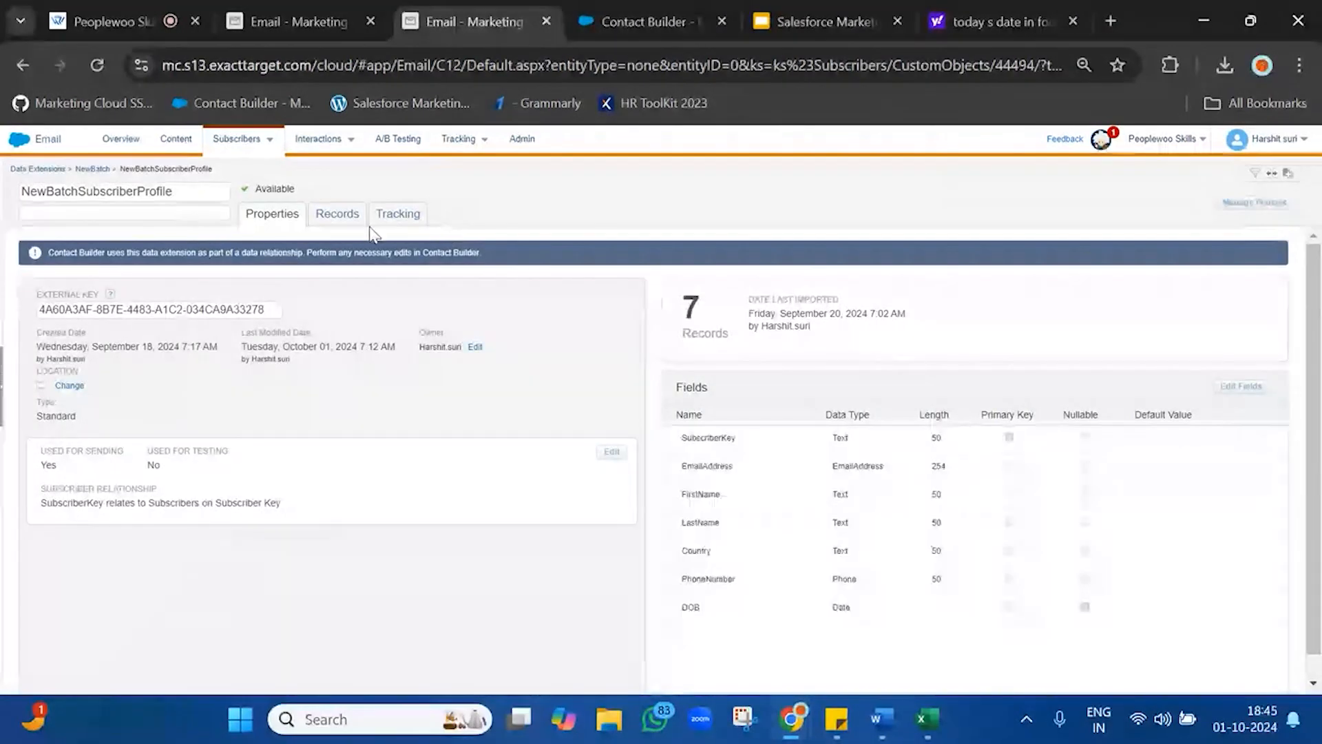
{"action": "left_click", "coordinate": [333, 224]}
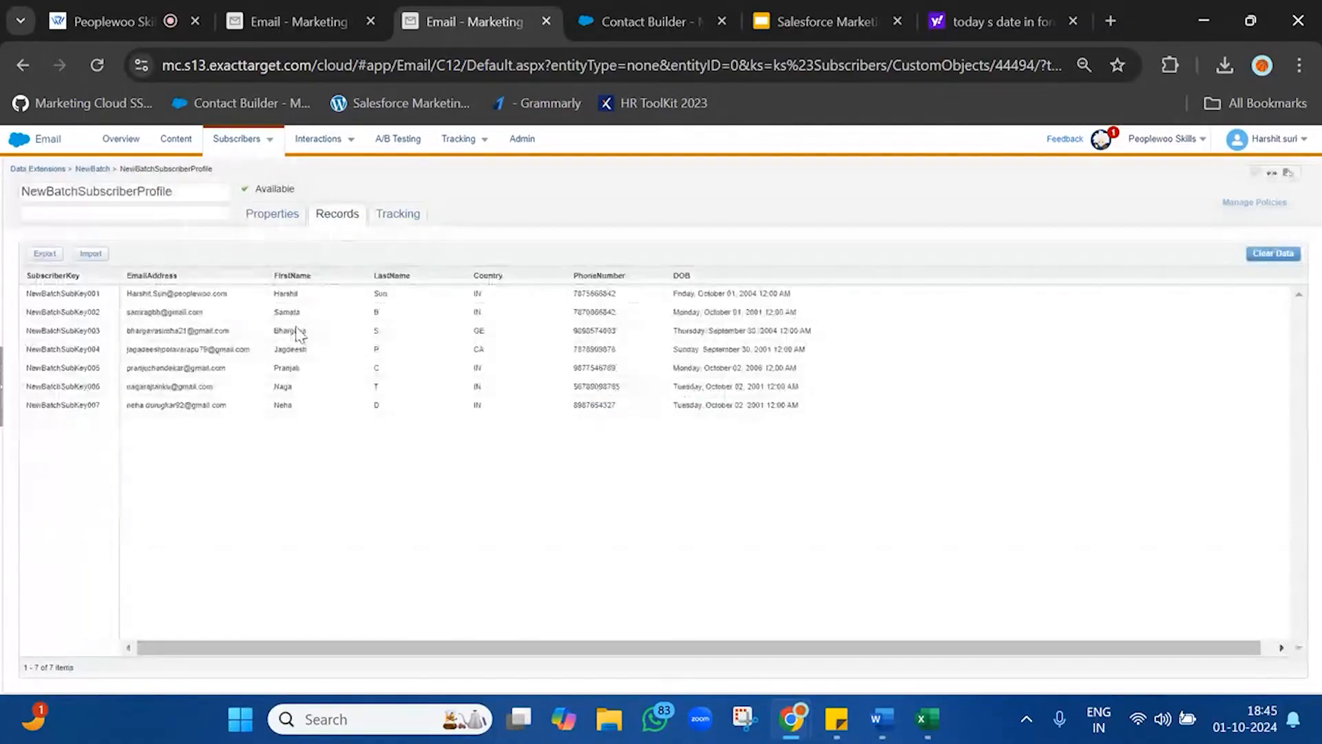
{"action": "left_click_drag", "start_coordinate": [699, 296], "coordinate": [794, 411]}
{"action": "left_click", "coordinate": [794, 411]}
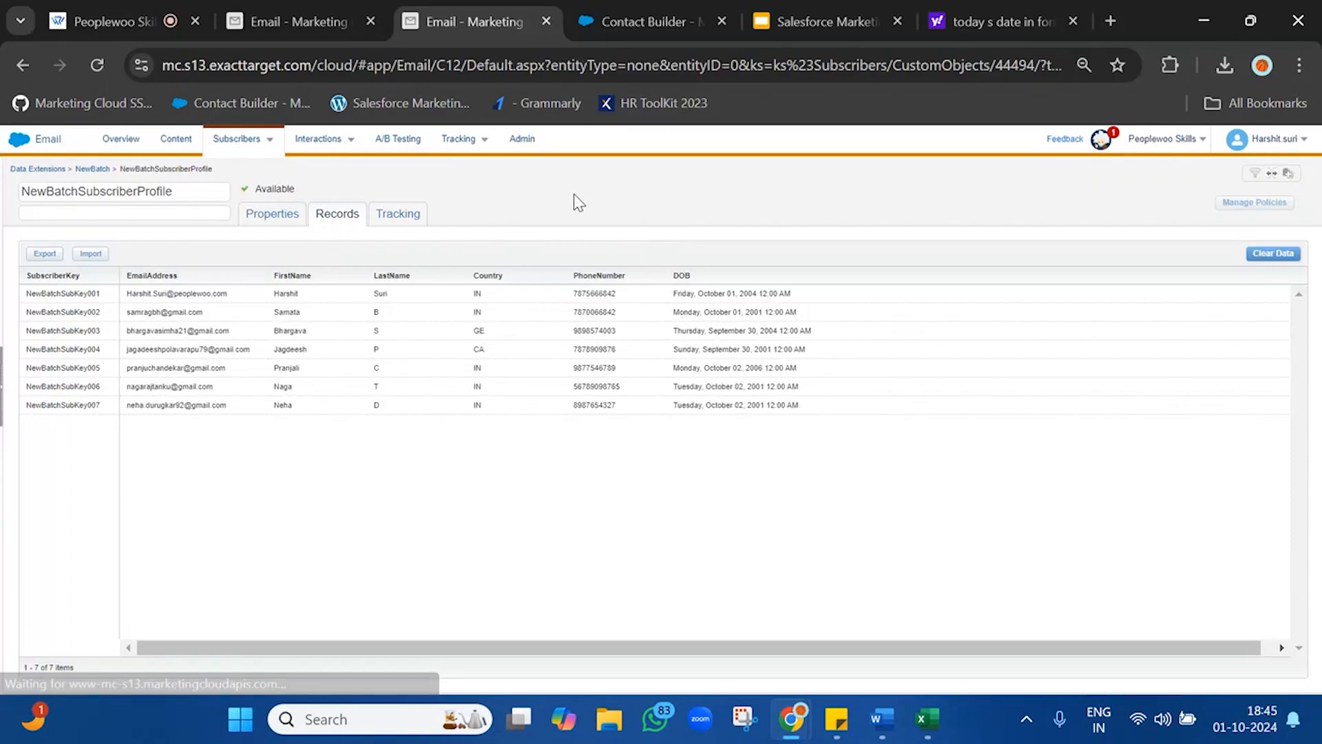
Step: Open the Data Filters list in Email Studio and start a new filter based on a data extension
{"action": "mouse_move", "coordinate": [238, 138]}
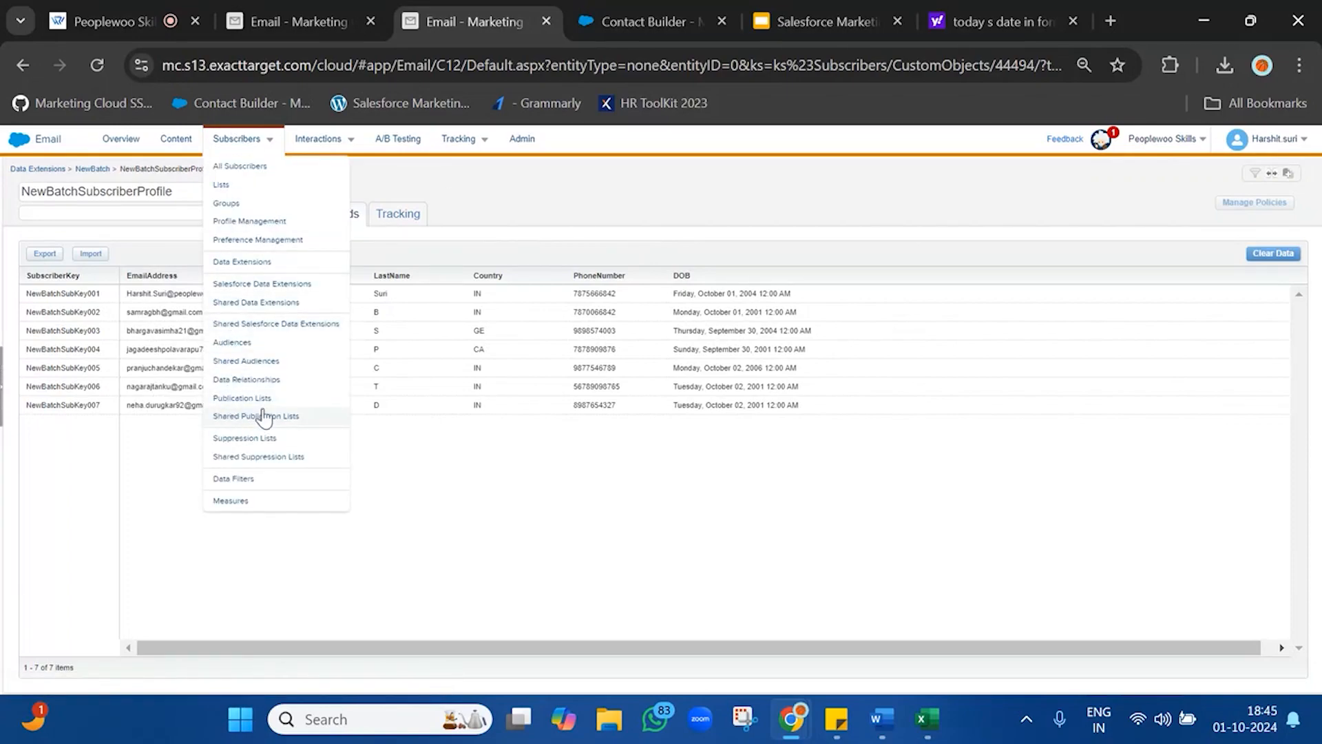
{"action": "left_click", "coordinate": [324, 11]}
{"action": "mouse_move", "coordinate": [248, 150]}
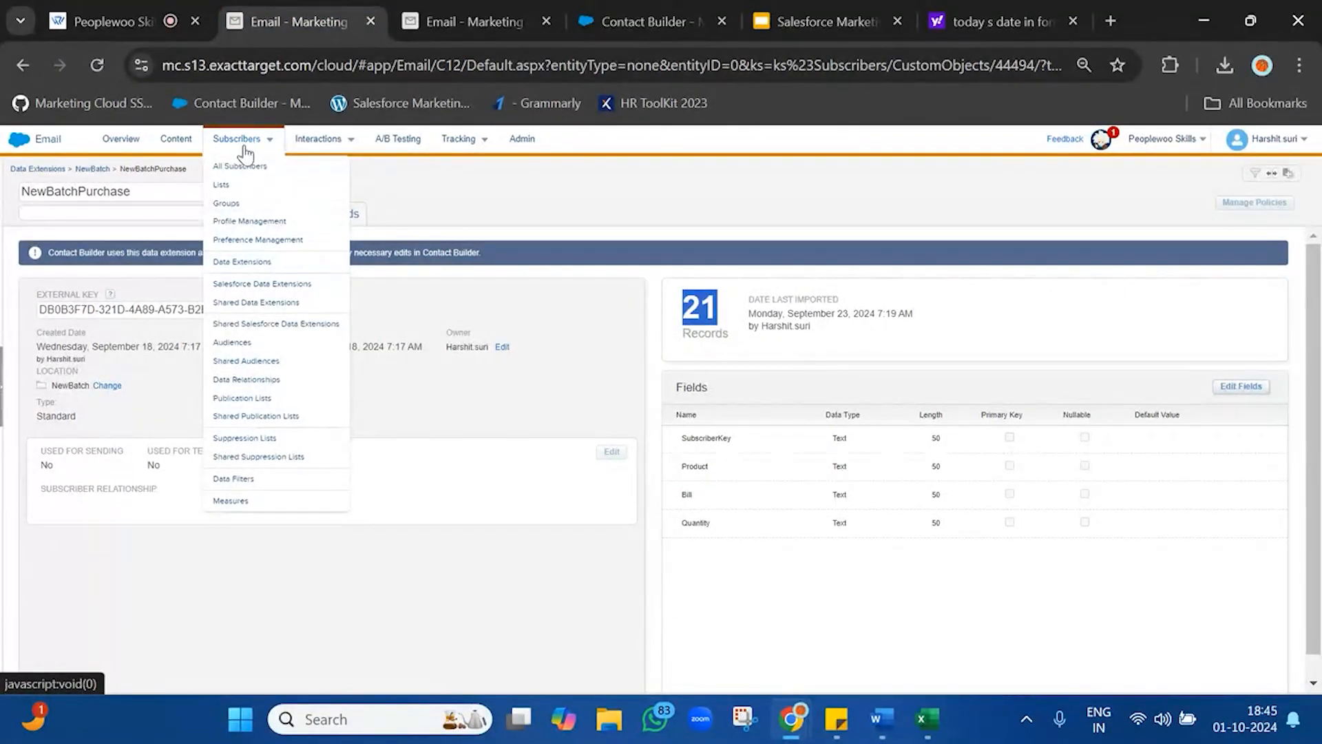
{"action": "left_click", "coordinate": [225, 480]}
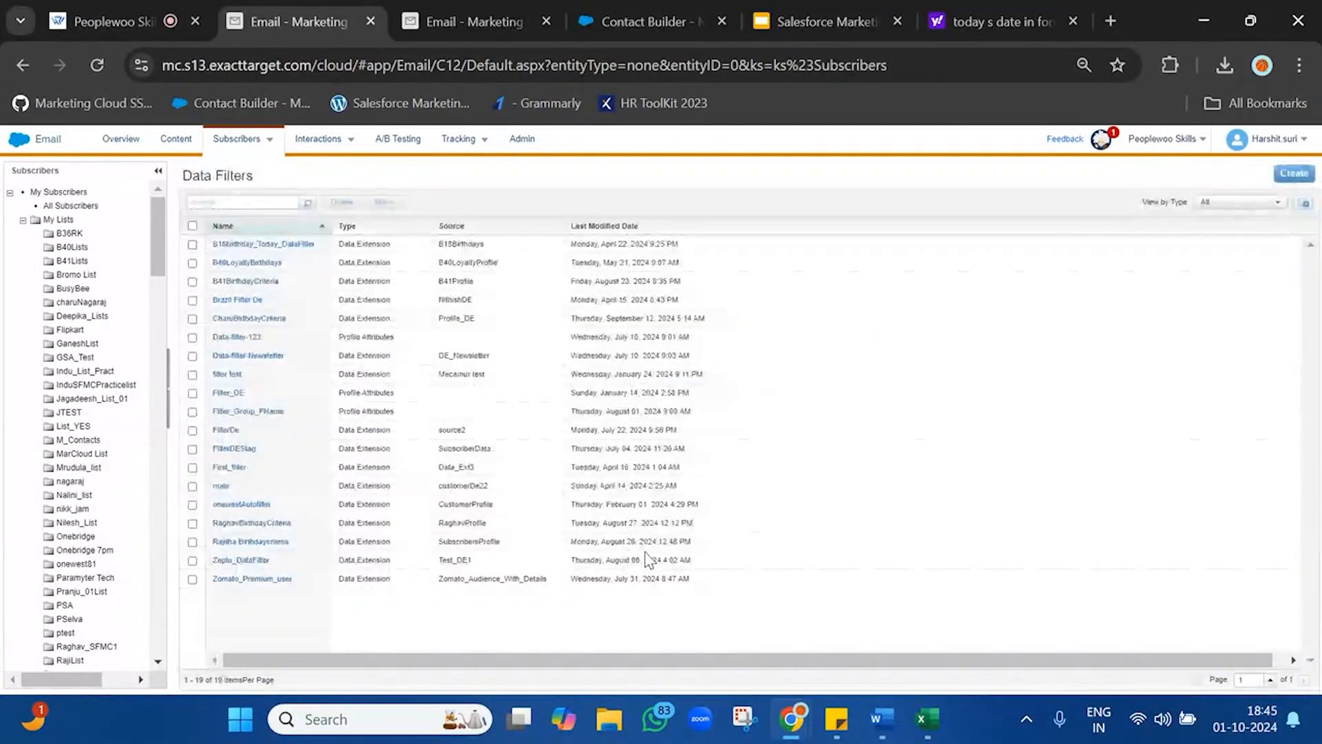
{"action": "left_click", "coordinate": [1294, 173]}
{"action": "left_click", "coordinate": [557, 324]}
{"action": "left_click", "coordinate": [772, 421]}
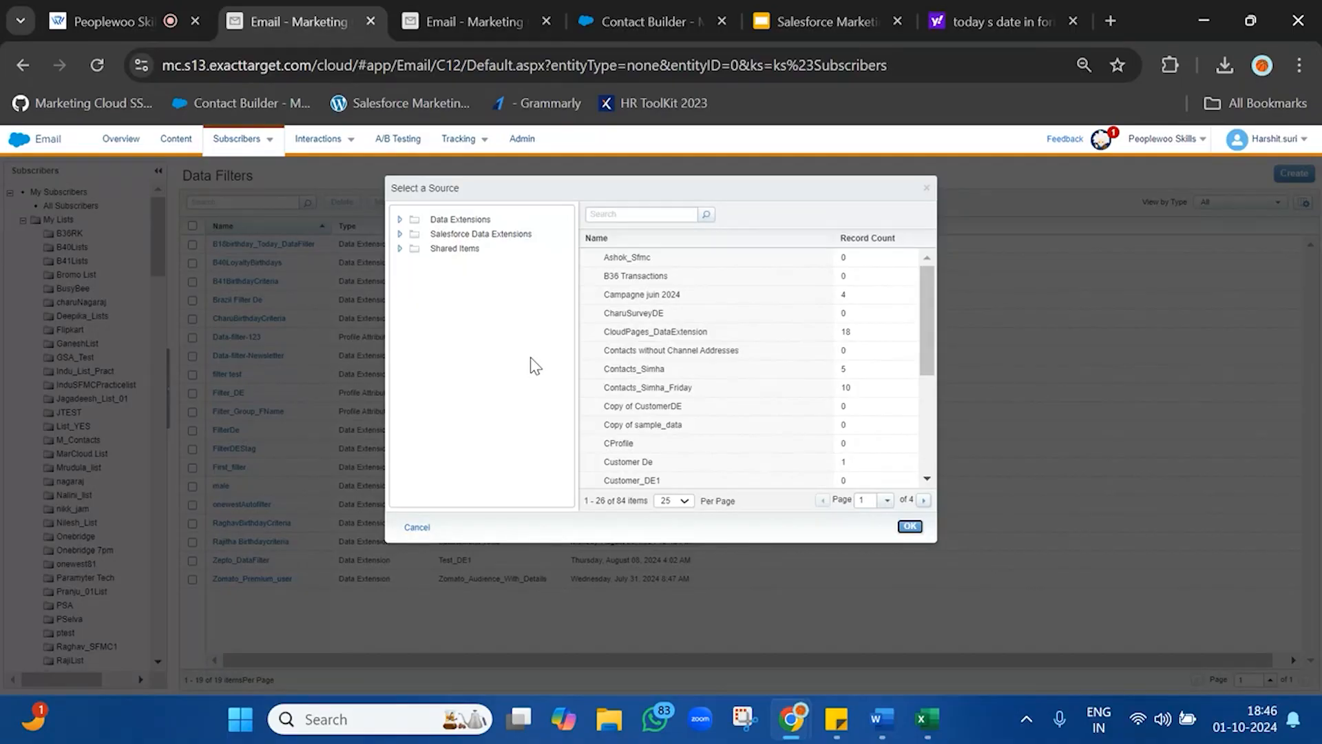
Step: Choose NewBatchSubscriberProfile from the NewBatch data extension folder as the filter source
{"action": "left_click", "coordinate": [399, 220]}
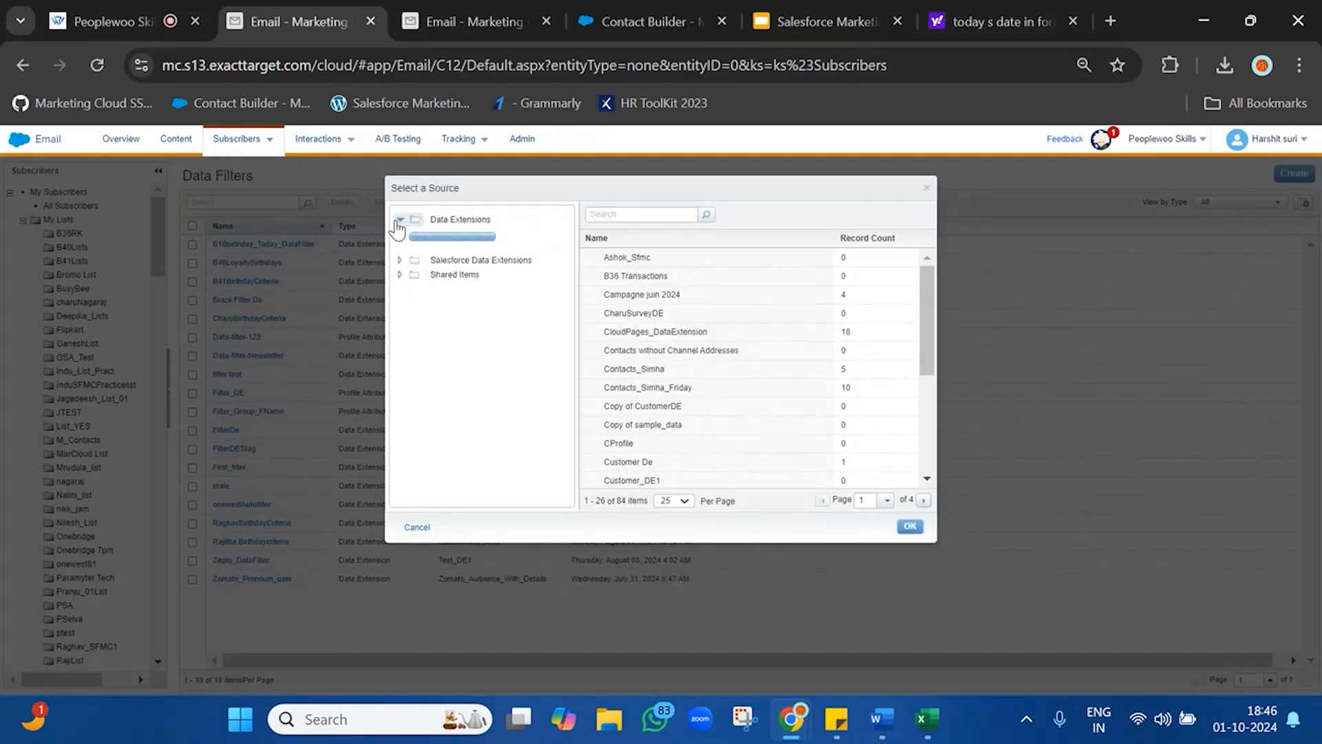
{"action": "key", "text": "ctrl+f"}
{"action": "type", "text": "new"}
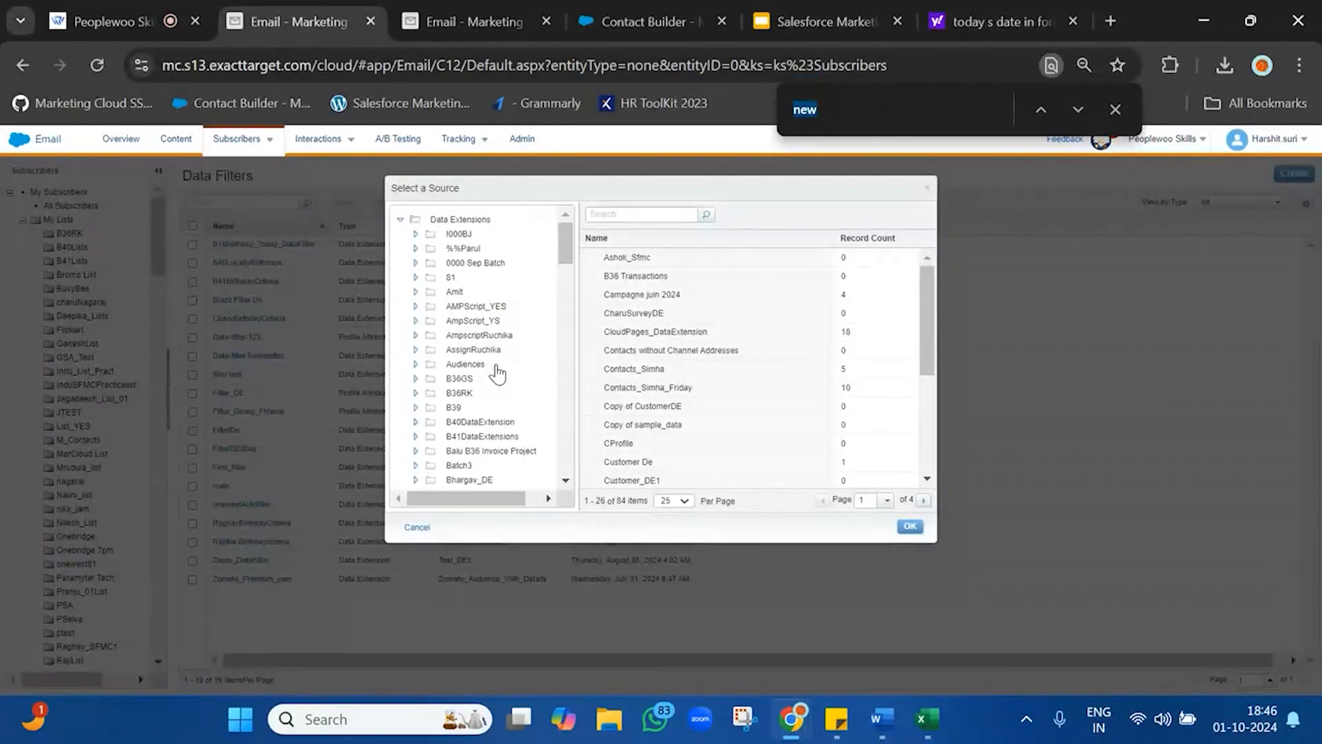
{"action": "left_click", "coordinate": [465, 375]}
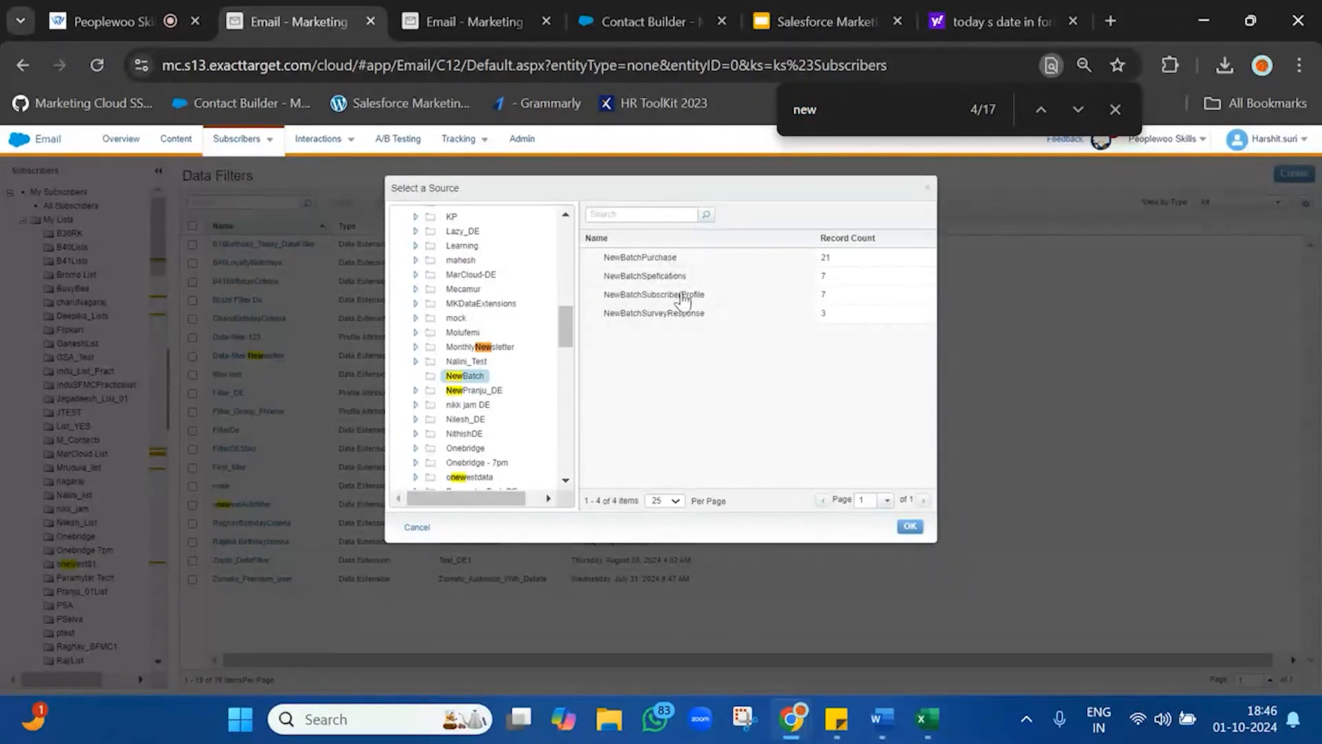
{"action": "left_click", "coordinate": [682, 296]}
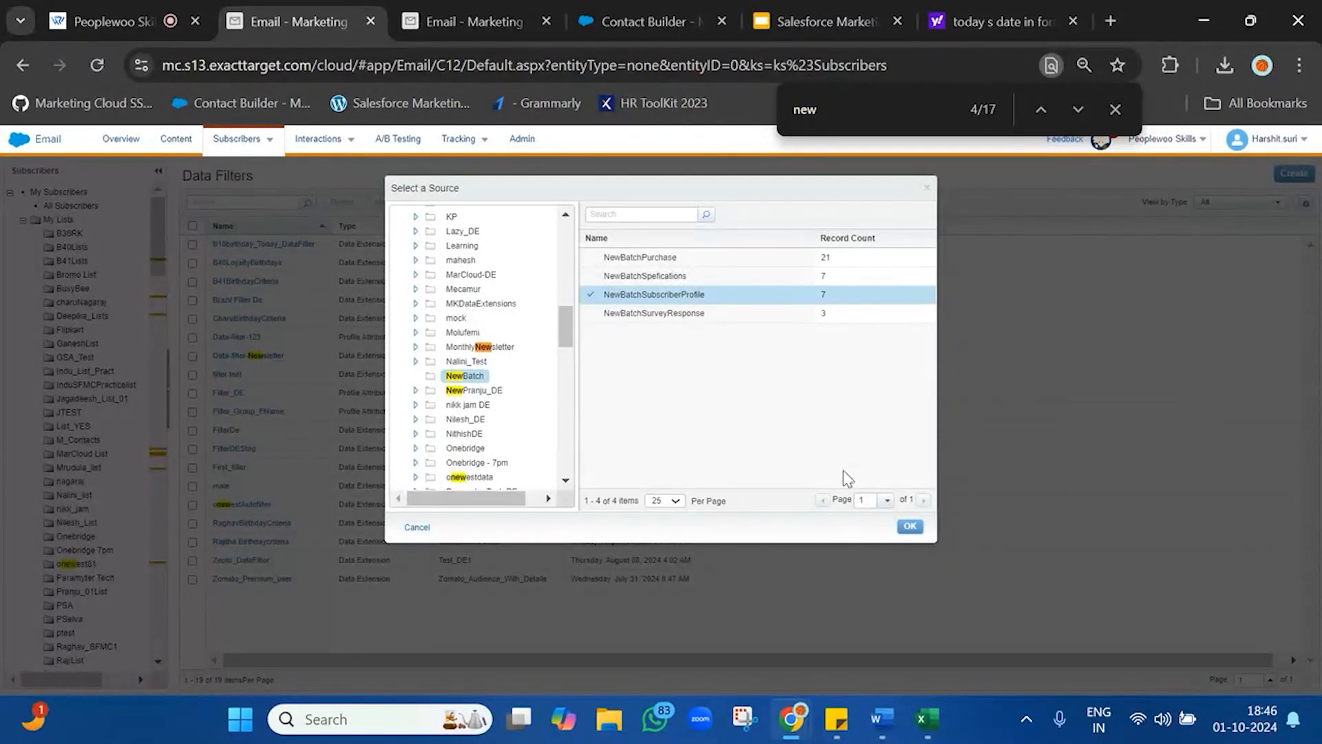
{"action": "left_click", "coordinate": [905, 528]}
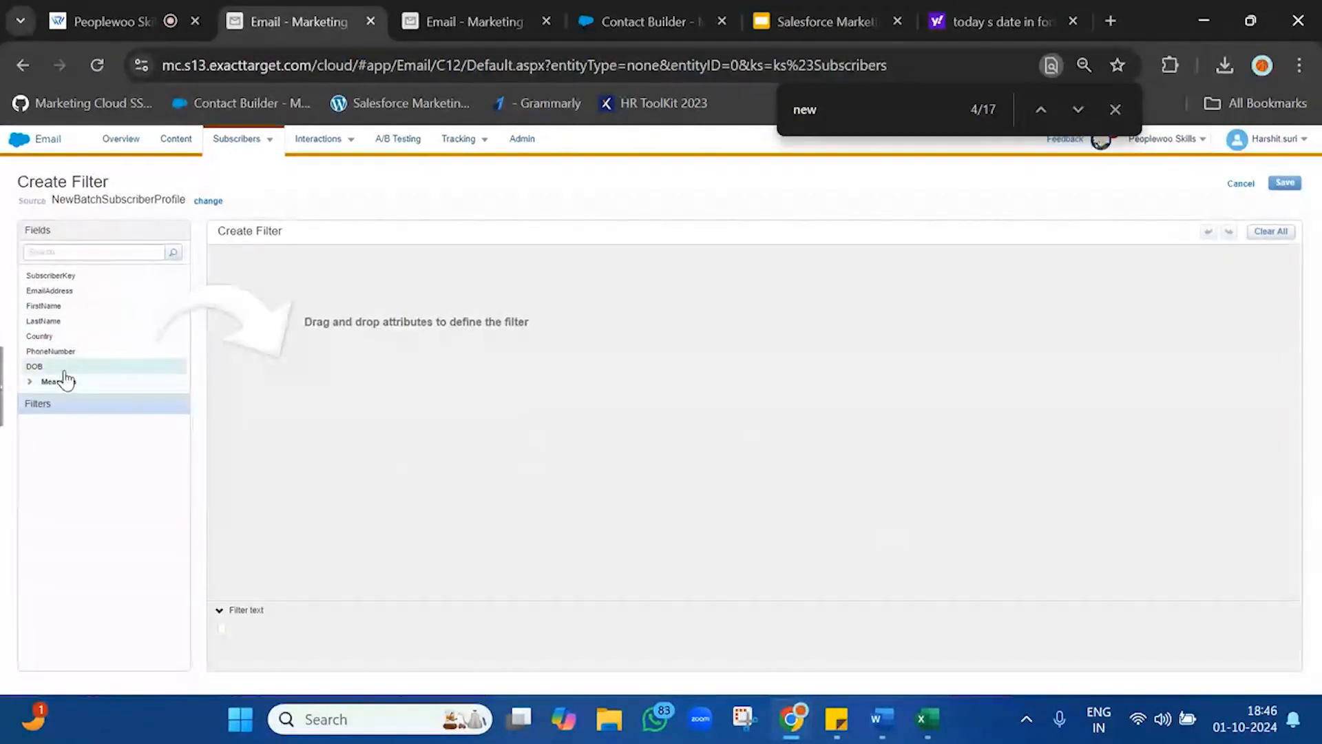
Step: Add a DOB condition to the filter that matches when the date is the anniversary of Today
{"action": "left_click_drag", "start_coordinate": [66, 367], "coordinate": [542, 334]}
{"action": "left_click", "coordinate": [398, 269]}
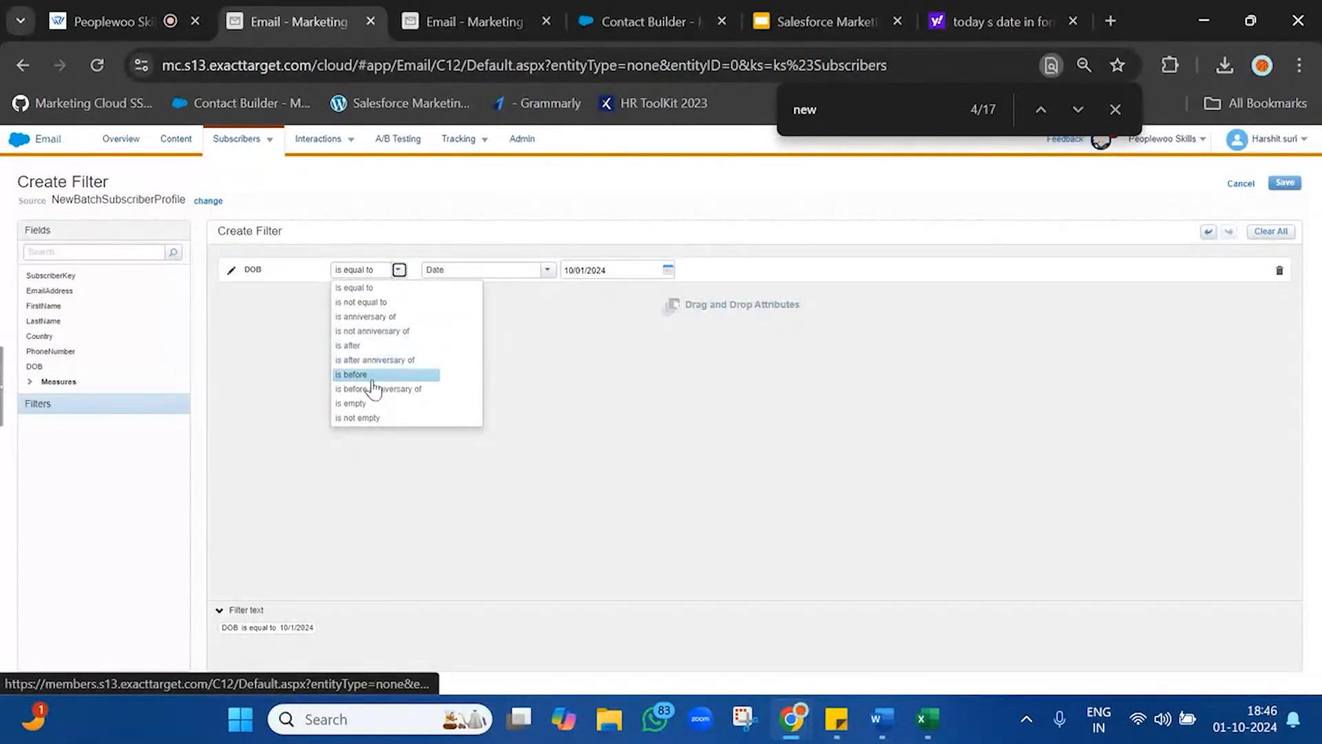
{"action": "left_click", "coordinate": [381, 317]}
{"action": "left_click", "coordinate": [548, 270]}
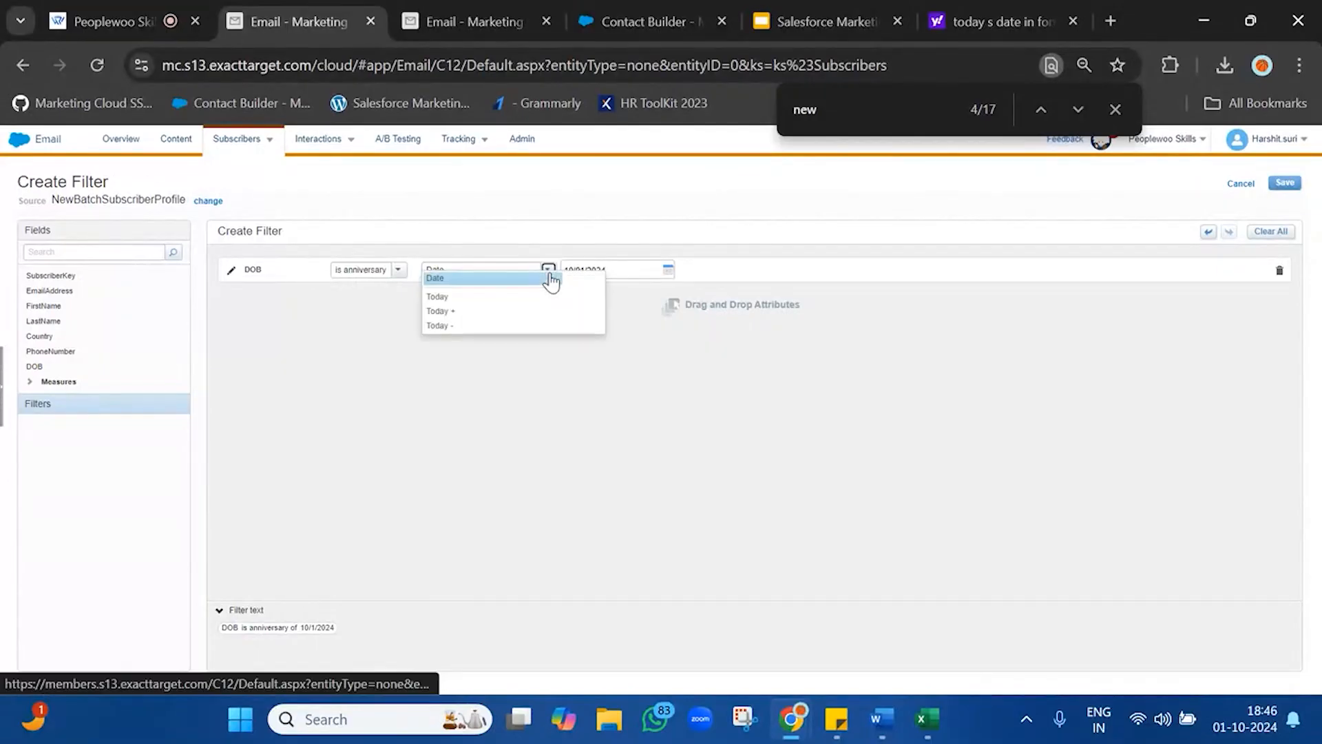
{"action": "left_click", "coordinate": [518, 298]}
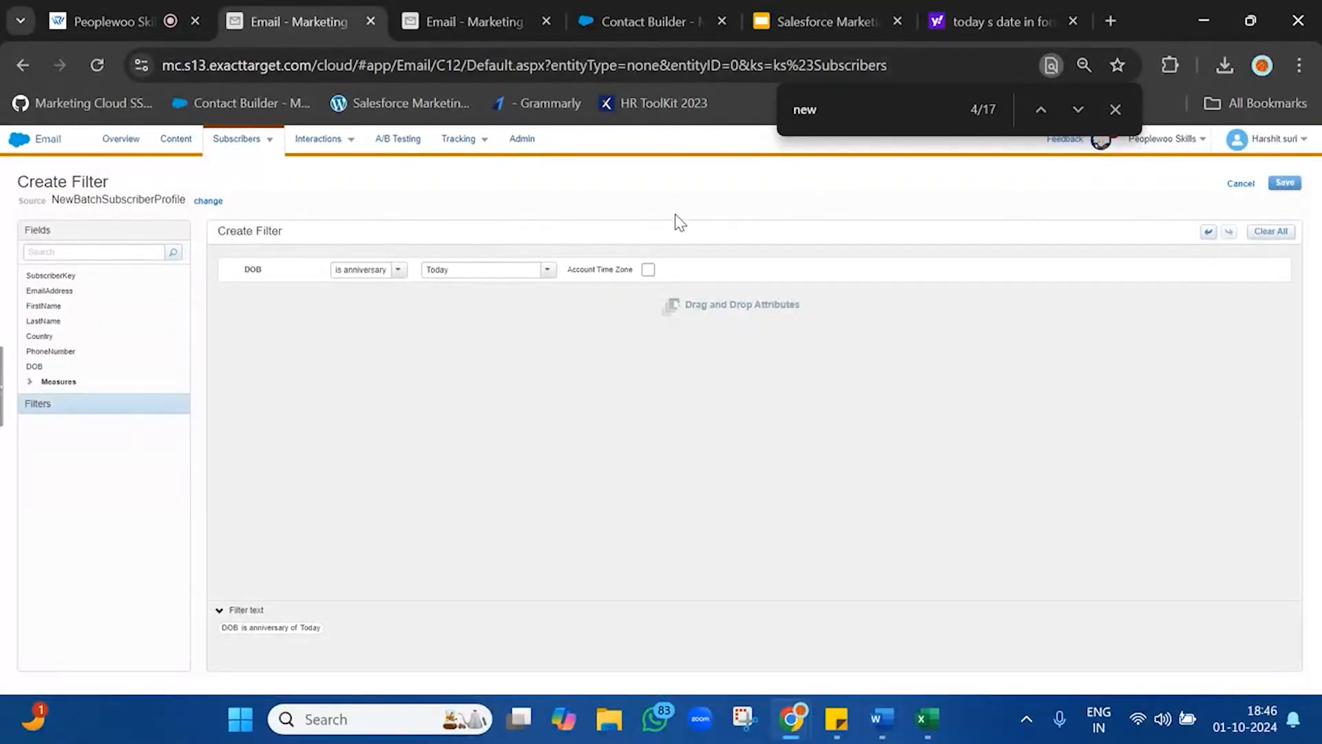
{"action": "left_click", "coordinate": [1115, 109]}
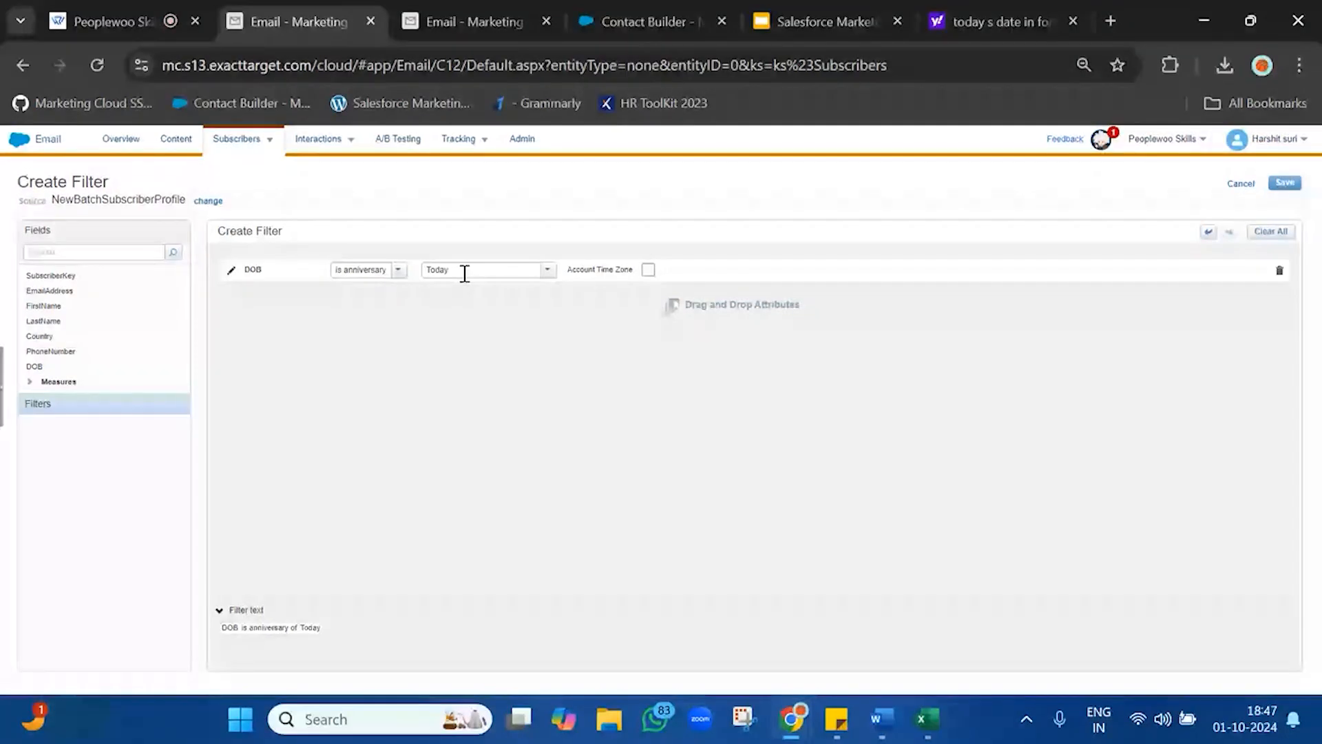
Step: Save the filter as NewBtchDOBDataFilter in the Data Filters folder, copying its name for reuse
{"action": "left_click", "coordinate": [1285, 185]}
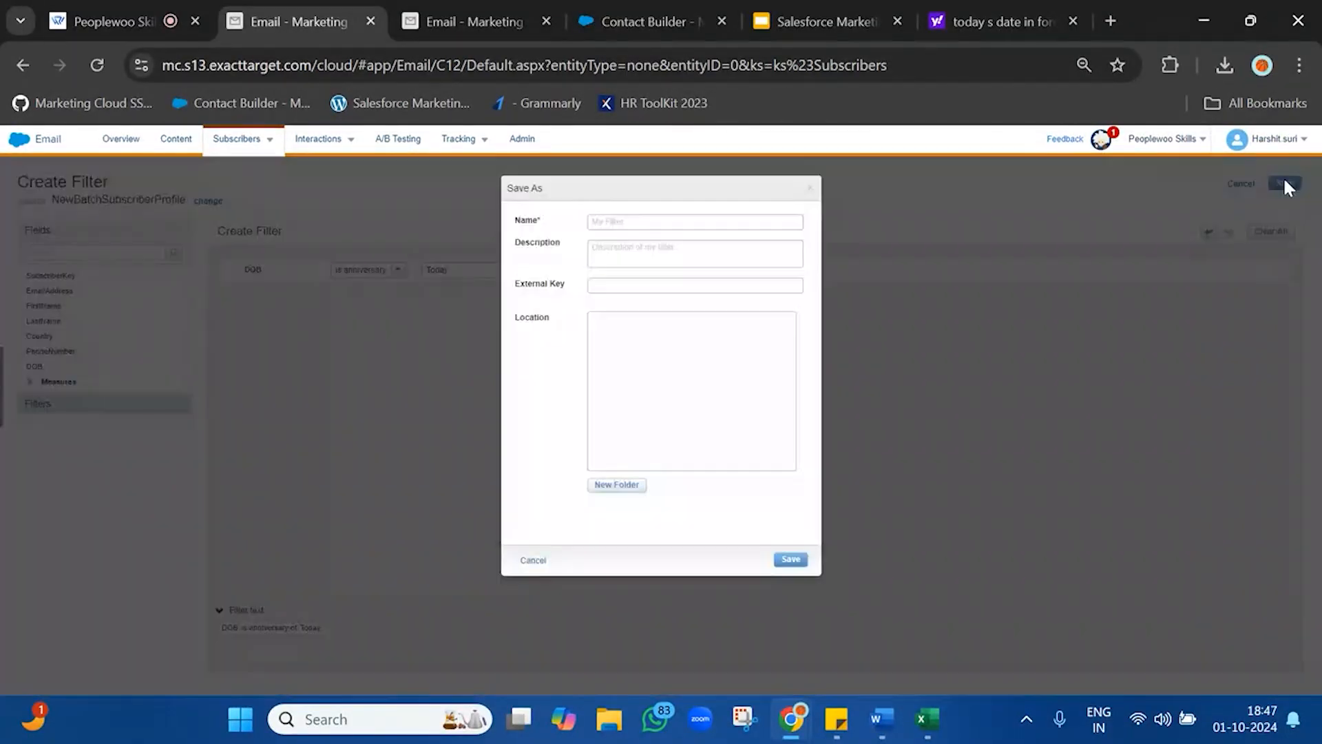
{"action": "left_click", "coordinate": [711, 227]}
{"action": "type", "text": "NewB"}
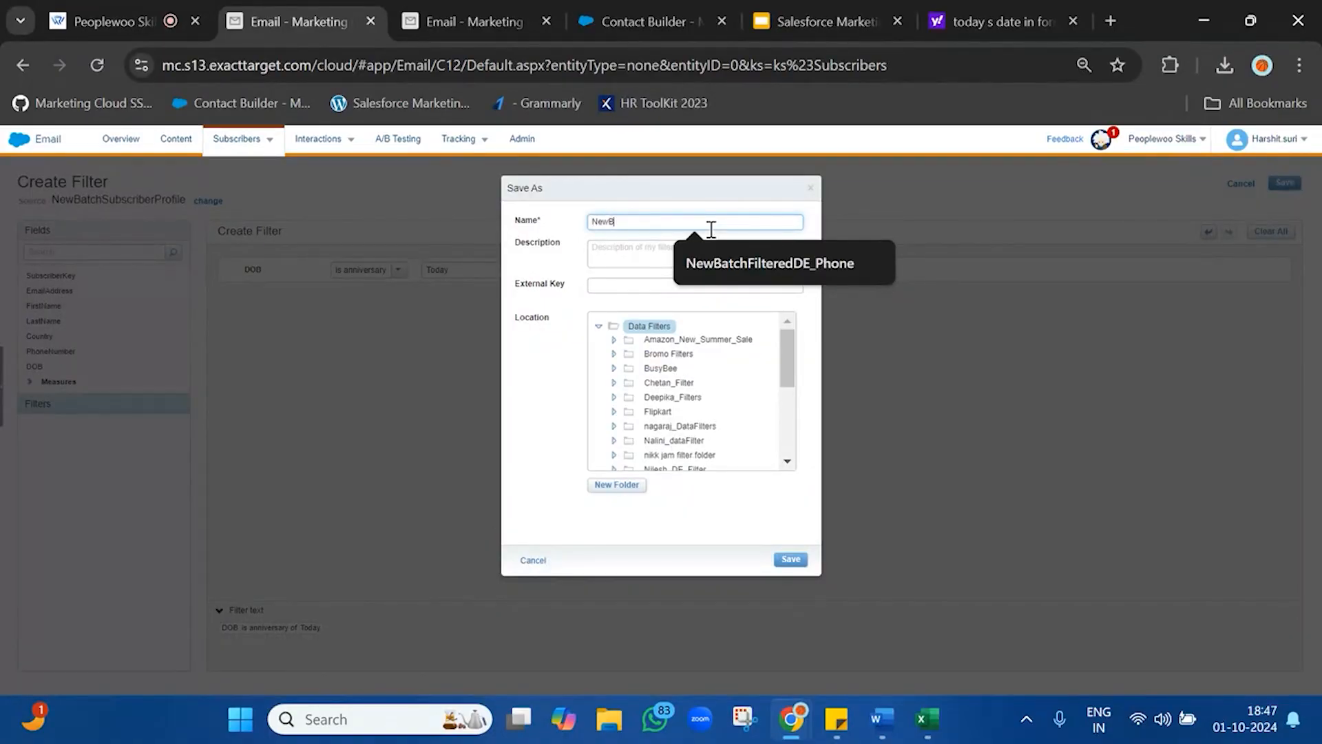
{"action": "type", "text": "tchDOBData"}
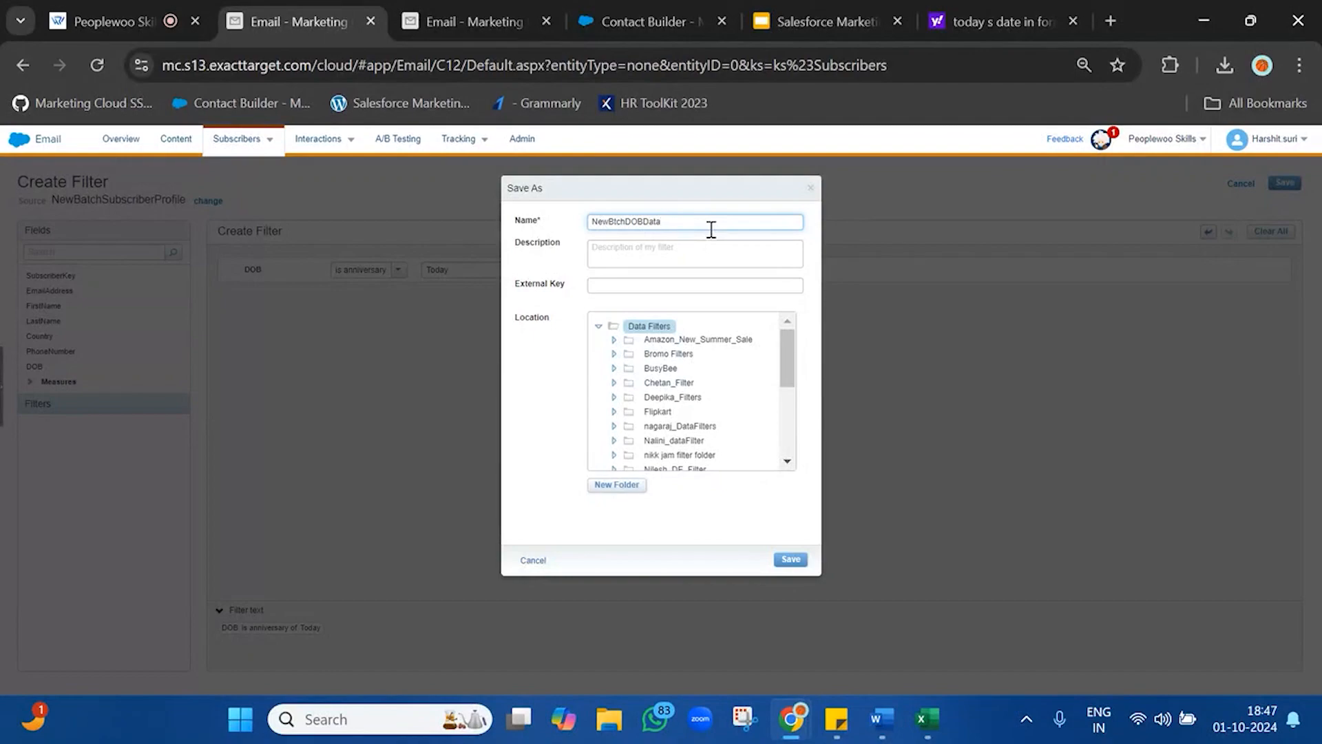
{"action": "type", "text": "Filter"}
{"action": "double_click", "coordinate": [711, 229]}
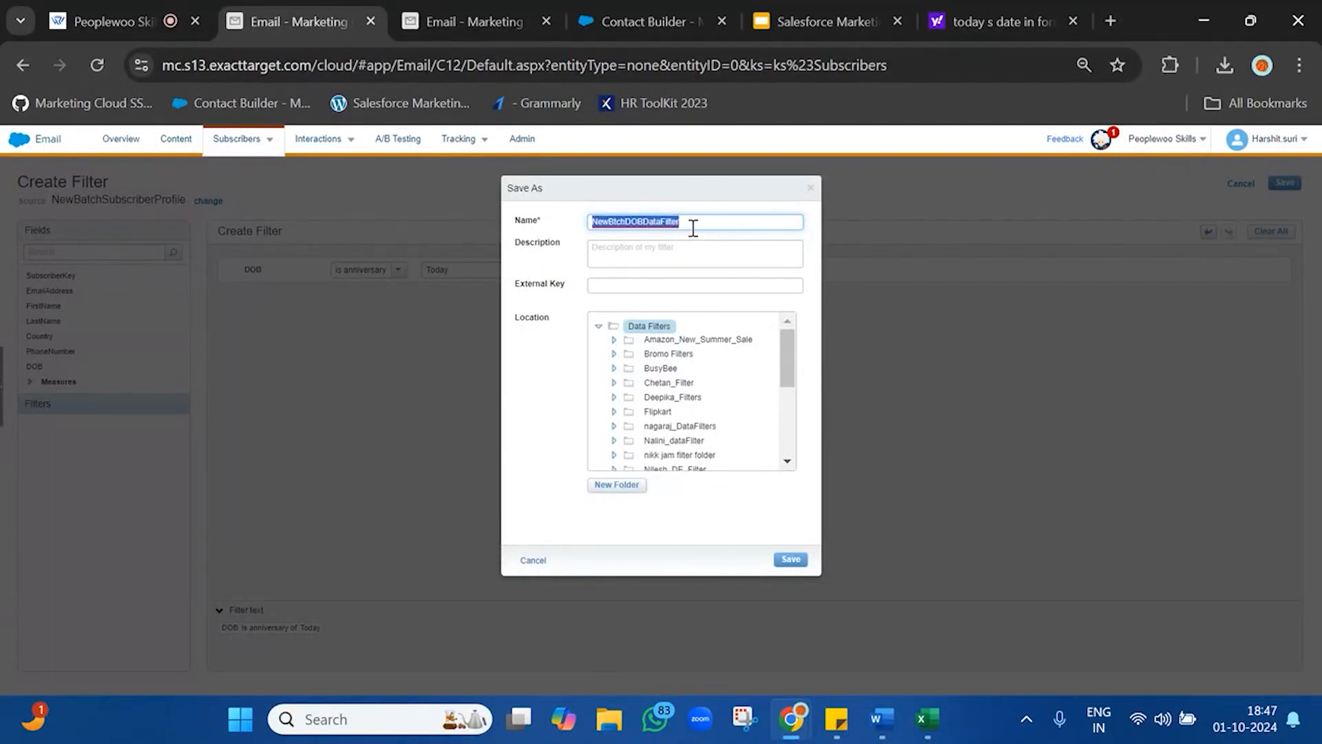
{"action": "left_click", "coordinate": [693, 227]}
{"action": "double_click", "coordinate": [695, 227]}
{"action": "left_click", "coordinate": [790, 561]}
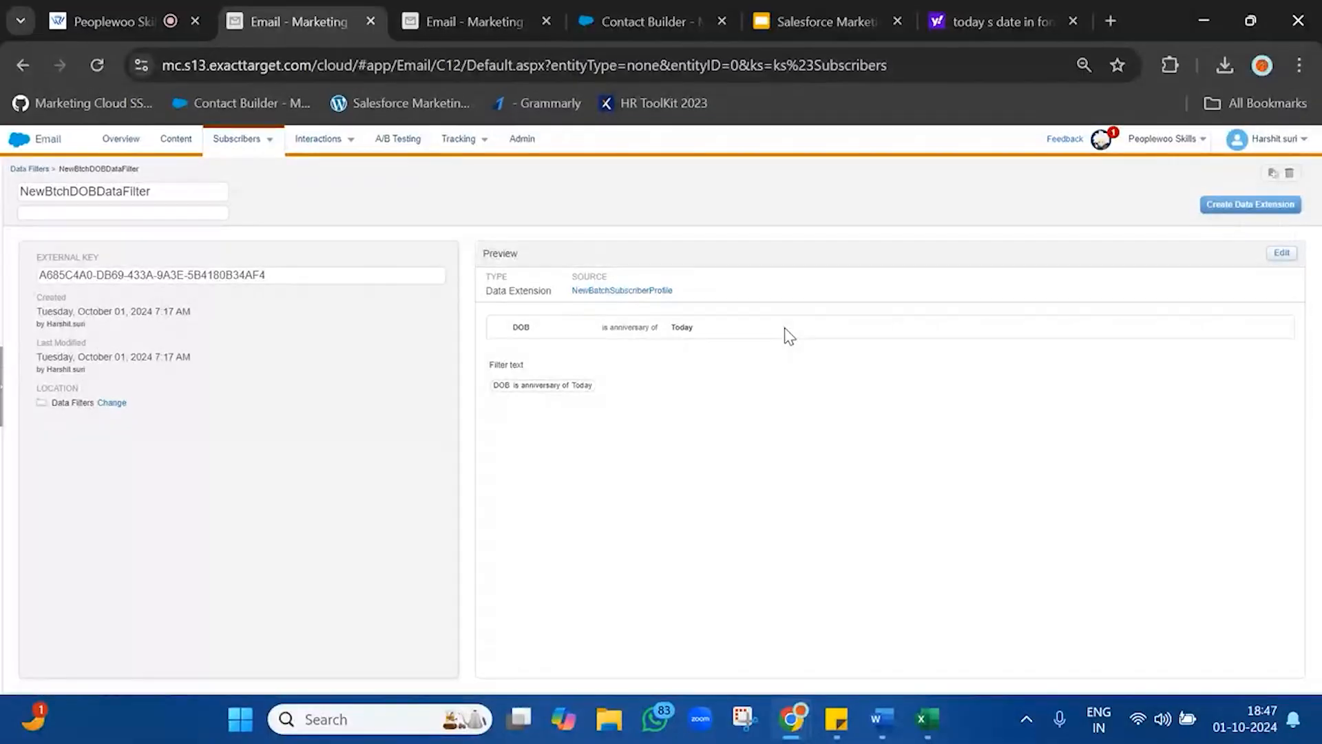
Step: Switch to Automation Studio and create a new automation
{"action": "left_click", "coordinate": [516, 31]}
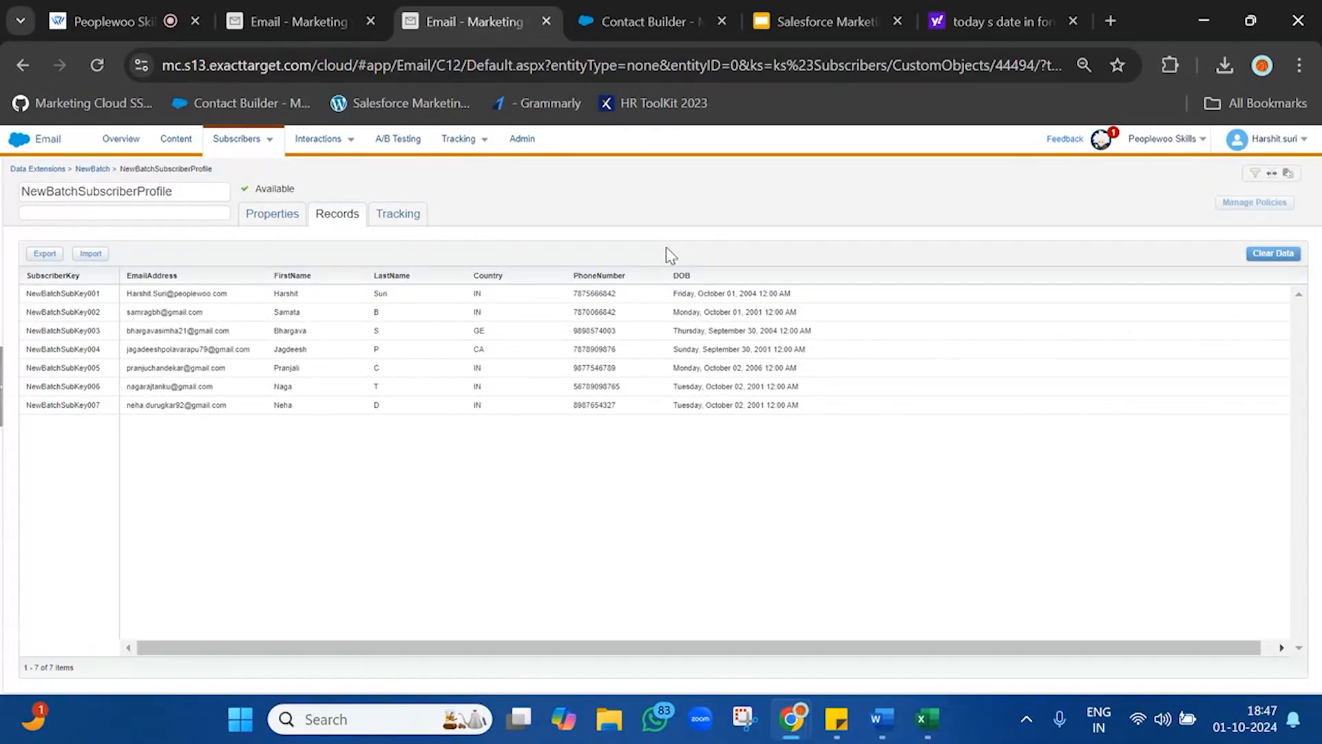
{"action": "left_click", "coordinate": [642, 21]}
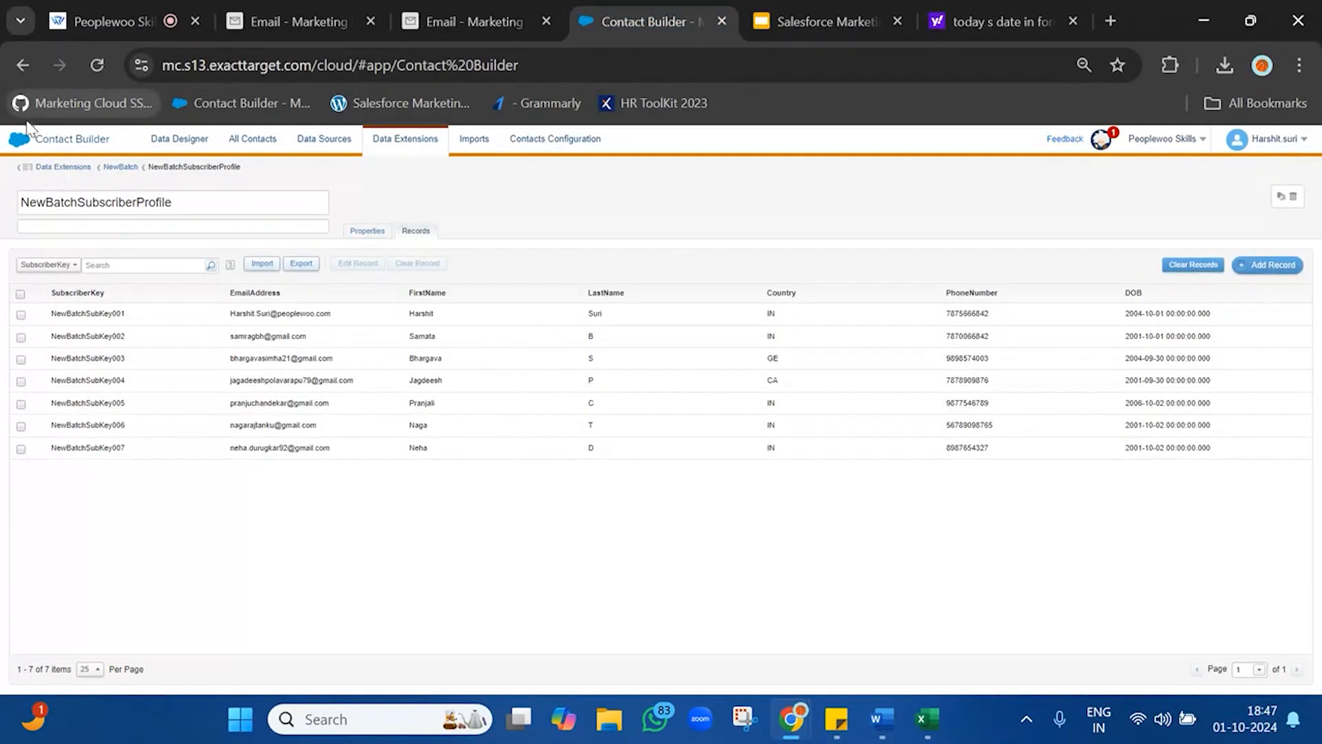
{"action": "mouse_move", "coordinate": [508, 224]}
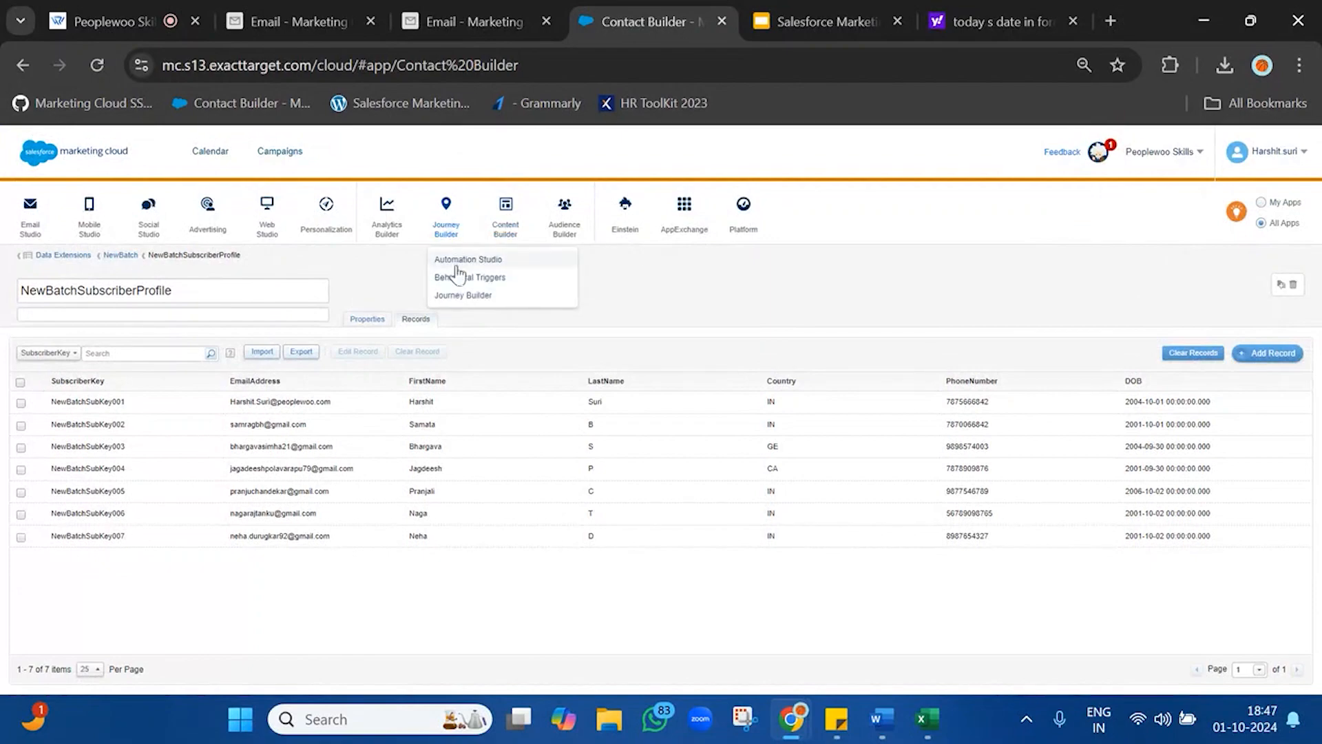
{"action": "left_click", "coordinate": [482, 274]}
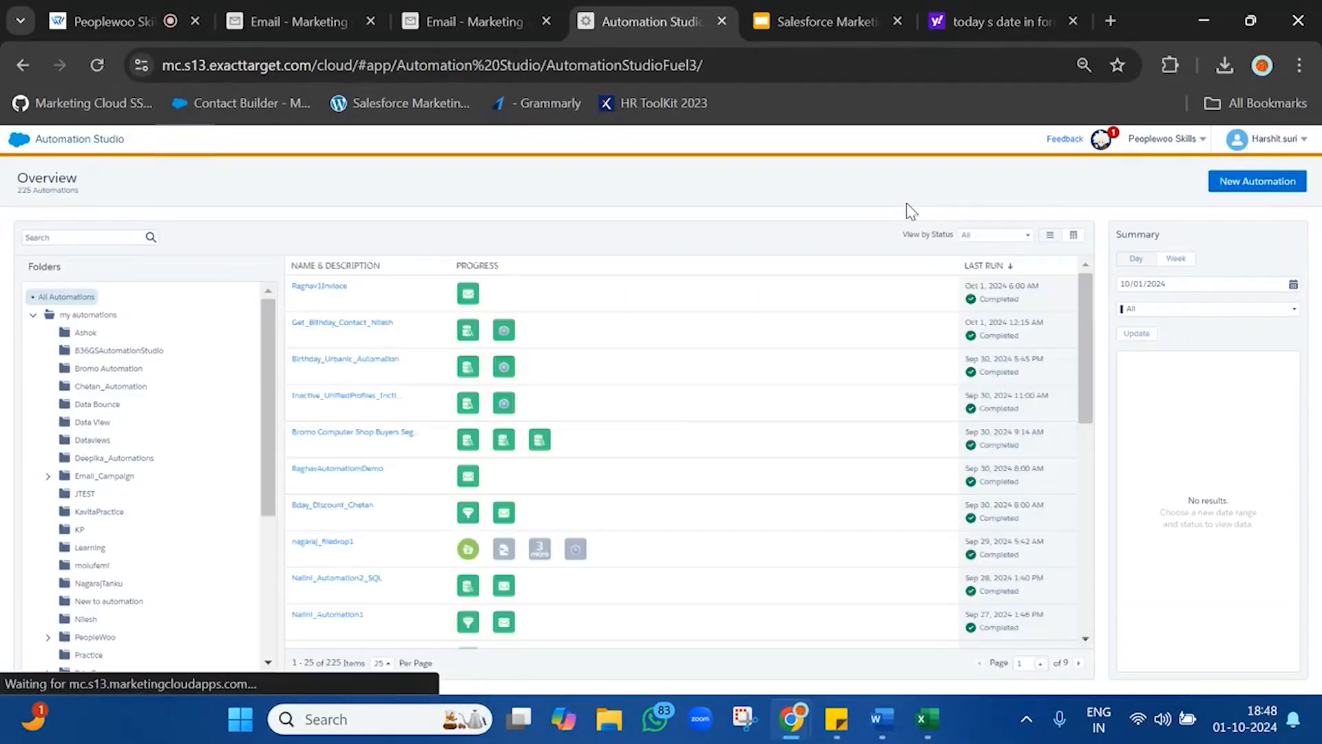
{"action": "left_click", "coordinate": [1274, 194]}
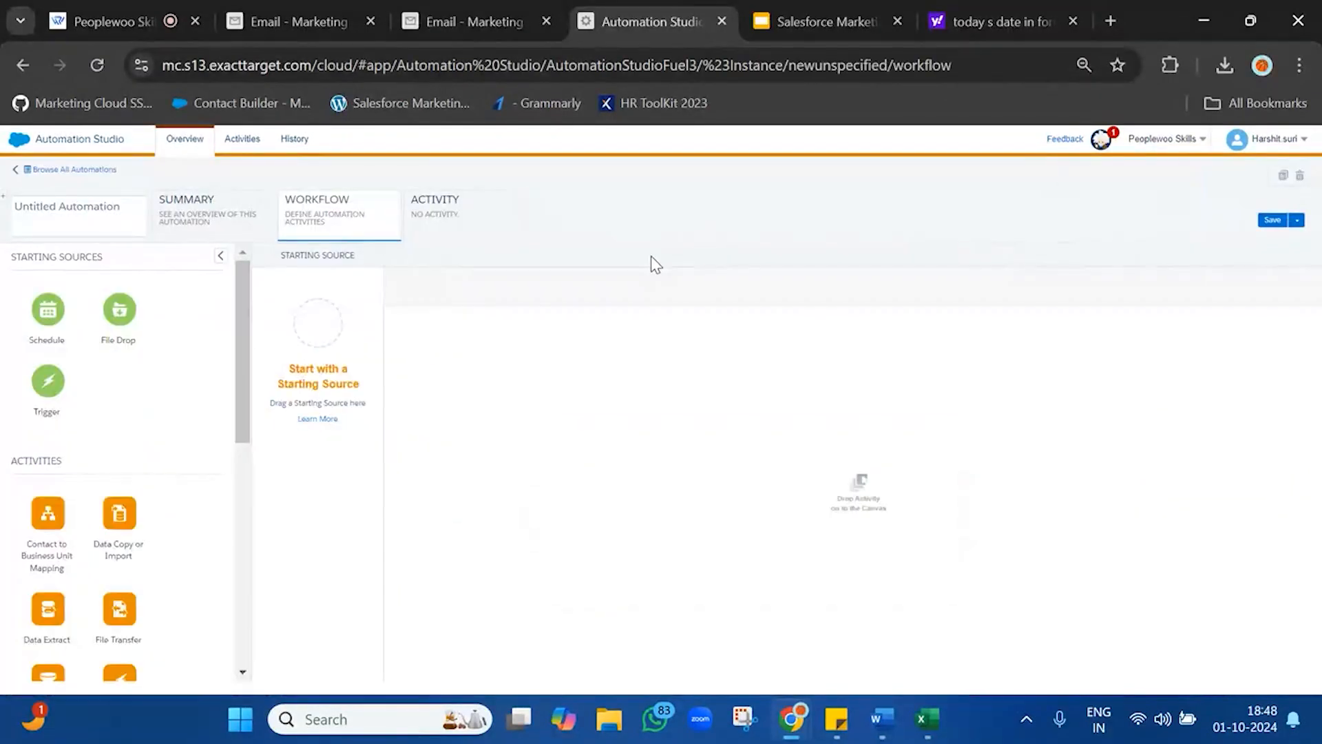
Step: Use a Schedule as the automation's starting source and set its start to 10/02/2024 at 10:00 AM
{"action": "left_click_drag", "start_coordinate": [31, 308], "coordinate": [324, 328]}
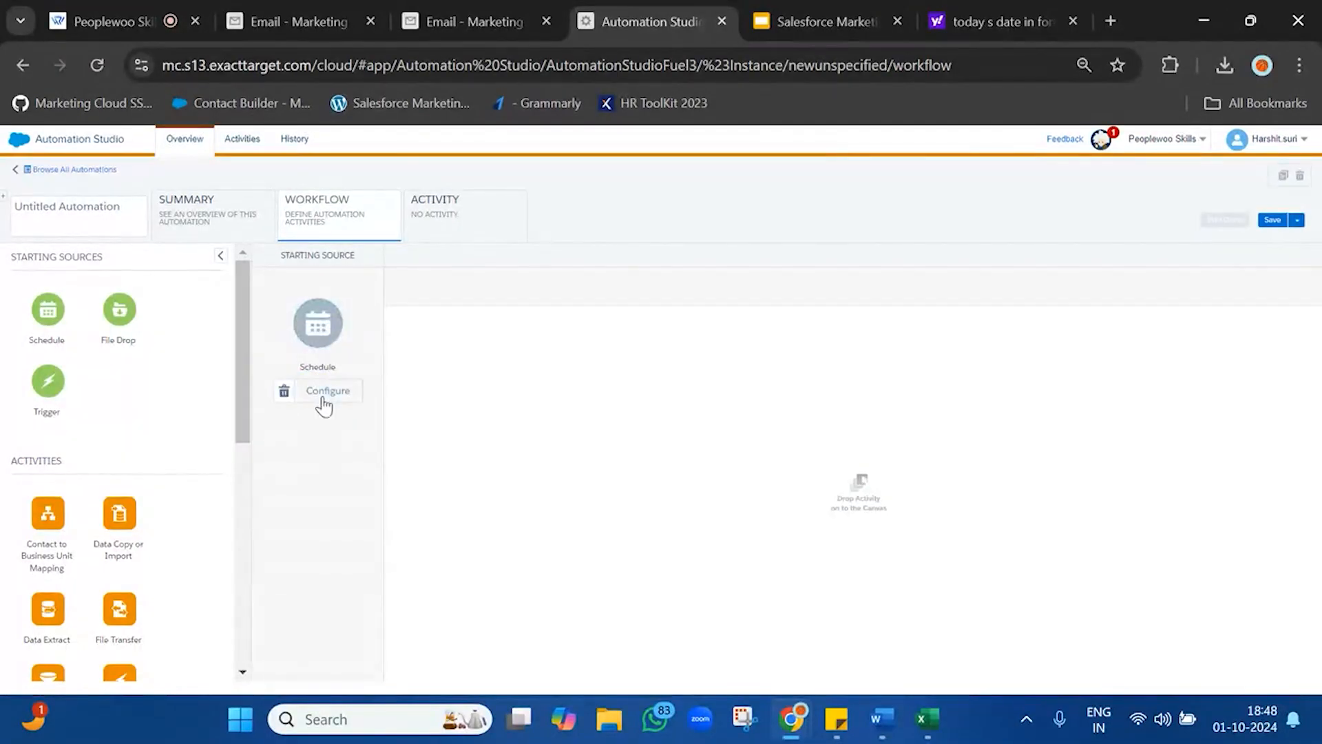
{"action": "left_click", "coordinate": [323, 396]}
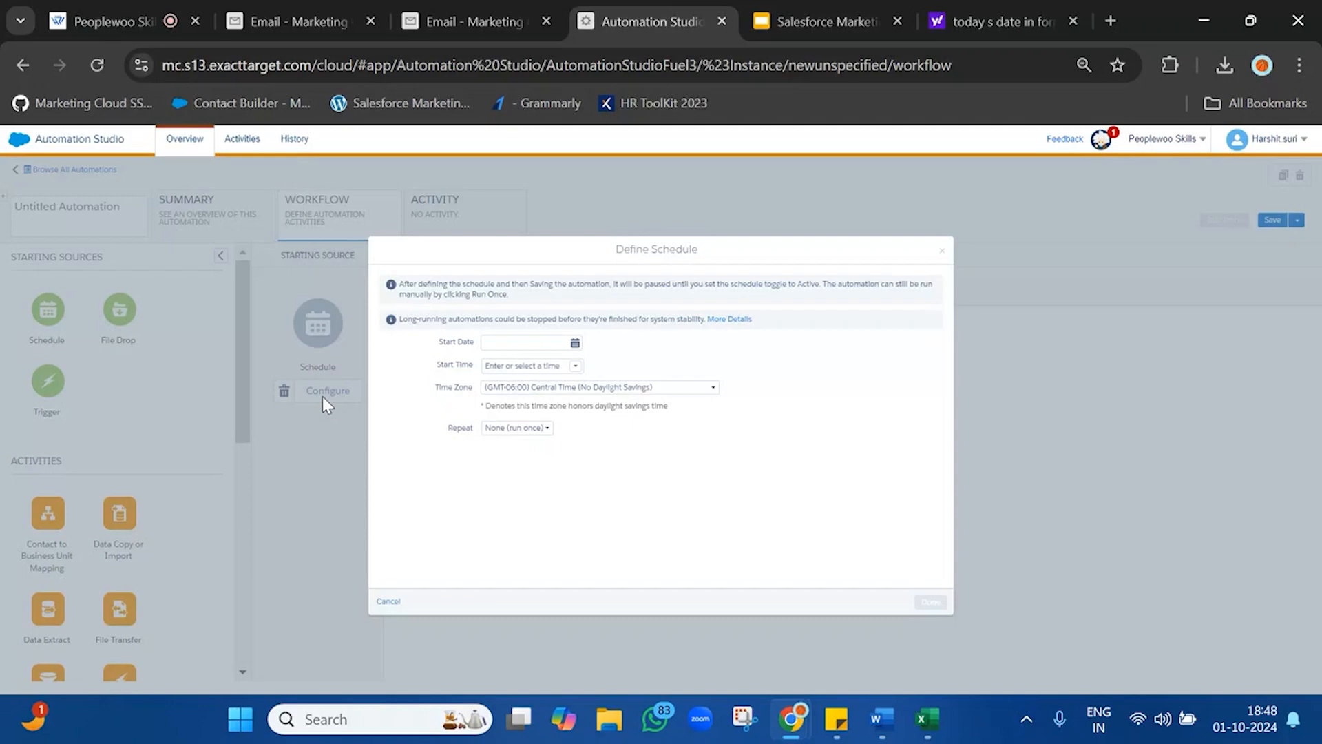
{"action": "left_click", "coordinate": [576, 344]}
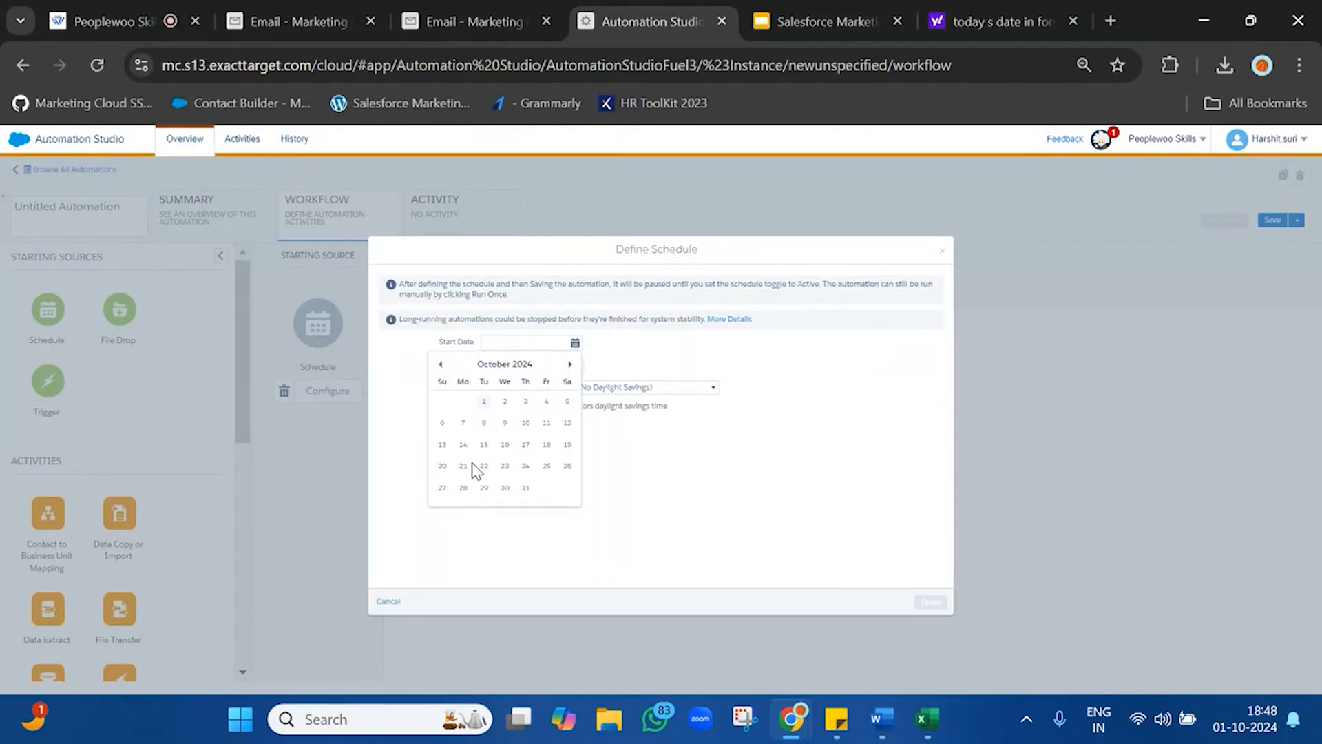
{"action": "left_click", "coordinate": [505, 402]}
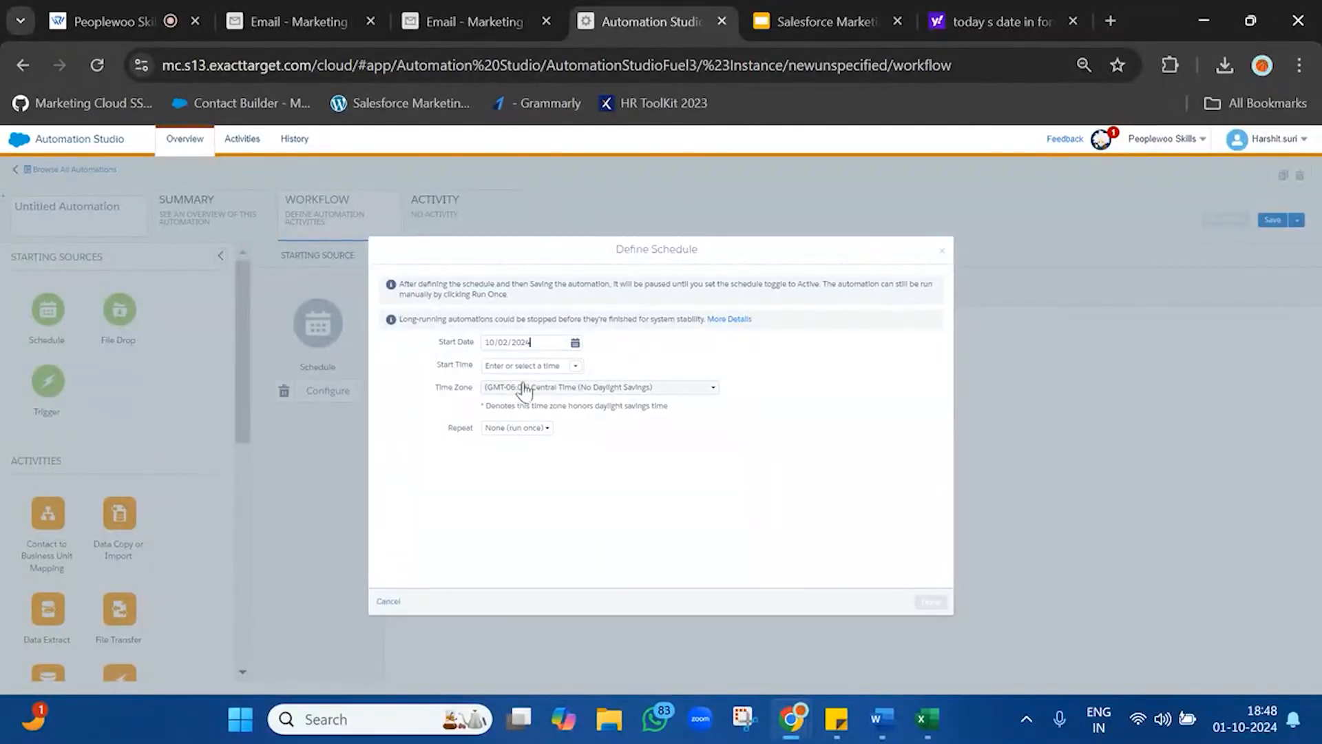
{"action": "left_click", "coordinate": [572, 369]}
{"action": "scroll", "coordinate": [509, 482], "scroll_direction": "down", "scroll_amount": 3}
{"action": "scroll", "coordinate": [508, 484], "scroll_direction": "down", "scroll_amount": 4}
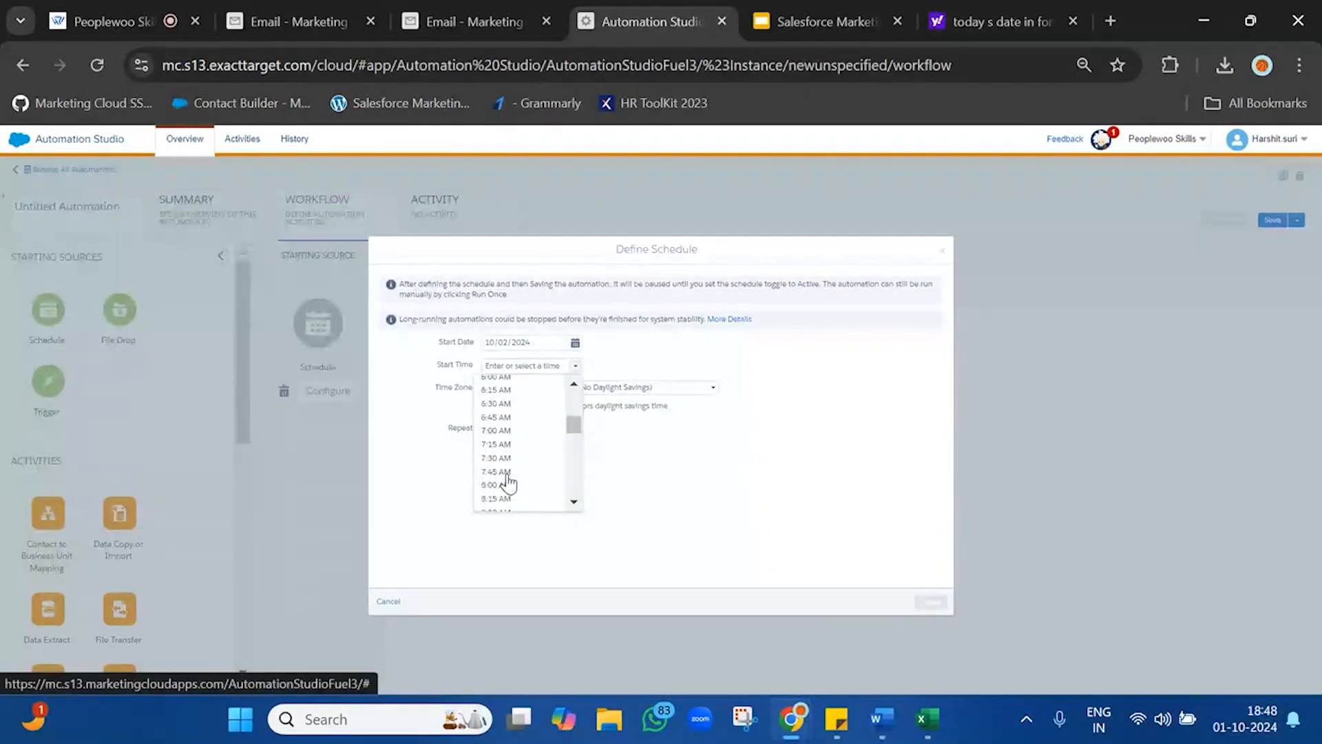
{"action": "scroll", "coordinate": [508, 489], "scroll_direction": "down", "scroll_amount": 3}
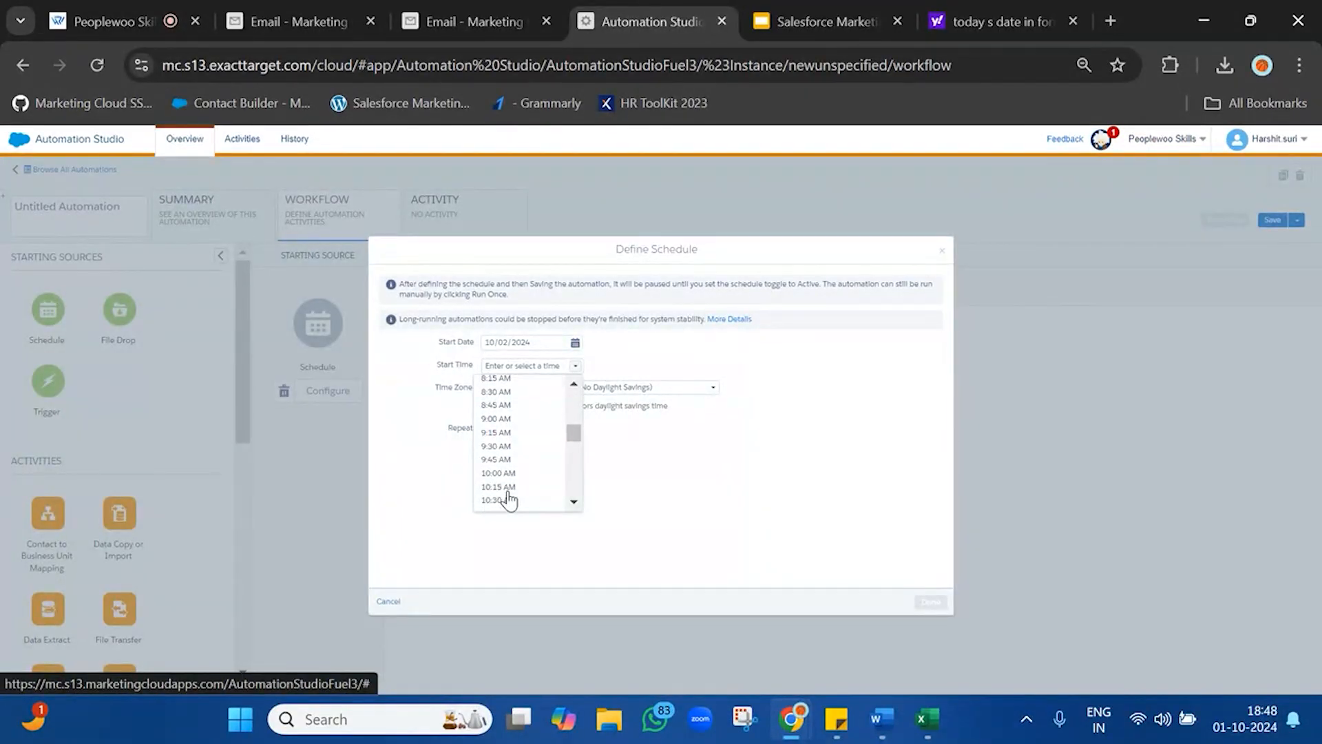
{"action": "left_click", "coordinate": [506, 473]}
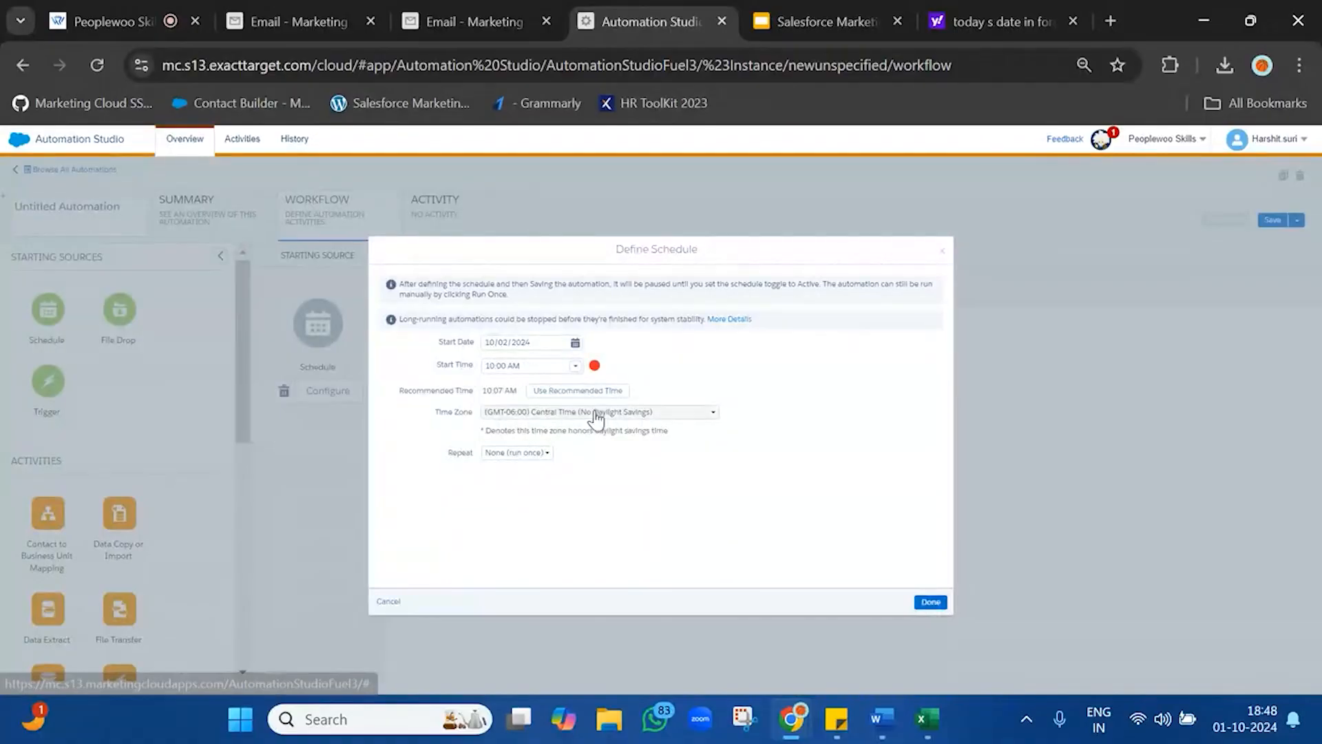
Step: Set the schedule's time zone to (GMT+05:30) Chennai, Kolkata, Mumbai, New Delhi
{"action": "left_click", "coordinate": [601, 413]}
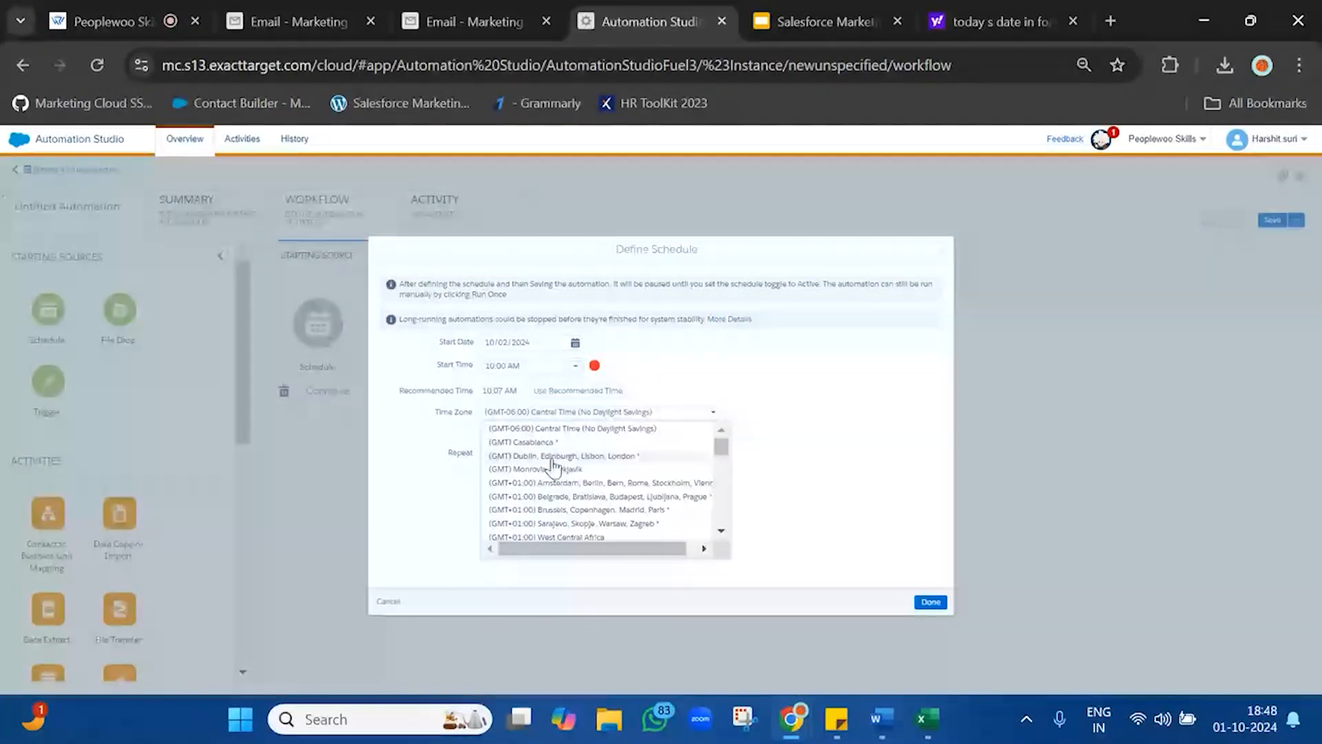
{"action": "scroll", "coordinate": [547, 506], "scroll_direction": "down", "scroll_amount": 5}
{"action": "scroll", "coordinate": [548, 508], "scroll_direction": "down", "scroll_amount": 5}
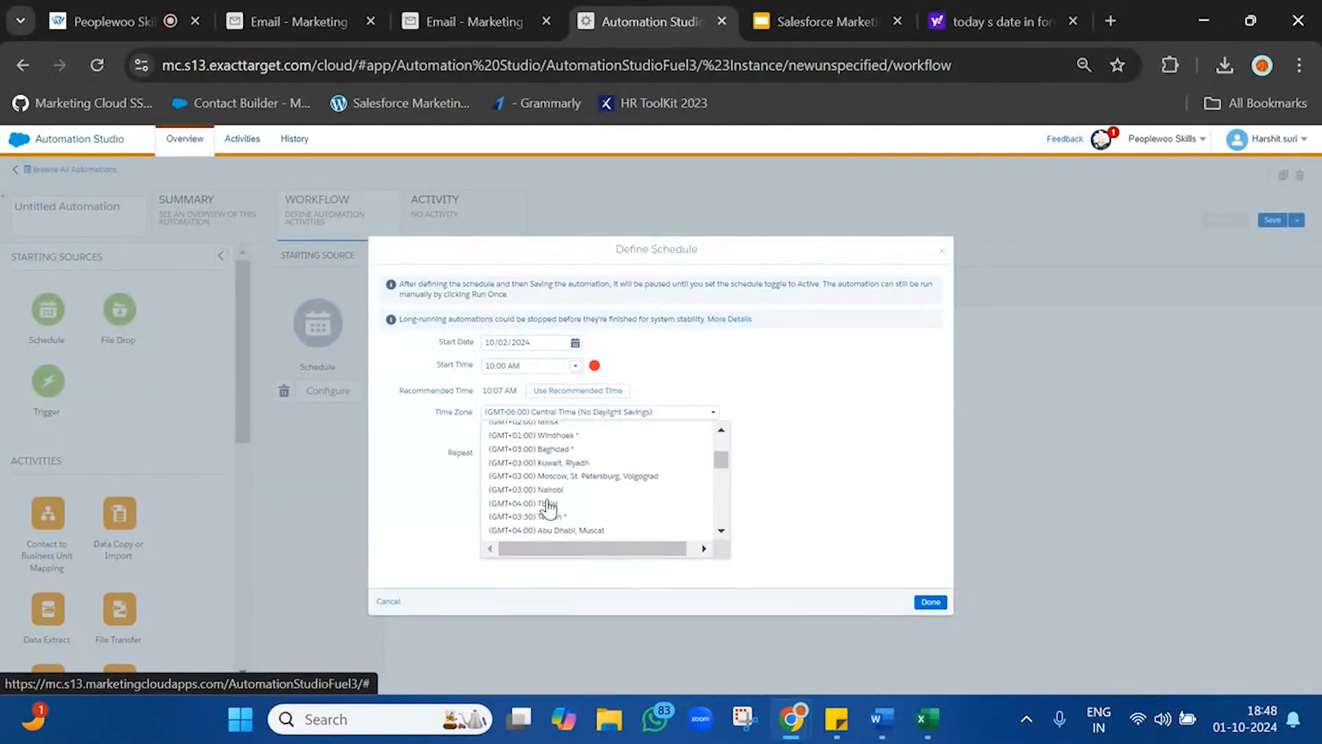
{"action": "scroll", "coordinate": [547, 508], "scroll_direction": "down", "scroll_amount": 6}
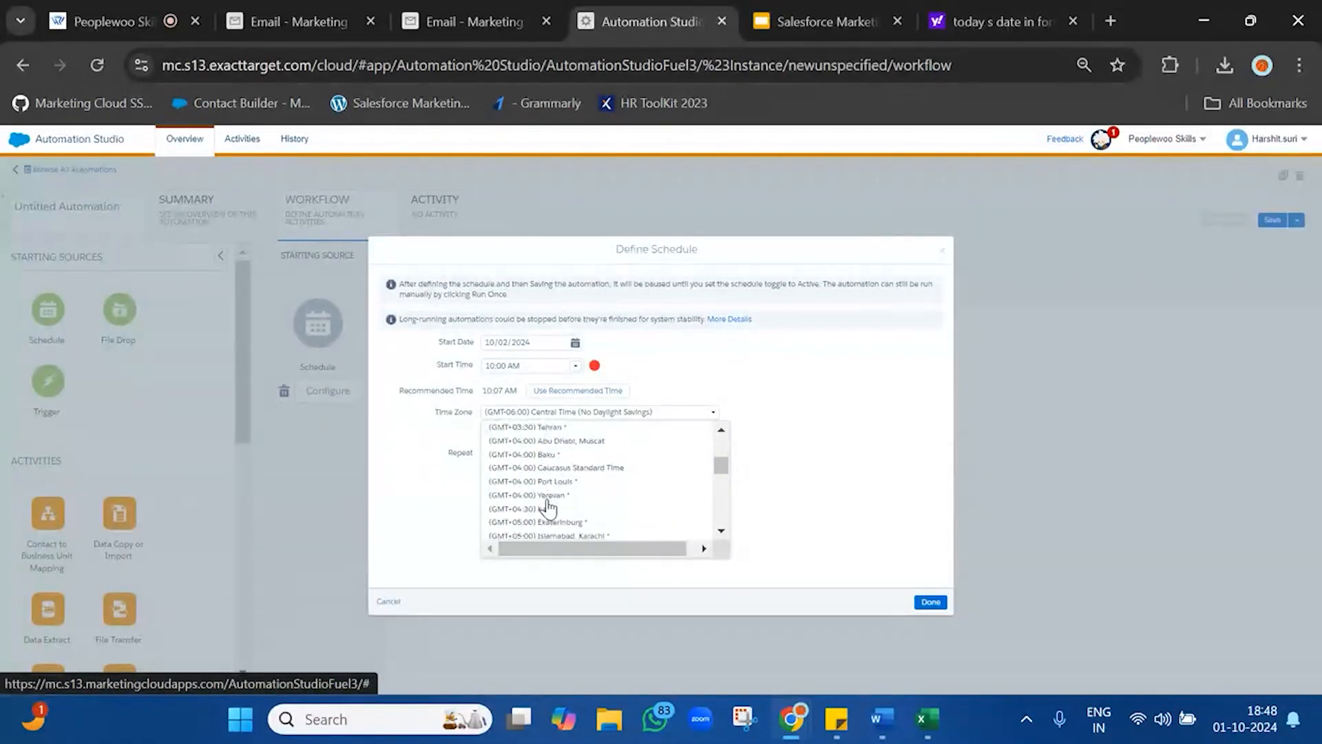
{"action": "scroll", "coordinate": [577, 530], "scroll_direction": "down", "scroll_amount": 15}
{"action": "scroll", "coordinate": [579, 526], "scroll_direction": "up", "scroll_amount": 3}
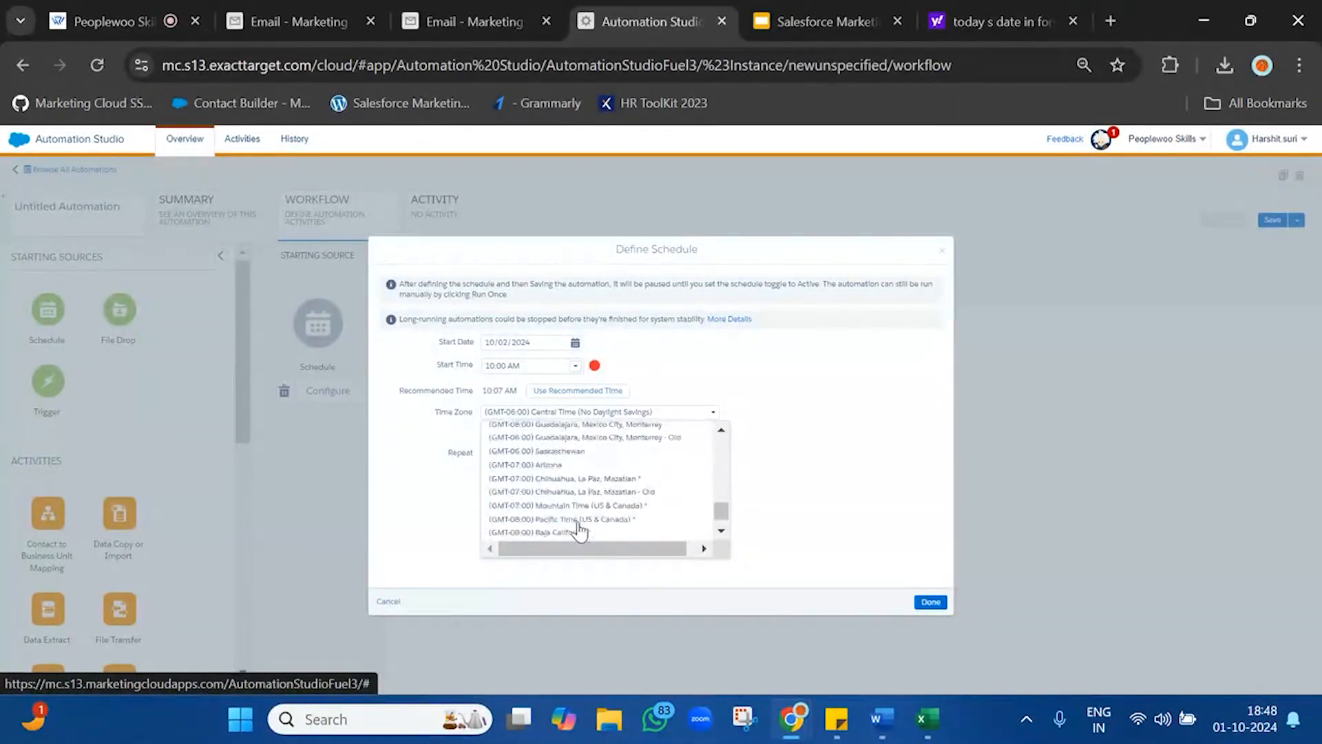
{"action": "scroll", "coordinate": [577, 495], "scroll_direction": "up", "scroll_amount": 5}
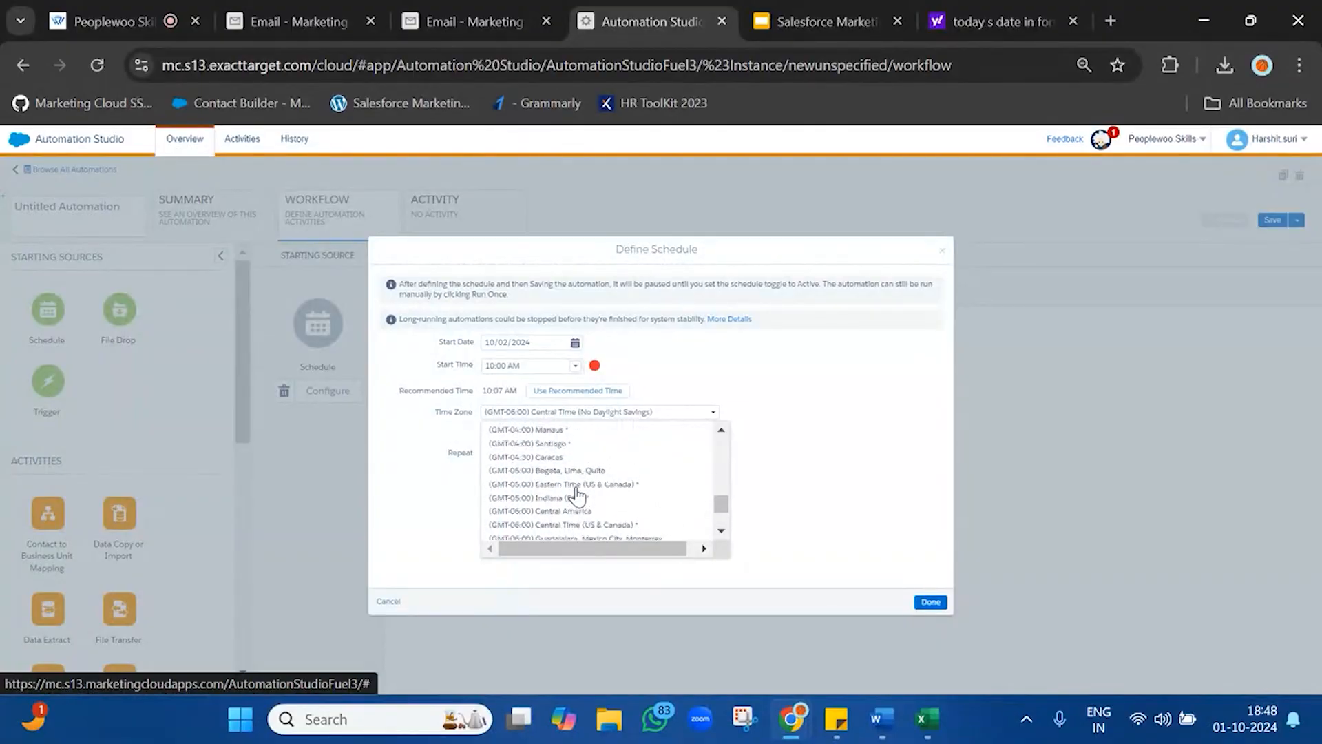
{"action": "scroll", "coordinate": [577, 495], "scroll_direction": "up", "scroll_amount": 5}
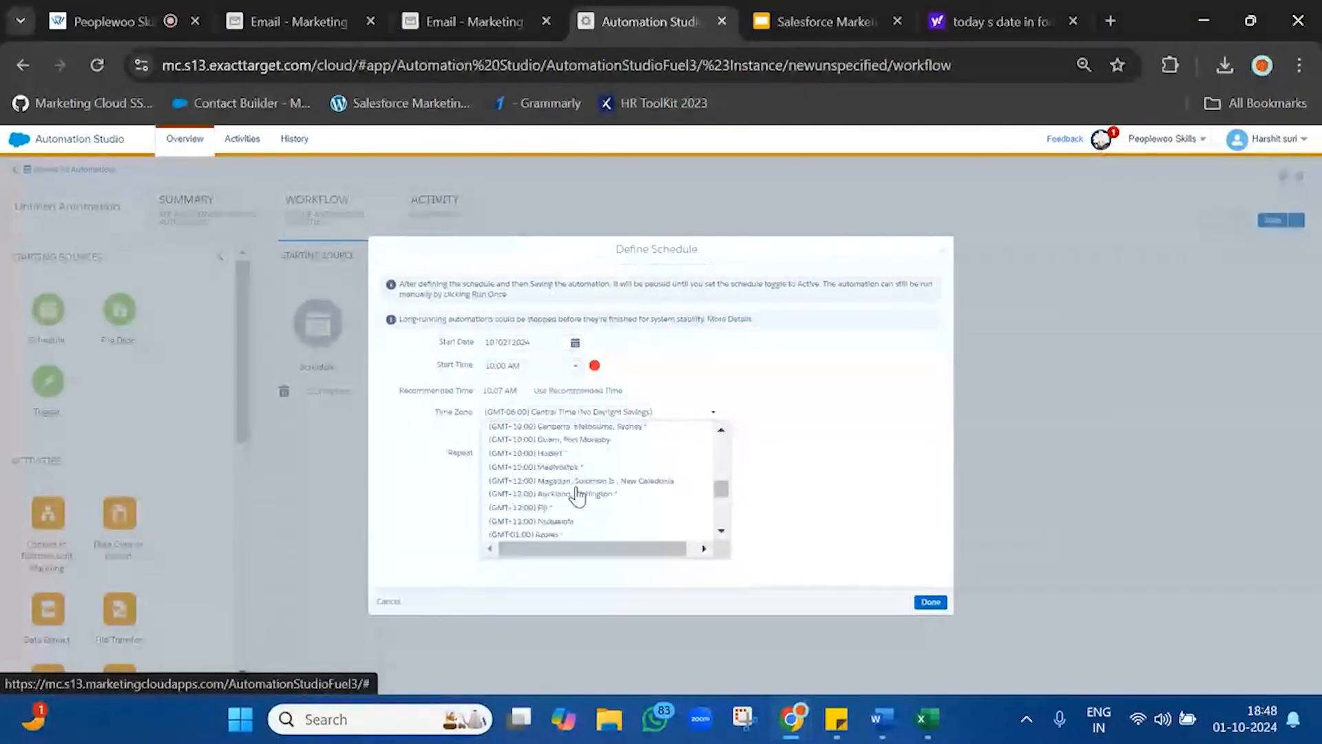
{"action": "scroll", "coordinate": [577, 495], "scroll_direction": "up", "scroll_amount": 3}
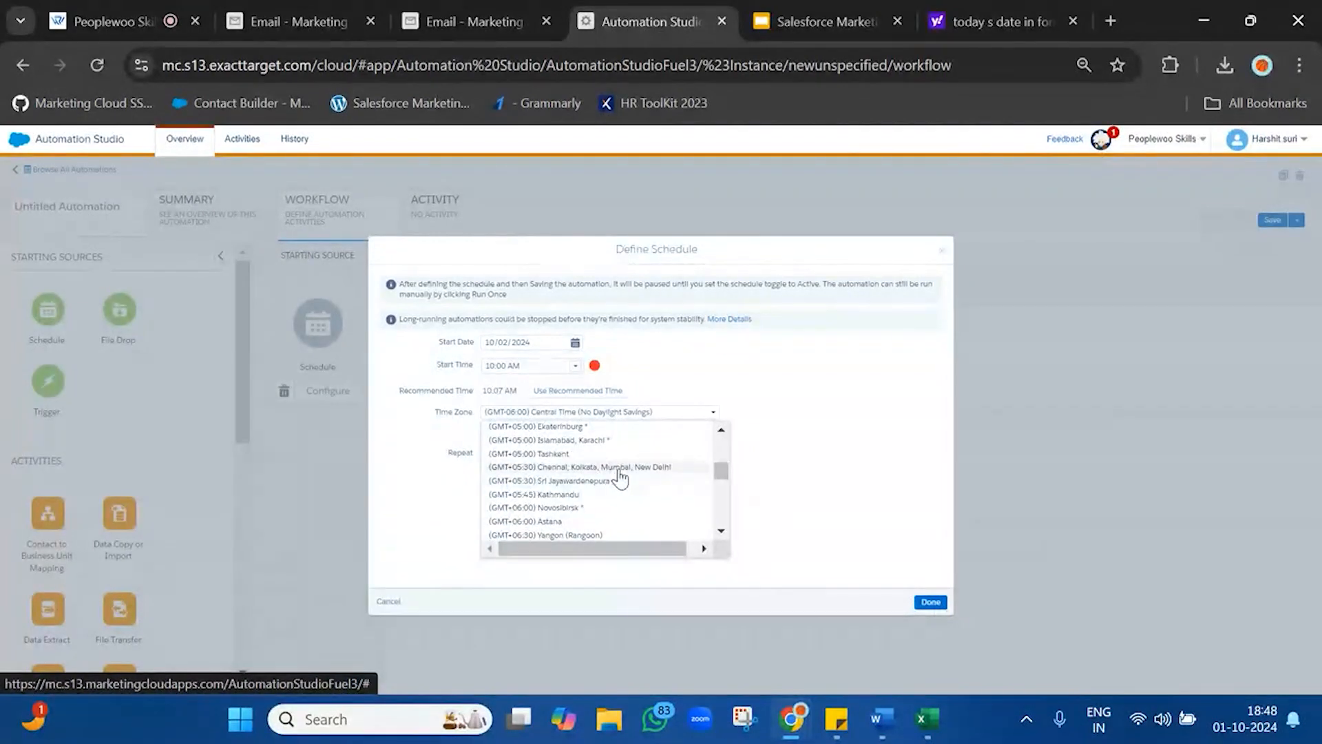
{"action": "left_click", "coordinate": [619, 468]}
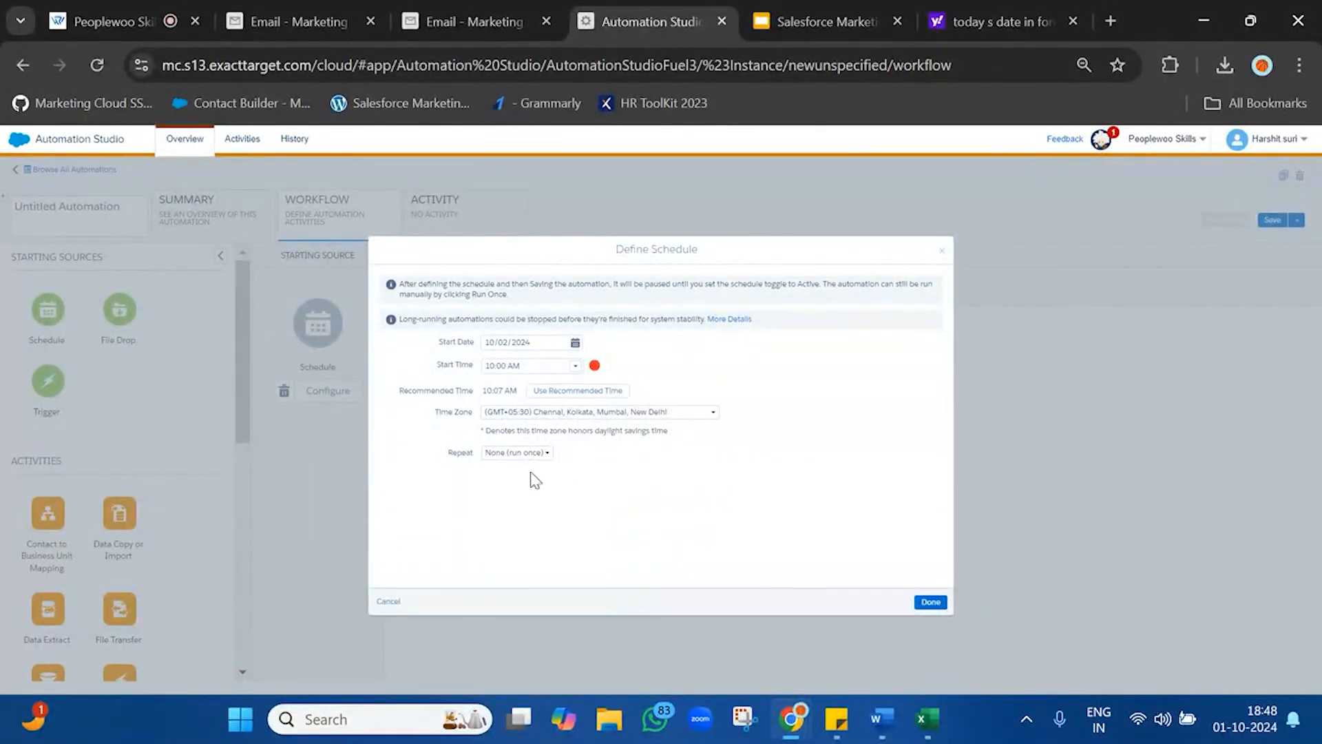
Step: Set the schedule to repeat daily, every 1 day with no end, and apply the schedule
{"action": "left_click", "coordinate": [517, 455]}
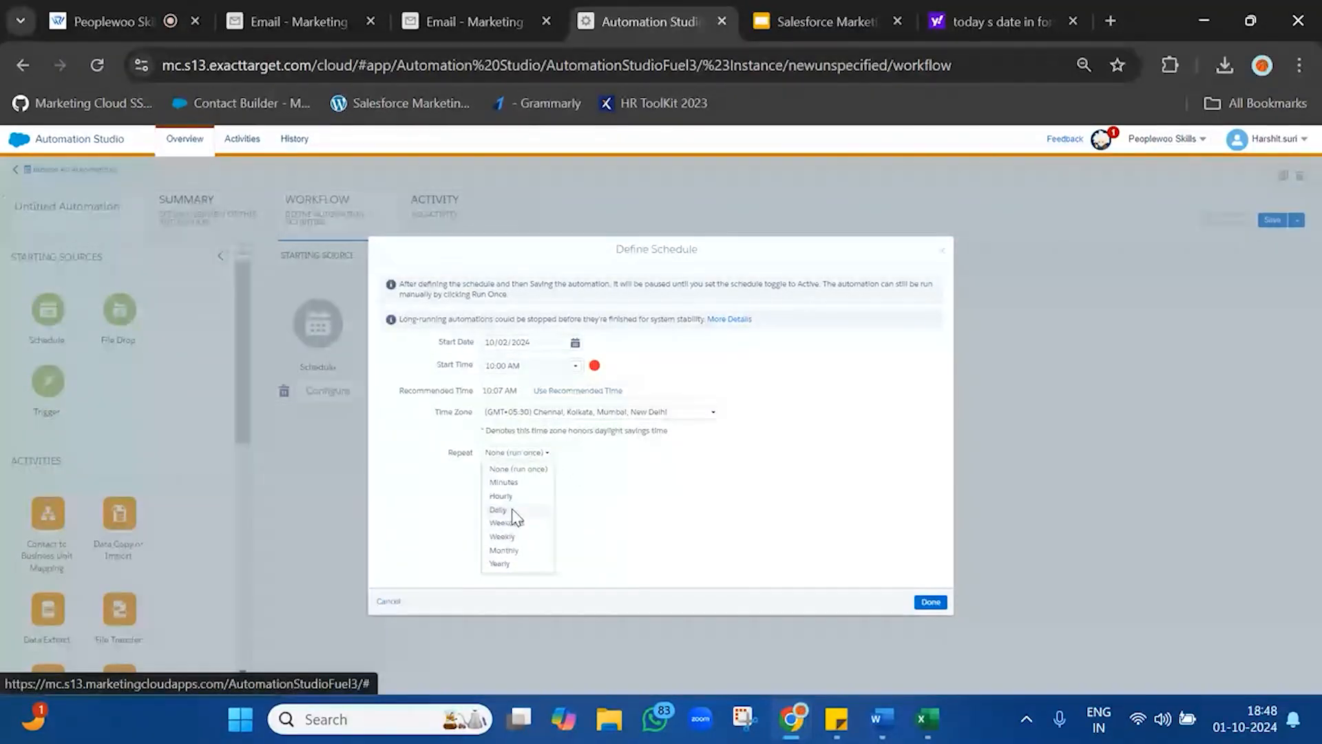
{"action": "left_click", "coordinate": [511, 509]}
{"action": "left_click", "coordinate": [530, 475]}
{"action": "left_click", "coordinate": [508, 493]}
{"action": "left_click", "coordinate": [773, 494]}
{"action": "left_click", "coordinate": [942, 608]}
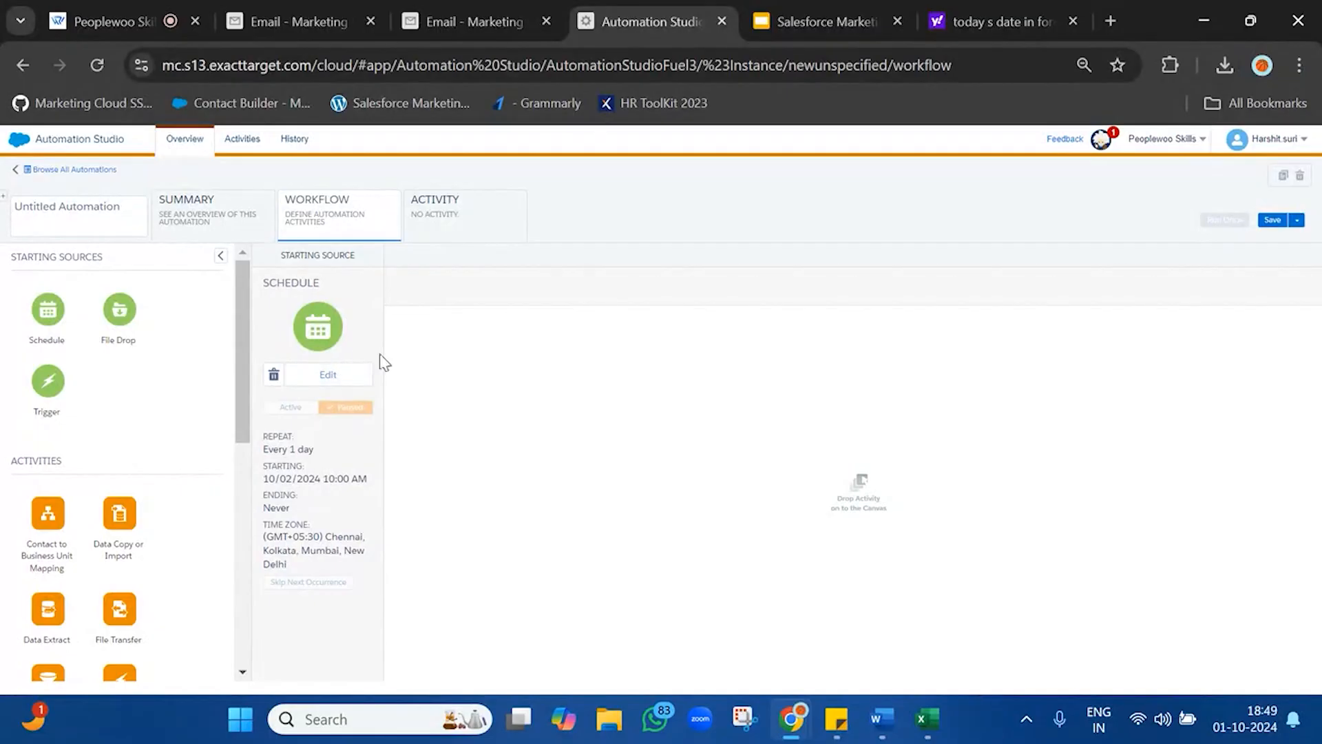
Step: Add a Filter activity as step 1 of the workflow and start creating a new filter activity for it
{"action": "scroll", "coordinate": [135, 587], "scroll_direction": "down", "scroll_amount": 2}
{"action": "scroll", "coordinate": [137, 589], "scroll_direction": "down", "scroll_amount": 2}
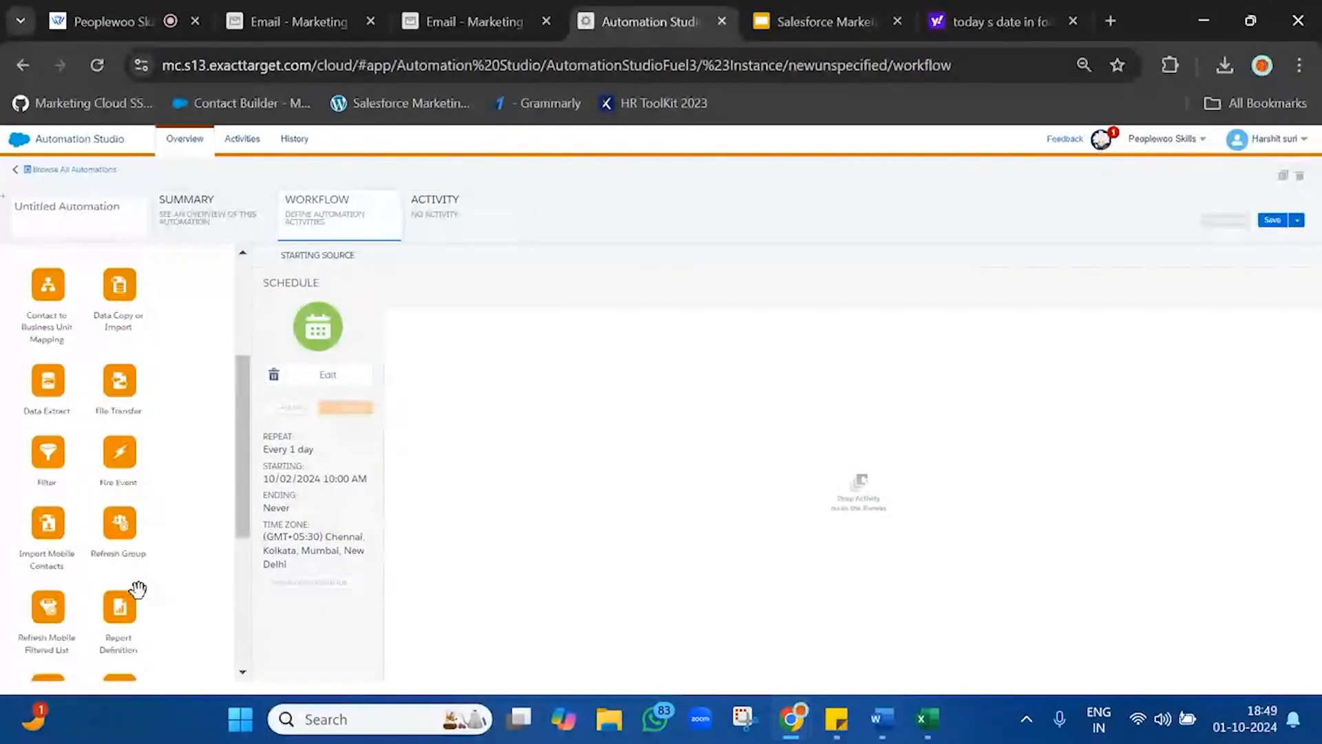
{"action": "left_click_drag", "start_coordinate": [45, 449], "coordinate": [660, 413]}
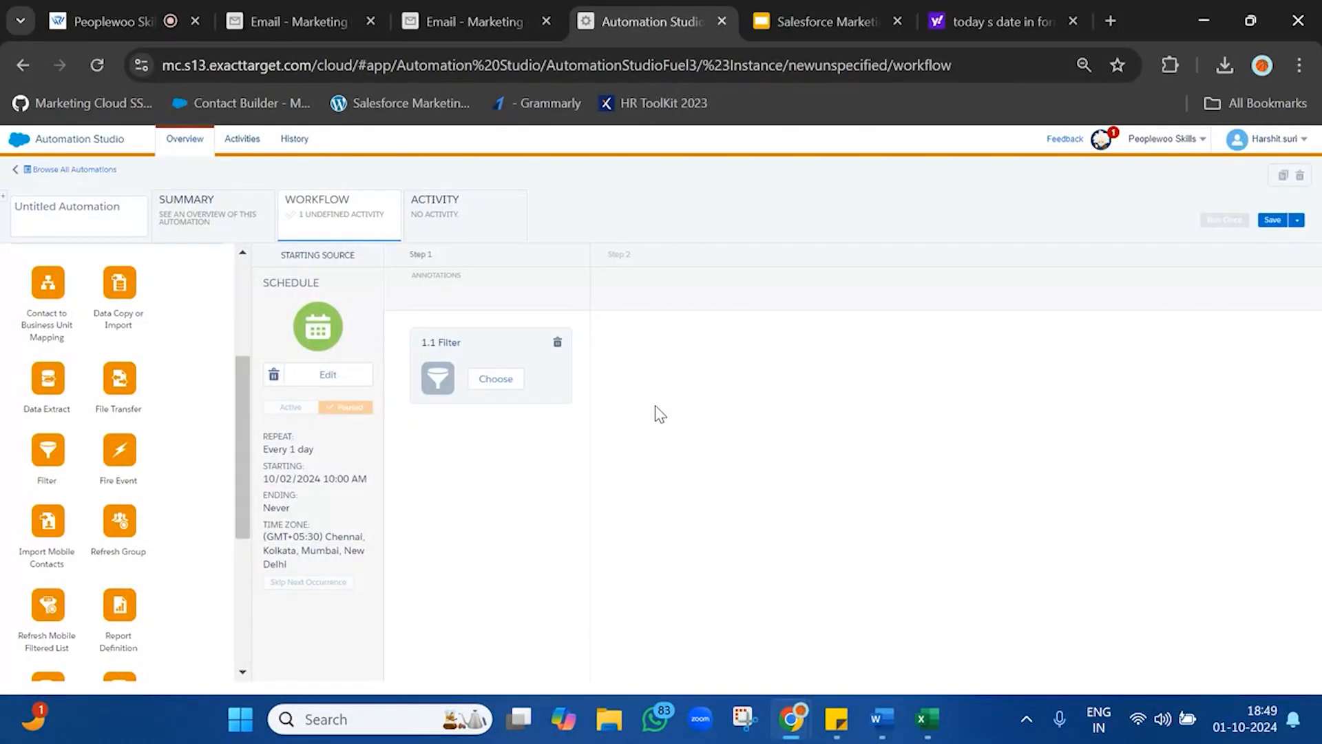
{"action": "left_click", "coordinate": [489, 390]}
{"action": "left_click", "coordinate": [976, 241]}
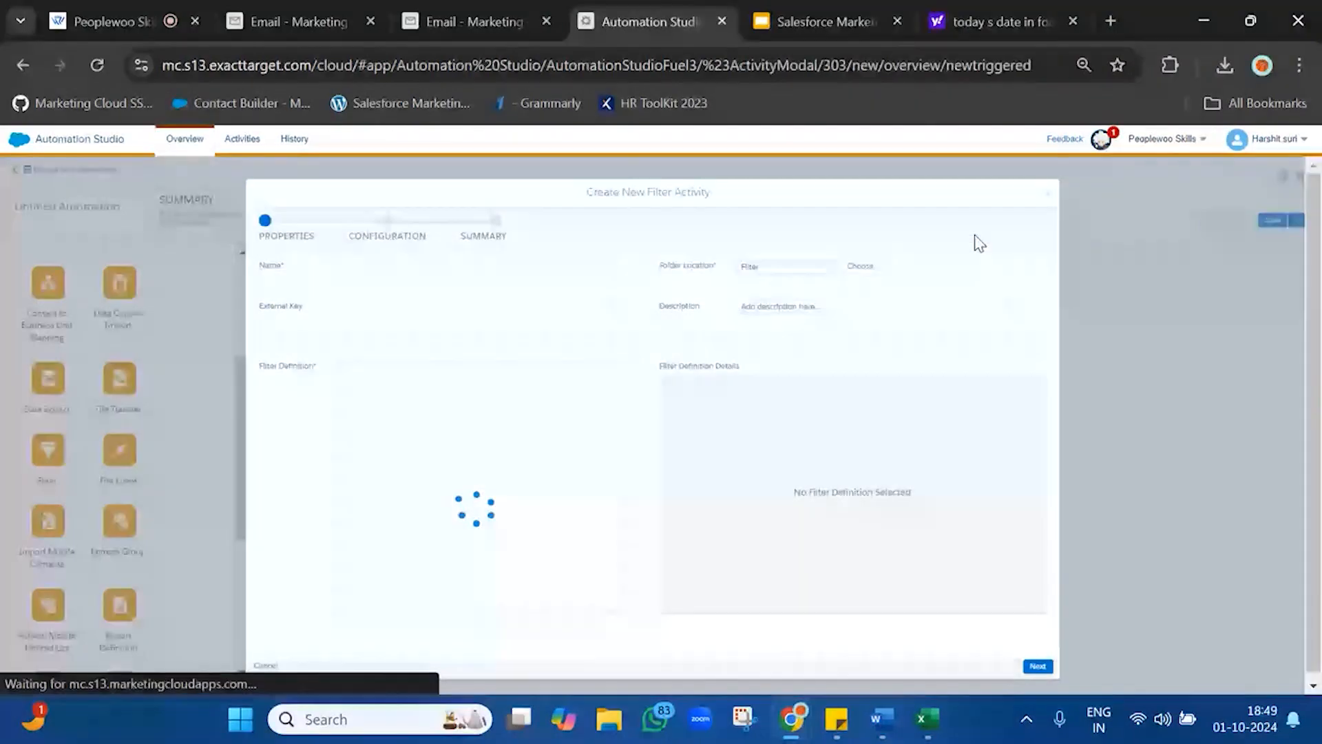
Step: Name the filter activity NewBtchDOBDataFilter and select NewBtchDOBDataFilter as its filter definition, then continue to the configuration
{"action": "left_click", "coordinate": [526, 264]}
{"action": "type", "text": "NewBtcnDOBDataFilter"}
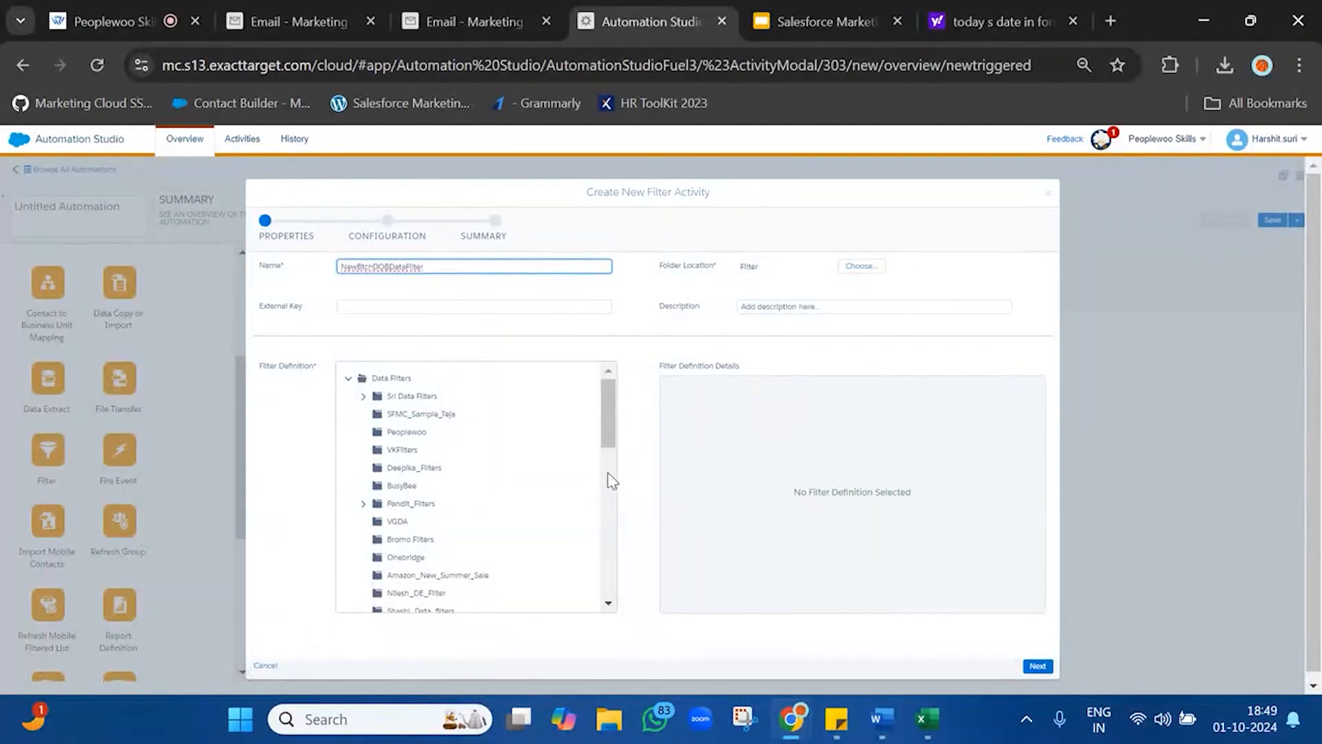
{"action": "key", "text": "ctrl+f"}
{"action": "type", "text": "NewBtchDOBDataFilter"}
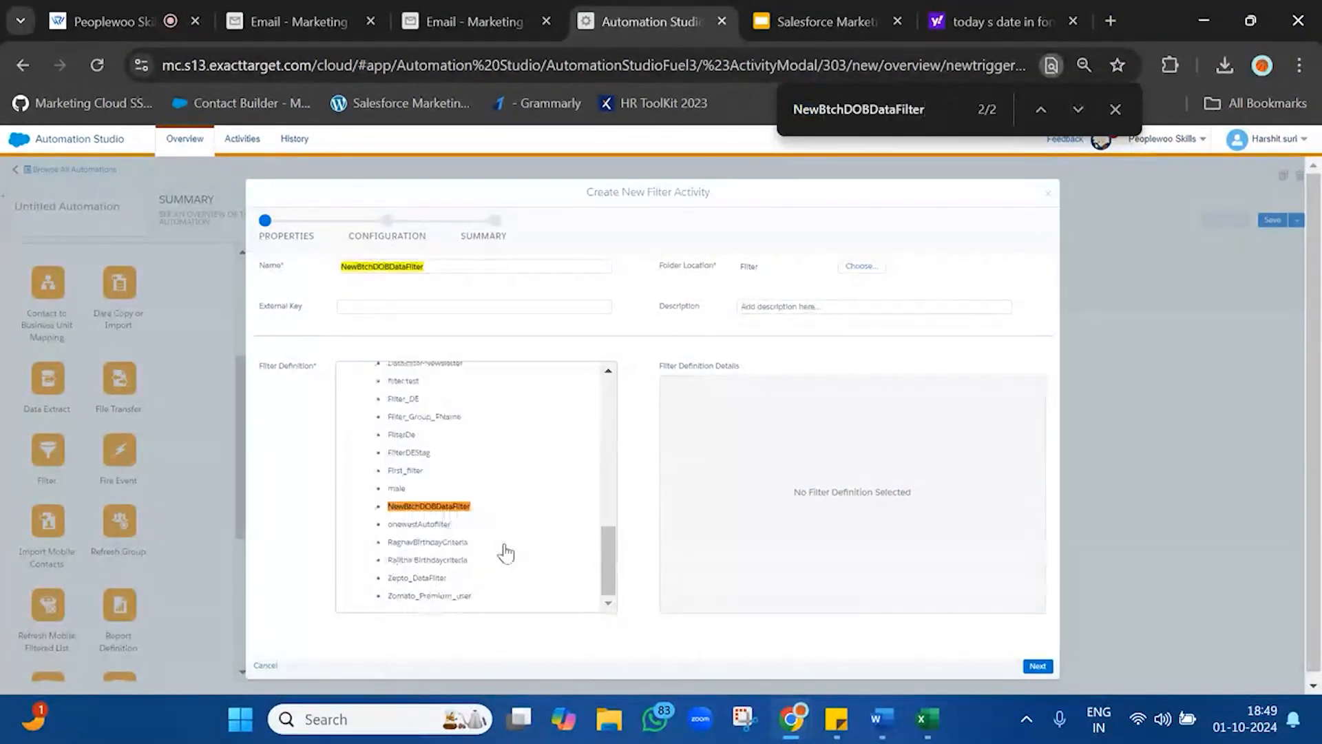
{"action": "left_click", "coordinate": [423, 508]}
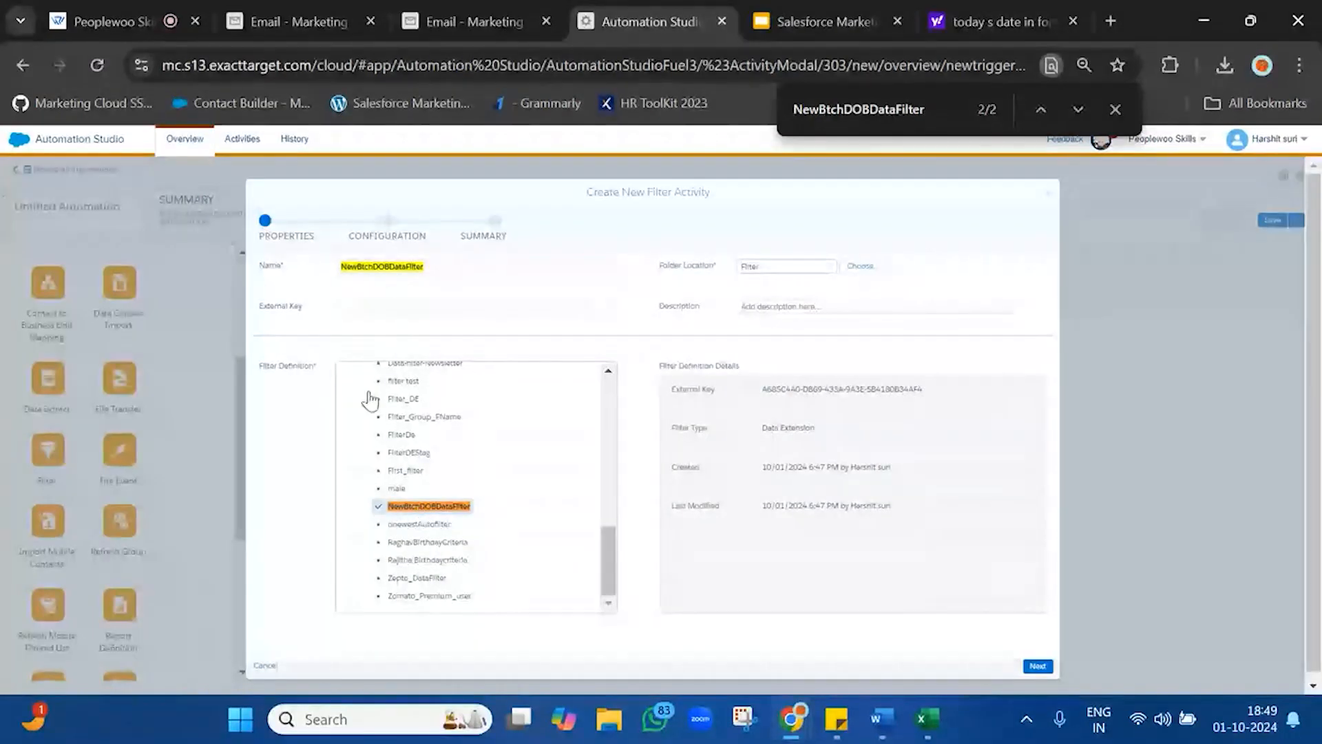
{"action": "left_click", "coordinate": [298, 22]}
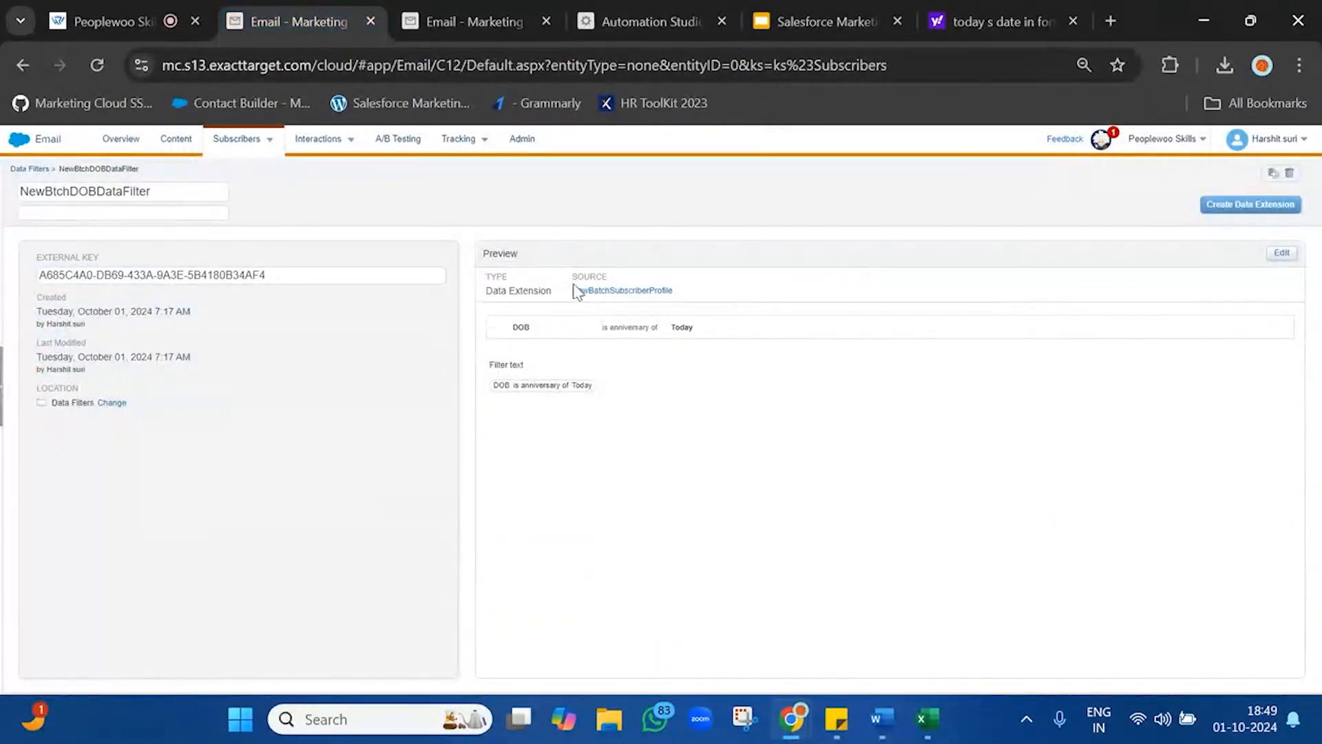
{"action": "left_click", "coordinate": [650, 22]}
{"action": "left_click", "coordinate": [1035, 665]}
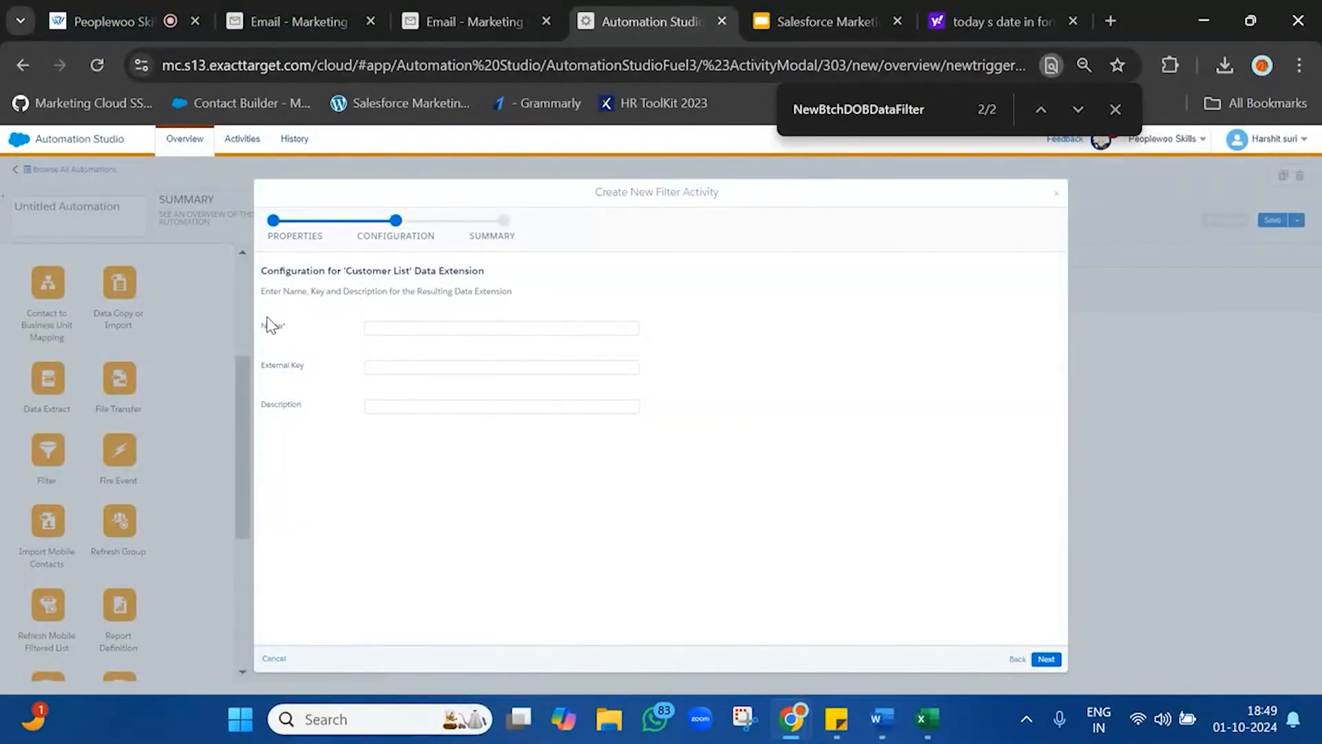
Step: Name the resulting data extension BirthdayProfiles_AutoFilter and finish creating the filter activity
{"action": "left_click_drag", "start_coordinate": [338, 269], "coordinate": [315, 410]}
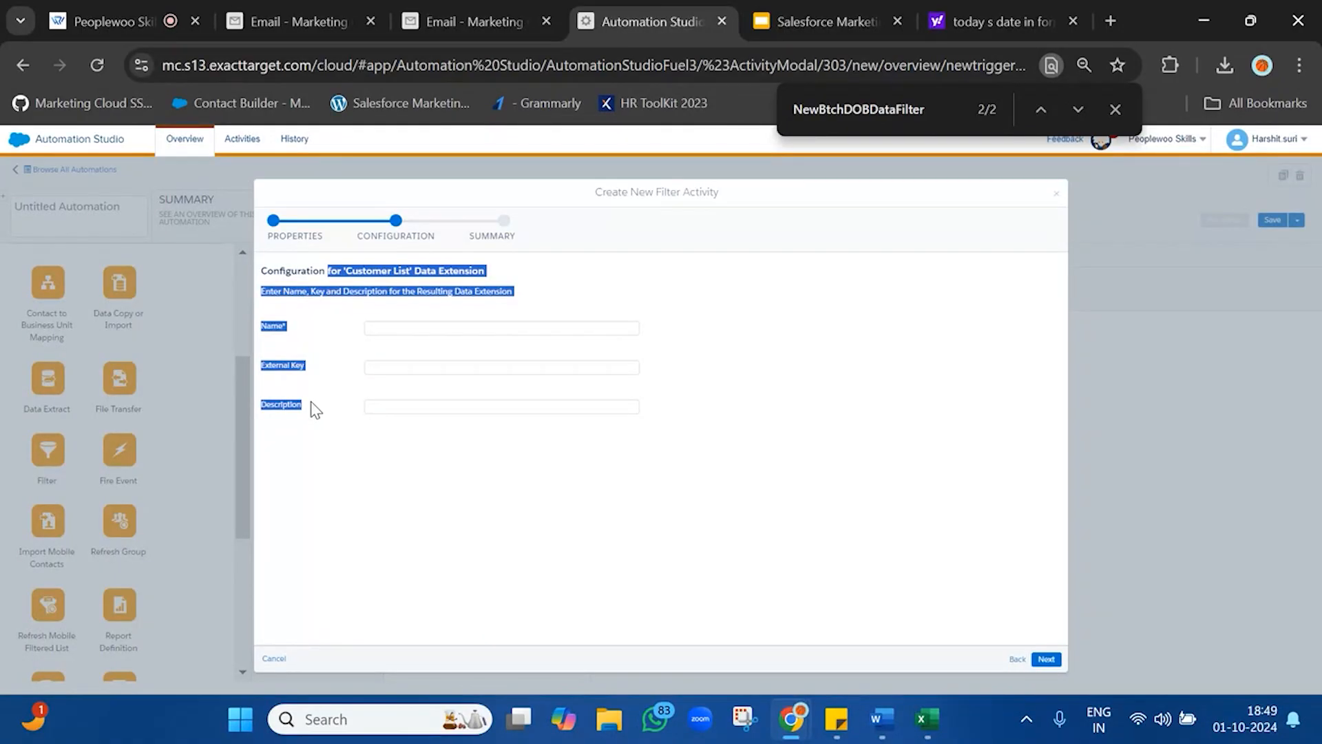
{"action": "left_click", "coordinate": [454, 327]}
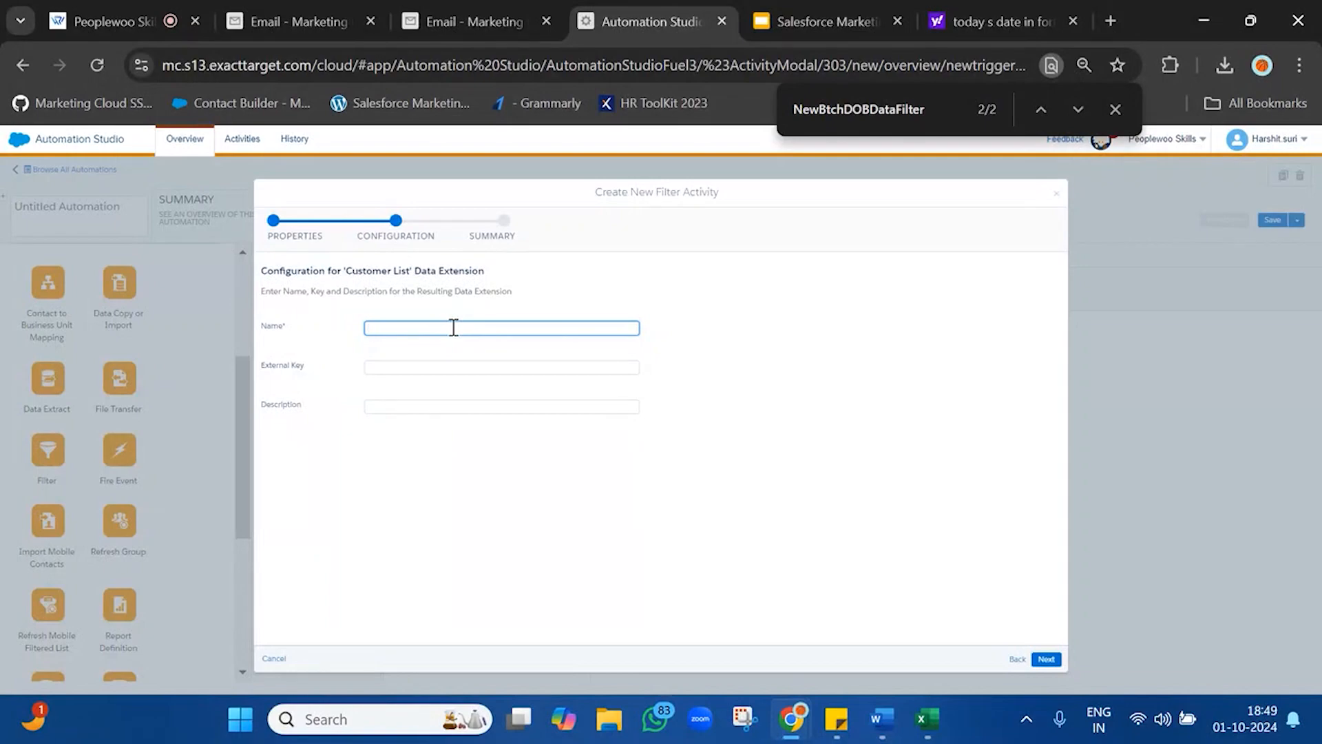
{"action": "type", "text": "Bi"}
{"action": "key", "text": "Left"}
{"action": "key", "text": "Left"}
{"action": "key", "text": "Left"}
{"action": "key", "text": "Left"}
{"action": "key", "text": "Left"}
{"action": "key", "text": "Left"}
{"action": "key", "text": "Left"}
{"action": "key", "text": "Left"}
{"action": "key", "text": "ctrl+a"}
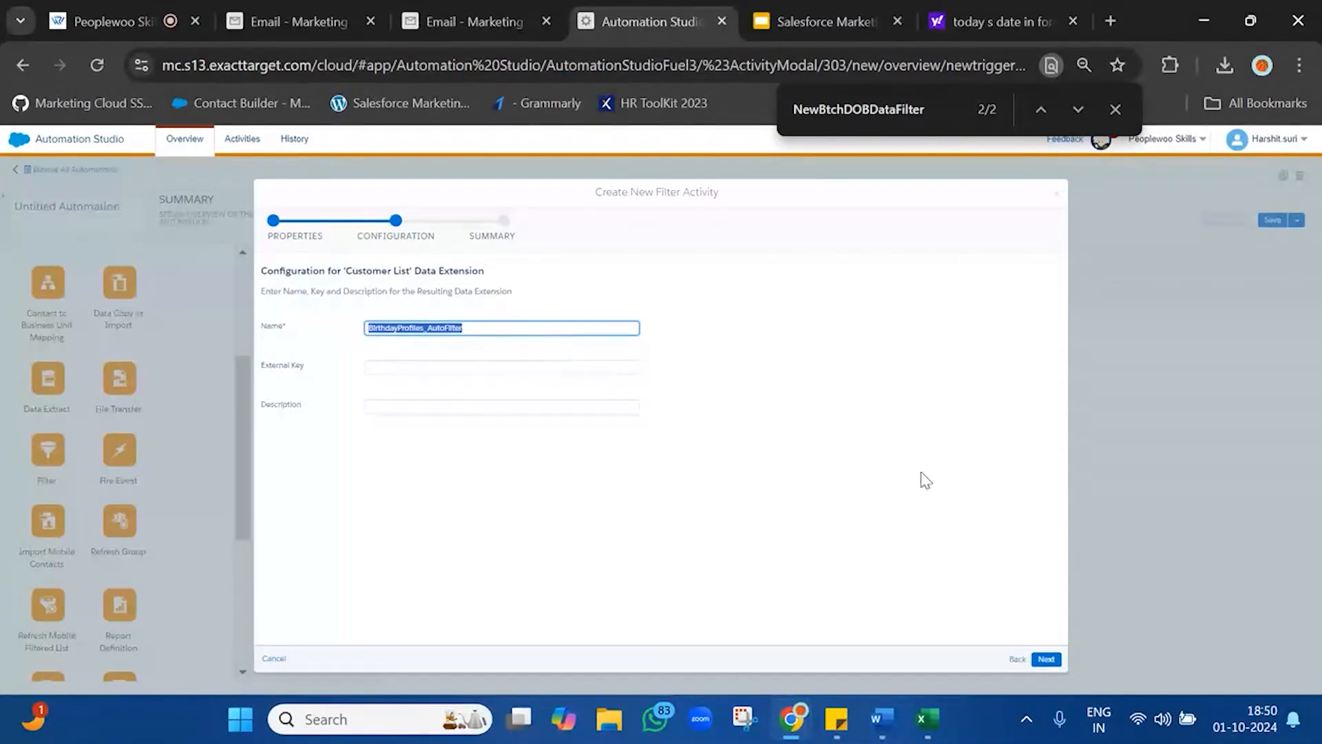
{"action": "left_click", "coordinate": [951, 495]}
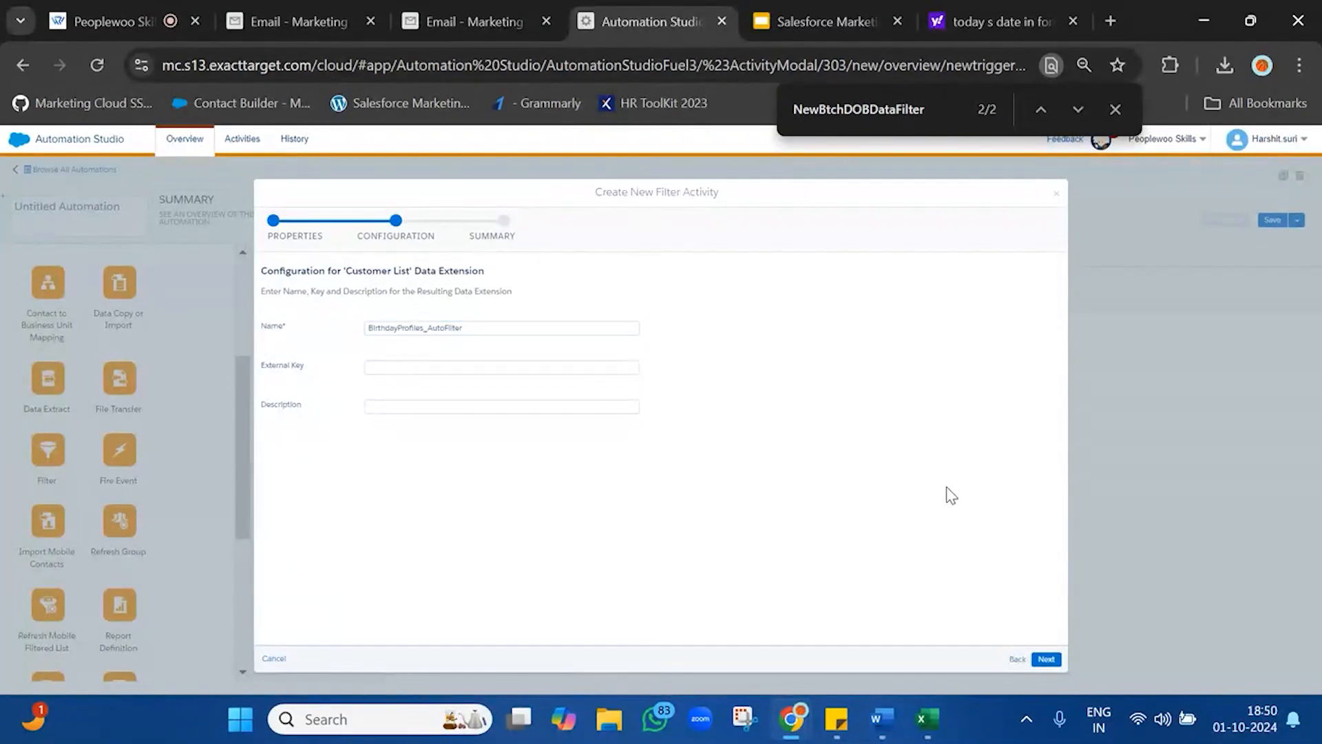
{"action": "left_click", "coordinate": [1046, 660]}
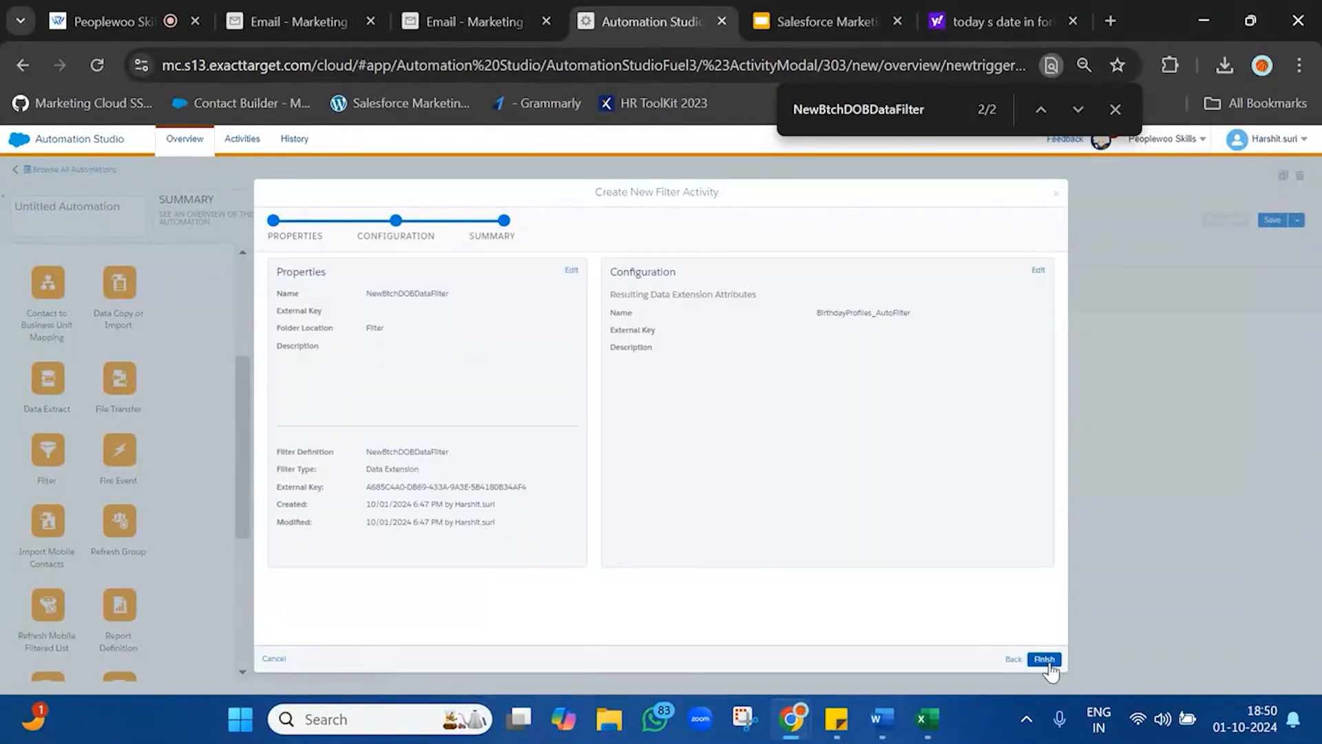
{"action": "left_click", "coordinate": [1045, 660]}
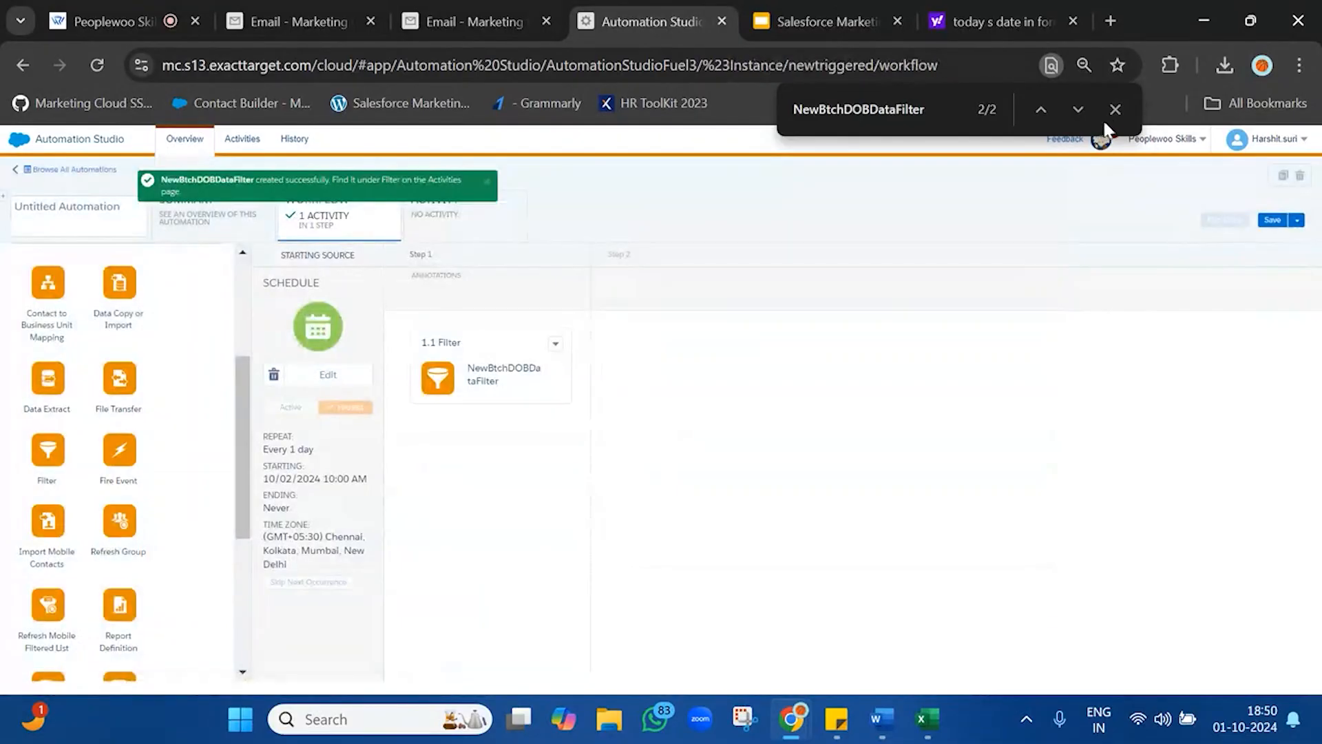
{"action": "left_click", "coordinate": [1115, 110]}
Step: Look up BirthdayProfiles_AutoFilter in the NewBatch data extension folder and inspect its properties and records
{"action": "left_click", "coordinate": [300, 21]}
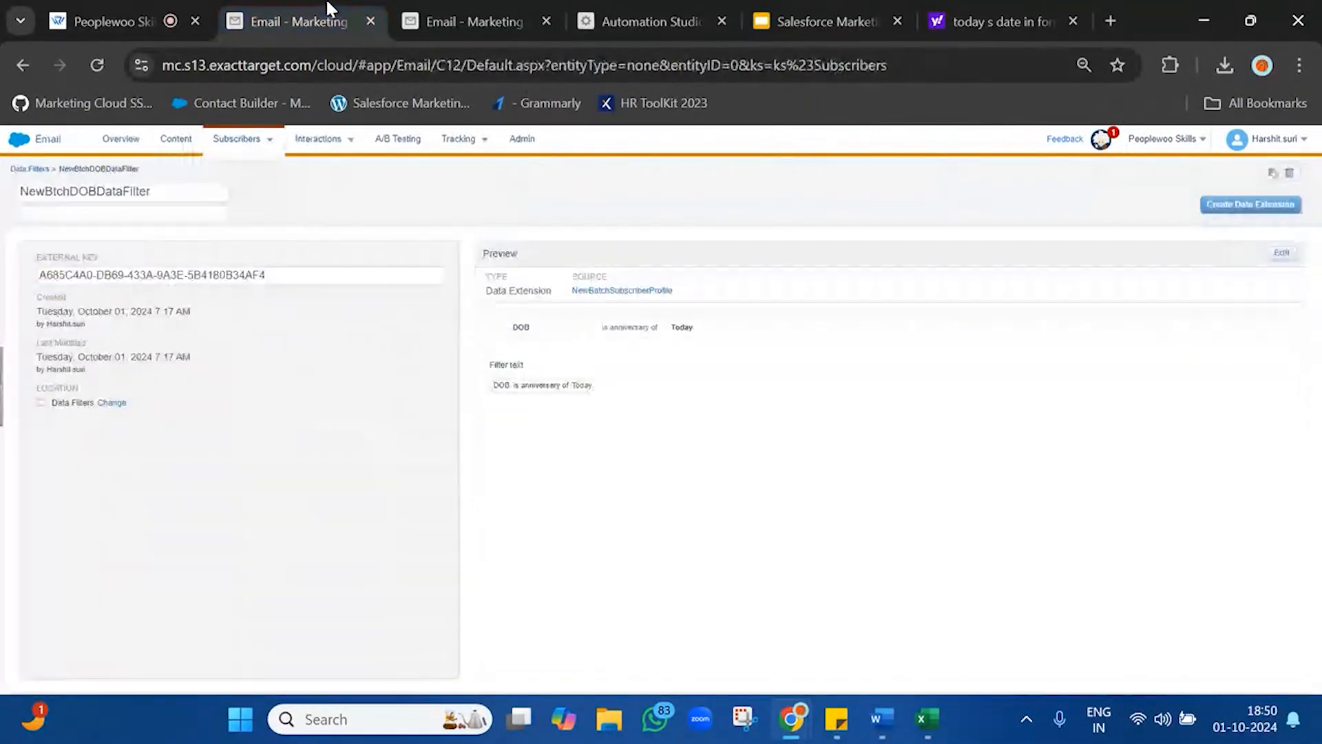
{"action": "left_click", "coordinate": [485, 20]}
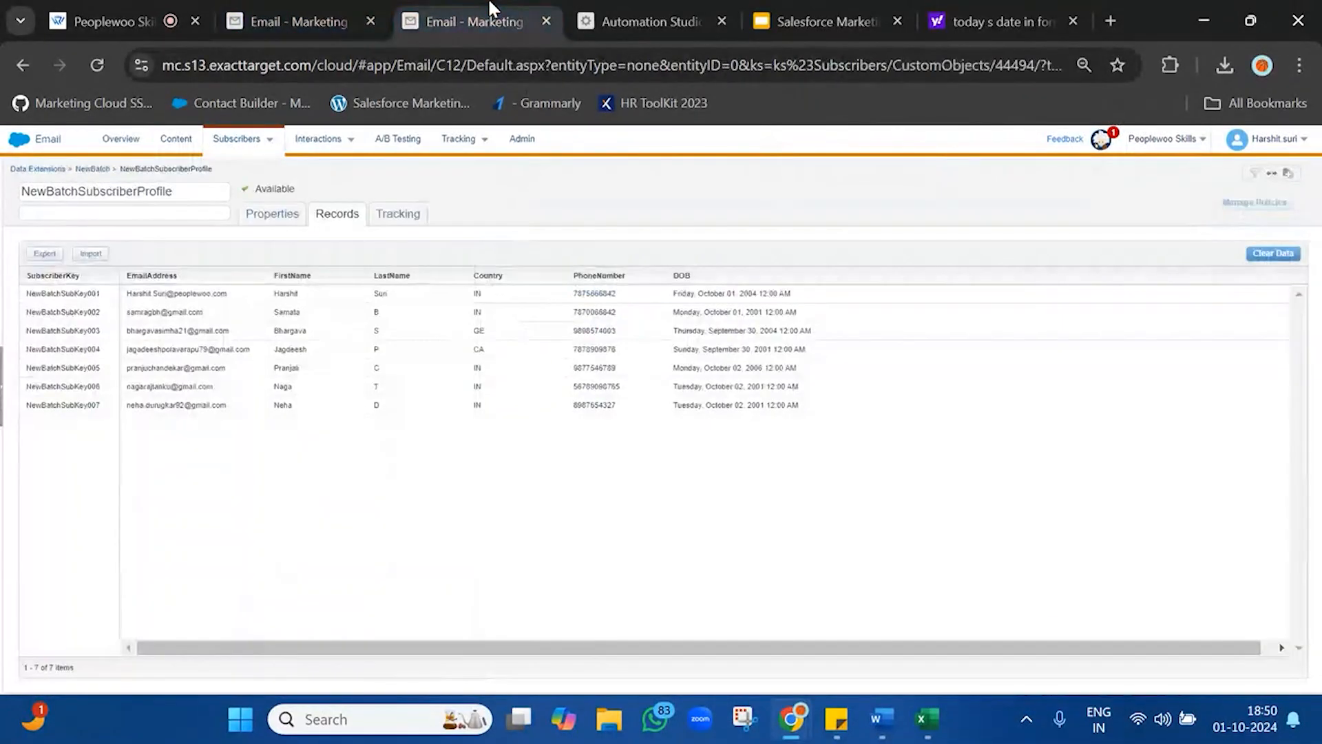
{"action": "left_click", "coordinate": [107, 169]}
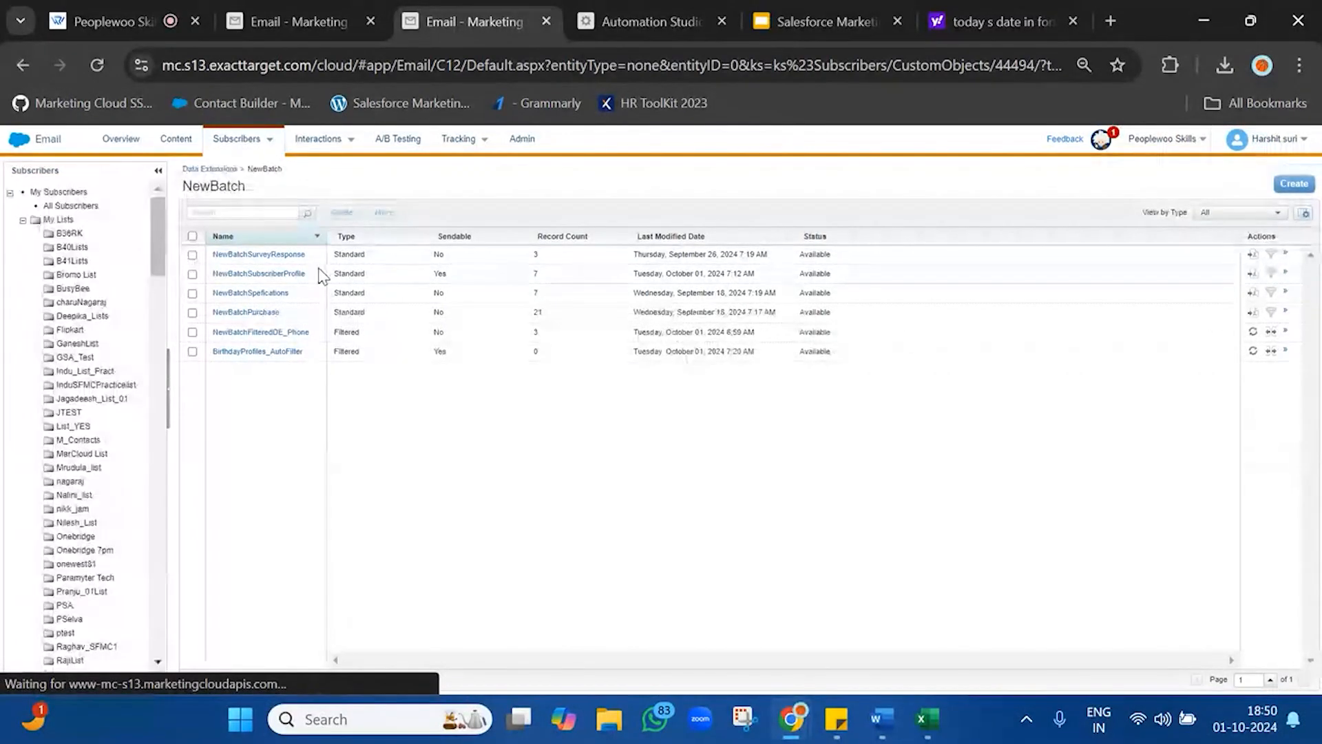
{"action": "double_click", "coordinate": [315, 274]}
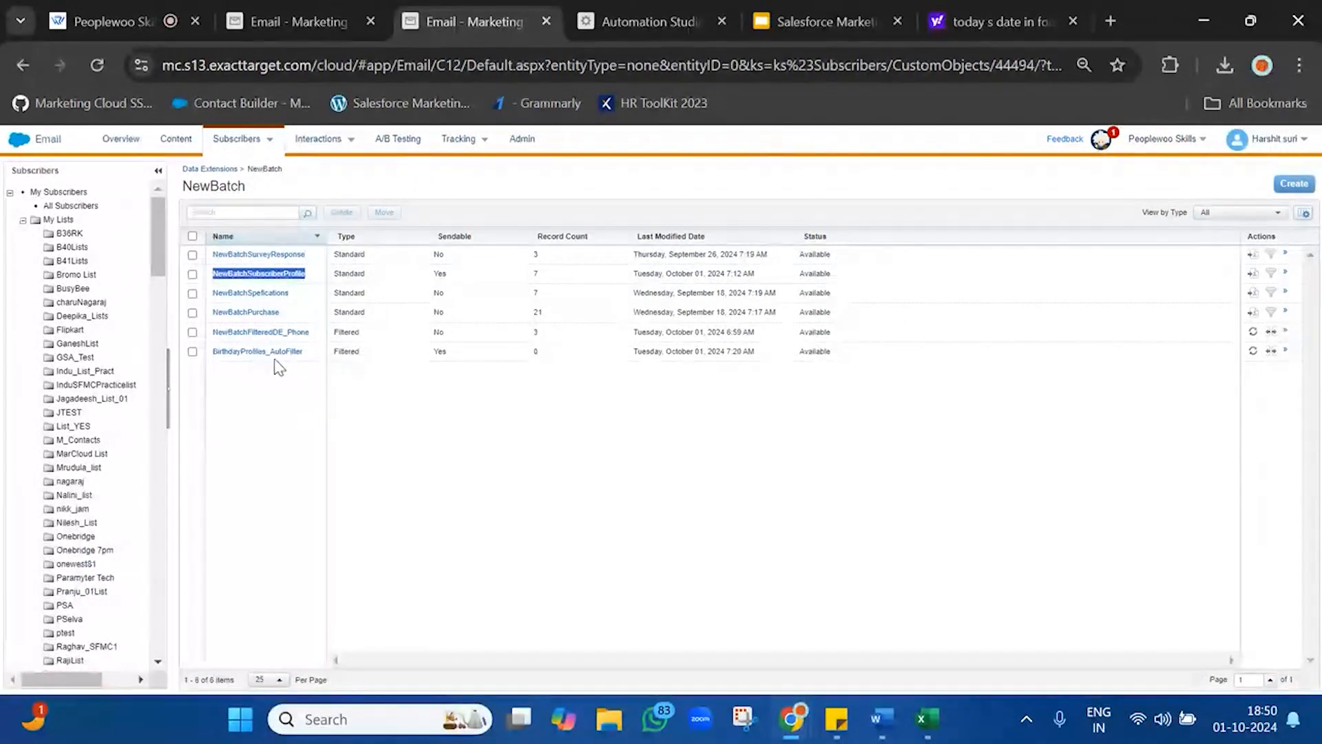
{"action": "double_click", "coordinate": [311, 354]}
{"action": "left_click_drag", "start_coordinate": [311, 354], "coordinate": [391, 358]}
{"action": "left_click", "coordinate": [373, 358]}
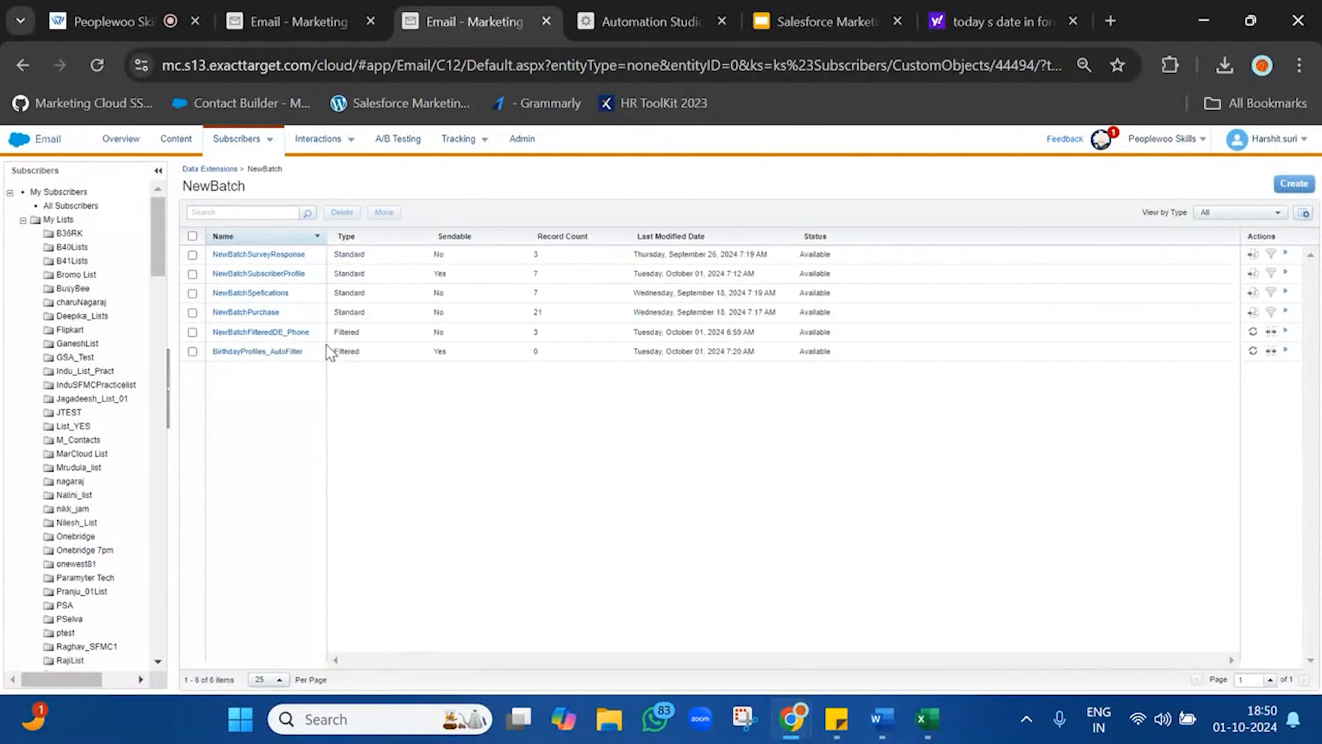
{"action": "left_click", "coordinate": [295, 351]}
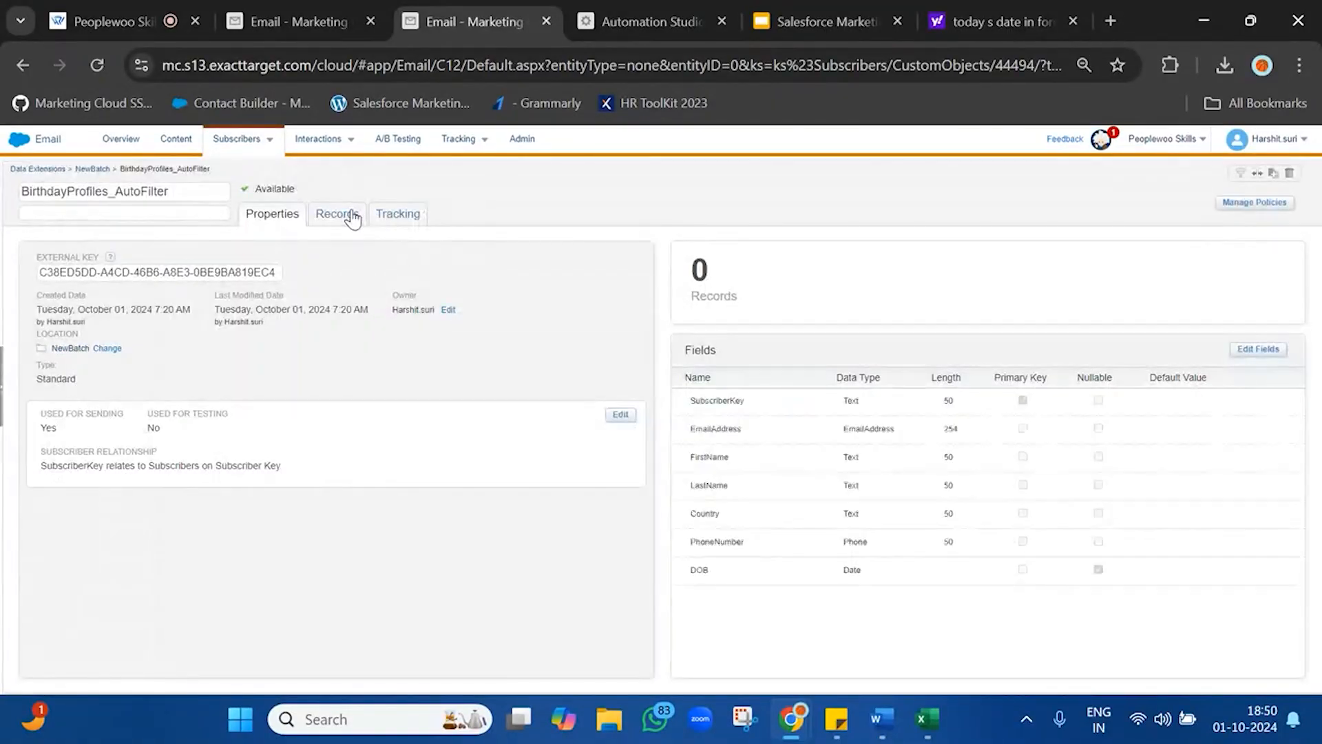
{"action": "left_click", "coordinate": [352, 216]}
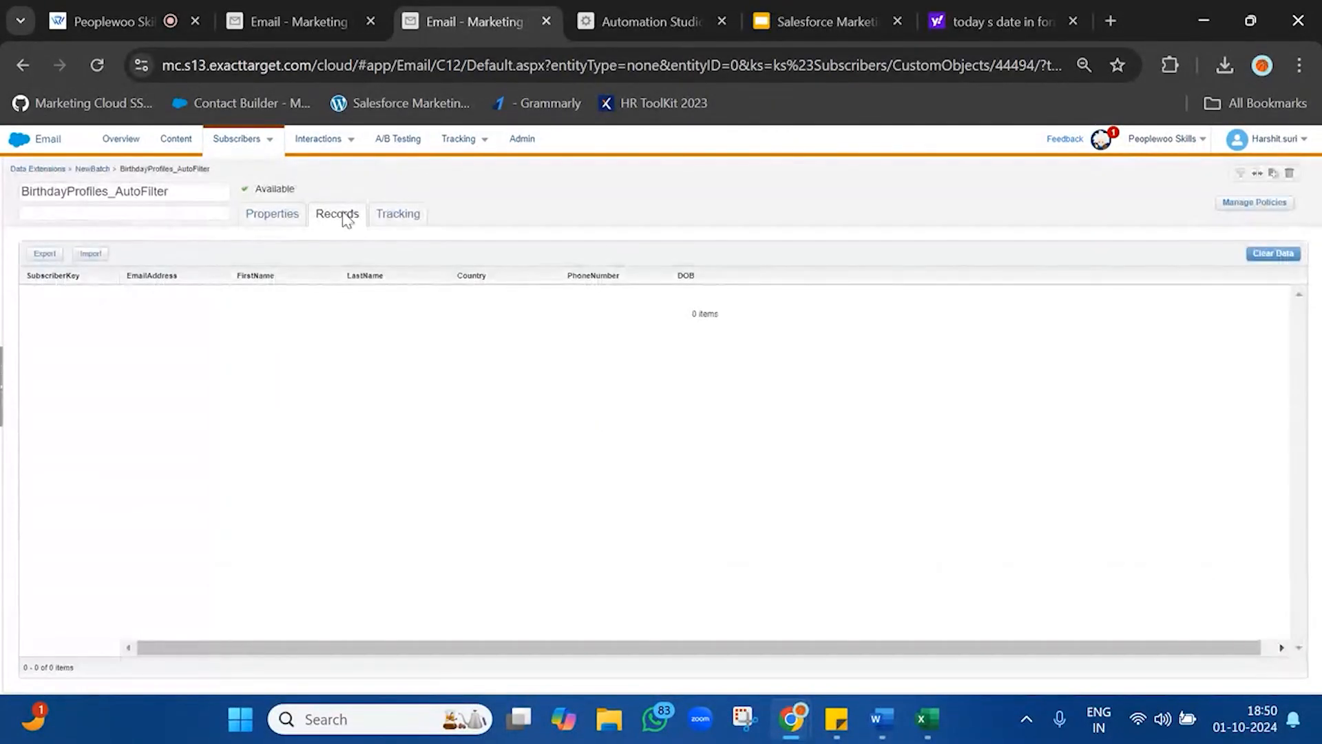
{"action": "double_click", "coordinate": [145, 193]}
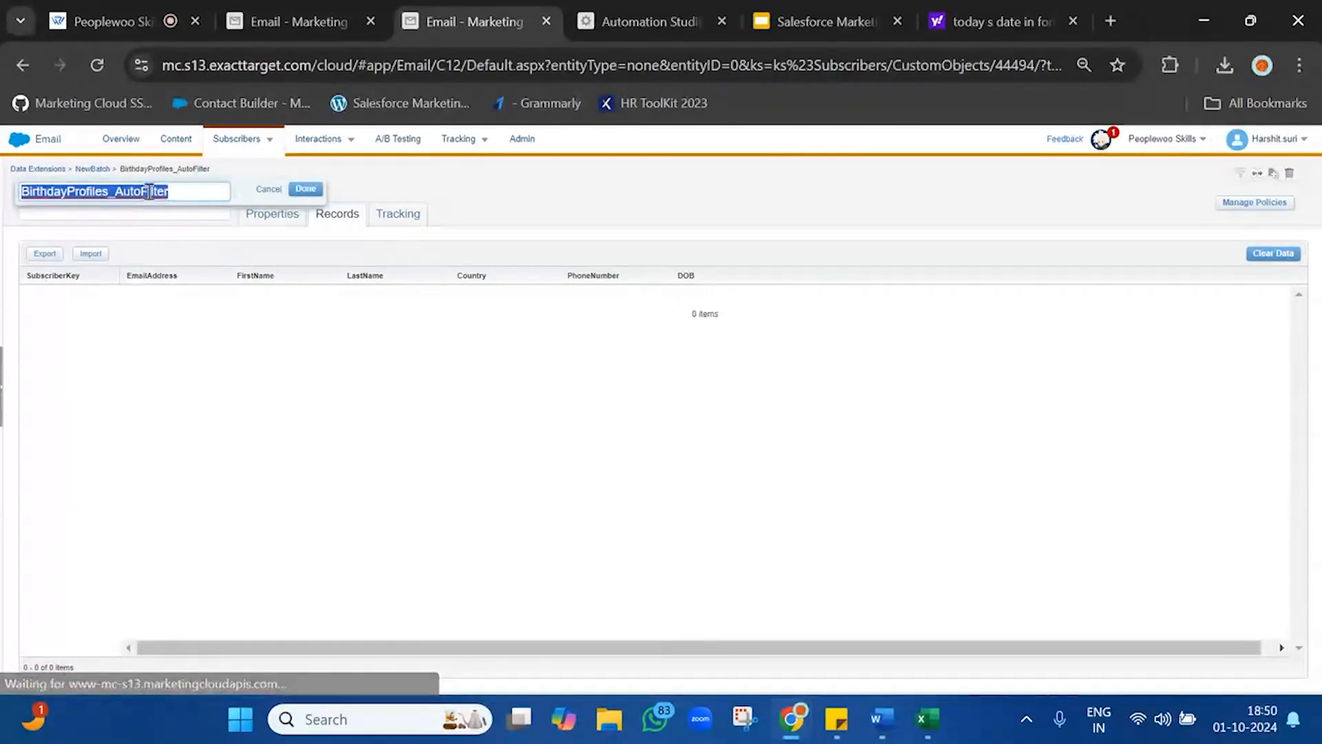
{"action": "left_click", "coordinate": [263, 192]}
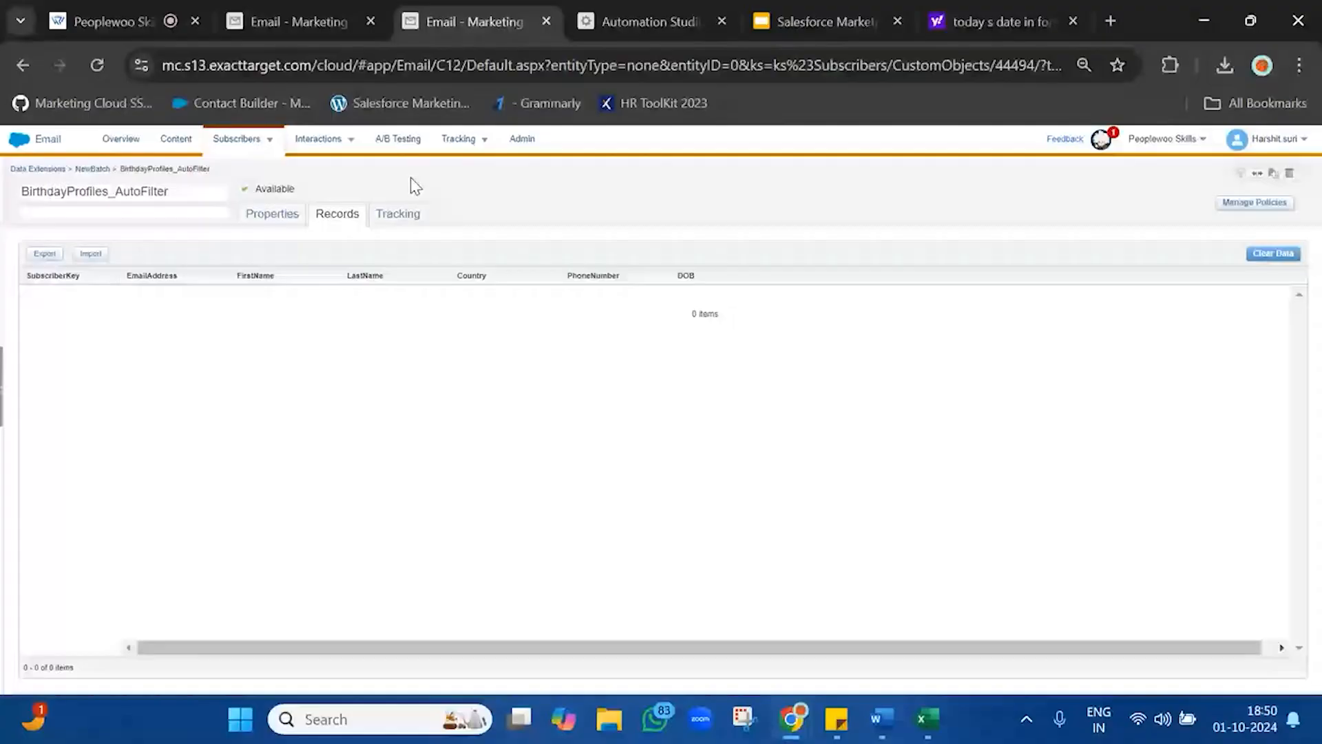
Step: Return to the automation workflow and add a Send Email activity as step 2, after the filter
{"action": "left_click", "coordinate": [606, 19]}
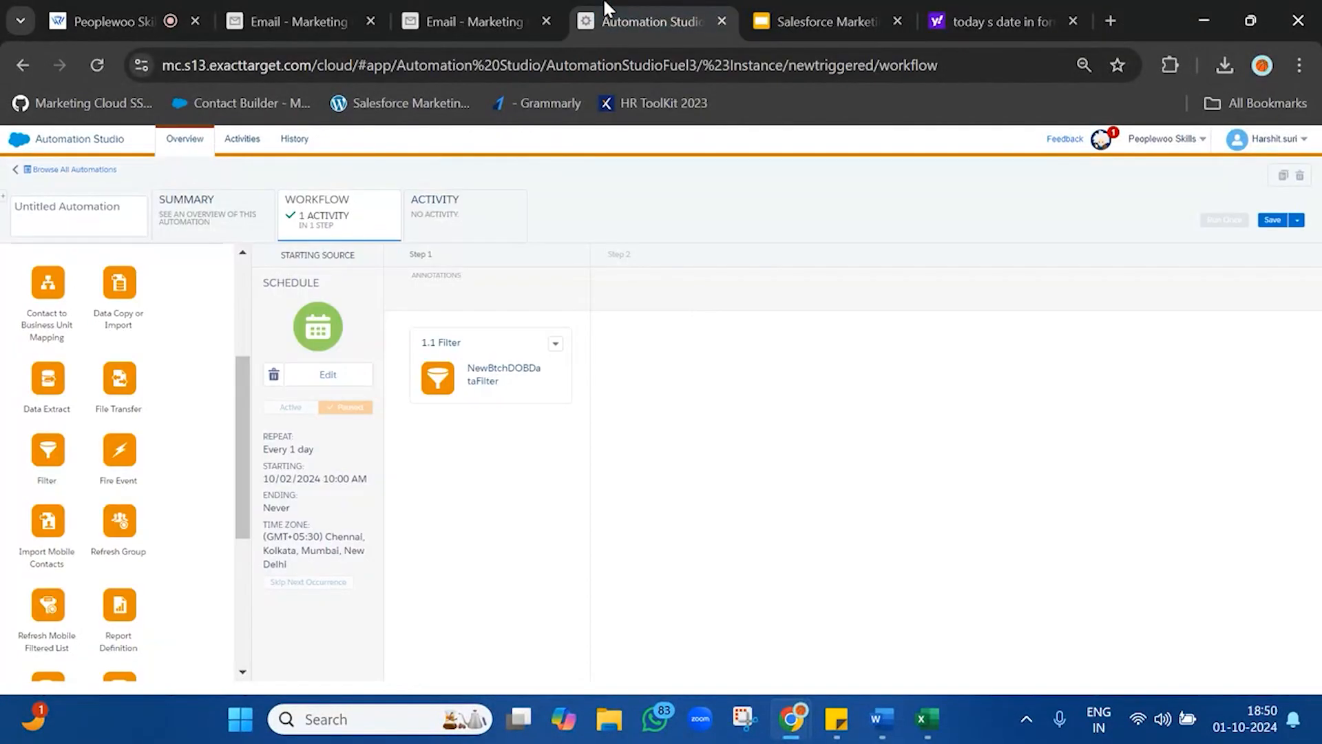
{"action": "scroll", "coordinate": [104, 441], "scroll_direction": "up", "scroll_amount": 4}
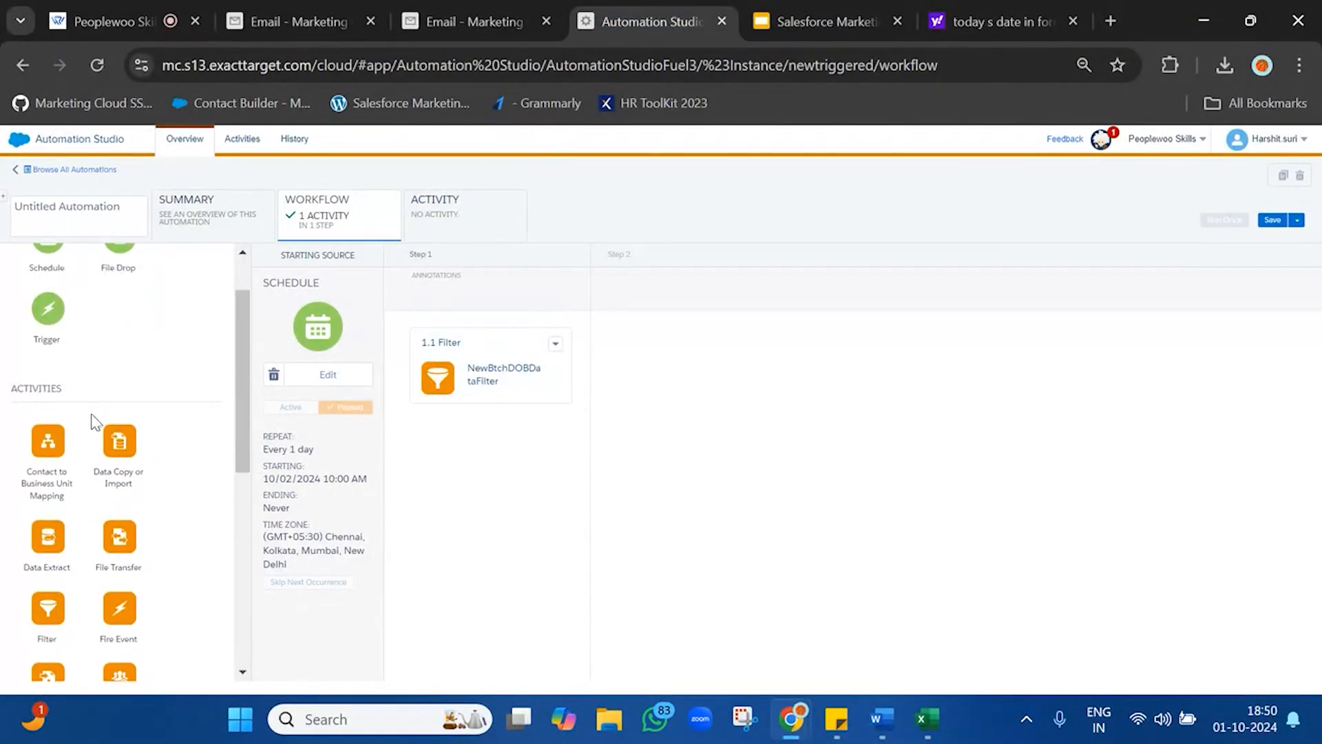
{"action": "scroll", "coordinate": [46, 475], "scroll_direction": "down", "scroll_amount": 4}
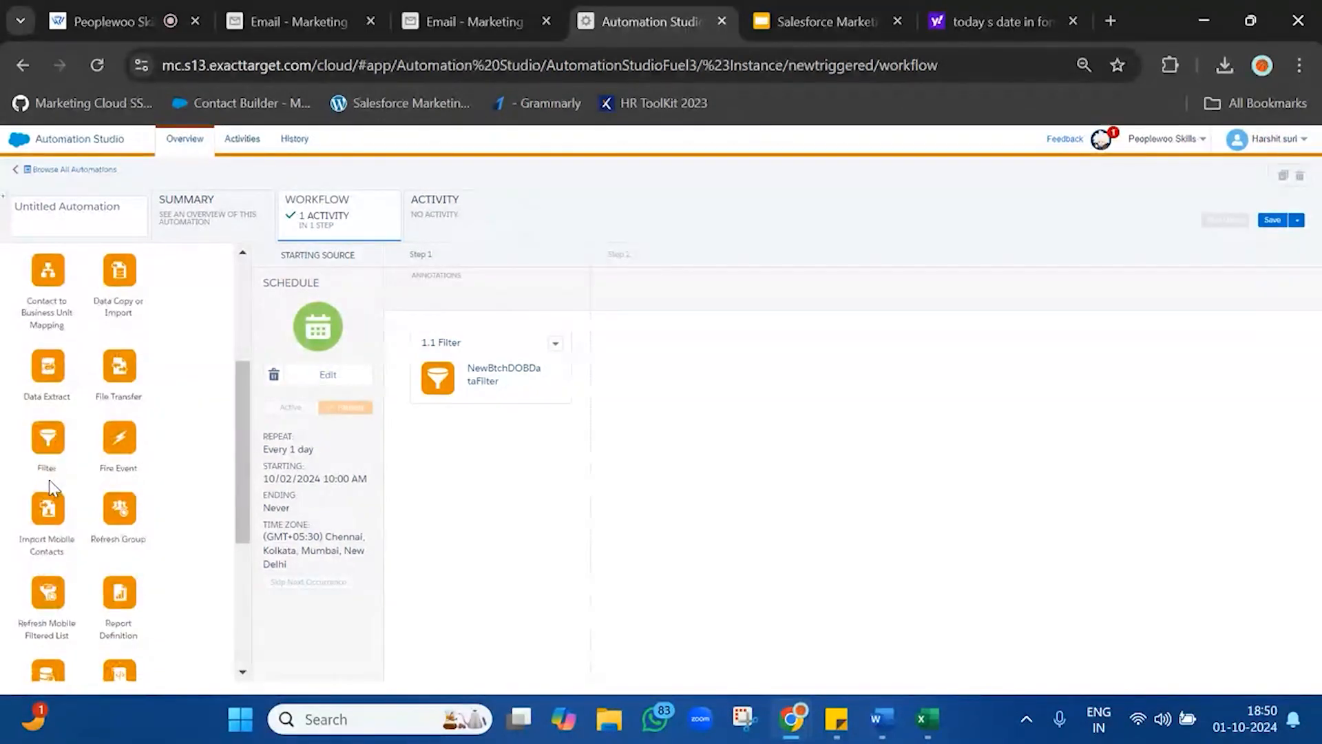
{"action": "scroll", "coordinate": [44, 510], "scroll_direction": "down", "scroll_amount": 3}
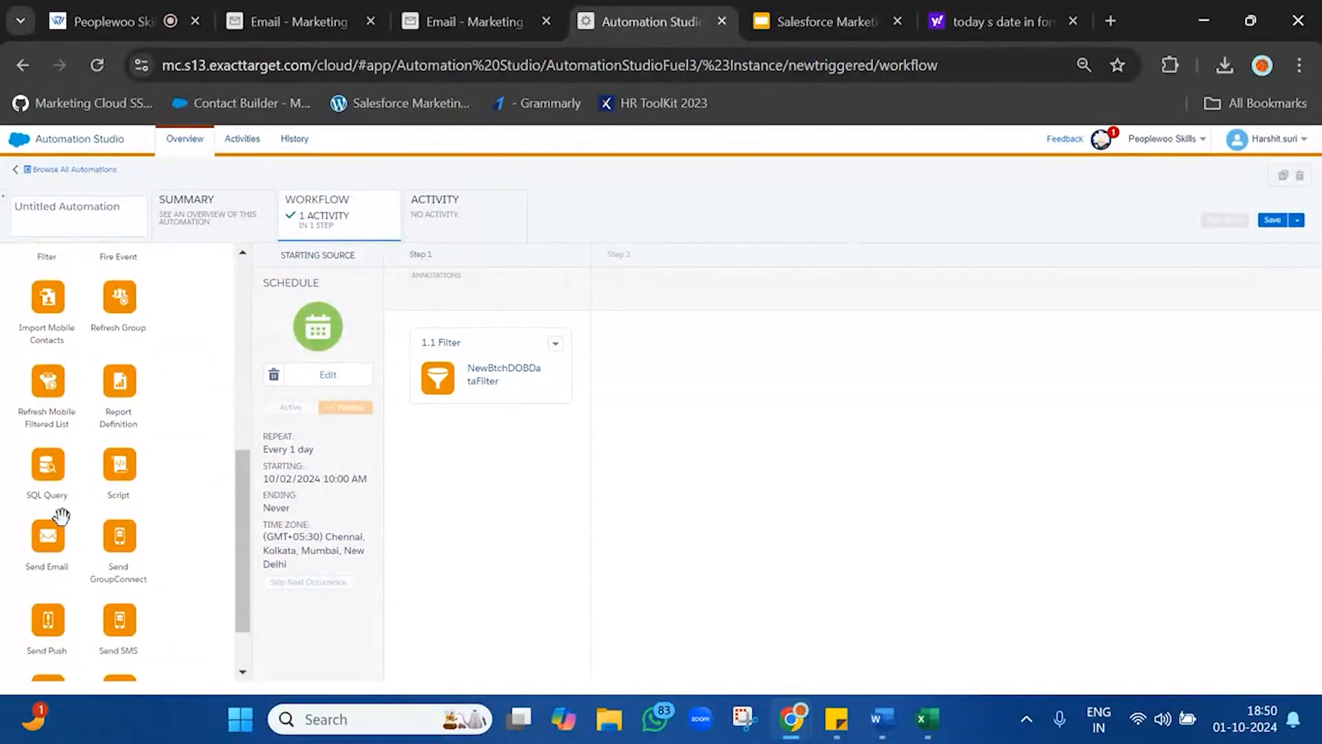
{"action": "left_click_drag", "start_coordinate": [48, 537], "coordinate": [723, 359]}
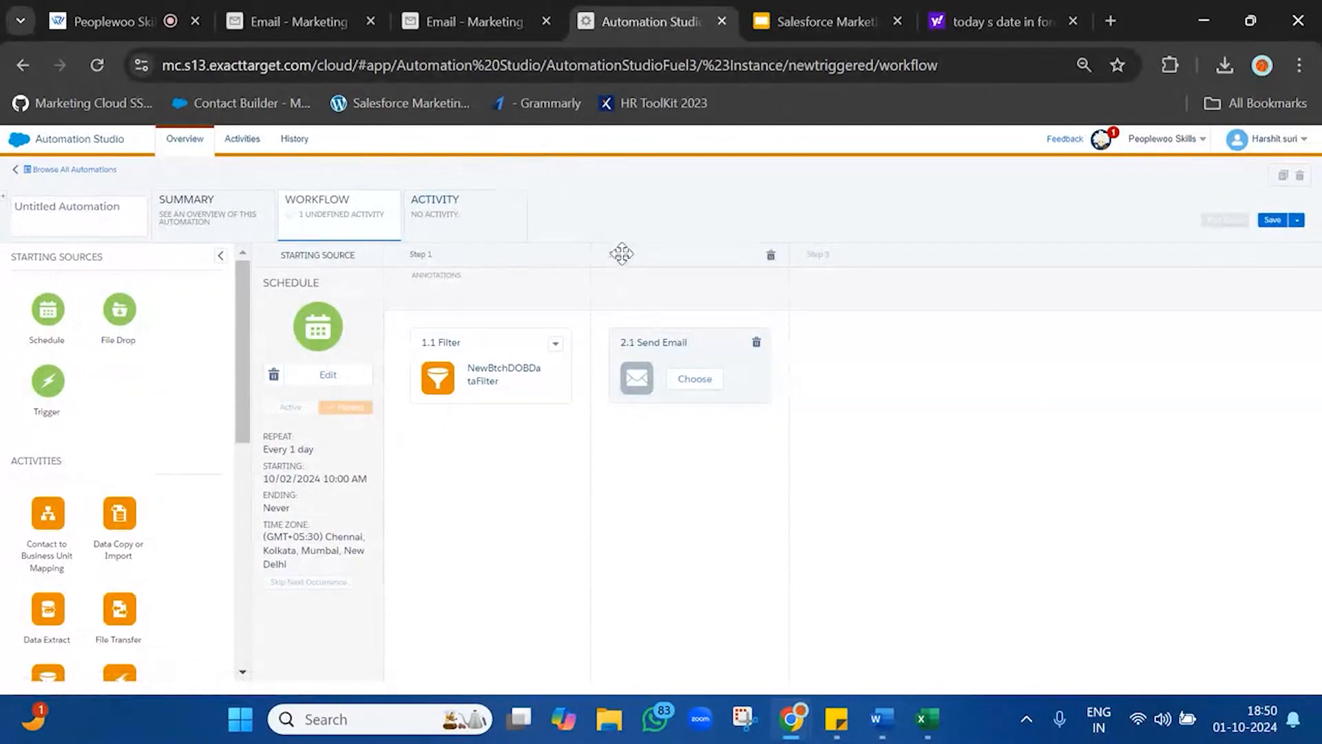
Step: Review the BirthdayProfiles_AutoFilter data extension and the automation's repeat schedule and filter step
{"action": "left_click", "coordinate": [507, 10]}
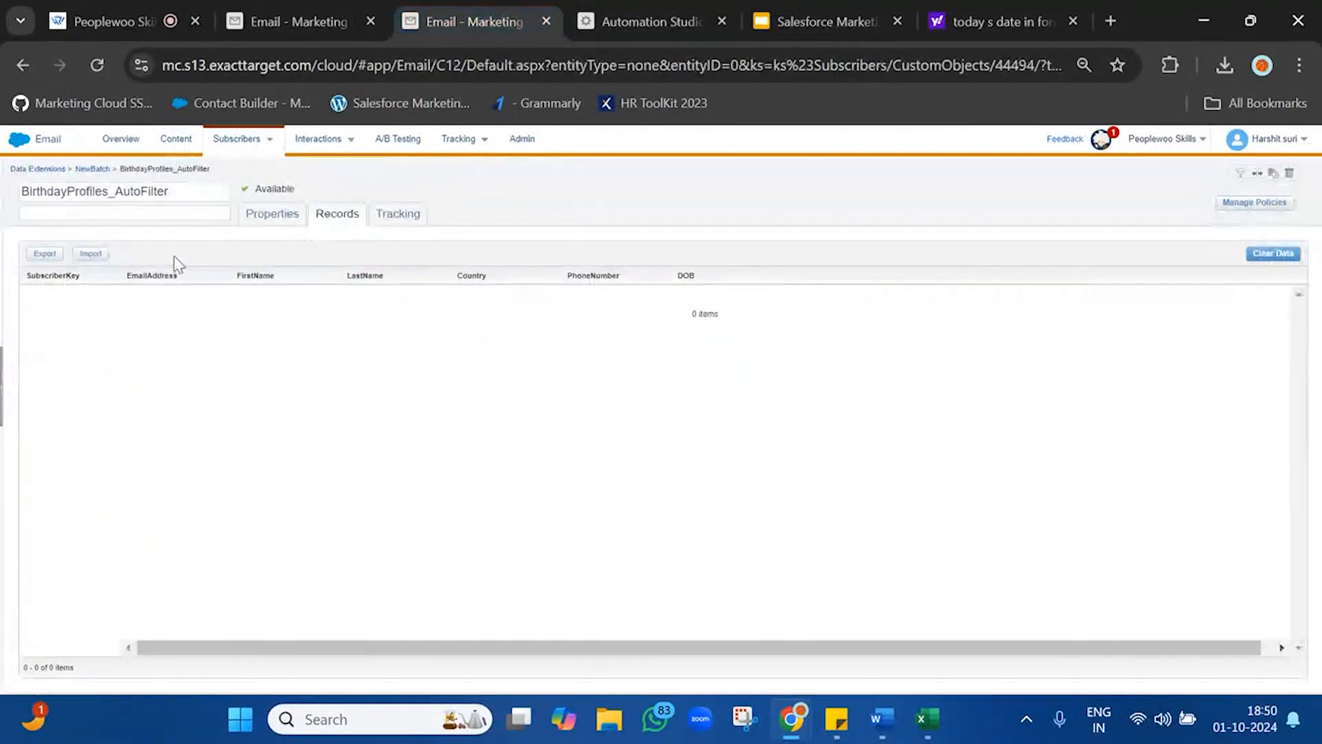
{"action": "left_click", "coordinate": [90, 191]}
{"action": "double_click", "coordinate": [89, 191]}
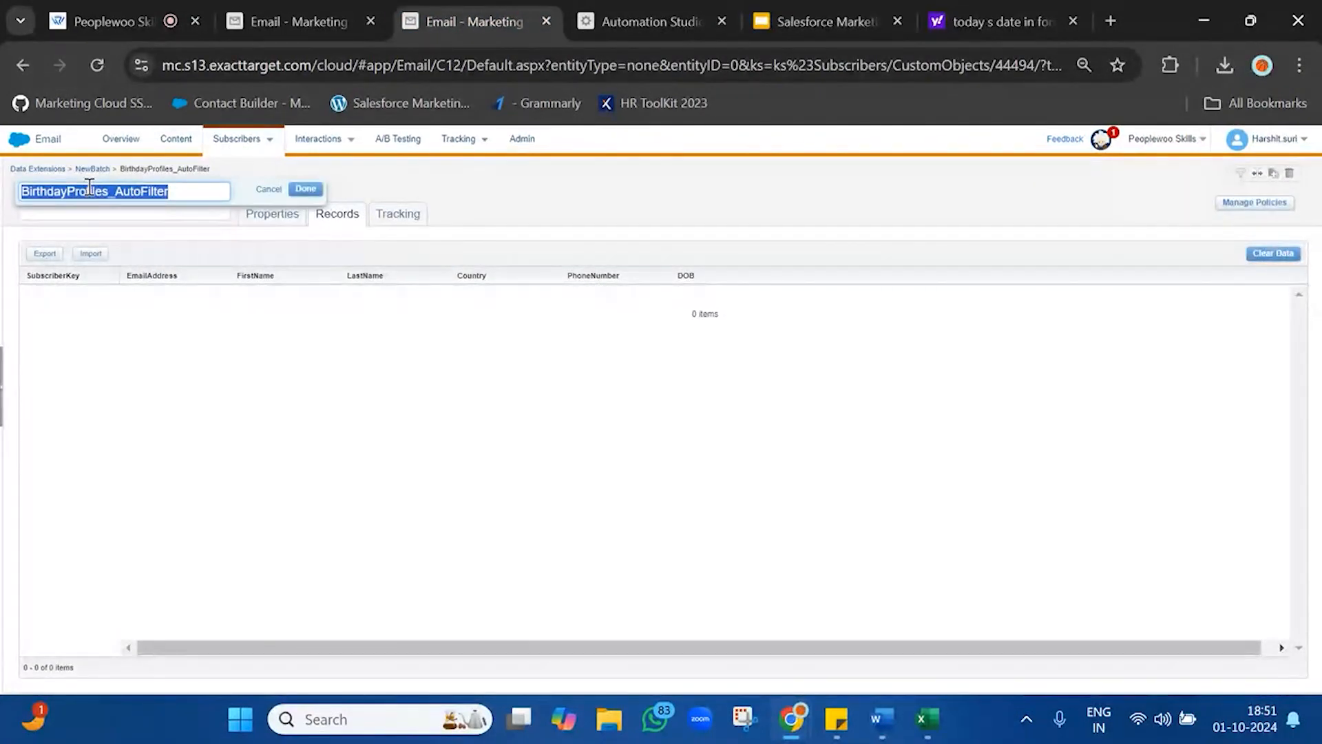
{"action": "left_click", "coordinate": [265, 190]}
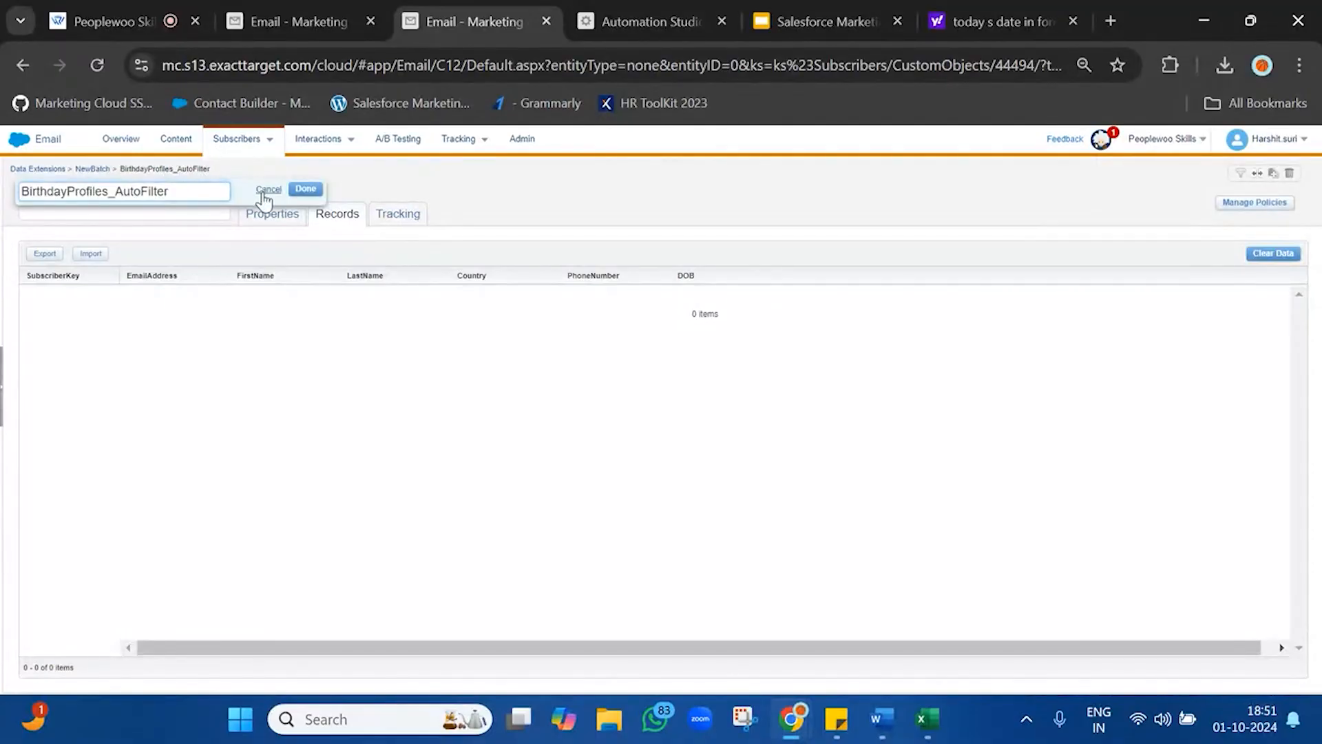
{"action": "left_click", "coordinate": [632, 8]}
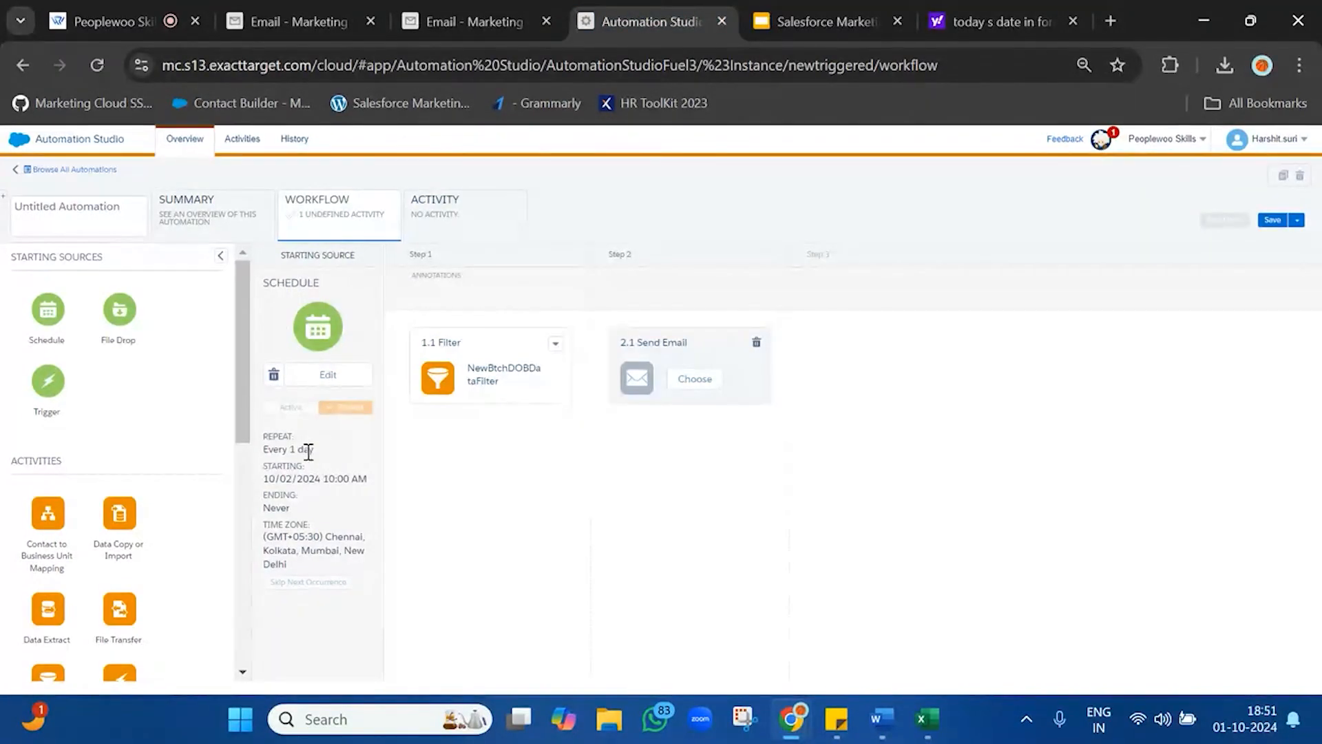
{"action": "triple_click", "coordinate": [308, 451]}
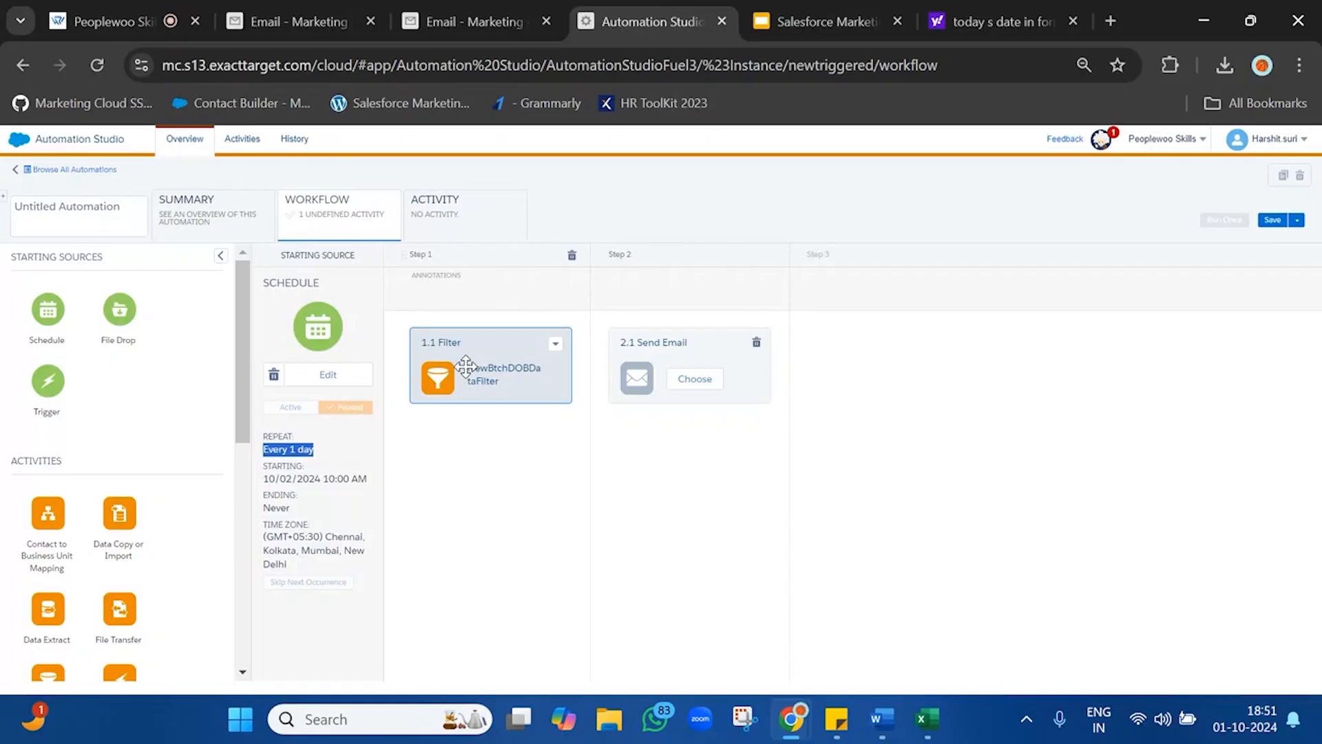
{"action": "left_click", "coordinate": [485, 21]}
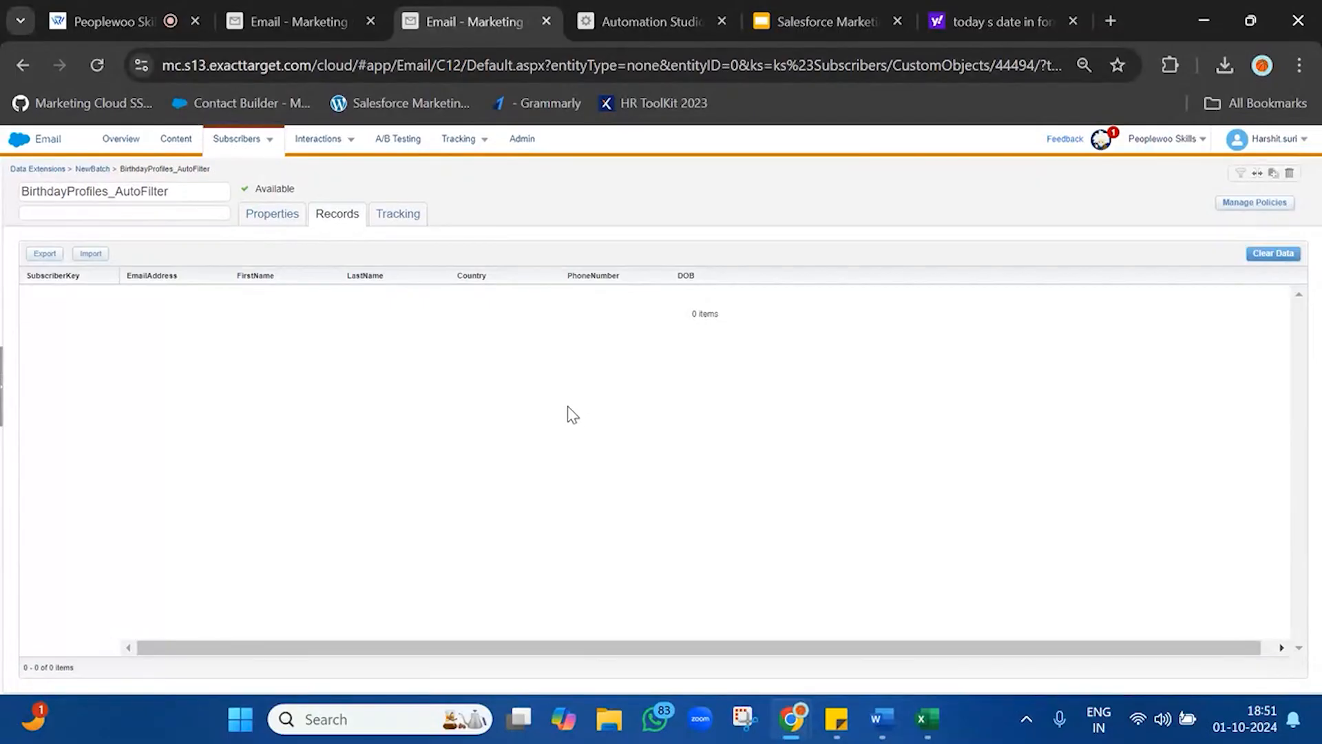
{"action": "left_click", "coordinate": [710, 15]}
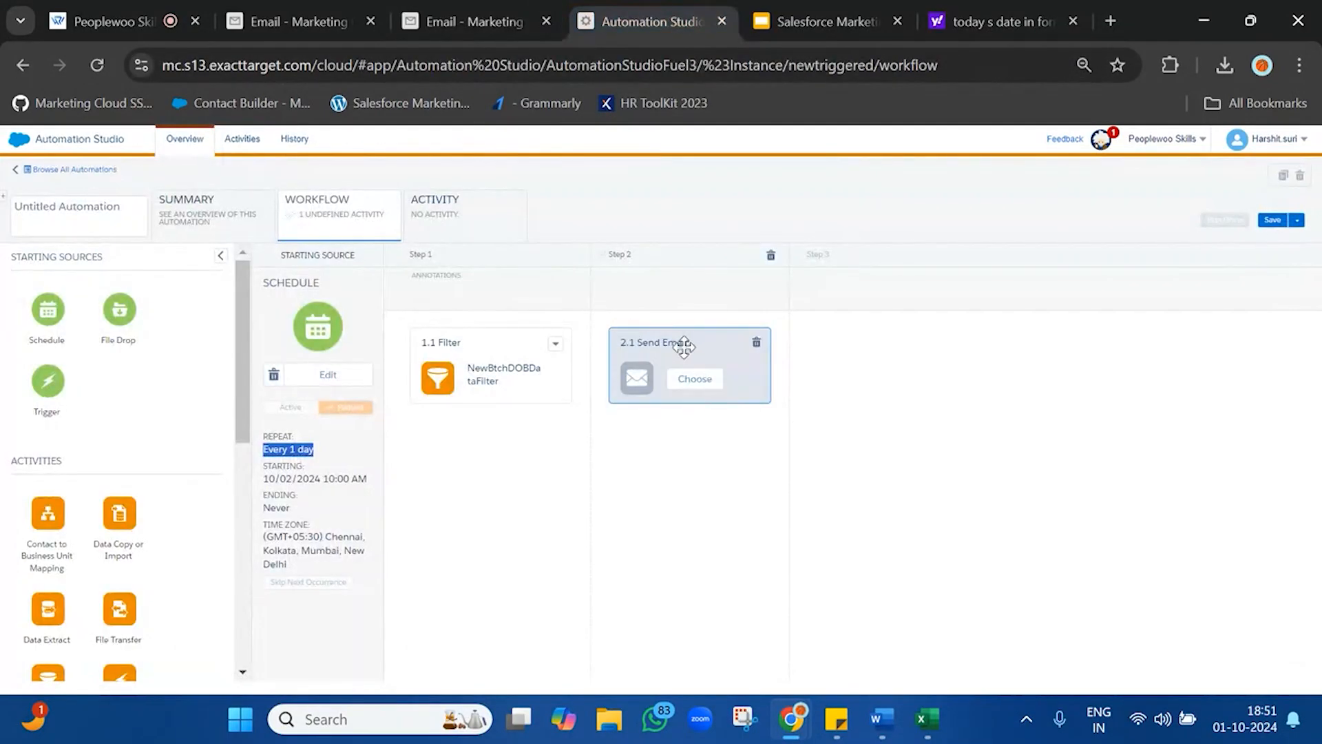
Step: Start creating a new Send Email activity for step 2 and close the browser page with the date search
{"action": "left_click", "coordinate": [695, 378]}
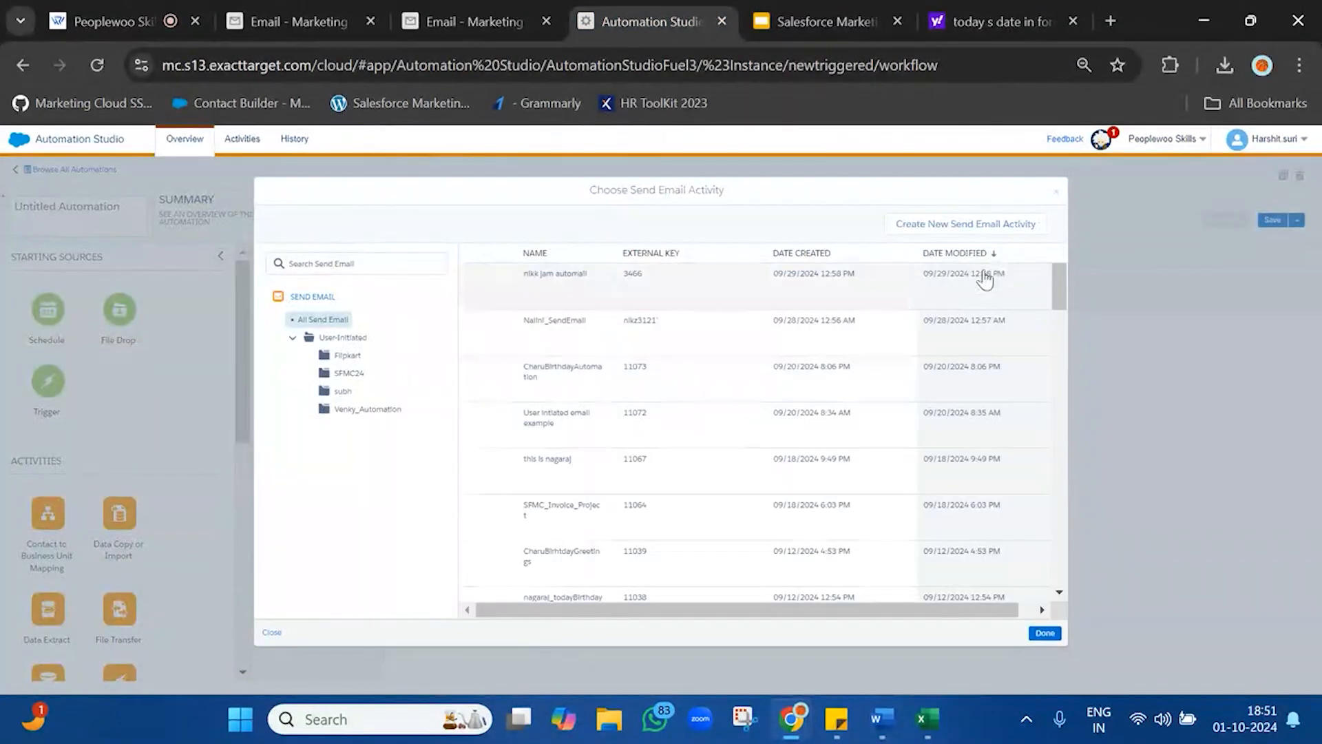
{"action": "left_click", "coordinate": [1026, 223]}
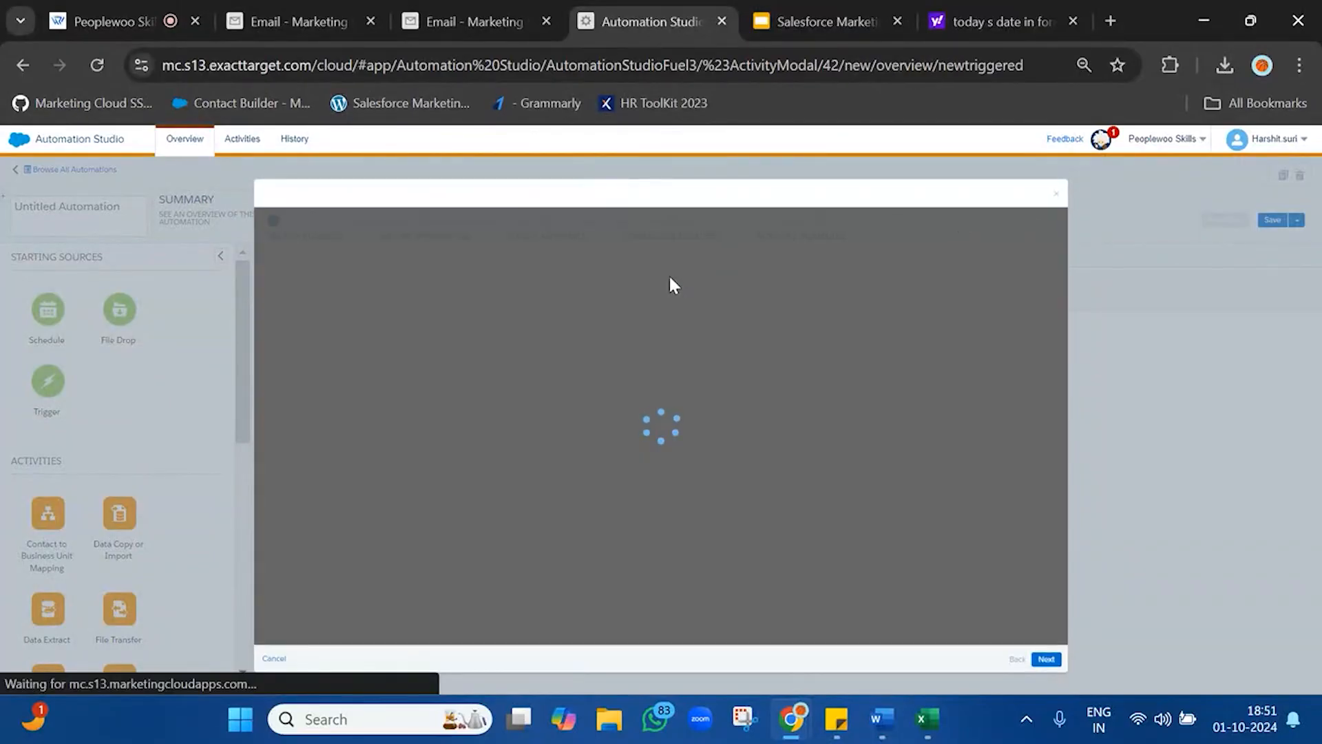
{"action": "left_click", "coordinate": [1073, 21]}
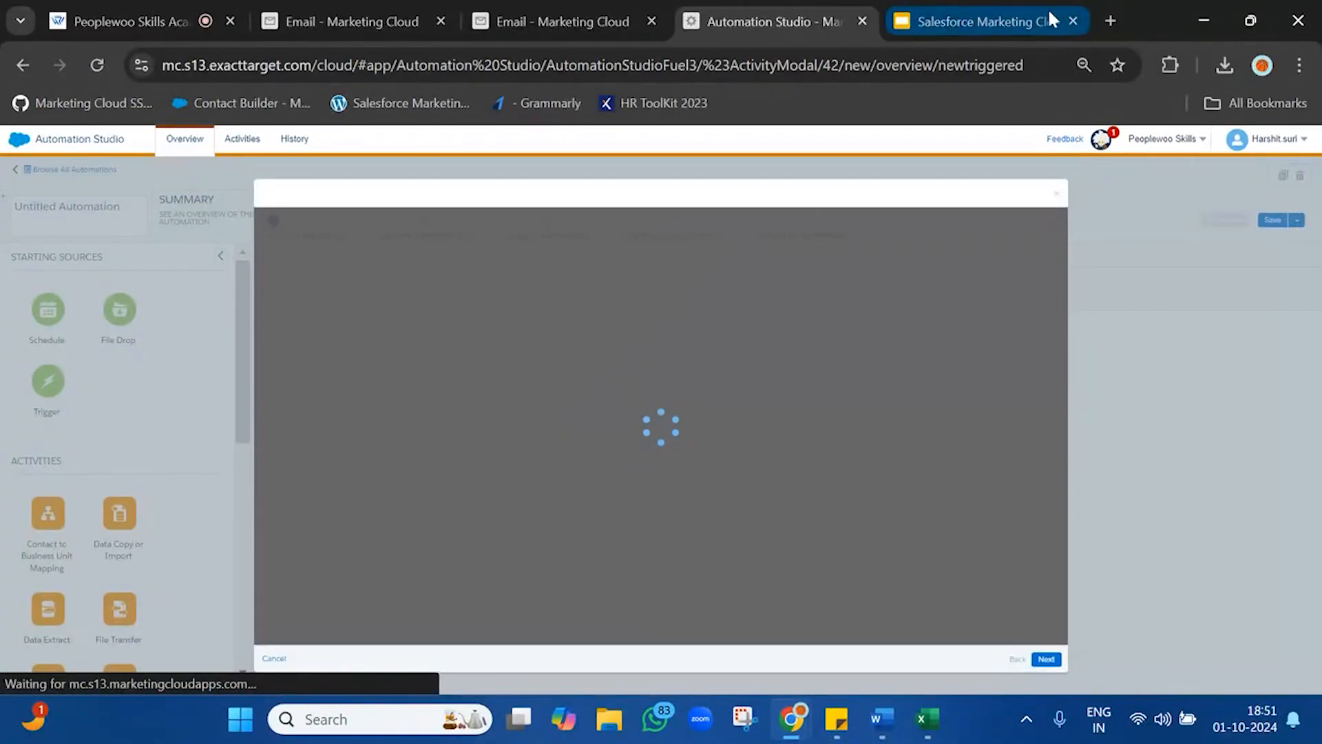
Step: Ask ChatGPT in a new browser page to create HTML and CSS for a birthday greetings email offering 20% off on purchase as loyalty program
{"action": "left_click", "coordinate": [1116, 21]}
{"action": "type", "text": "cha"}
{"action": "key", "text": "Return"}
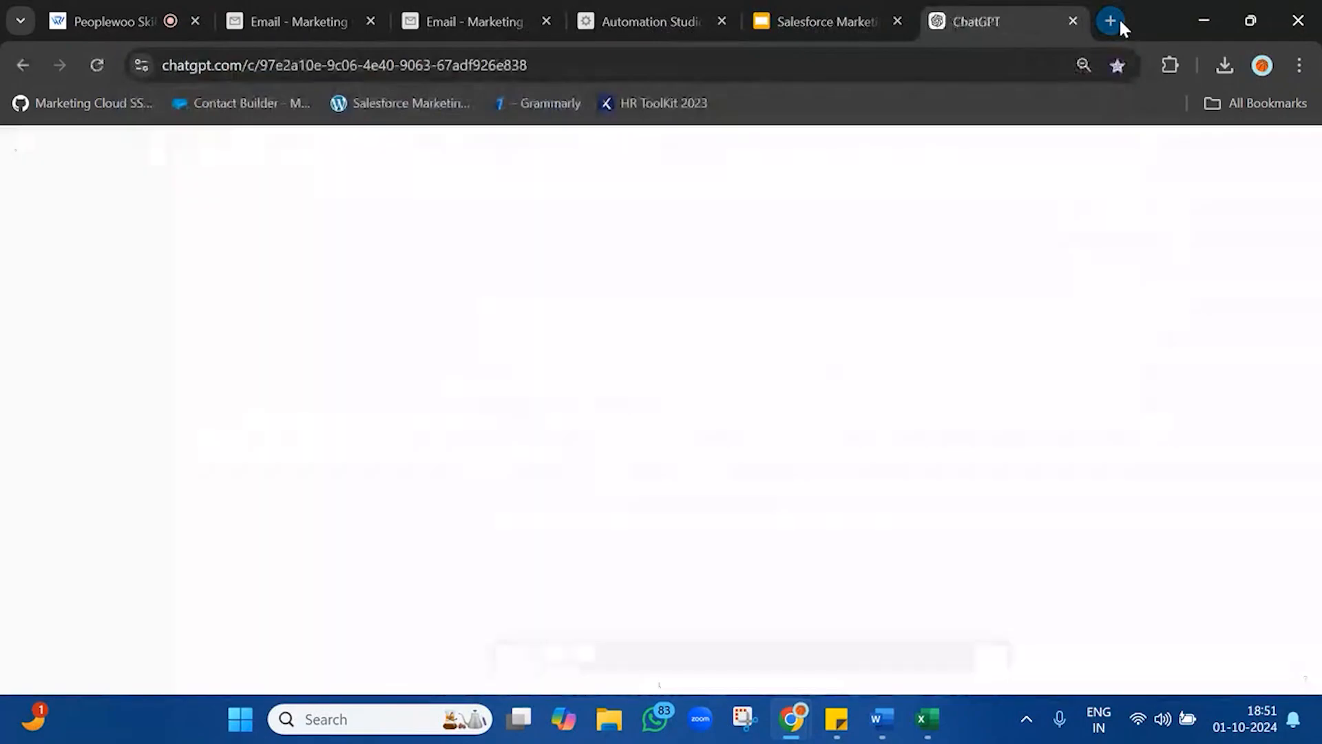
{"action": "type", "text": "creat"}
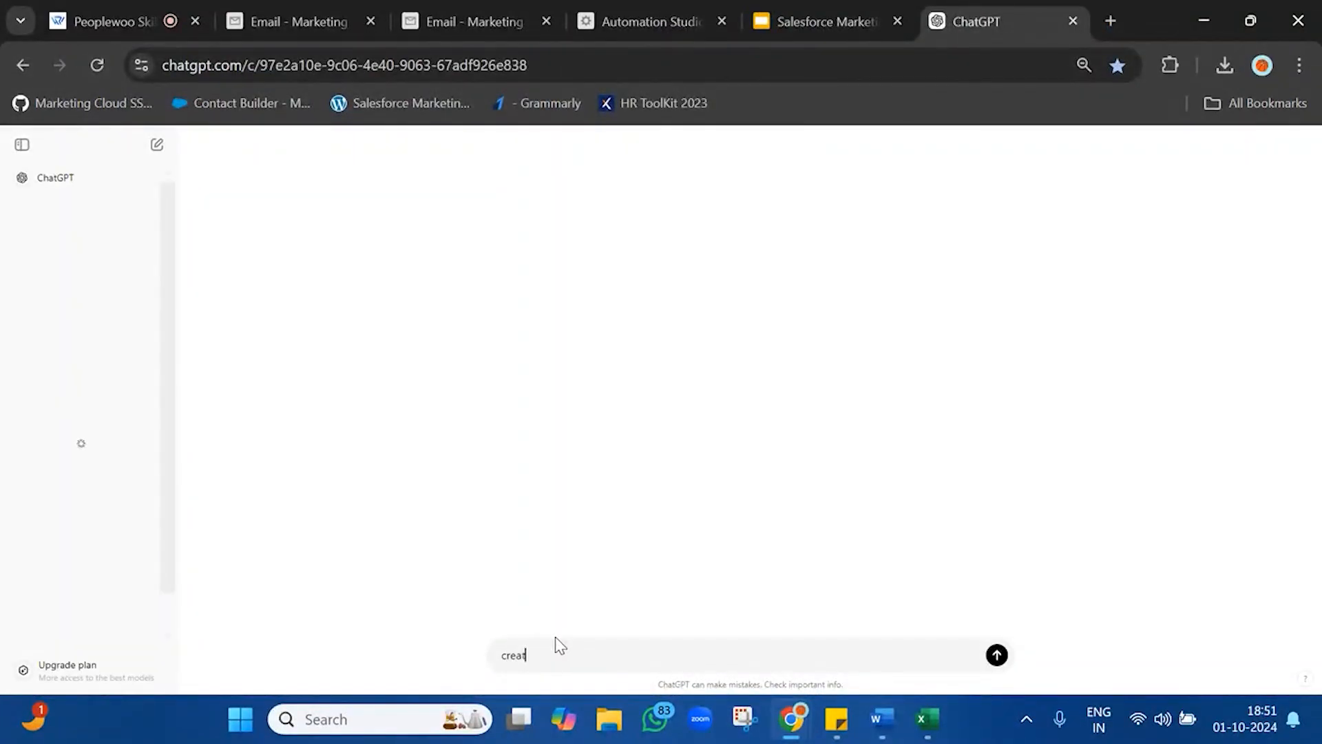
{"action": "type", "text": "e html css for "}
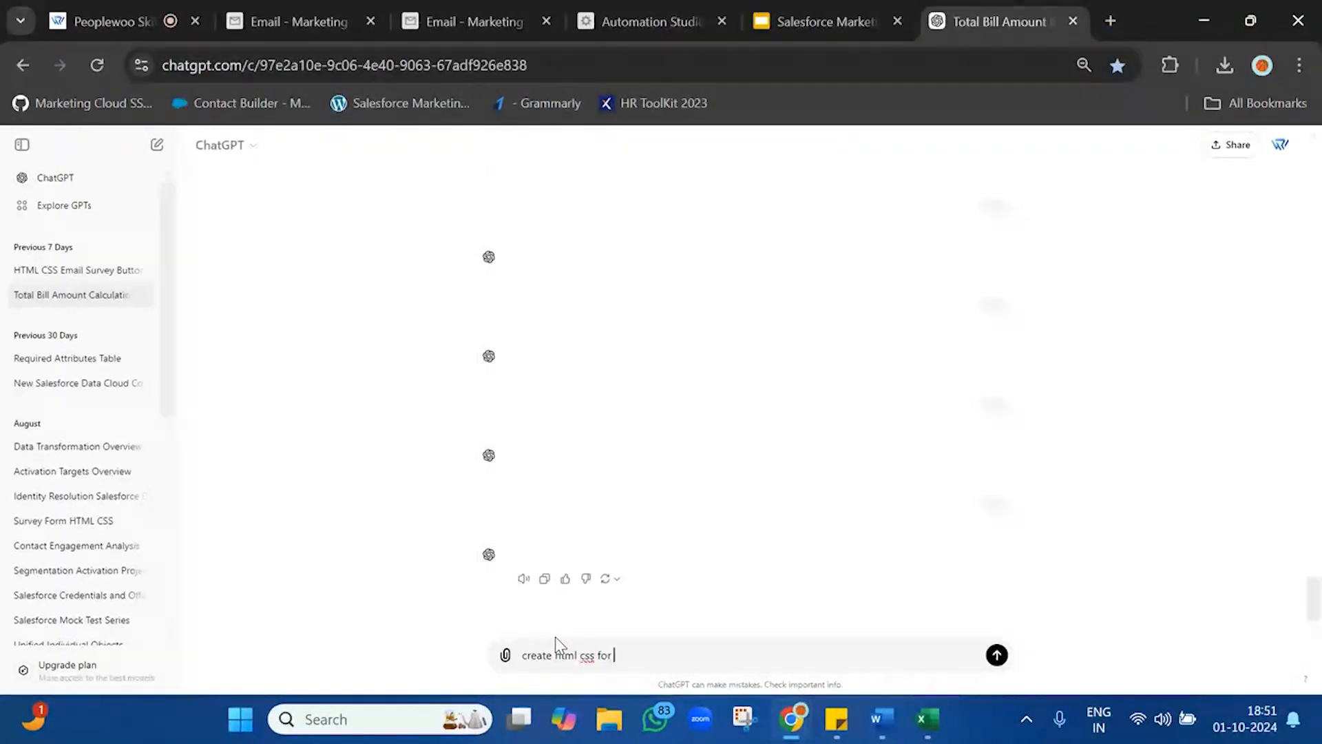
{"action": "type", "text": "virthday"}
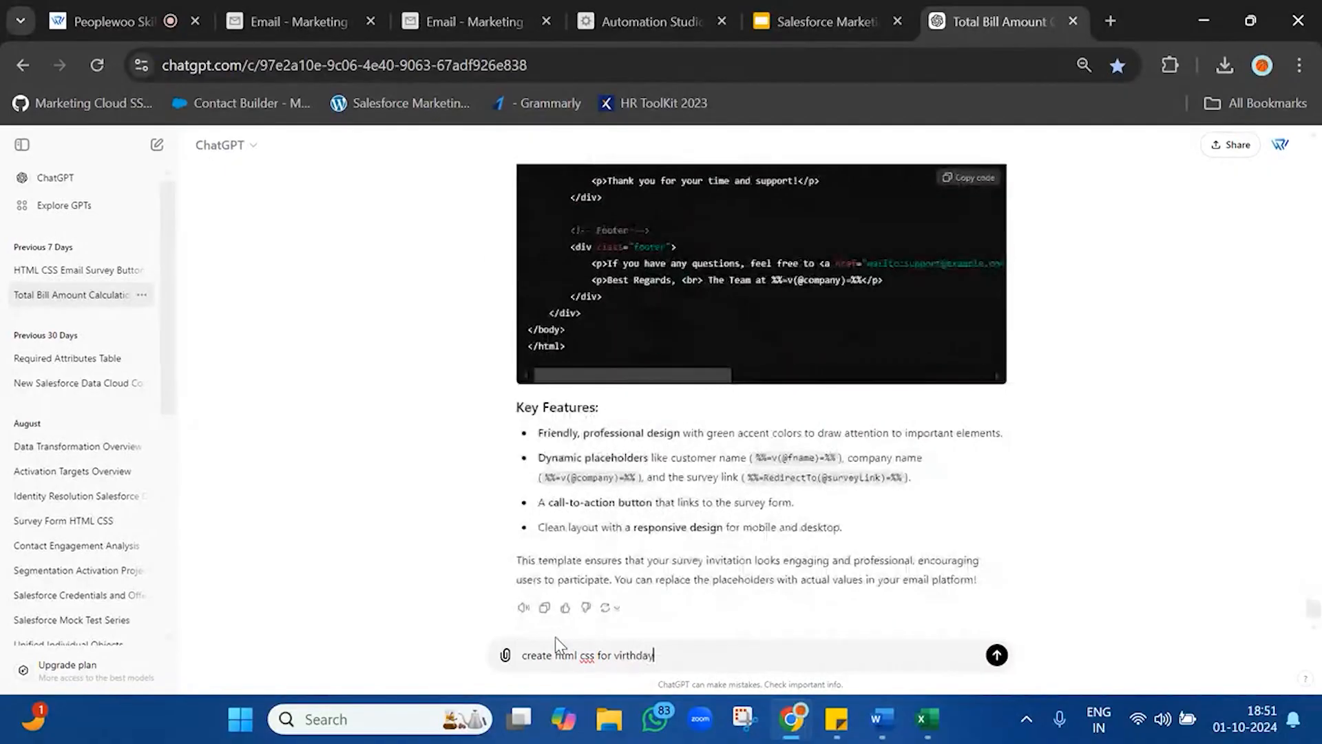
{"action": "type", "text": " greeting"}
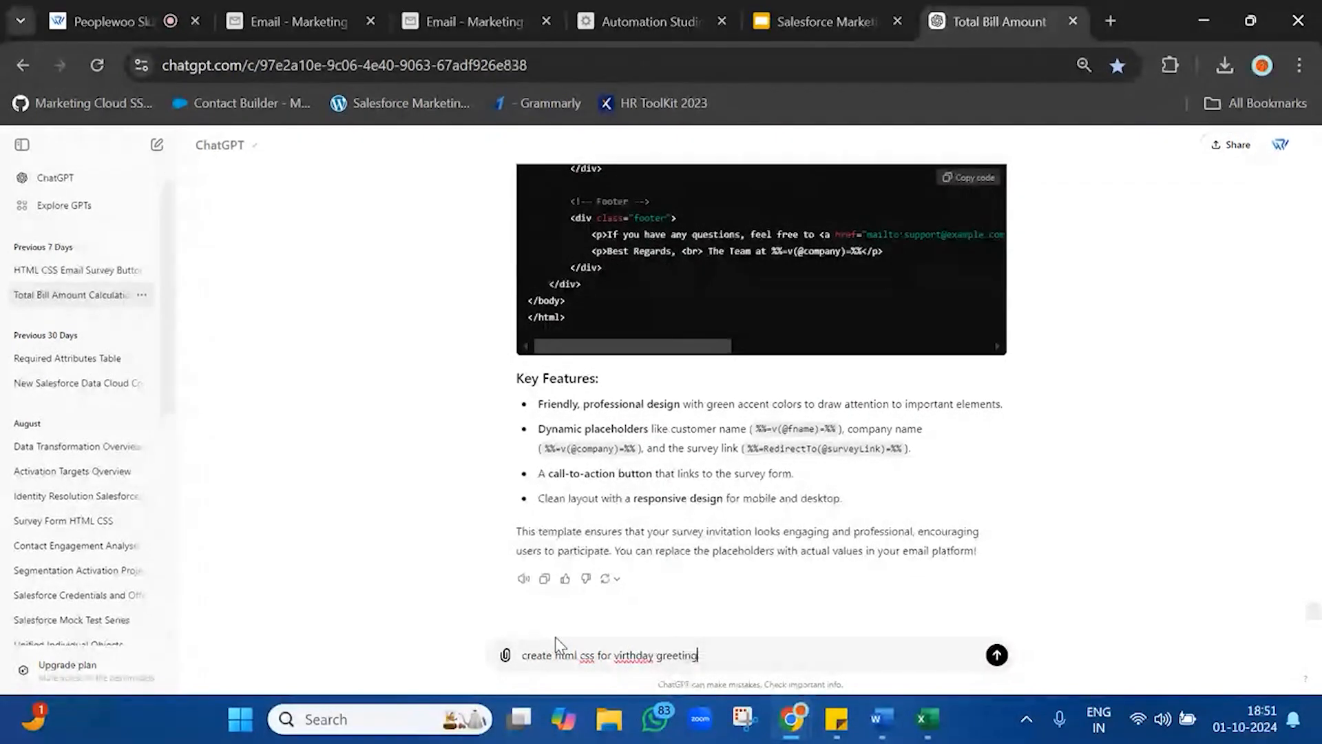
{"action": "type", "text": "ss emil and offer 20% off on purchase as loyalty program"}
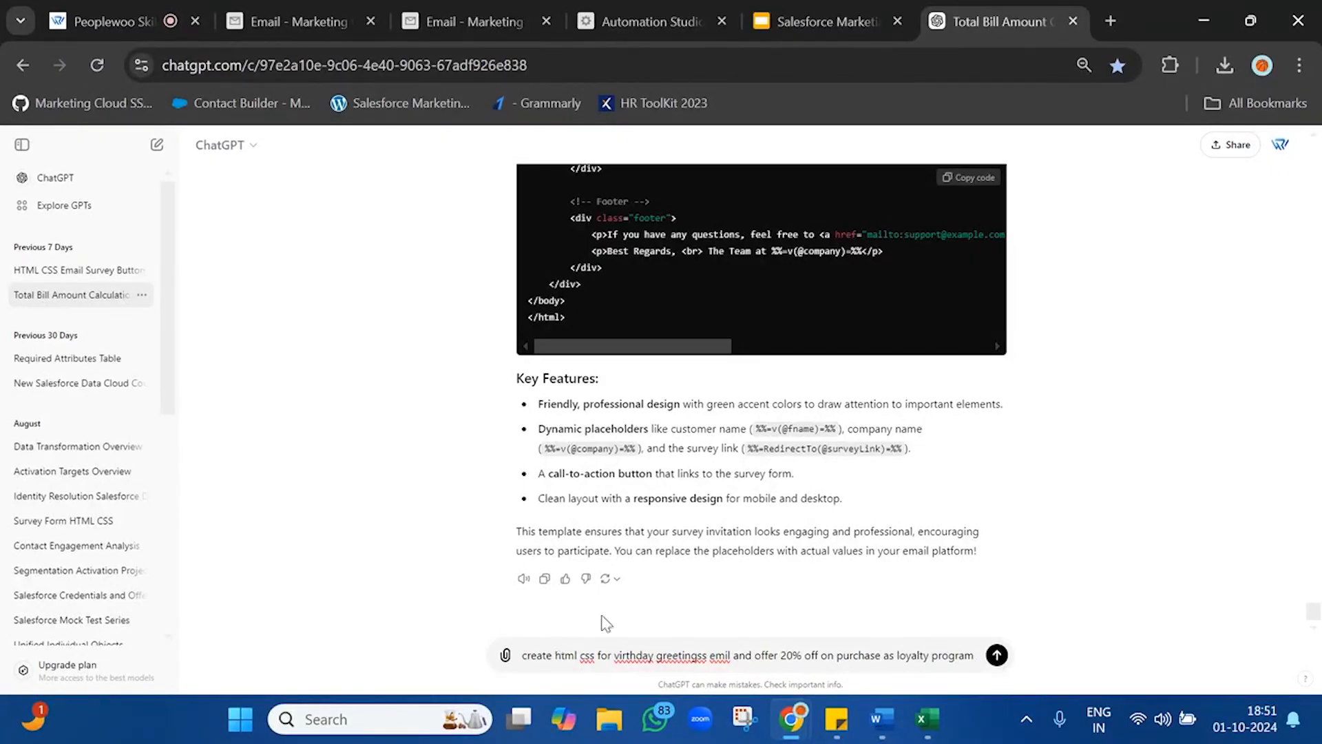
{"action": "key", "text": "Return"}
Step: Return to the new Send Email activity and look through the available emails and content folders
{"action": "left_click", "coordinate": [647, 21]}
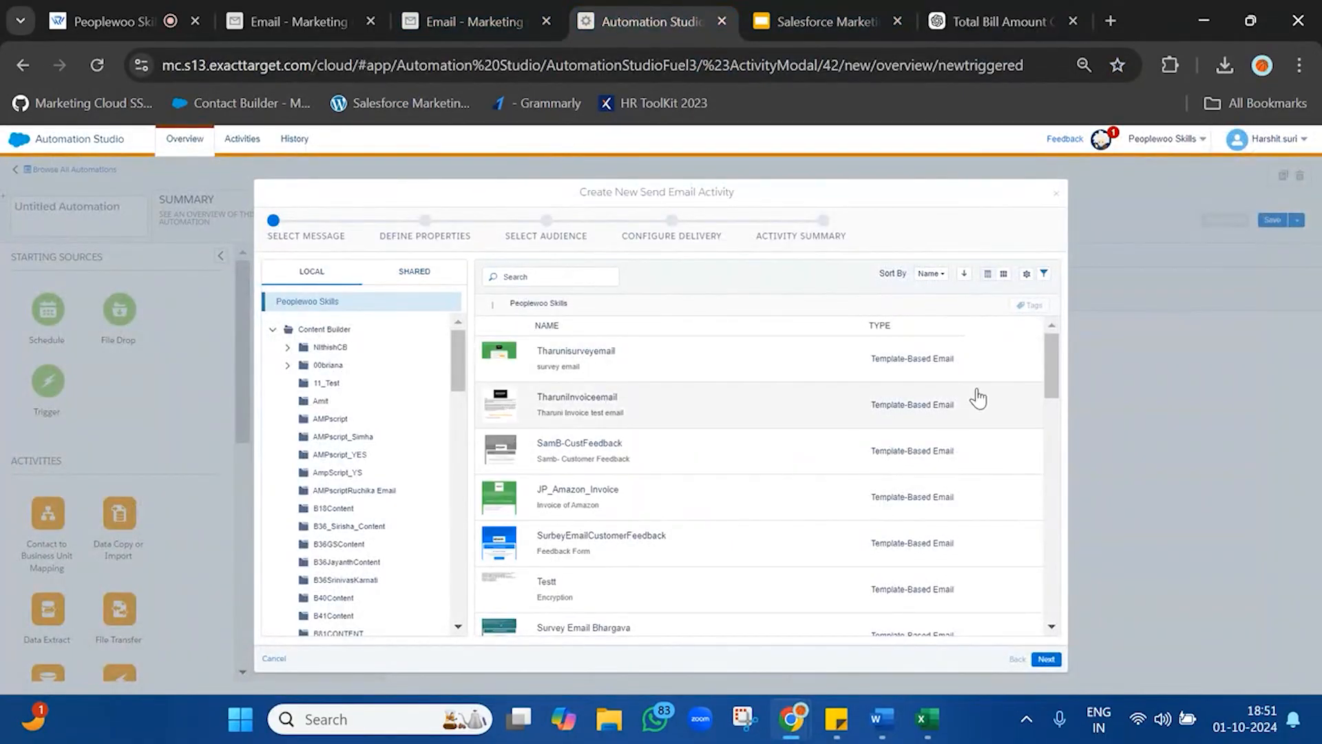
{"action": "scroll", "coordinate": [978, 399], "scroll_direction": "down", "scroll_amount": 10}
{"action": "scroll", "coordinate": [975, 393], "scroll_direction": "up", "scroll_amount": 10}
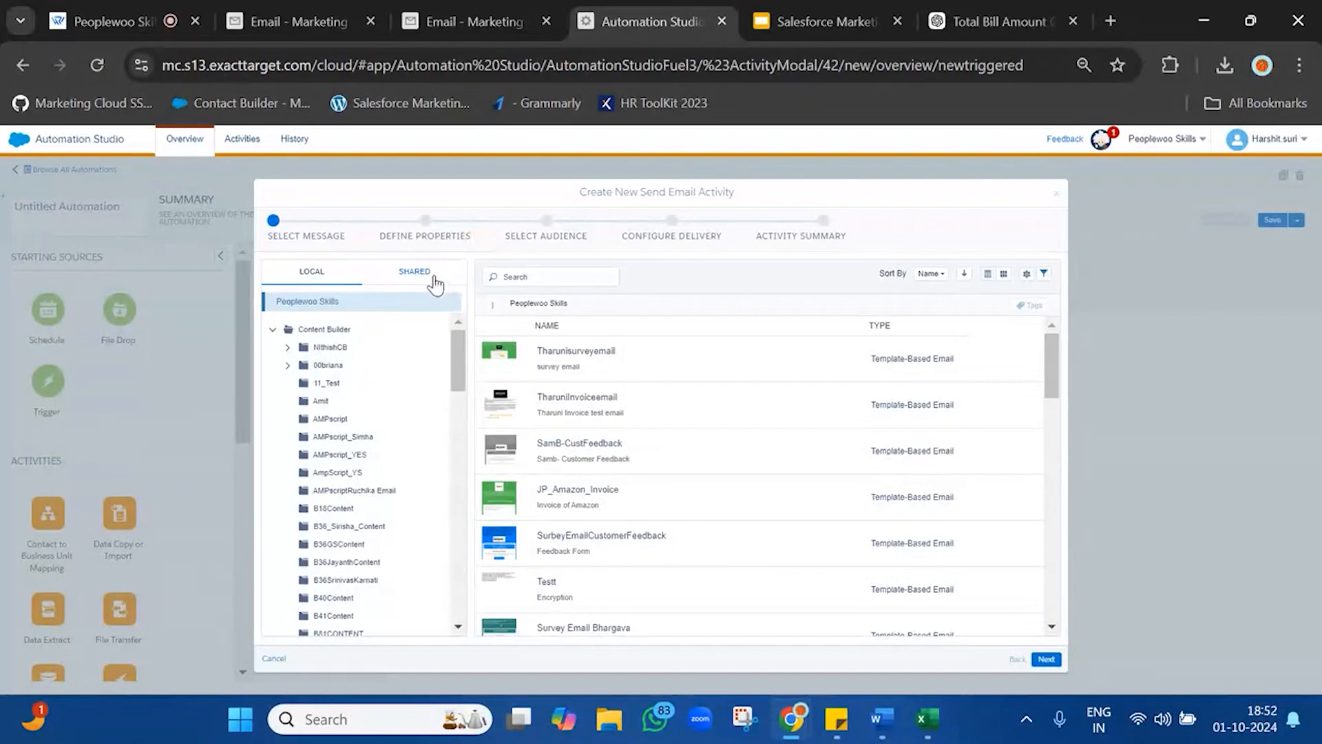
{"action": "left_click_drag", "start_coordinate": [1048, 352], "coordinate": [1040, 646]}
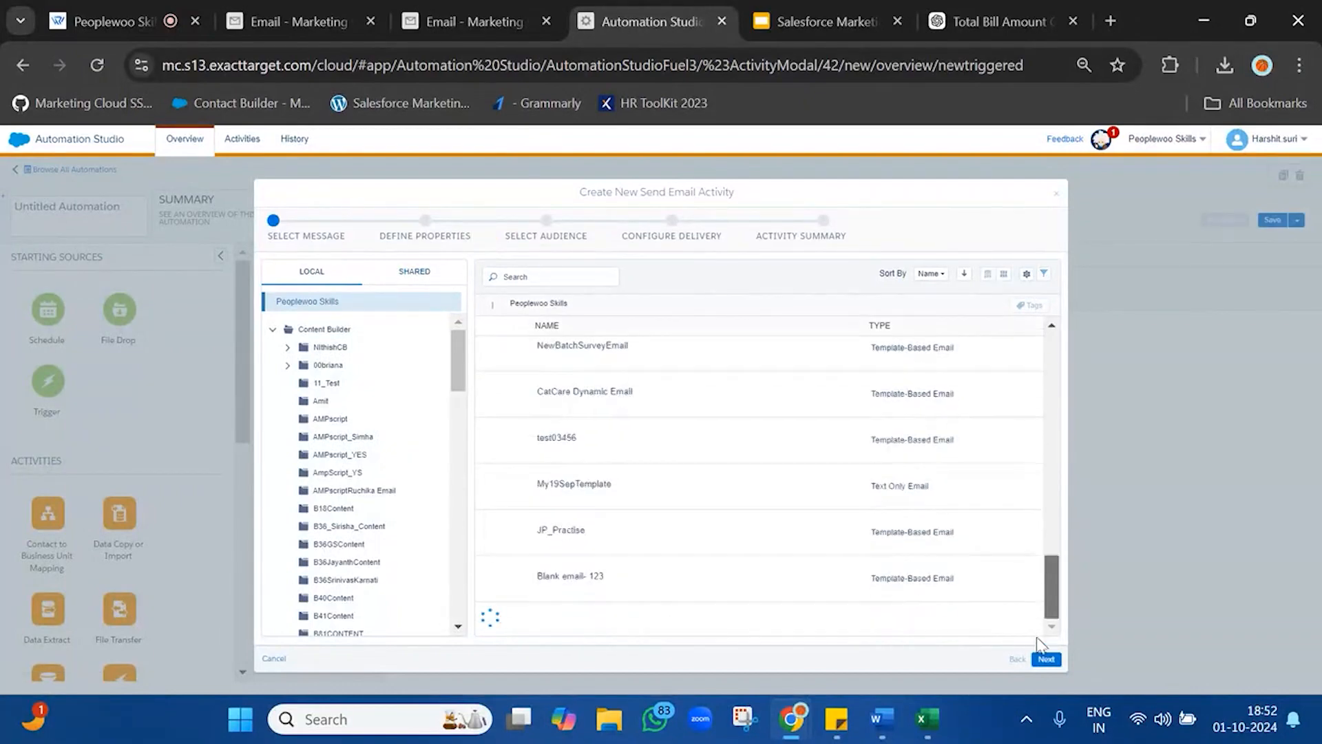
{"action": "scroll", "coordinate": [365, 506], "scroll_direction": "down", "scroll_amount": 5}
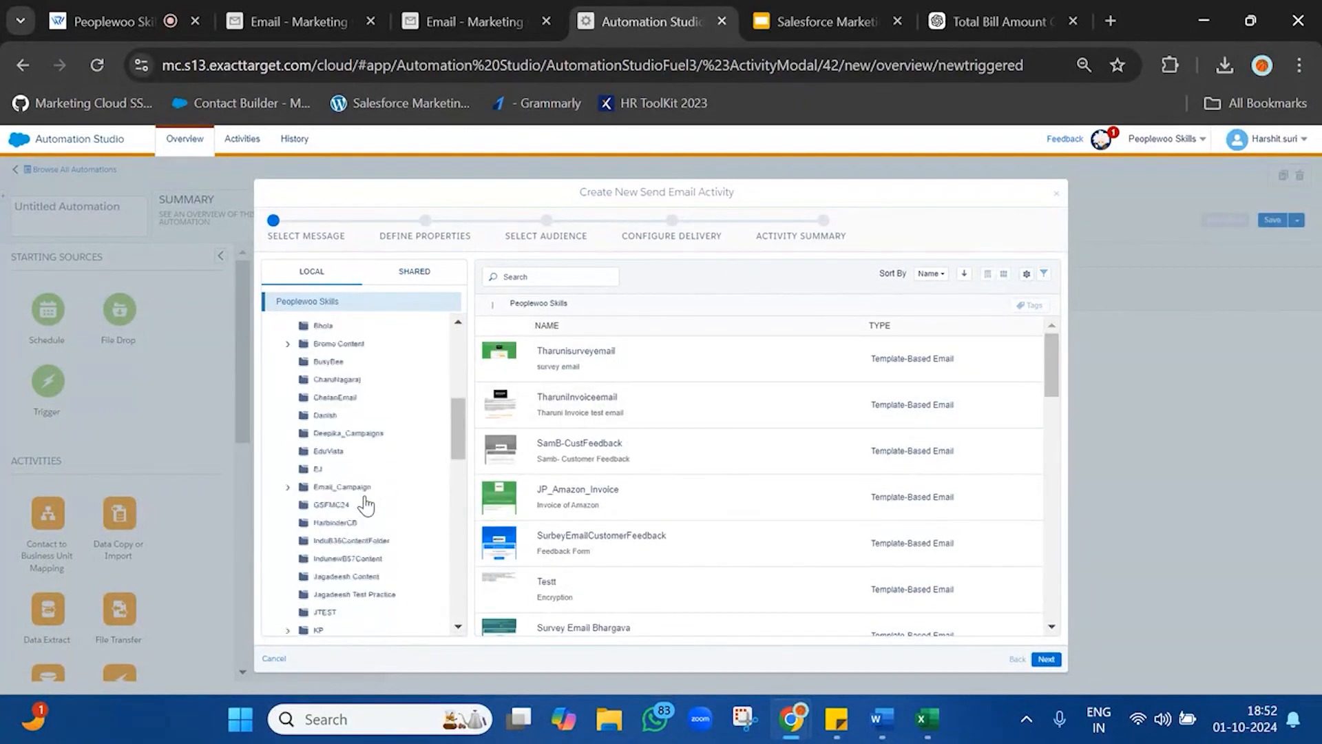
{"action": "scroll", "coordinate": [365, 506], "scroll_direction": "up", "scroll_amount": 3}
{"action": "scroll", "coordinate": [336, 428], "scroll_direction": "up", "scroll_amount": 3}
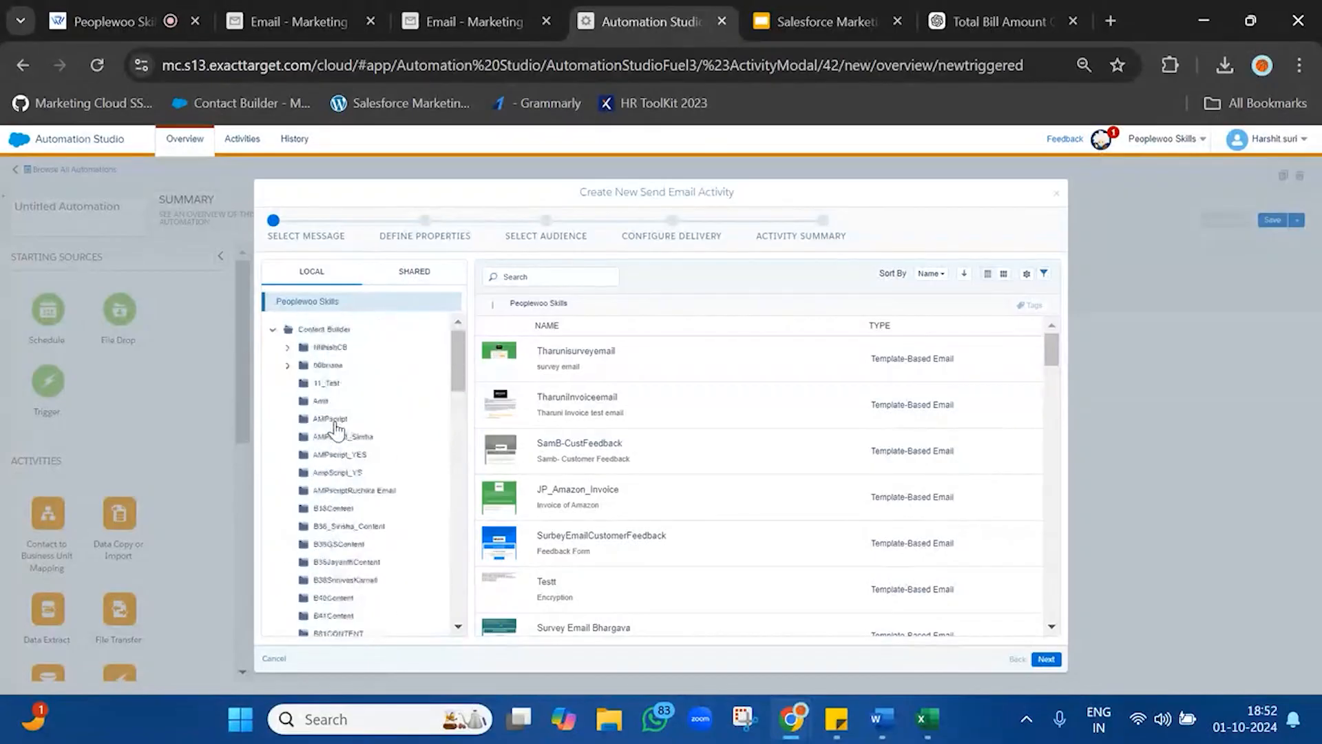
{"action": "scroll", "coordinate": [333, 551], "scroll_direction": "down", "scroll_amount": 1}
{"action": "scroll", "coordinate": [334, 551], "scroll_direction": "down", "scroll_amount": 6}
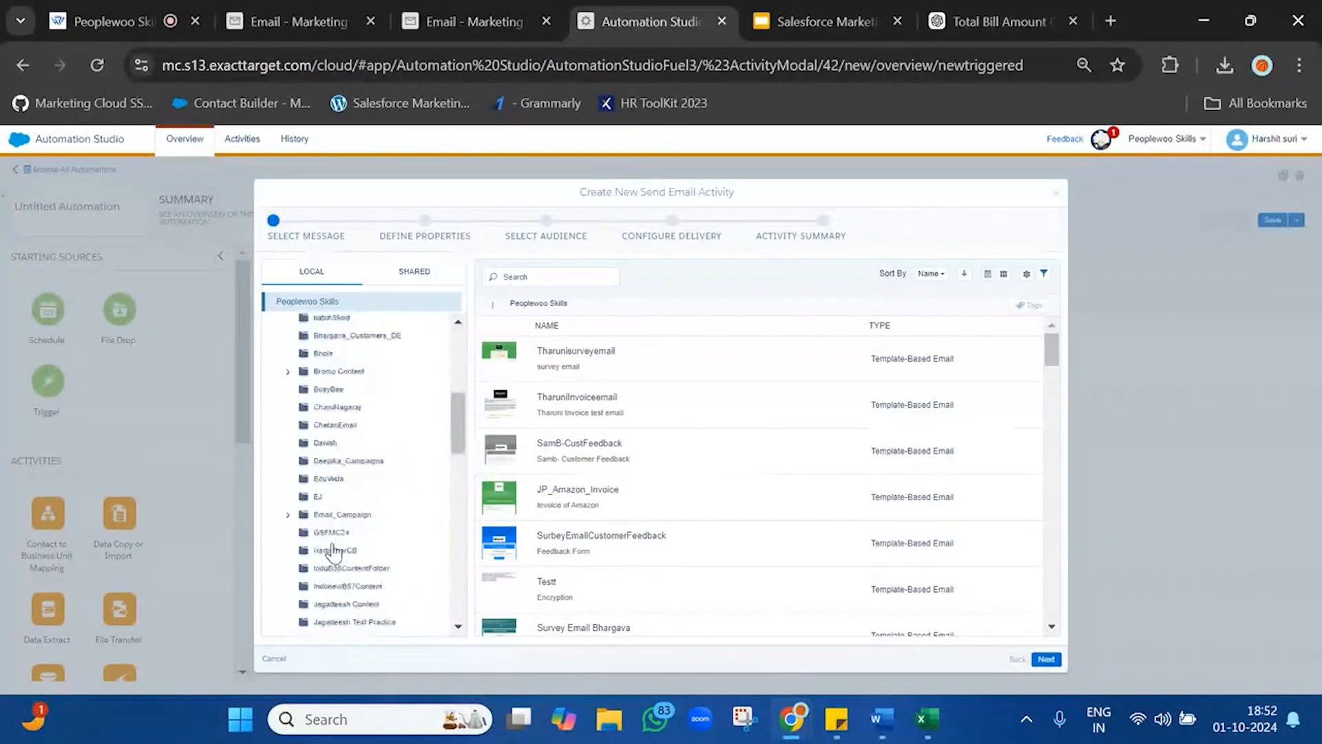
Step: Locate the NewBatchContent folder in the message selection and list the emails it holds
{"action": "key", "text": "ctrl+f"}
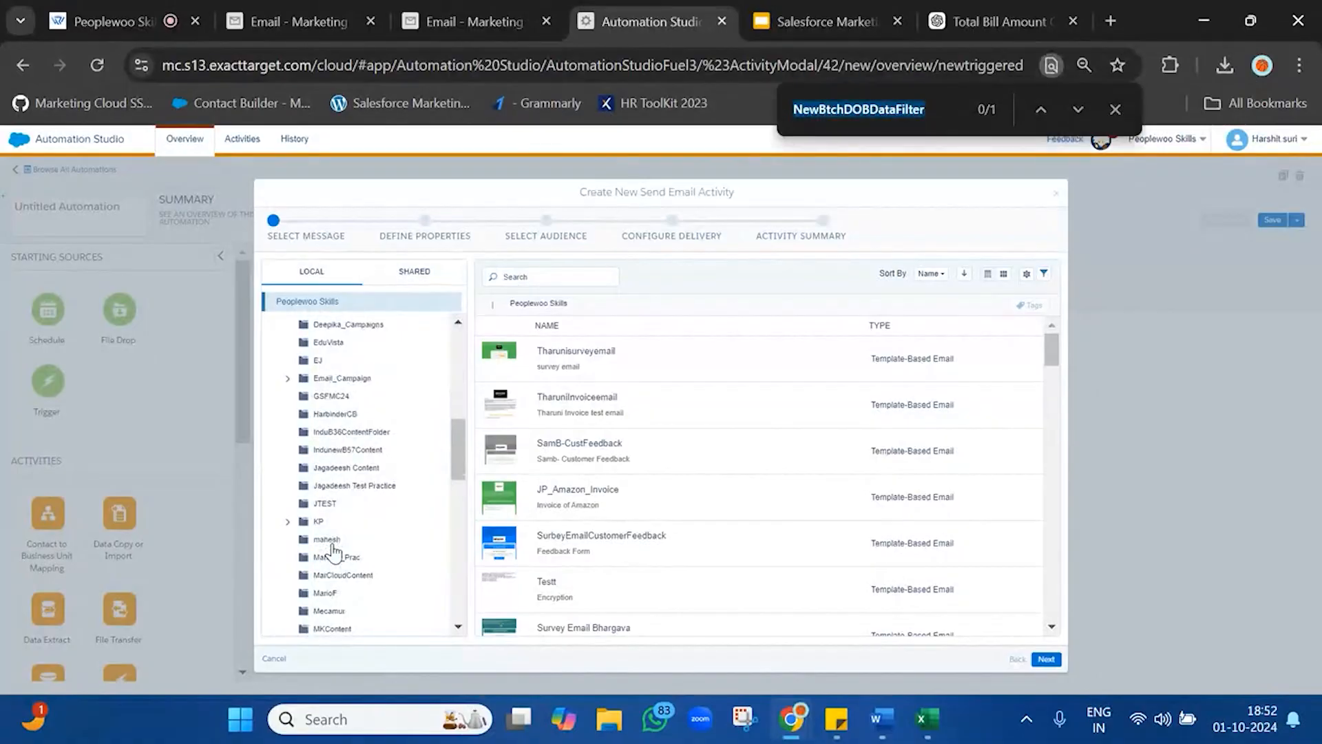
{"action": "type", "text": "B"}
{"action": "key", "text": "BackSpace"}
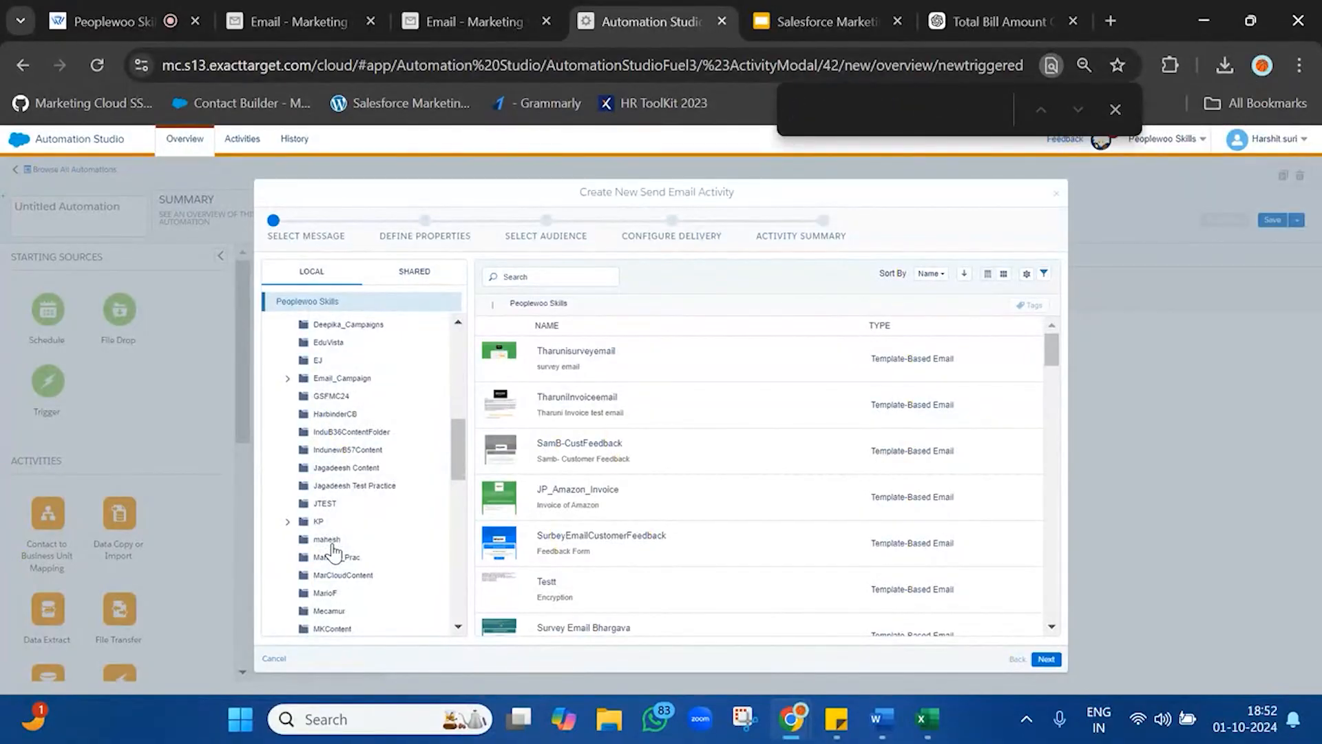
{"action": "key", "text": "Return"}
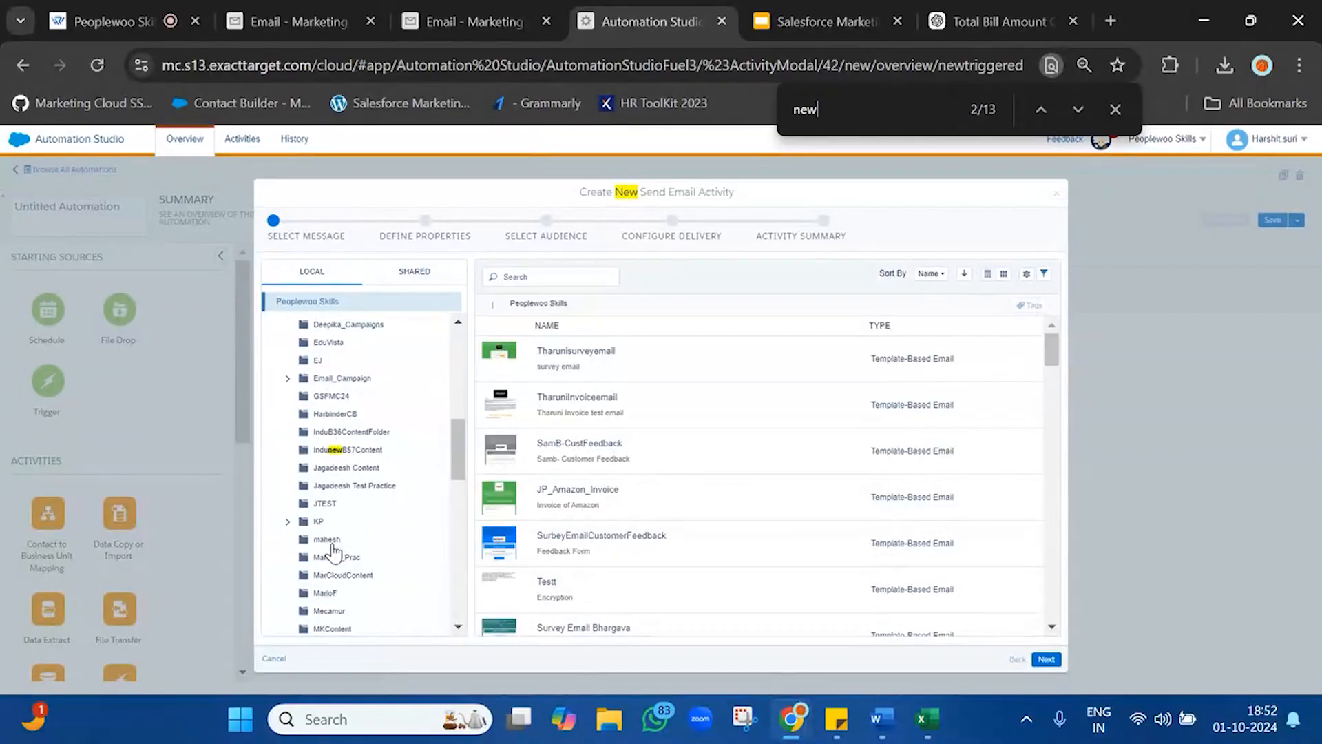
{"action": "key", "text": "Return"}
{"action": "type", "text": "w"}
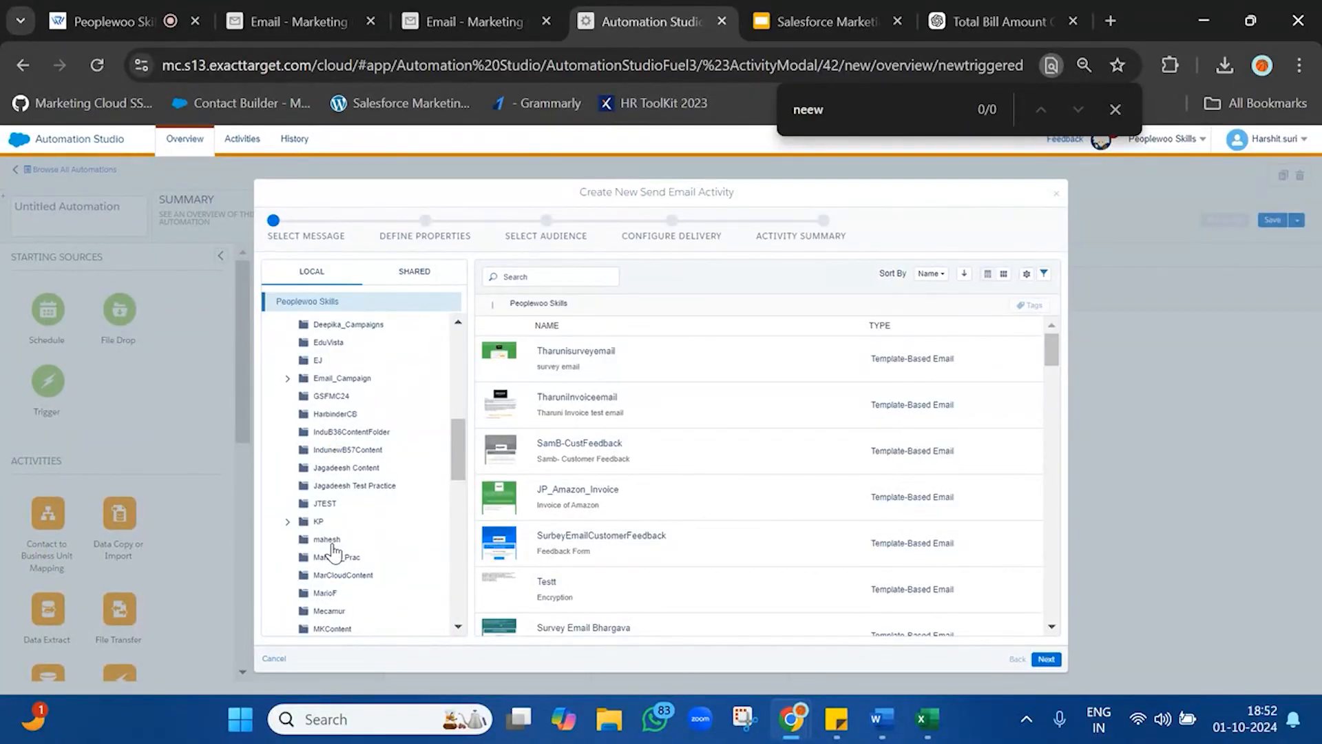
{"action": "scroll", "coordinate": [344, 475], "scroll_direction": "down", "scroll_amount": 3}
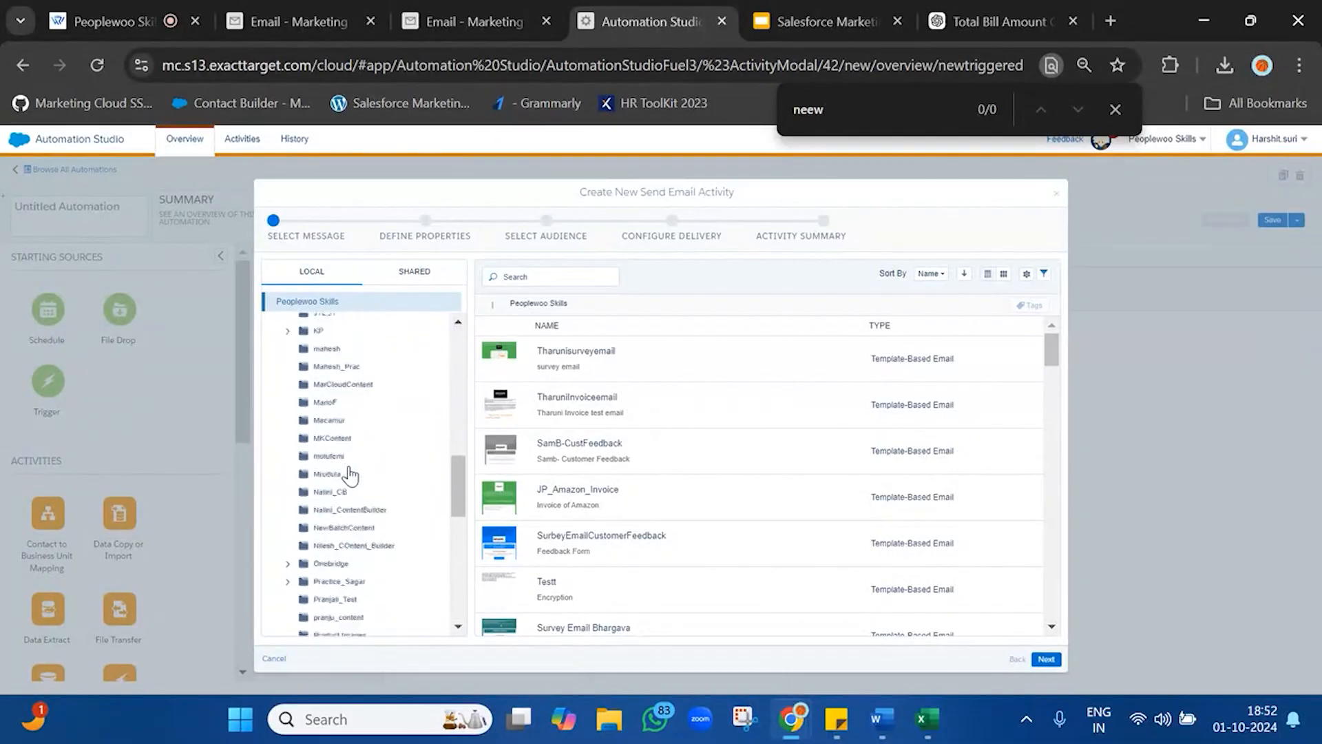
{"action": "scroll", "coordinate": [349, 475], "scroll_direction": "up", "scroll_amount": 9}
{"action": "scroll", "coordinate": [336, 525], "scroll_direction": "down", "scroll_amount": 2}
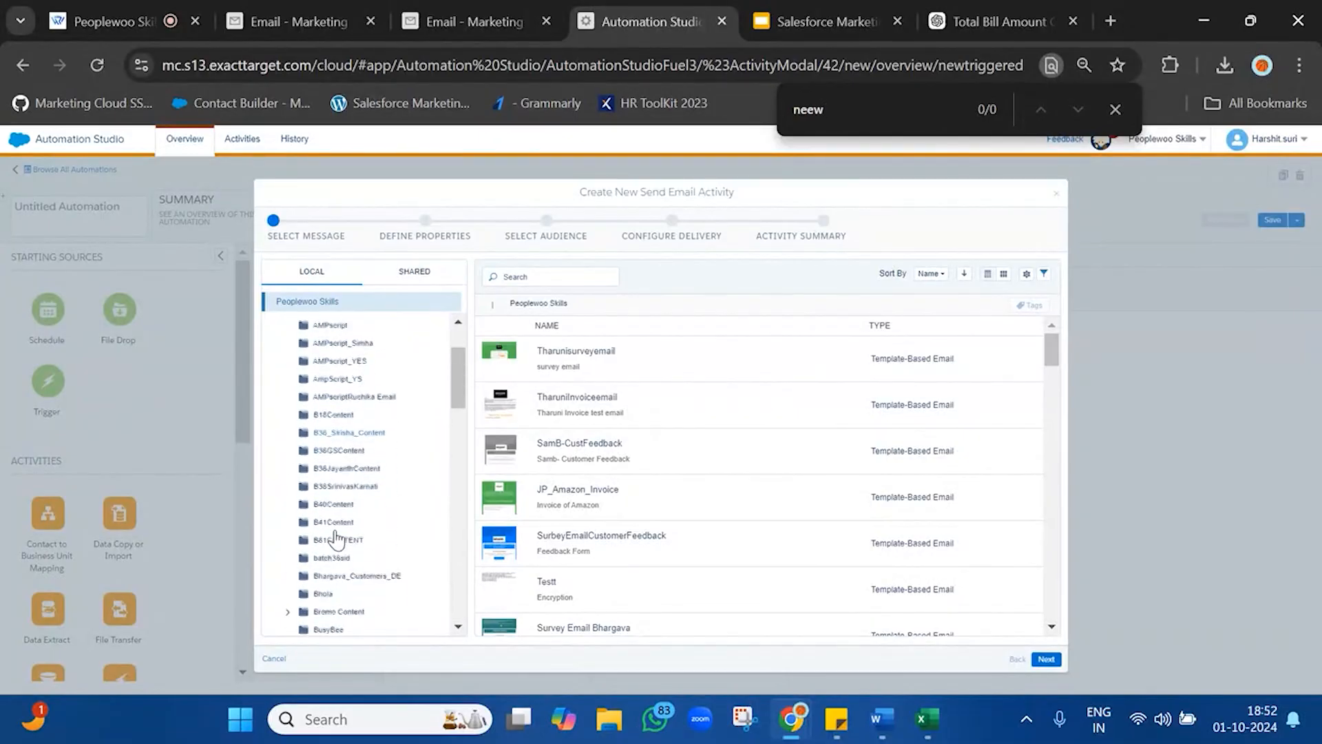
{"action": "scroll", "coordinate": [343, 561], "scroll_direction": "down", "scroll_amount": 5}
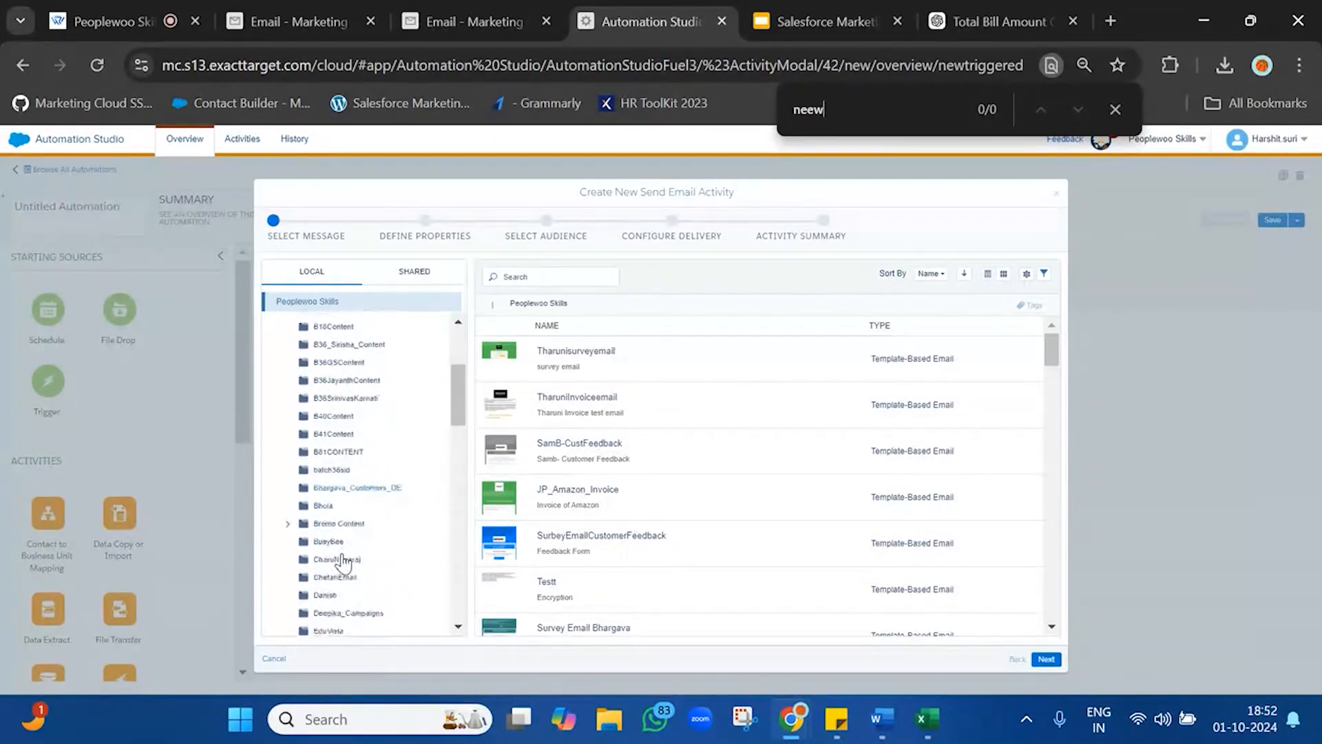
{"action": "scroll", "coordinate": [343, 564], "scroll_direction": "down", "scroll_amount": 3}
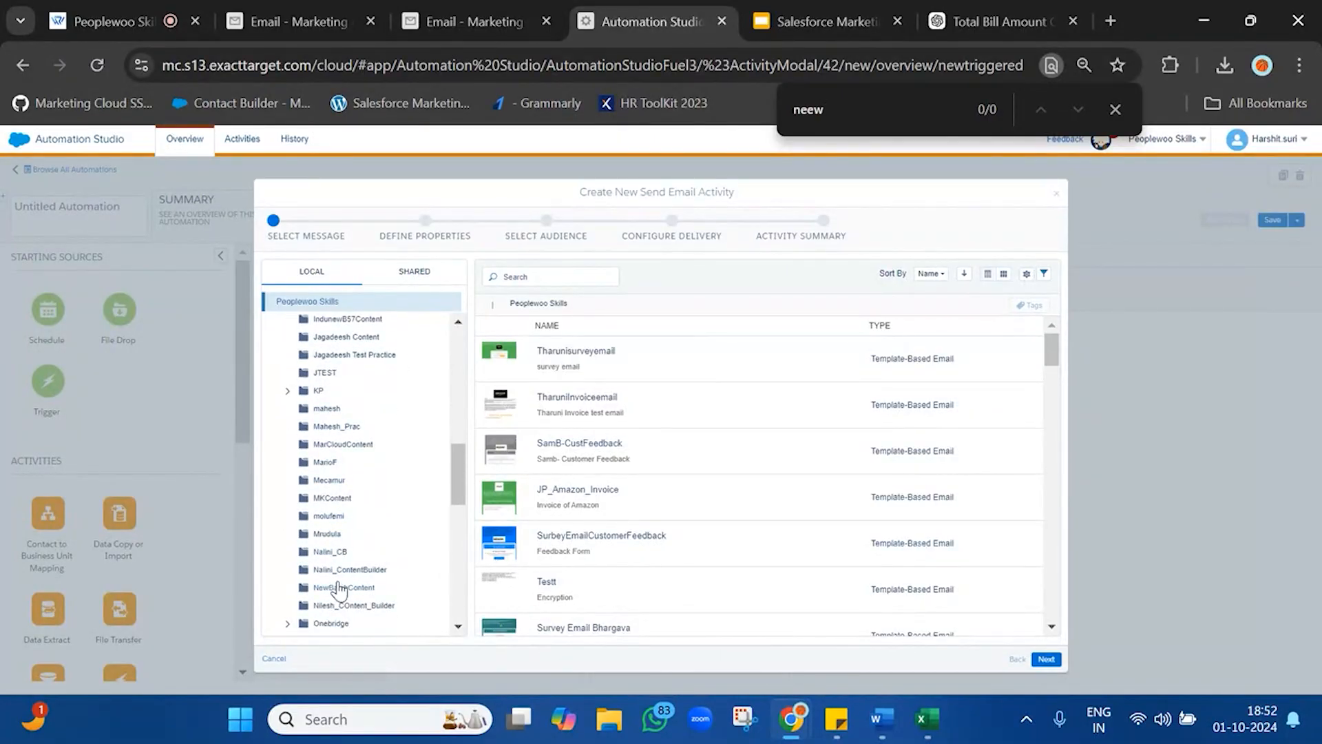
{"action": "left_click", "coordinate": [342, 587]}
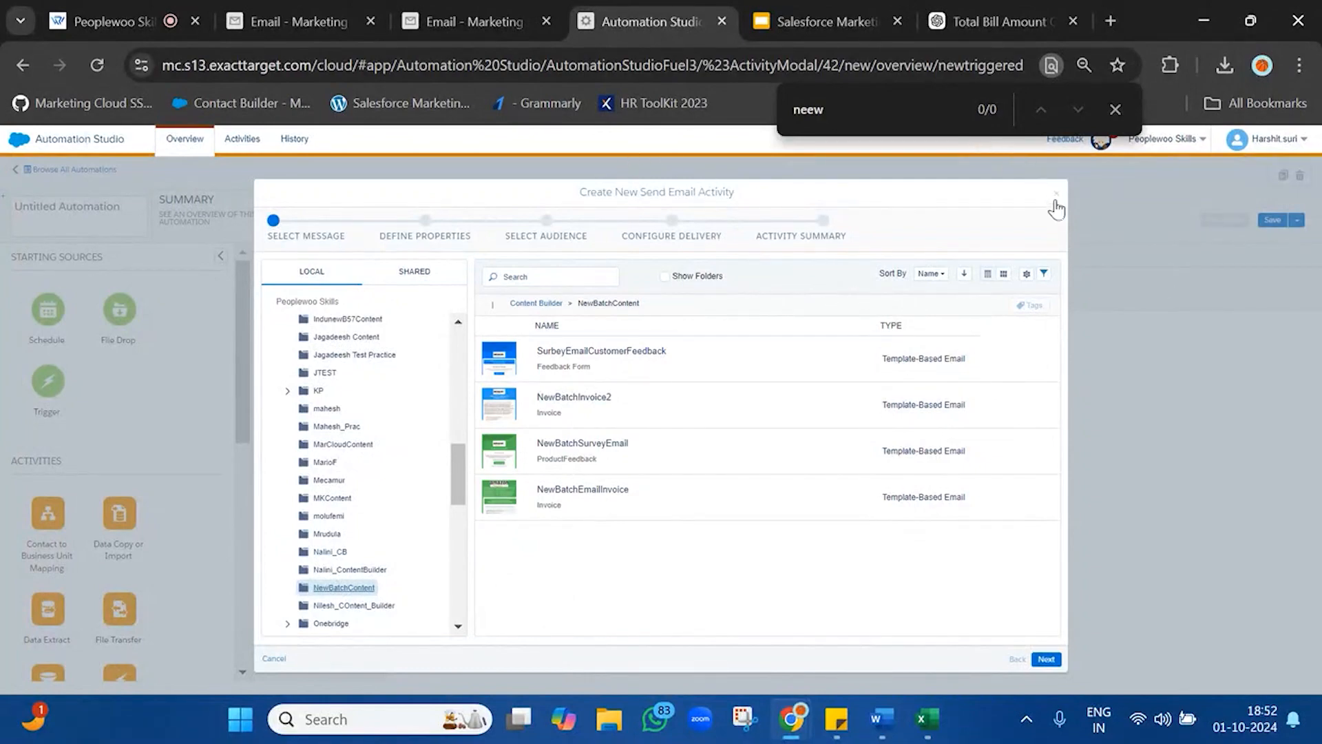
Step: Check ChatGPT's progress on the email code, then open the NewBatchContent folder in Content Builder within the Email application
{"action": "left_click", "coordinate": [999, 22]}
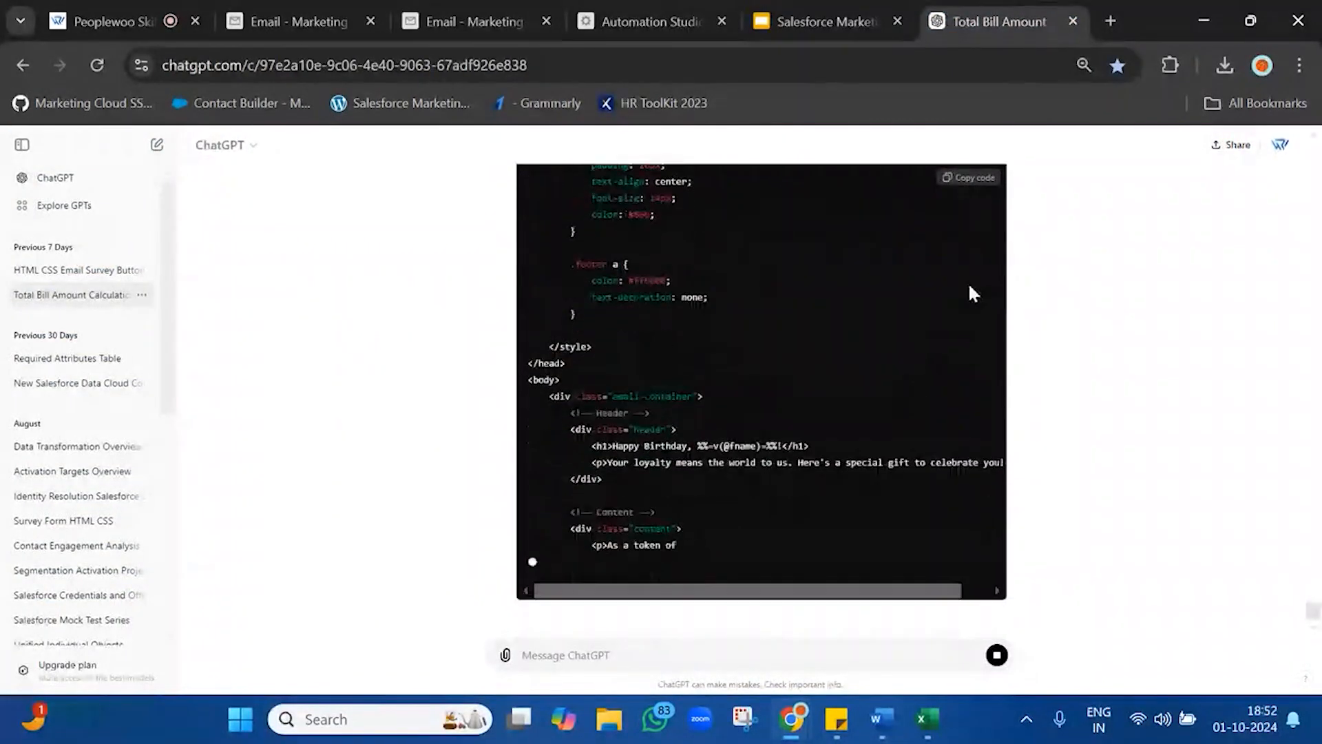
{"action": "left_click", "coordinate": [303, 15]}
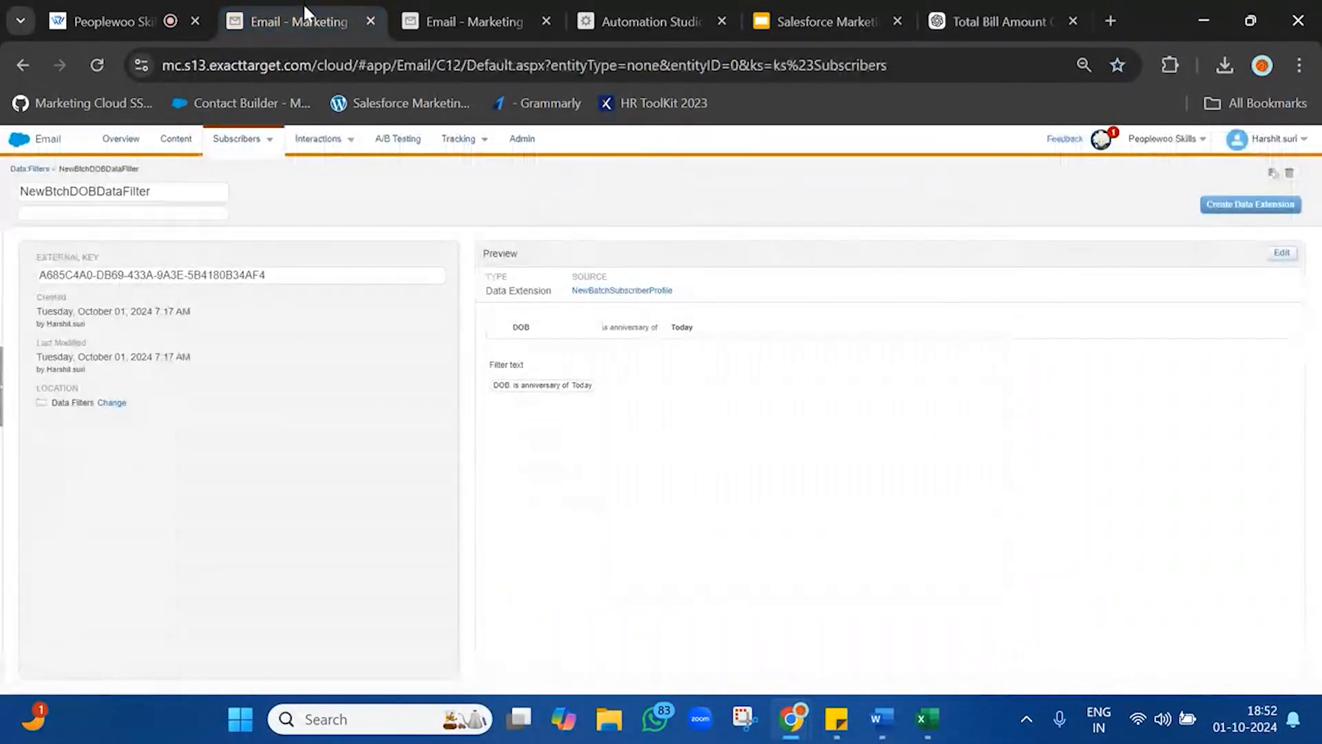
{"action": "left_click", "coordinate": [180, 139]}
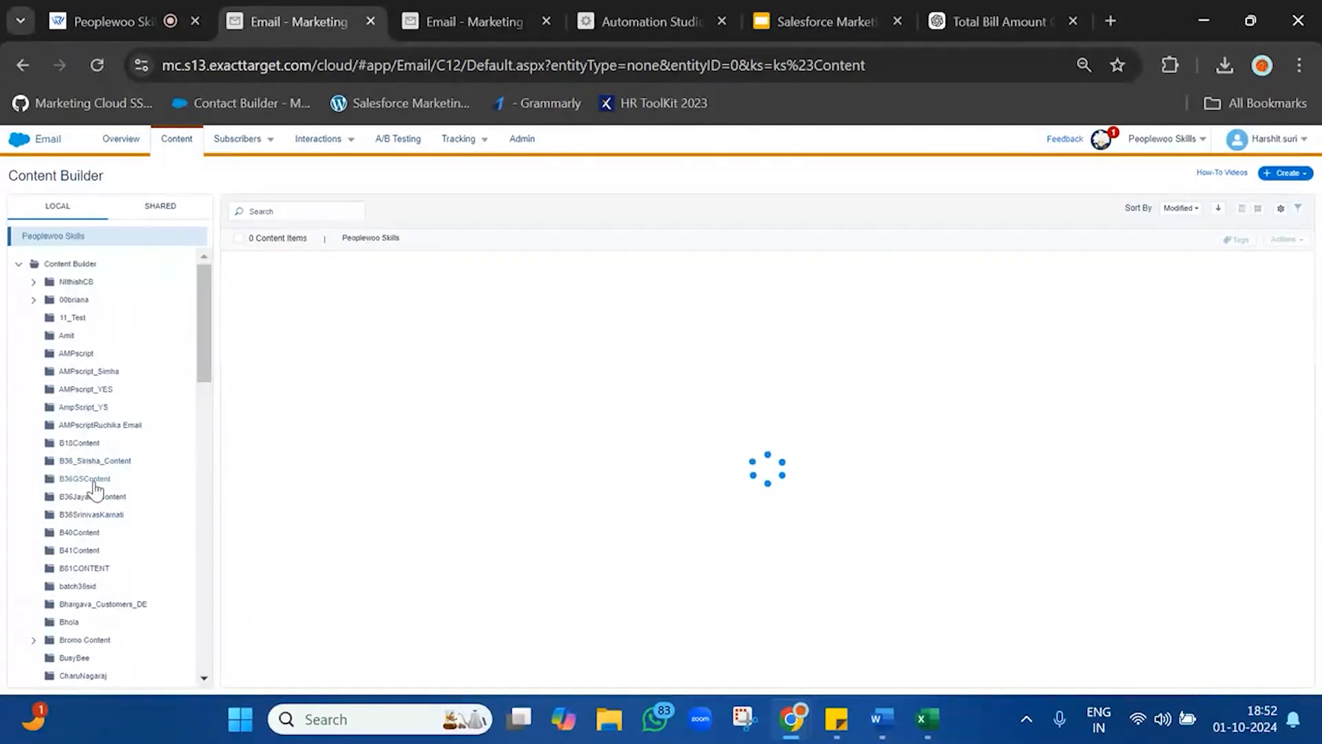
{"action": "key", "text": "ctrl+f"}
{"action": "type", "text": "new"}
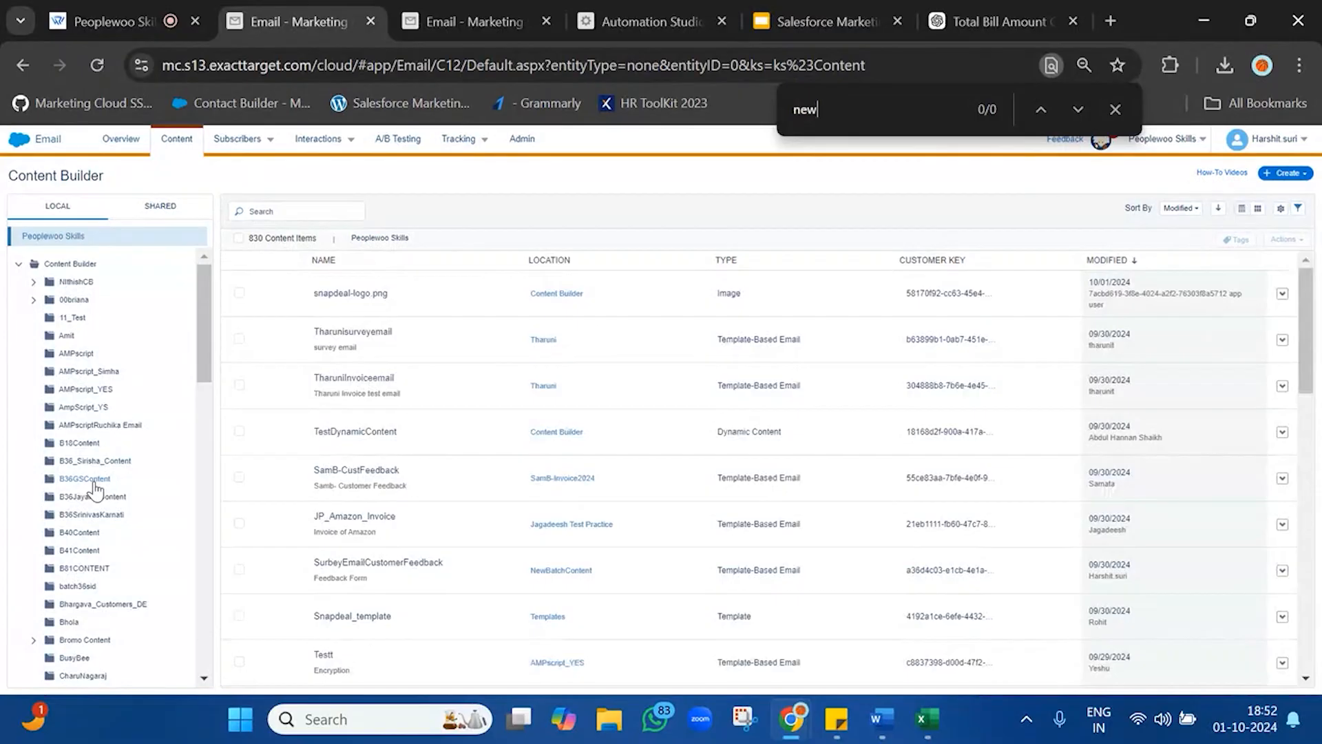
{"action": "key", "text": "Return"}
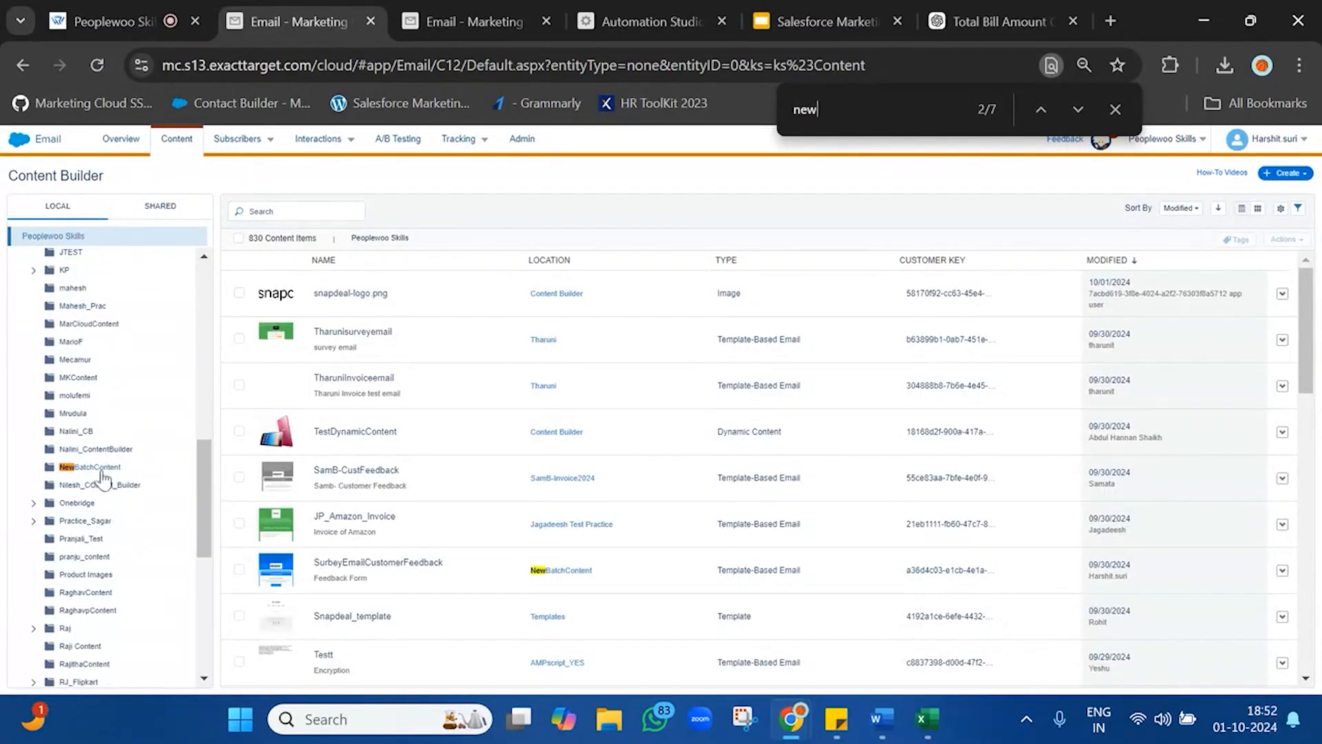
{"action": "left_click", "coordinate": [114, 469]}
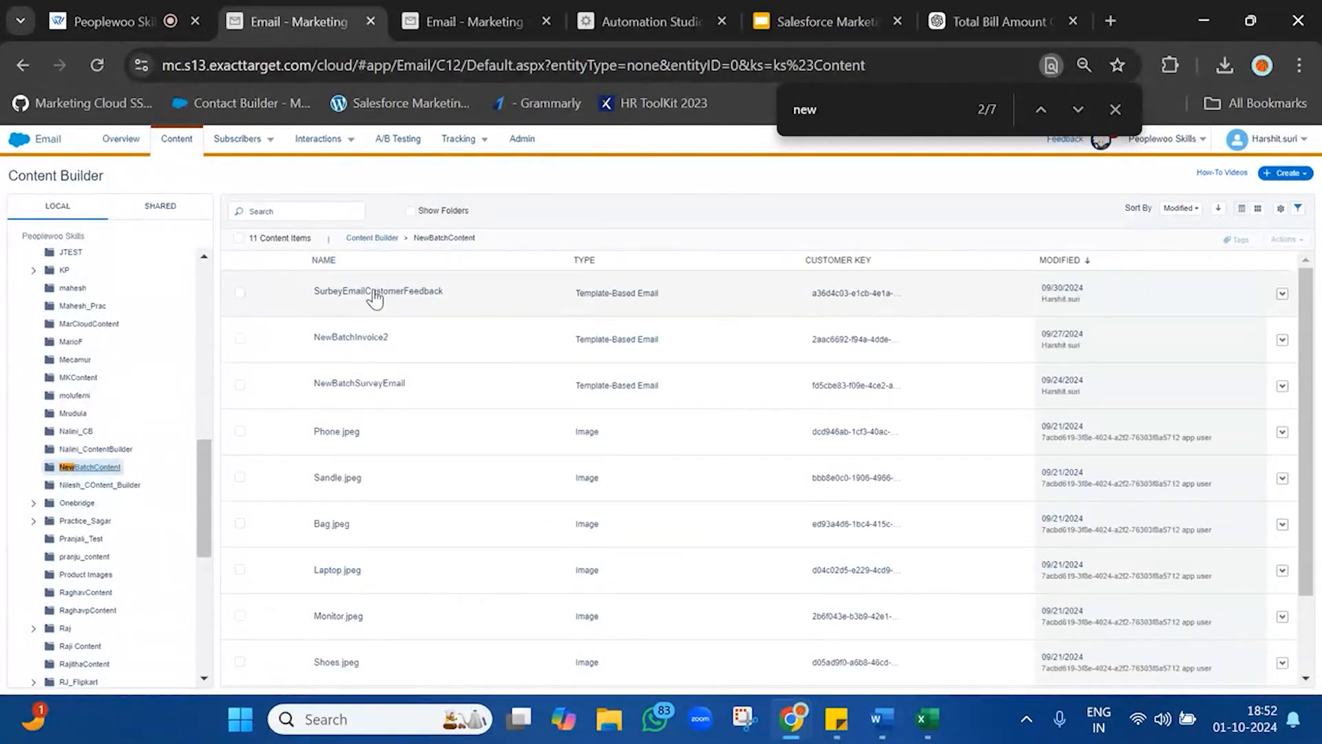
Step: Create a new email message in NewBatchContent from the empty Blank Page template
{"action": "left_click", "coordinate": [1284, 173]}
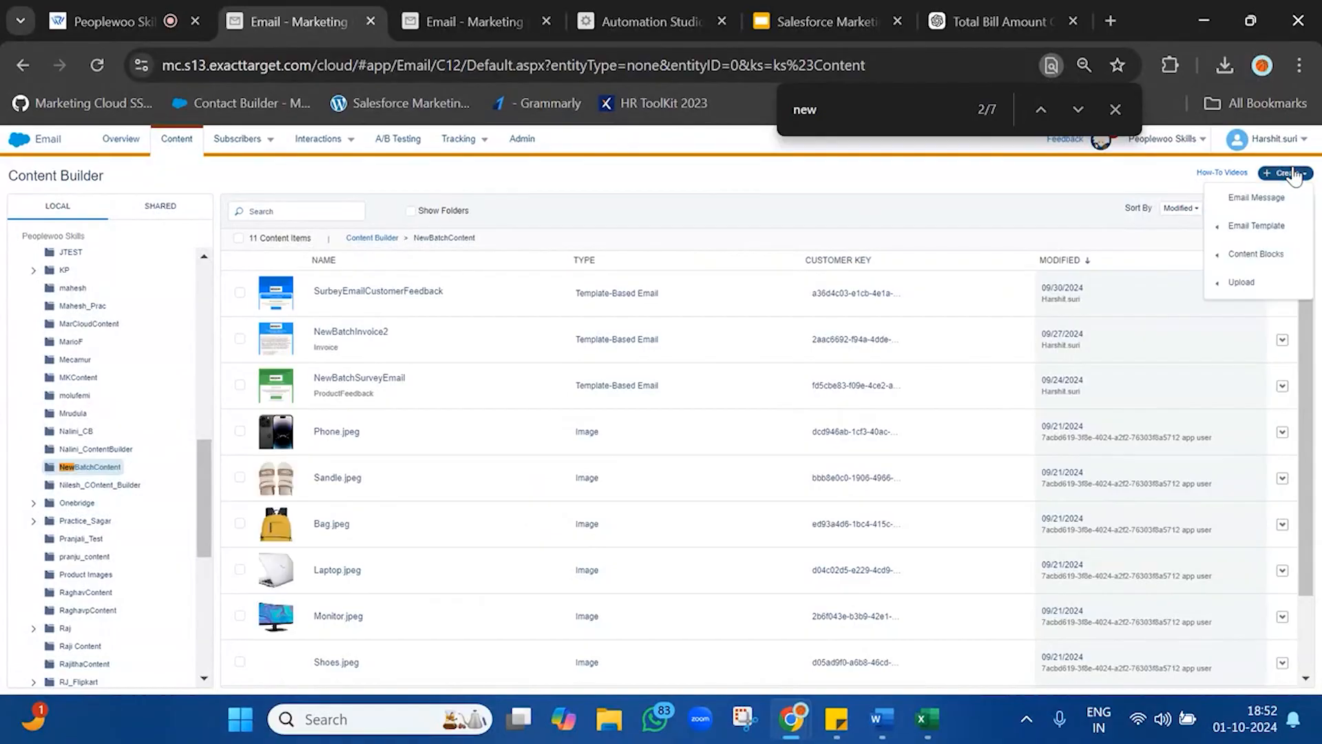
{"action": "left_click", "coordinate": [1234, 197]}
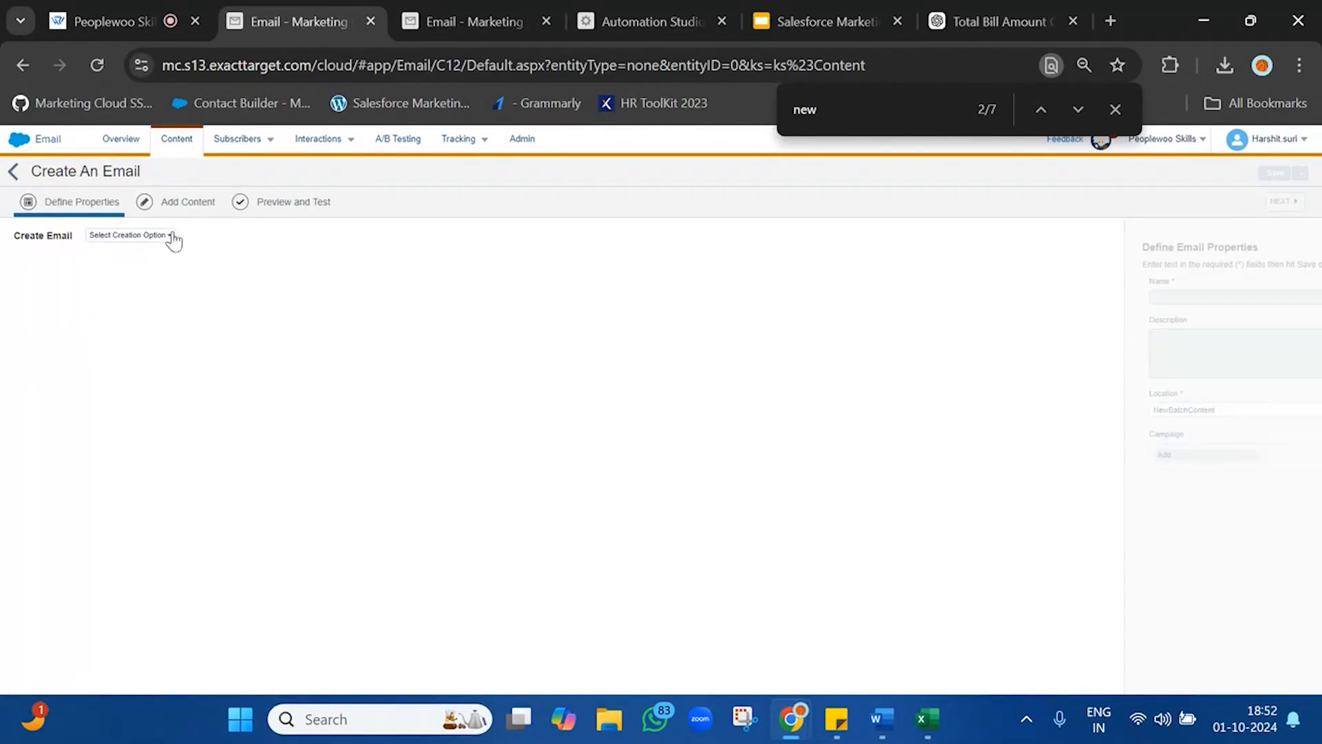
{"action": "left_click", "coordinate": [151, 238]}
{"action": "left_click", "coordinate": [137, 275]}
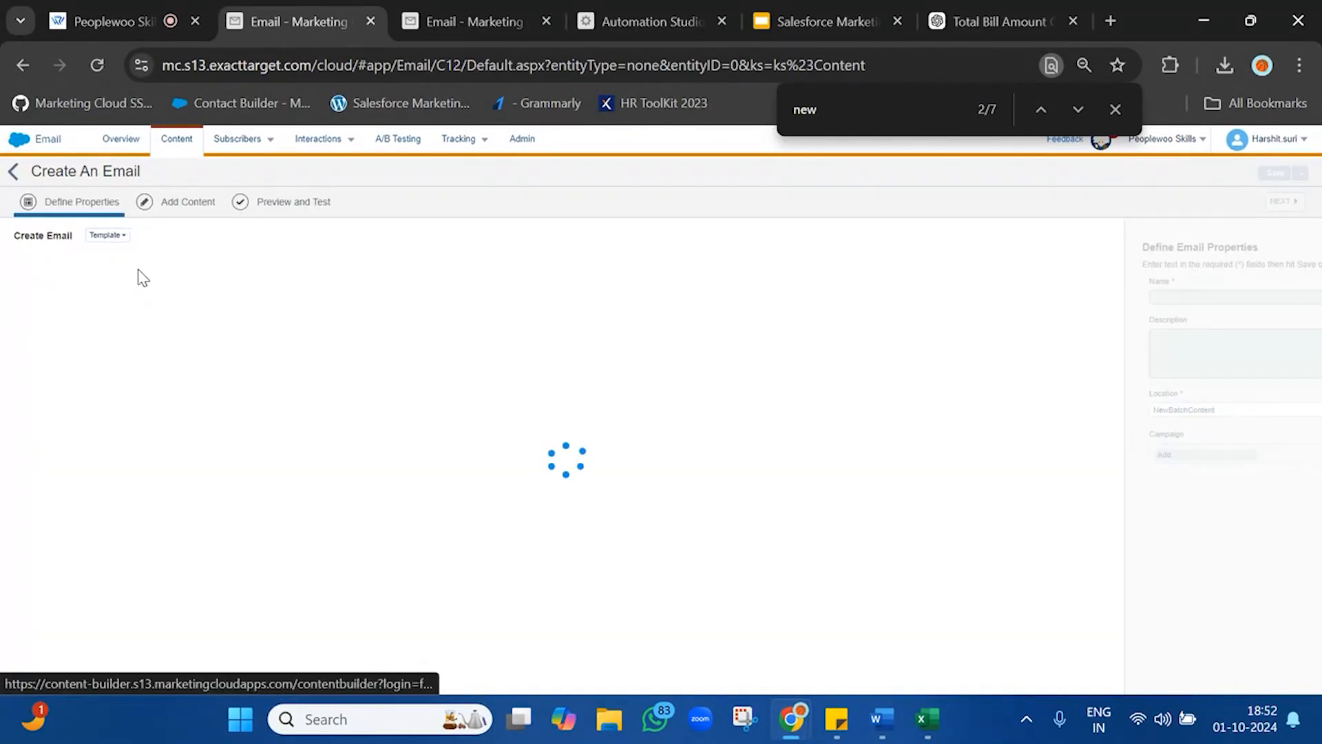
{"action": "left_click", "coordinate": [741, 334]}
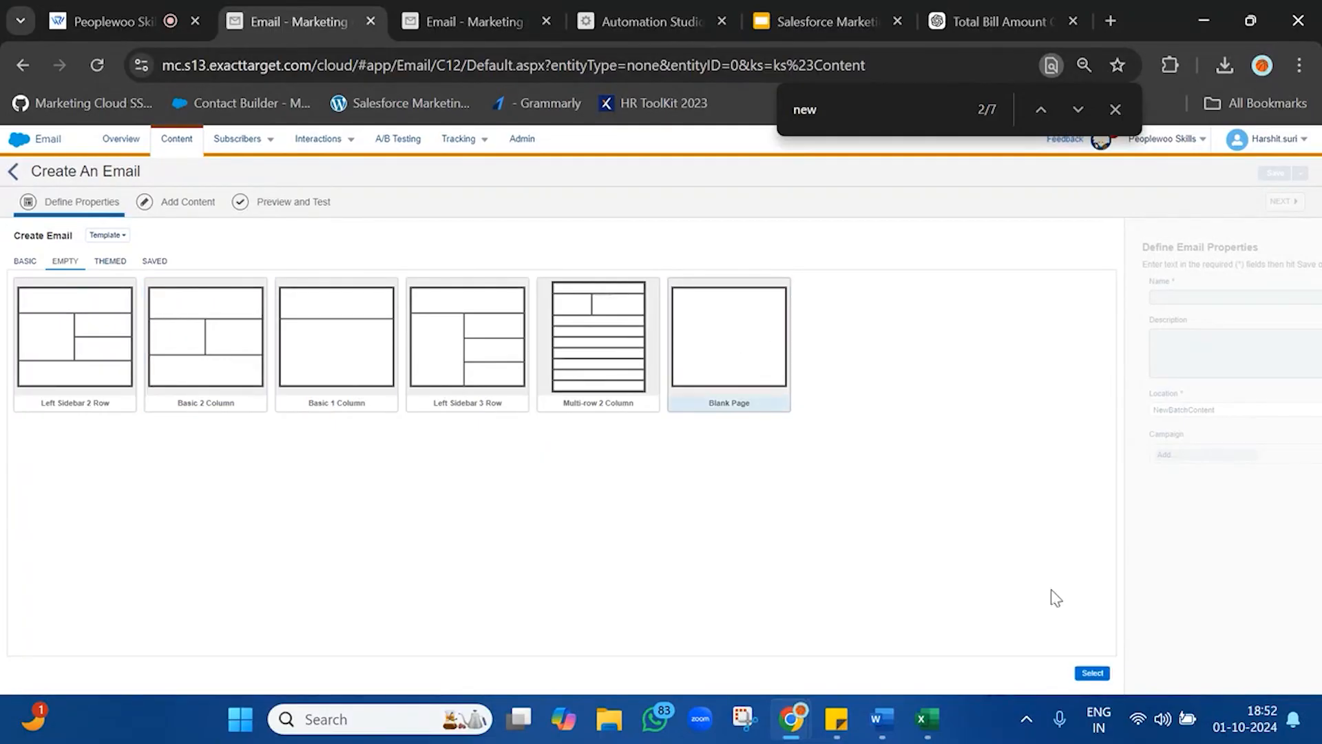
{"action": "left_click", "coordinate": [1099, 674]}
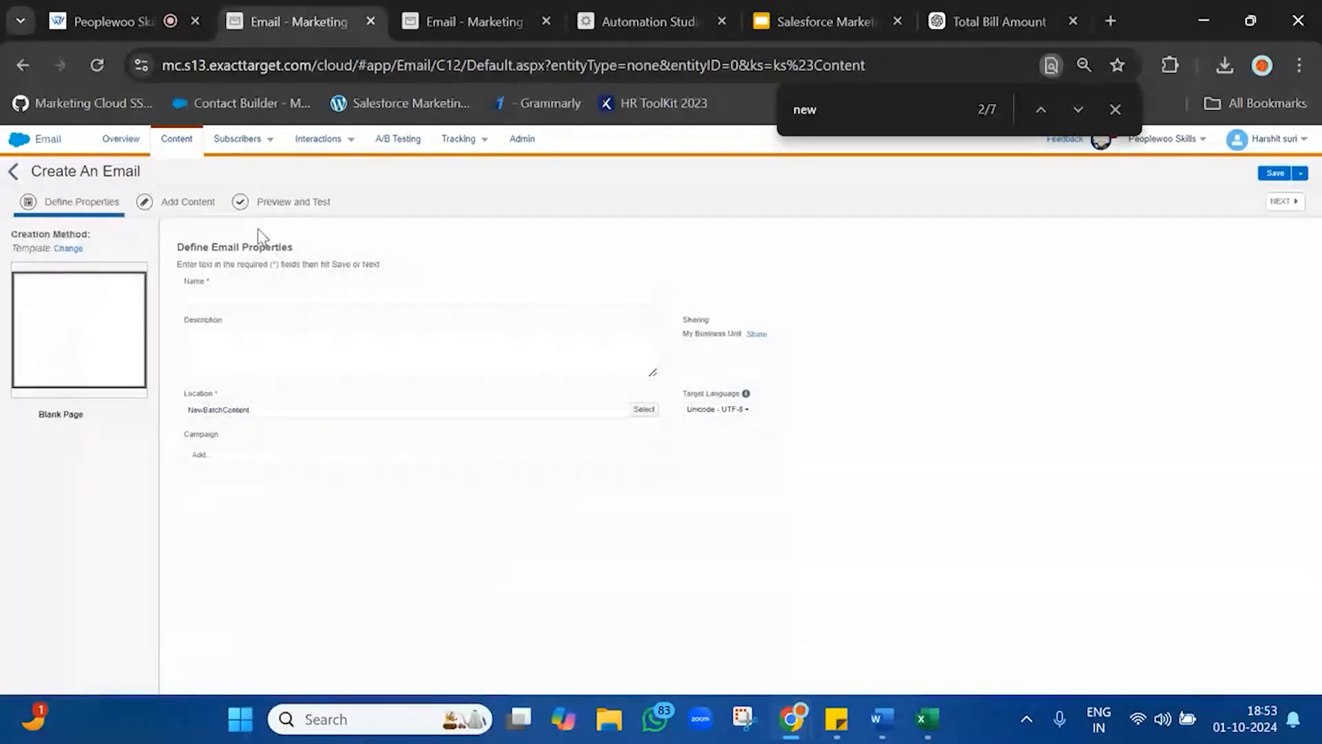
Step: Name the email BirthdayGreetings, continue to its content editing stage and close the page search
{"action": "left_click", "coordinate": [284, 294]}
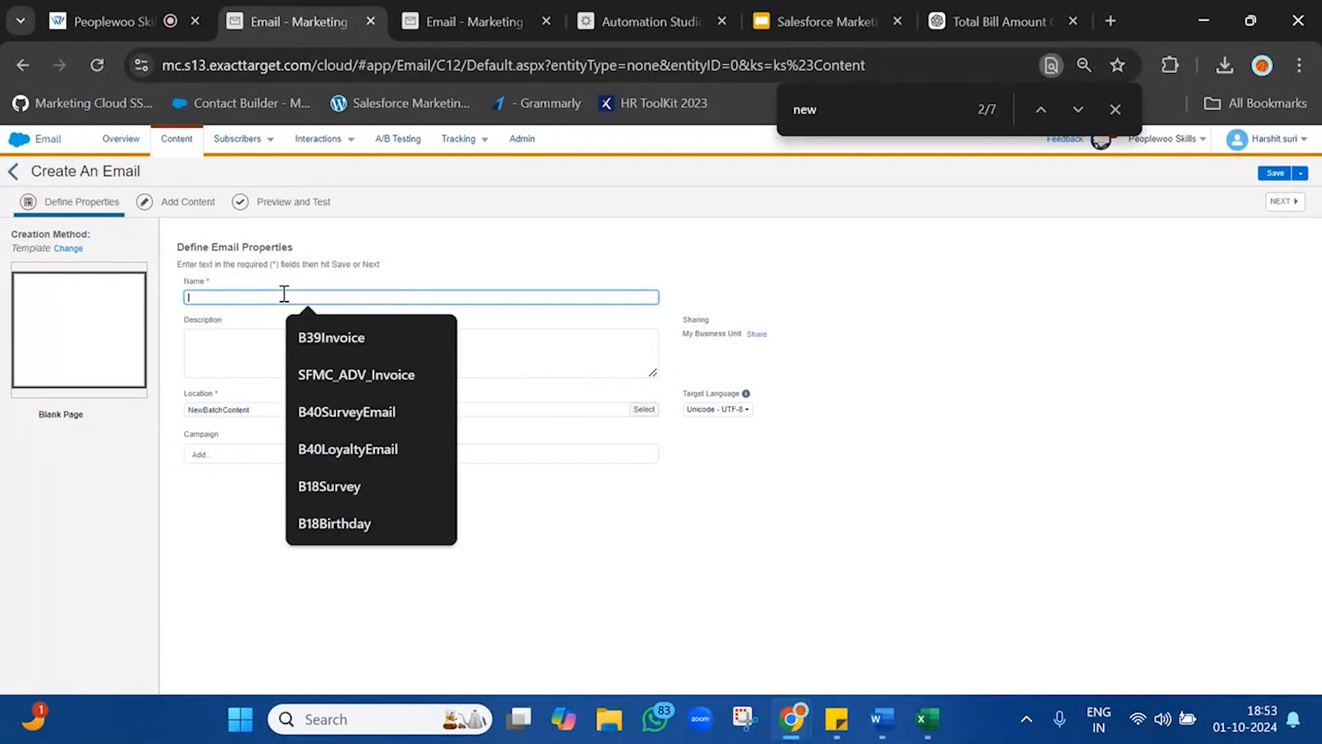
{"action": "type", "text": "BirthdayGreetings"}
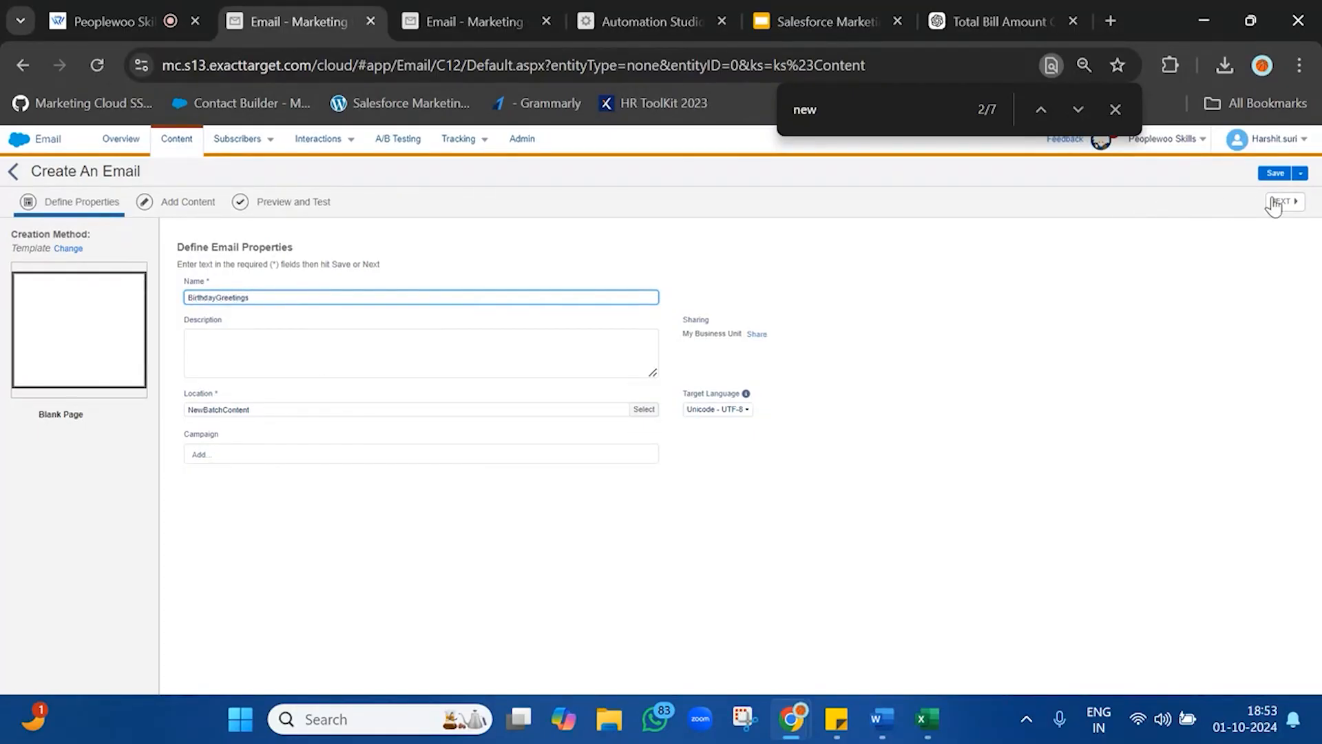
{"action": "left_click", "coordinate": [1274, 204]}
{"action": "left_click", "coordinate": [1115, 109]}
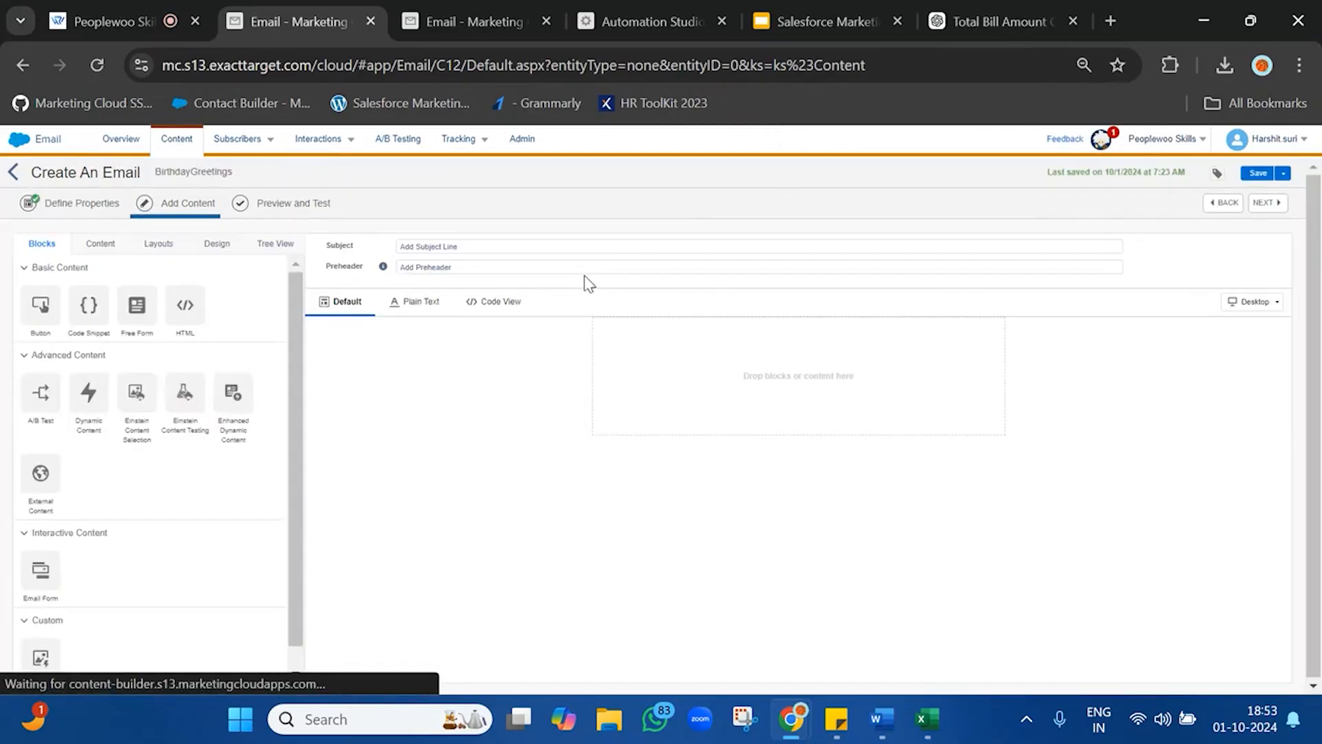
Step: Add an HTML block to the email and fill it with the birthday email code copied from ChatGPT
{"action": "left_click_drag", "start_coordinate": [184, 307], "coordinate": [709, 389]}
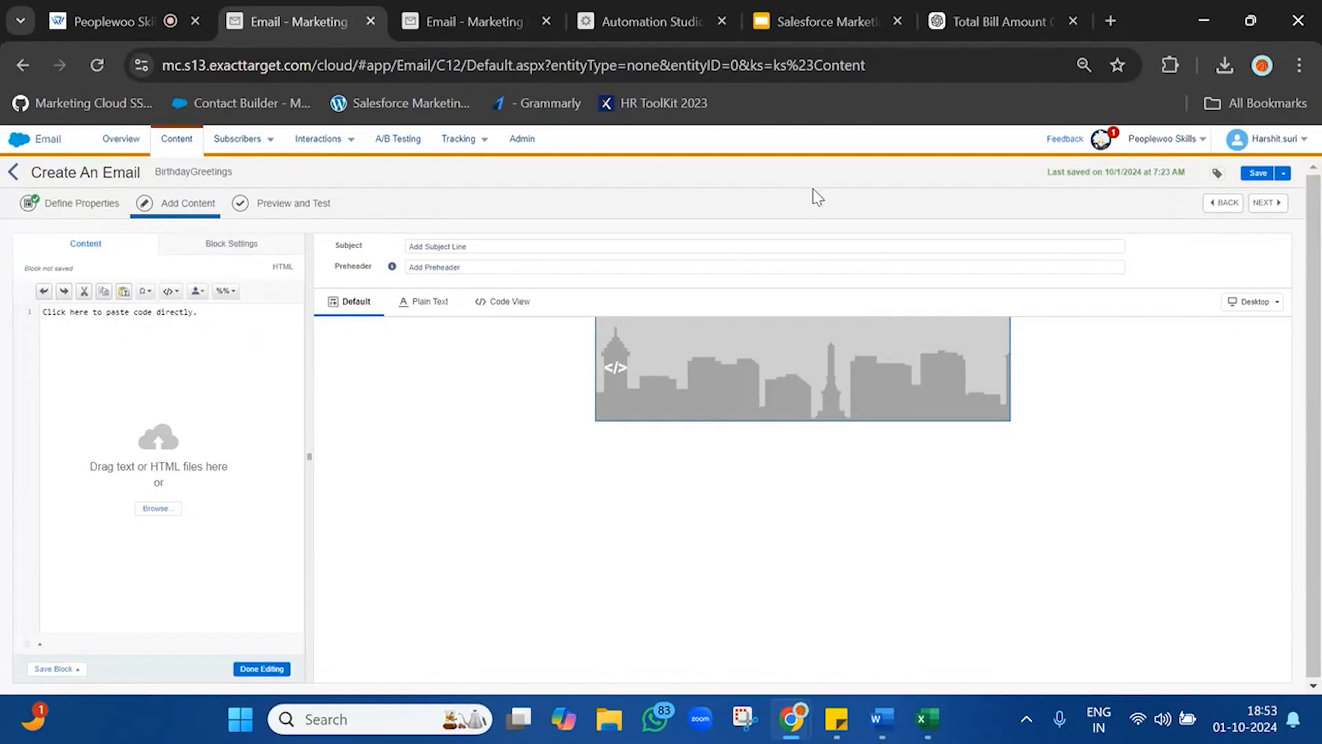
{"action": "left_click", "coordinate": [1009, 17]}
{"action": "scroll", "coordinate": [965, 183], "scroll_direction": "down", "scroll_amount": 5}
{"action": "left_click", "coordinate": [971, 177]}
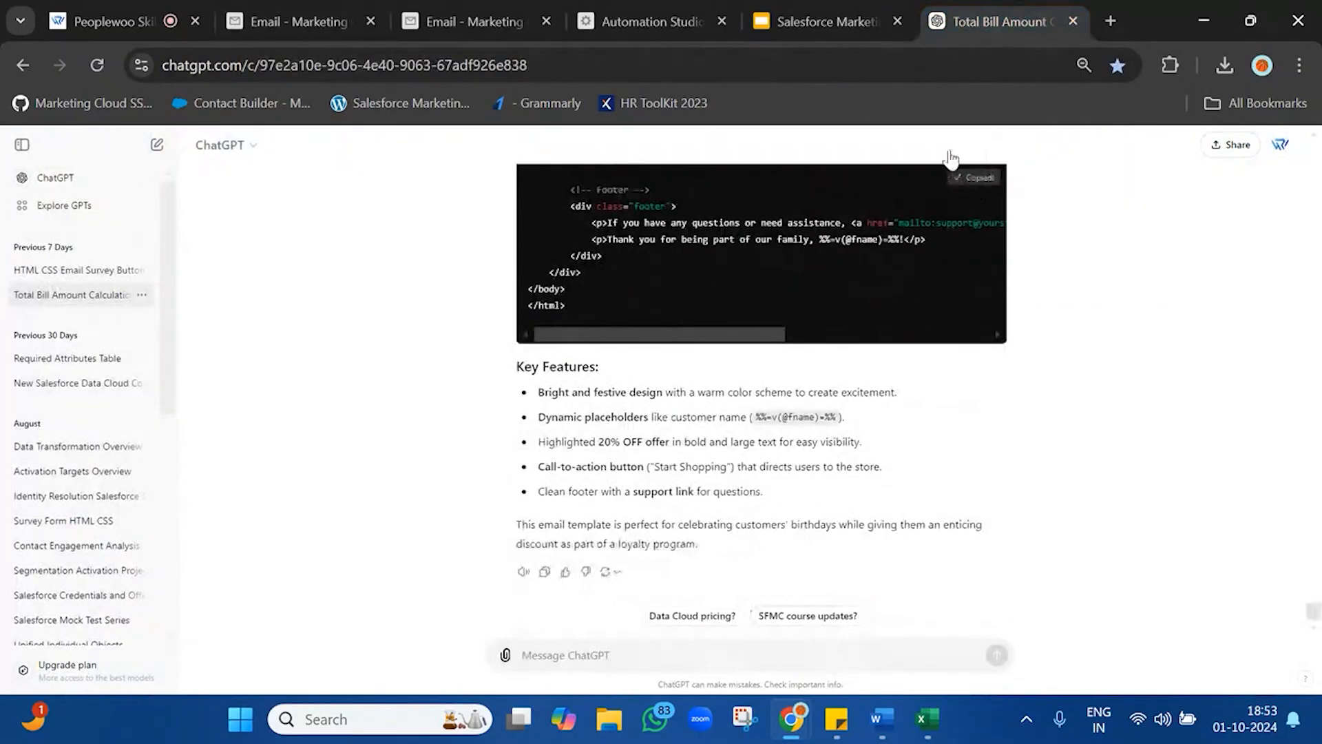
{"action": "left_click", "coordinate": [296, 21]}
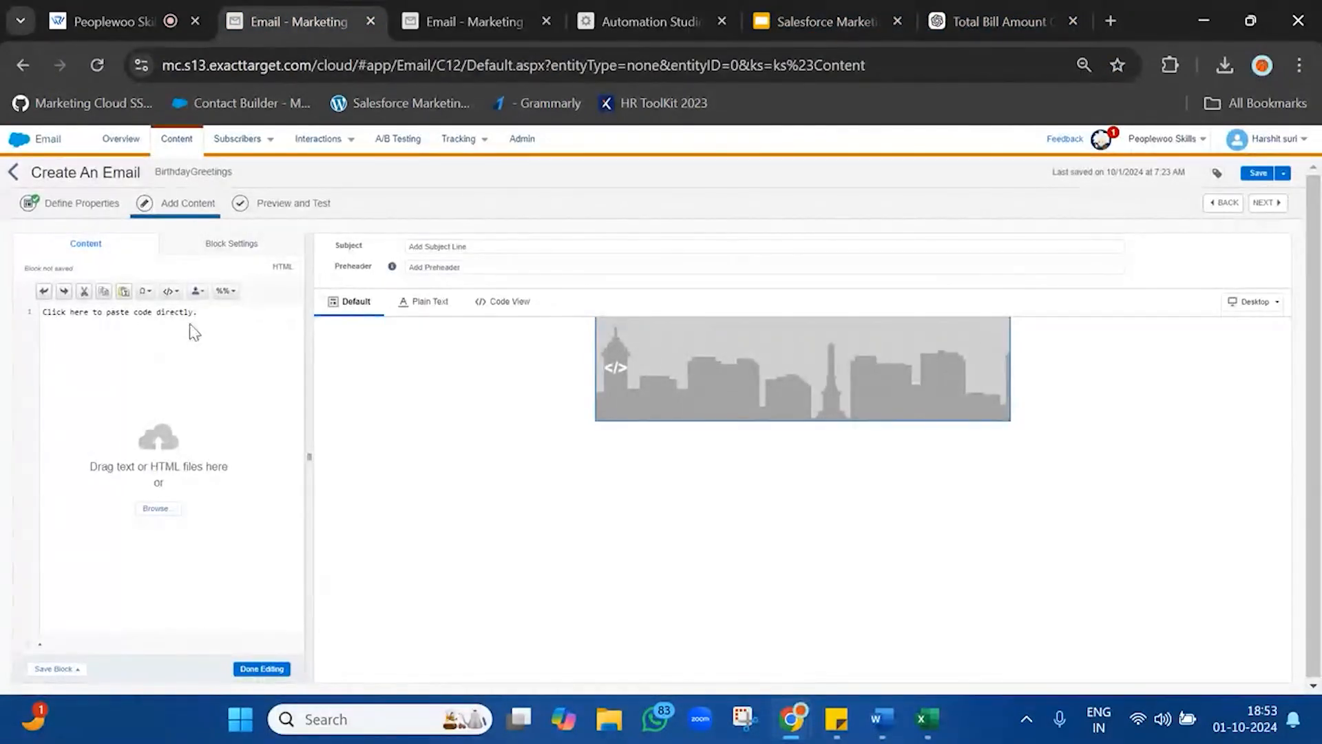
{"action": "key", "text": "ctrl+v"}
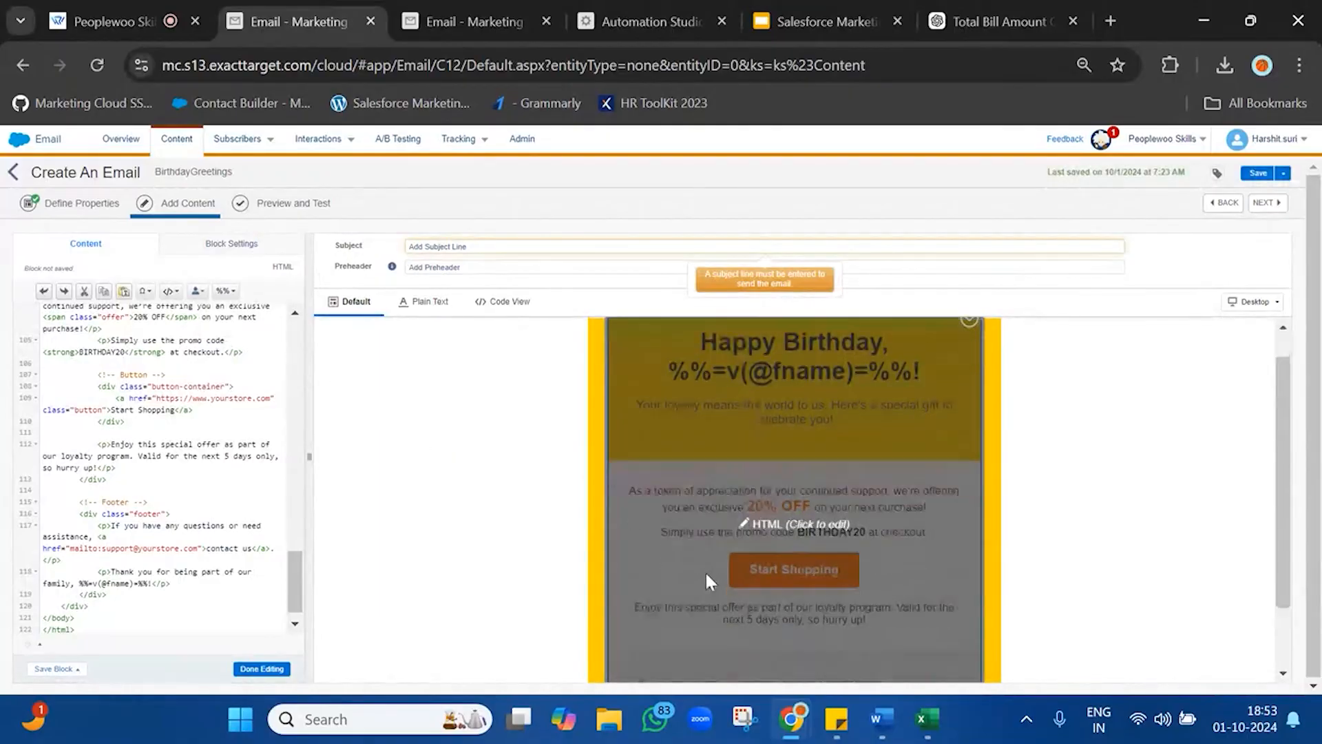
{"action": "left_click", "coordinate": [262, 668]}
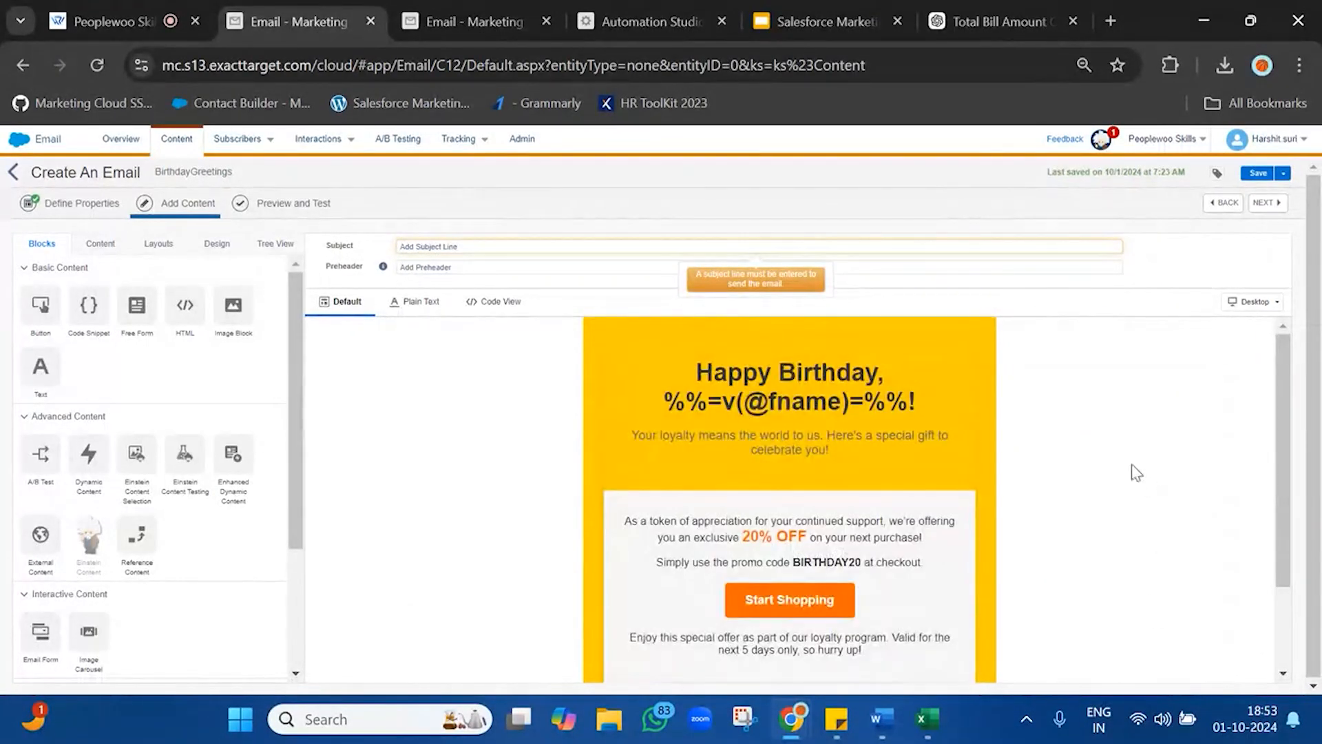
{"action": "scroll", "coordinate": [822, 572], "scroll_direction": "down", "scroll_amount": 2}
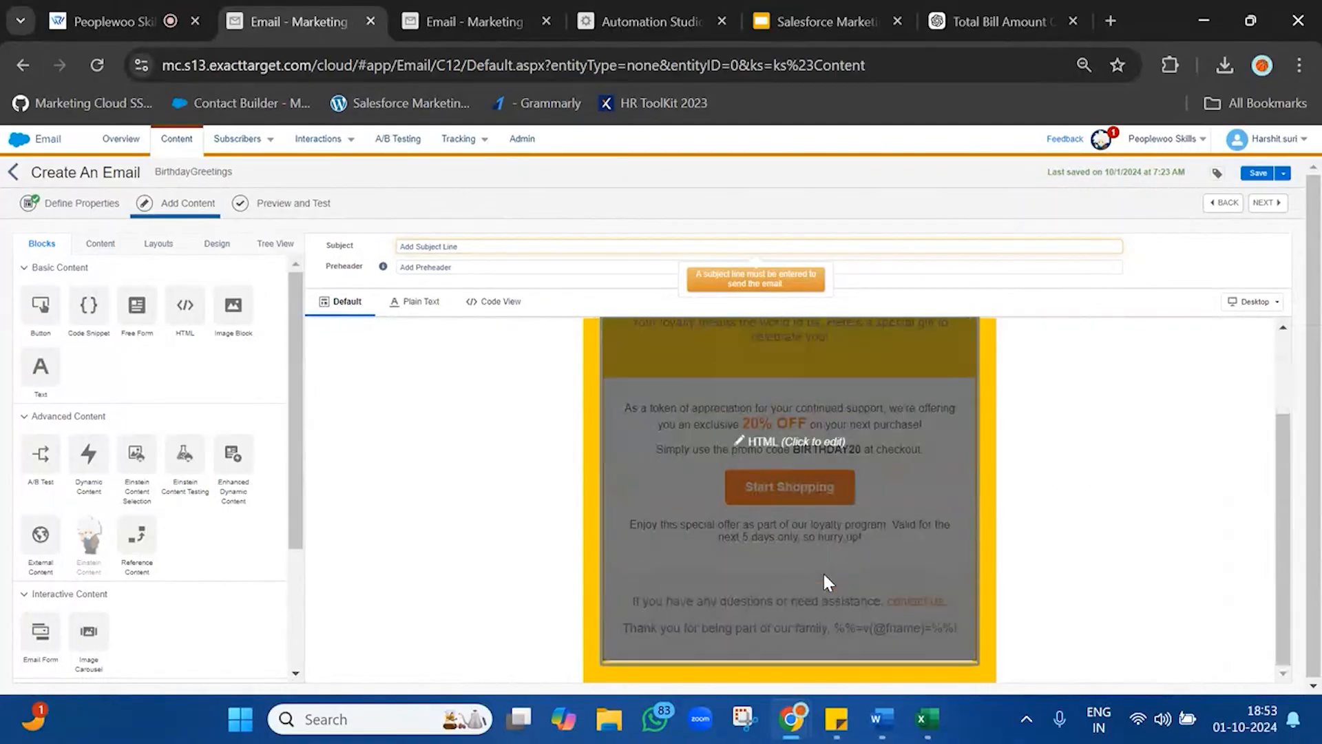
Step: In the HTML block's Happy Birthday heading, replace the name placeholder with %%FirstName%% and finish editing the block
{"action": "left_click", "coordinate": [791, 441]}
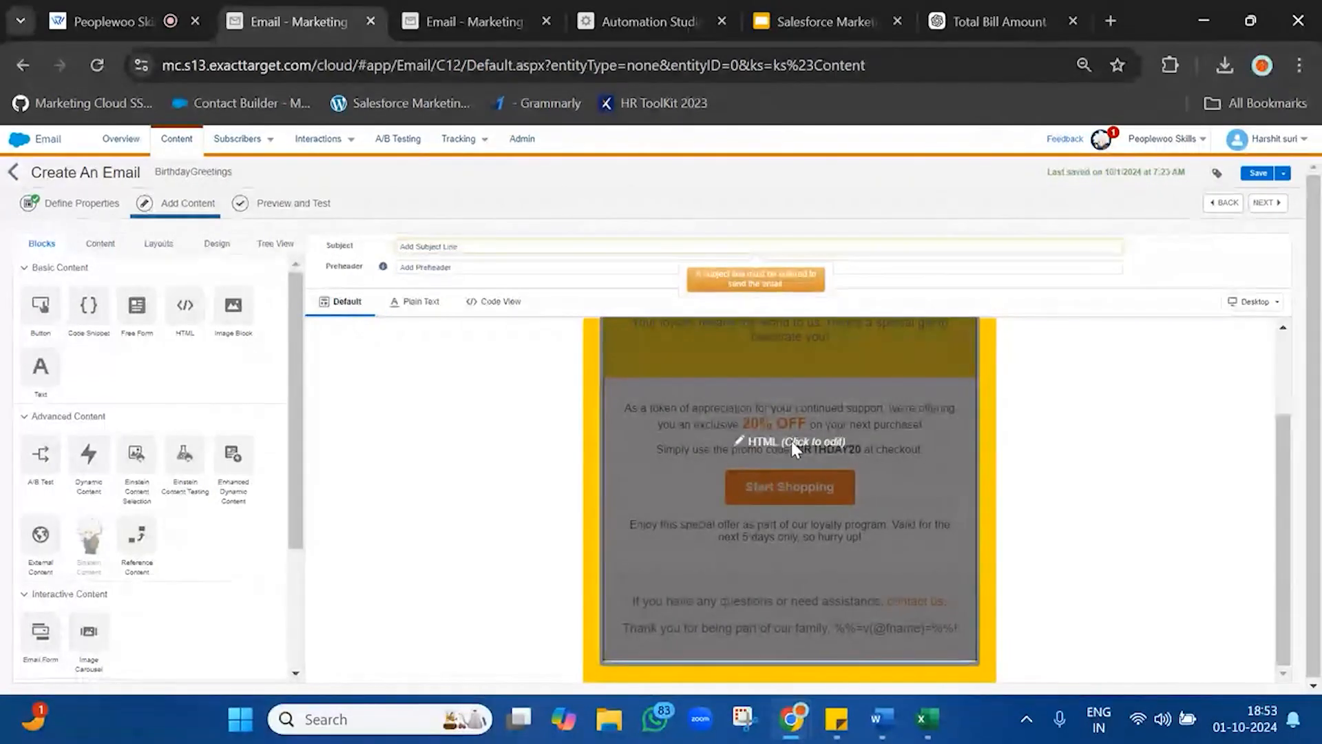
{"action": "scroll", "coordinate": [188, 414], "scroll_direction": "down", "scroll_amount": 5}
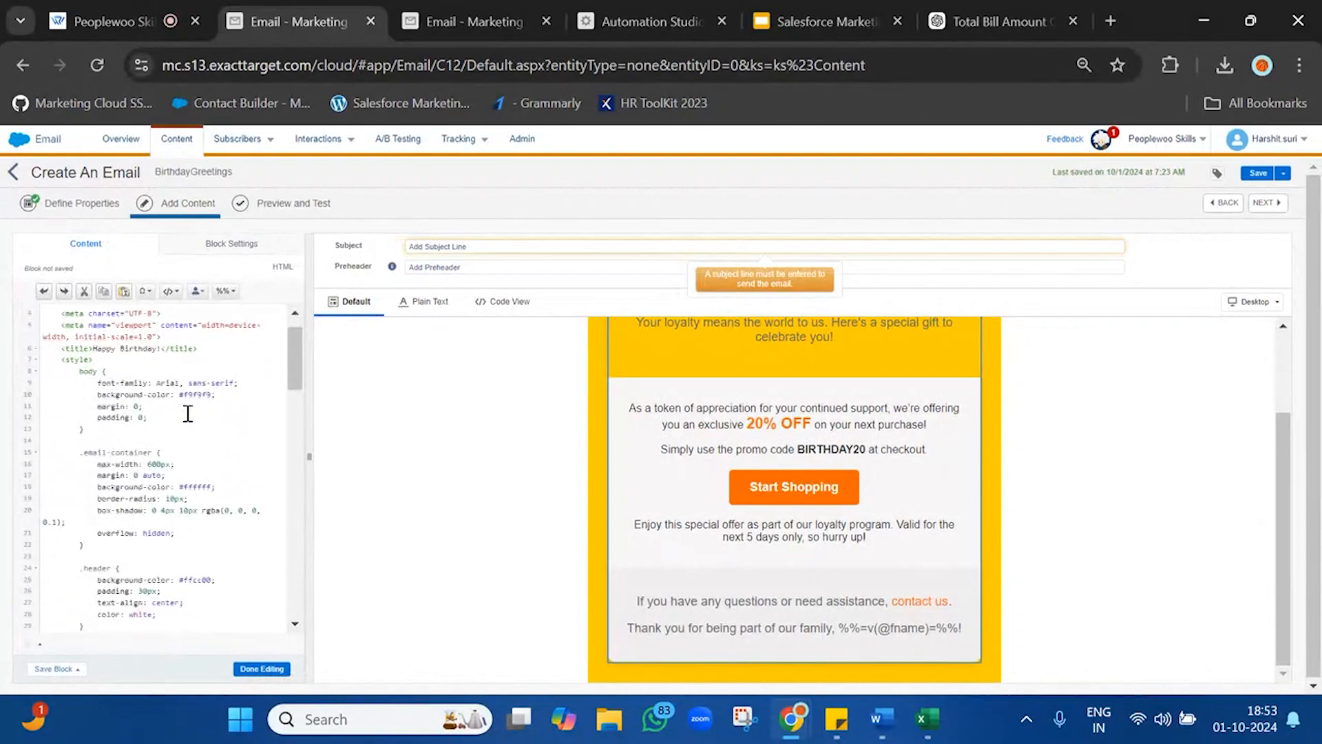
{"action": "scroll", "coordinate": [187, 414], "scroll_direction": "up", "scroll_amount": 5}
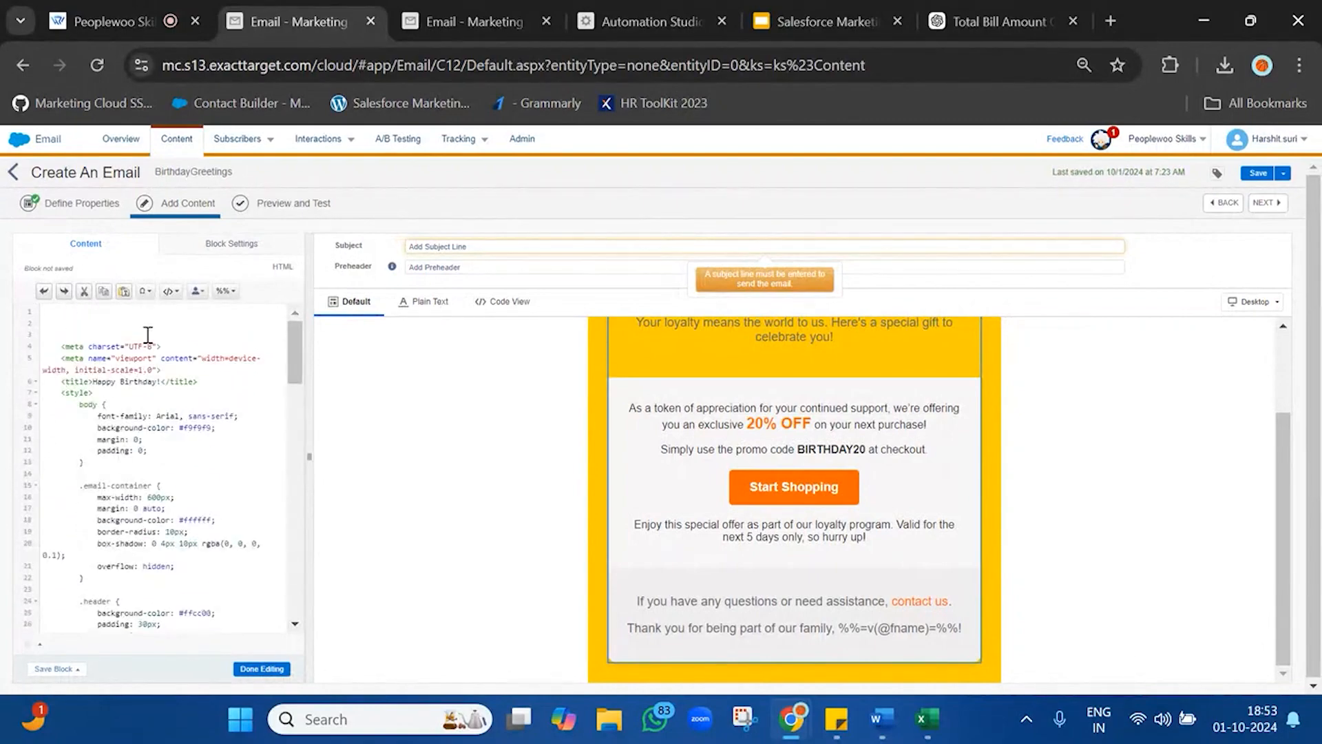
{"action": "scroll", "coordinate": [140, 417], "scroll_direction": "down", "scroll_amount": 10}
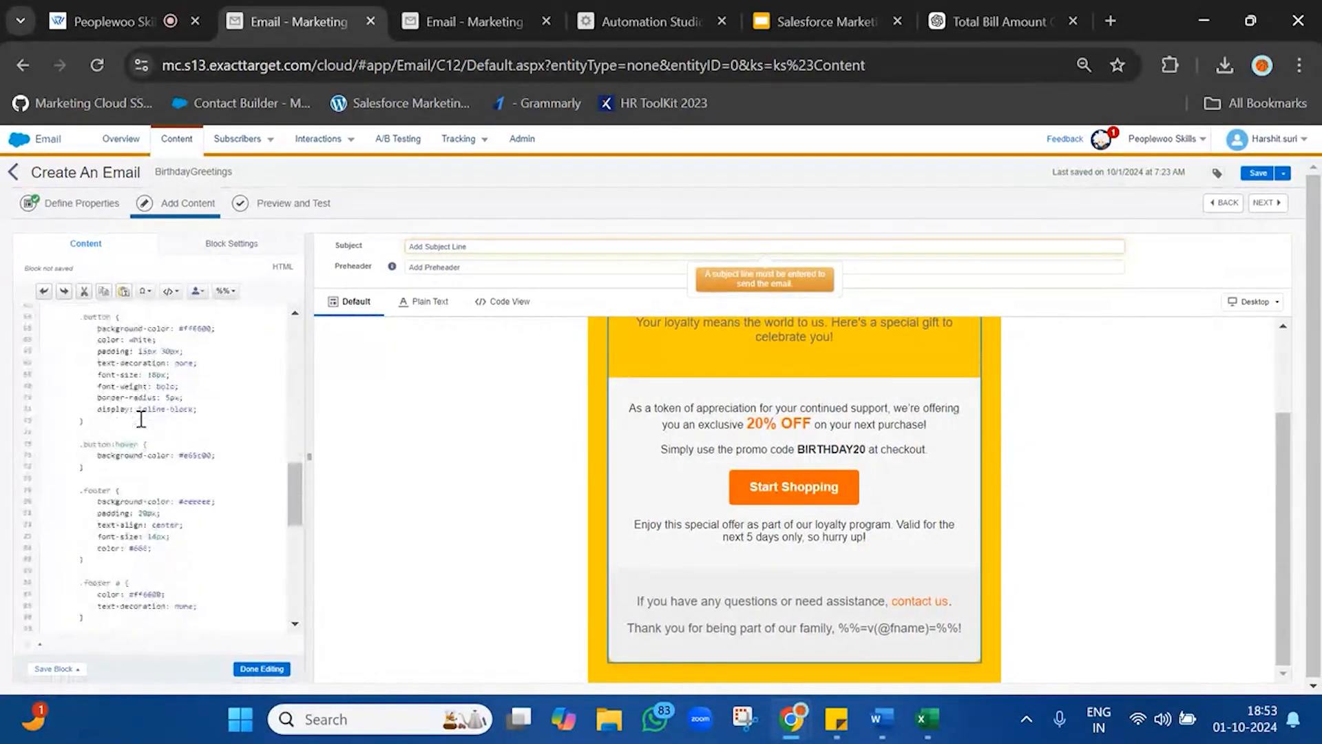
{"action": "scroll", "coordinate": [140, 418], "scroll_direction": "down", "scroll_amount": 4}
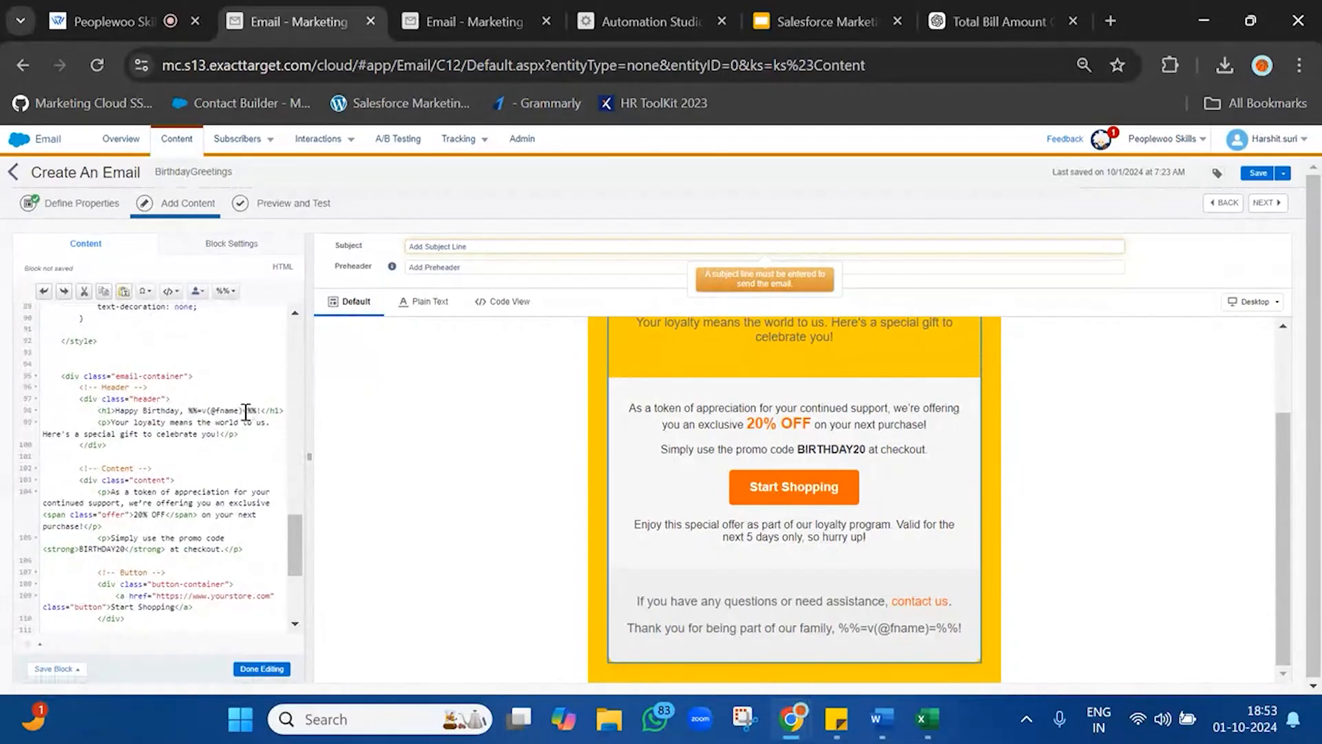
{"action": "key", "text": "BackSpace"}
{"action": "key", "text": "BackSpace"}
{"action": "key", "text": "BackSpace"}
{"action": "key", "text": "BackSpace"}
{"action": "key", "text": "BackSpace"}
{"action": "key", "text": "BackSpace"}
{"action": "key", "text": "BackSpace"}
{"action": "key", "text": "BackSpace"}
{"action": "key", "text": "BackSpace"}
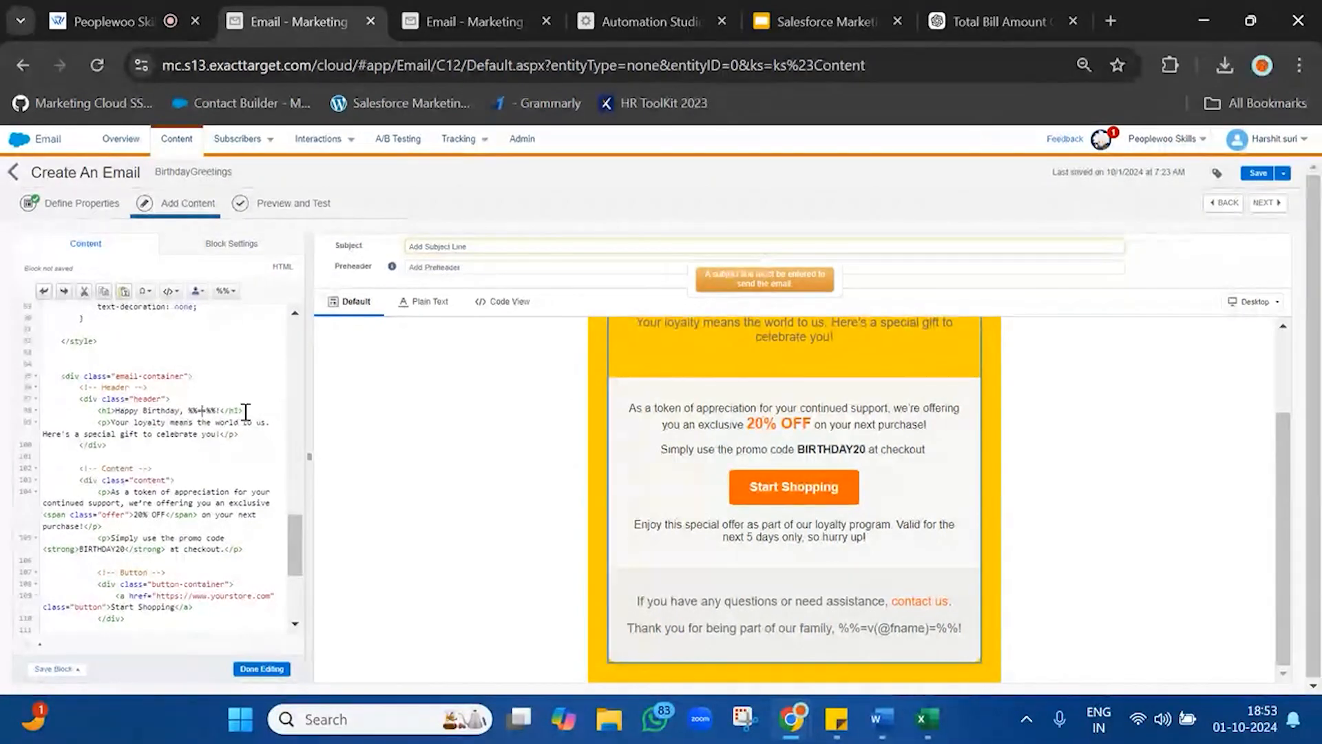
{"action": "type", "text": "FirstName"}
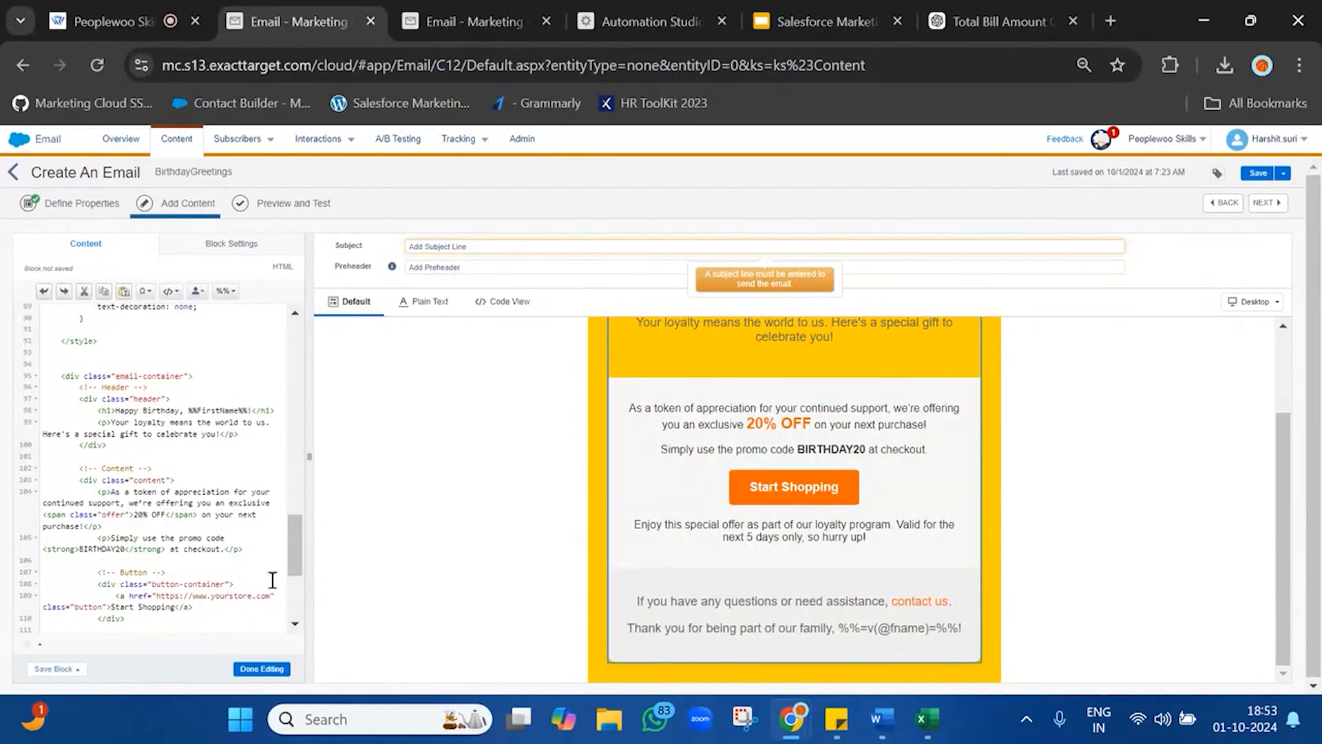
{"action": "left_click", "coordinate": [263, 669]}
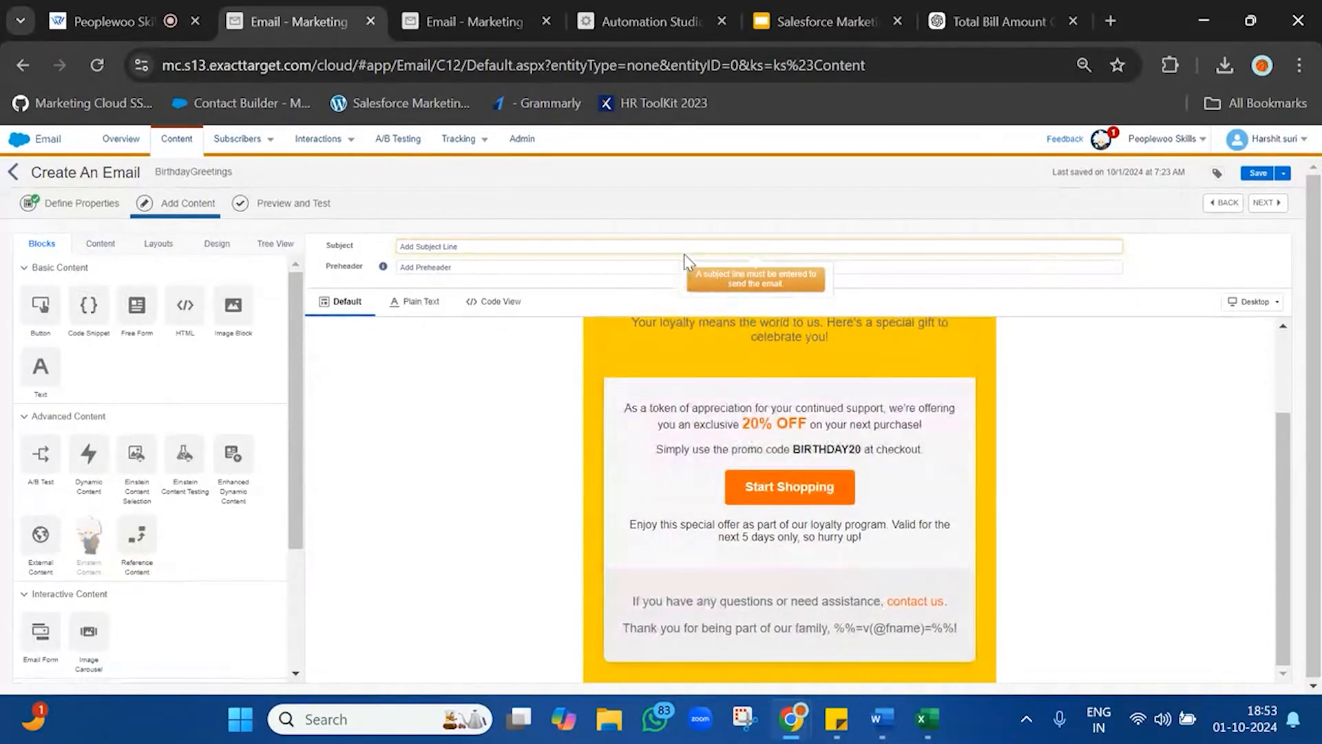
Step: Set the email's subject line to "Happy Birthday!"
{"action": "left_click", "coordinate": [687, 250]}
{"action": "type", "text": "Ha"}
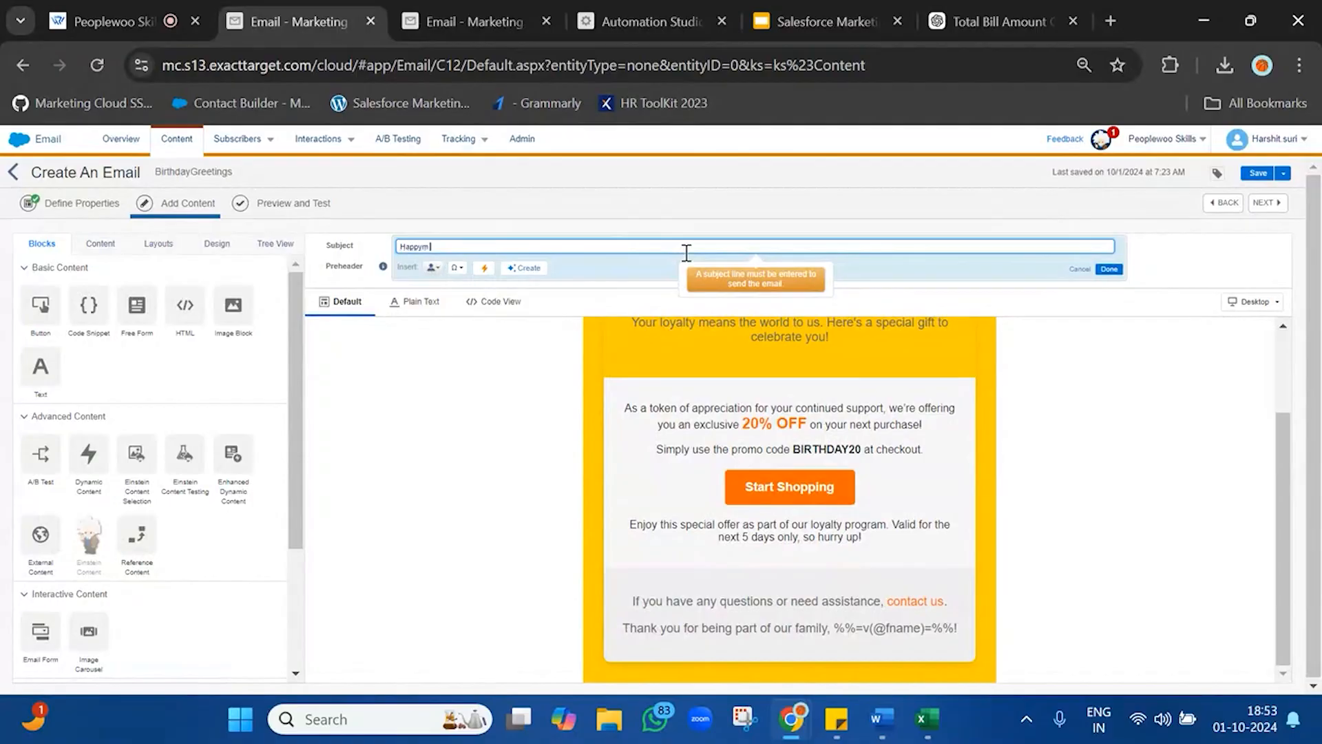
{"action": "type", "text": "ppym"}
{"action": "key", "text": "BackSpace"}
{"action": "type", "text": "Birthday!"}
{"action": "left_click", "coordinate": [1109, 270]}
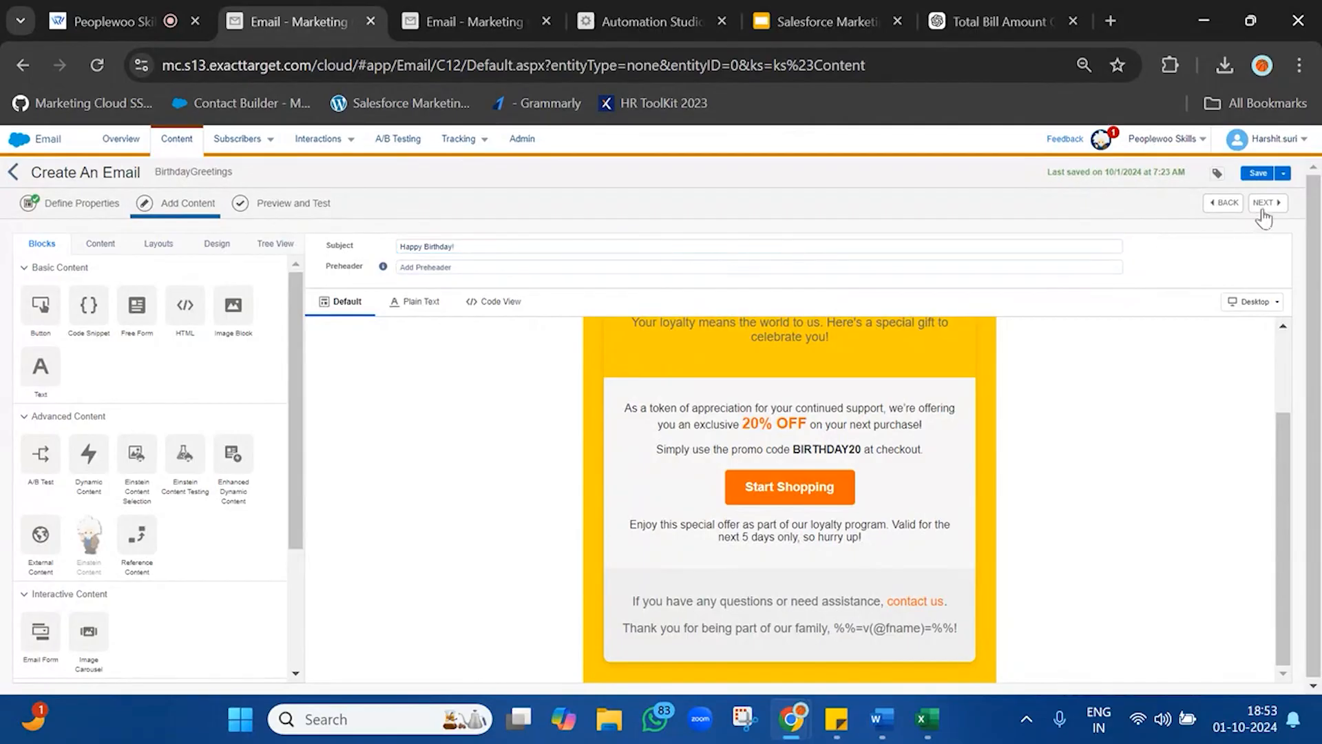
Step: Continue to the preview stage, check the personalised greeting and the email's layout, and save the email
{"action": "left_click", "coordinate": [1265, 204]}
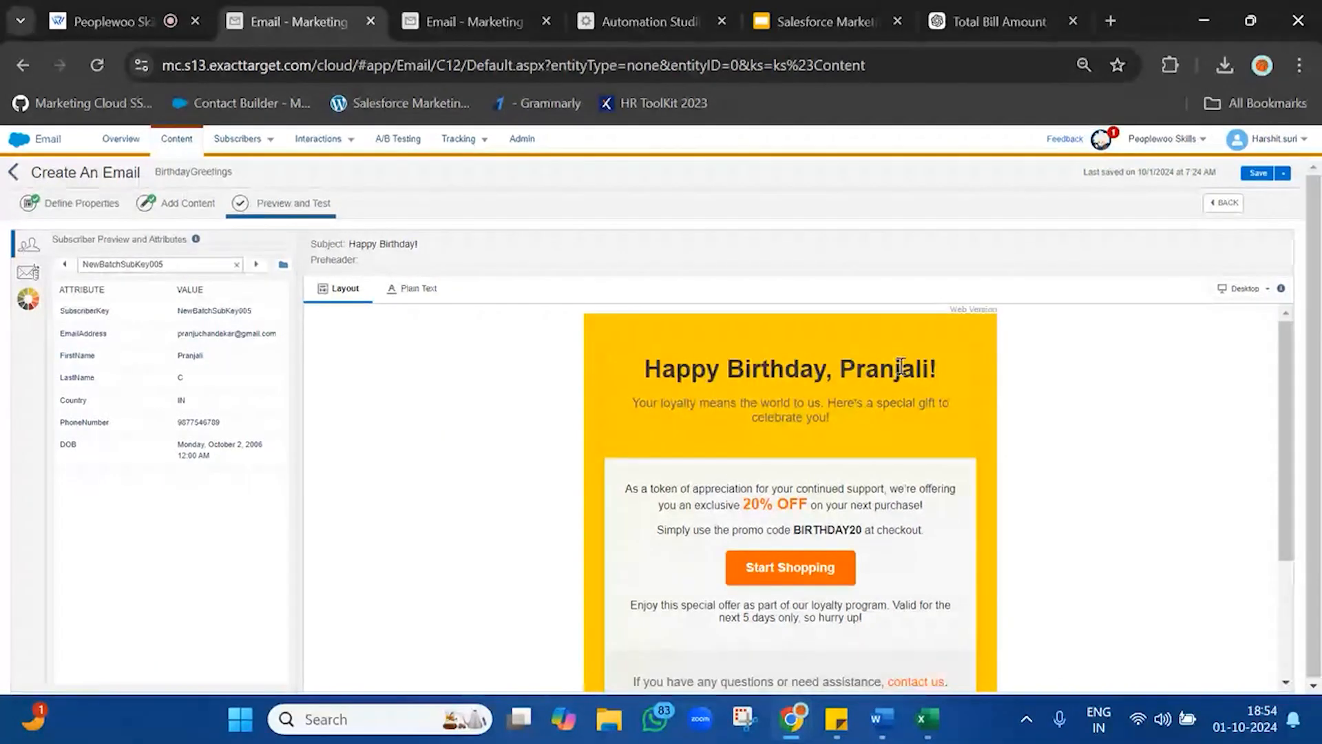
{"action": "triple_click", "coordinate": [900, 366]}
{"action": "scroll", "coordinate": [888, 469], "scroll_direction": "down", "scroll_amount": 3}
{"action": "scroll", "coordinate": [886, 508], "scroll_direction": "up", "scroll_amount": 3}
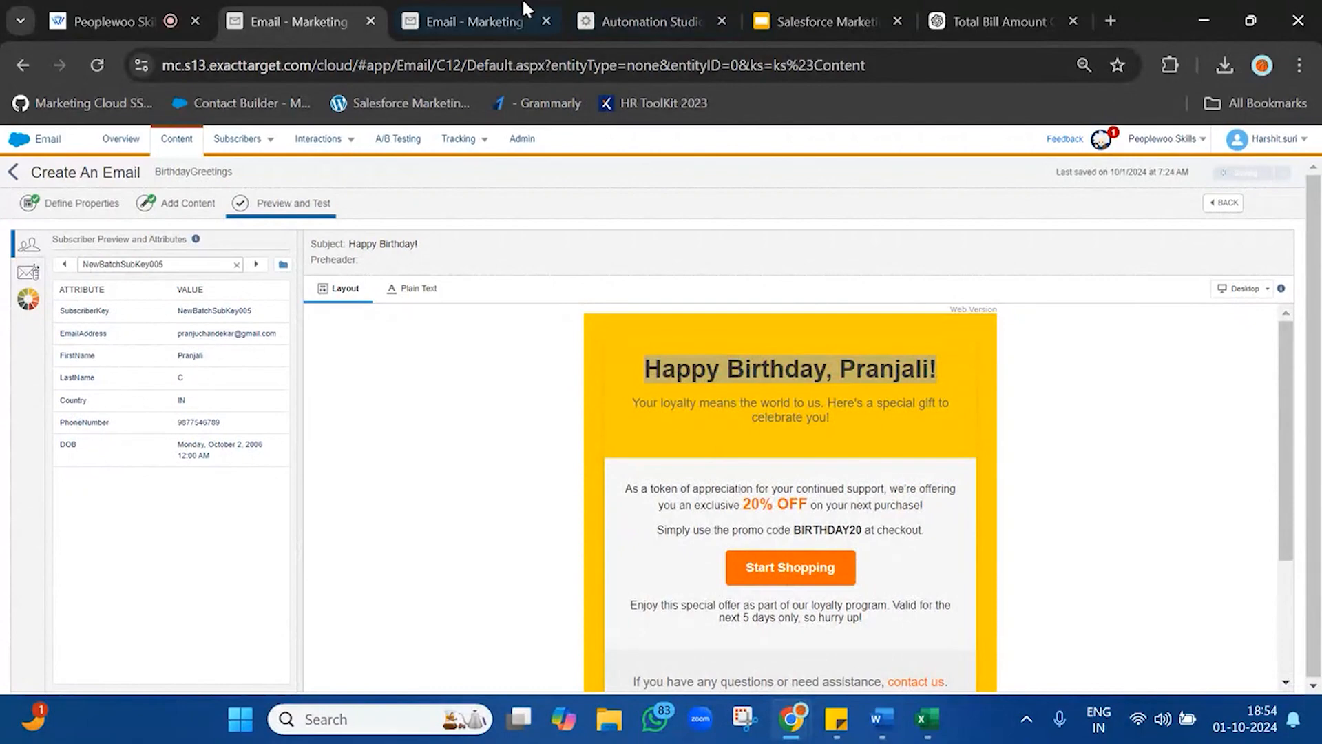
Step: Back in Automation Studio, reload NewBatchContent, keep the send activity open and choose BirthdayGreetings as its message, continuing to the properties
{"action": "left_click", "coordinate": [518, 13]}
{"action": "left_click", "coordinate": [679, 12]}
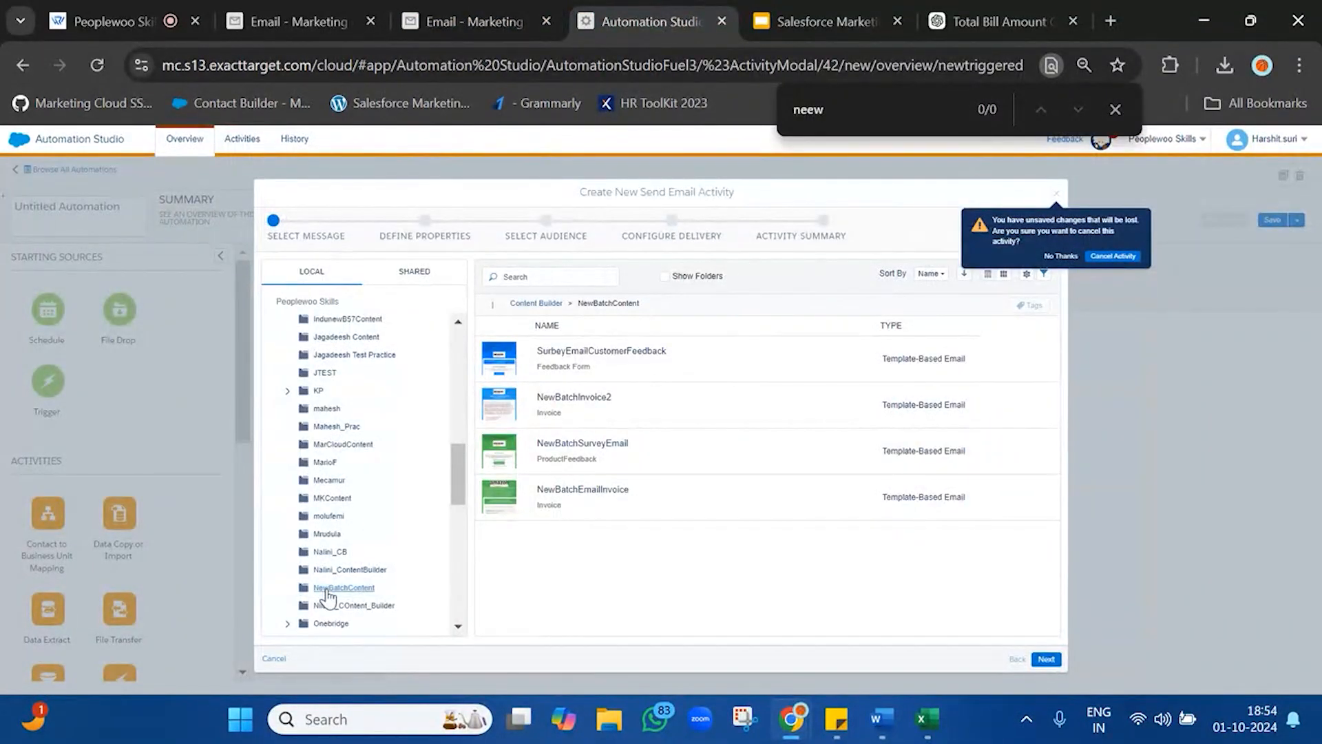
{"action": "left_click", "coordinate": [344, 569]}
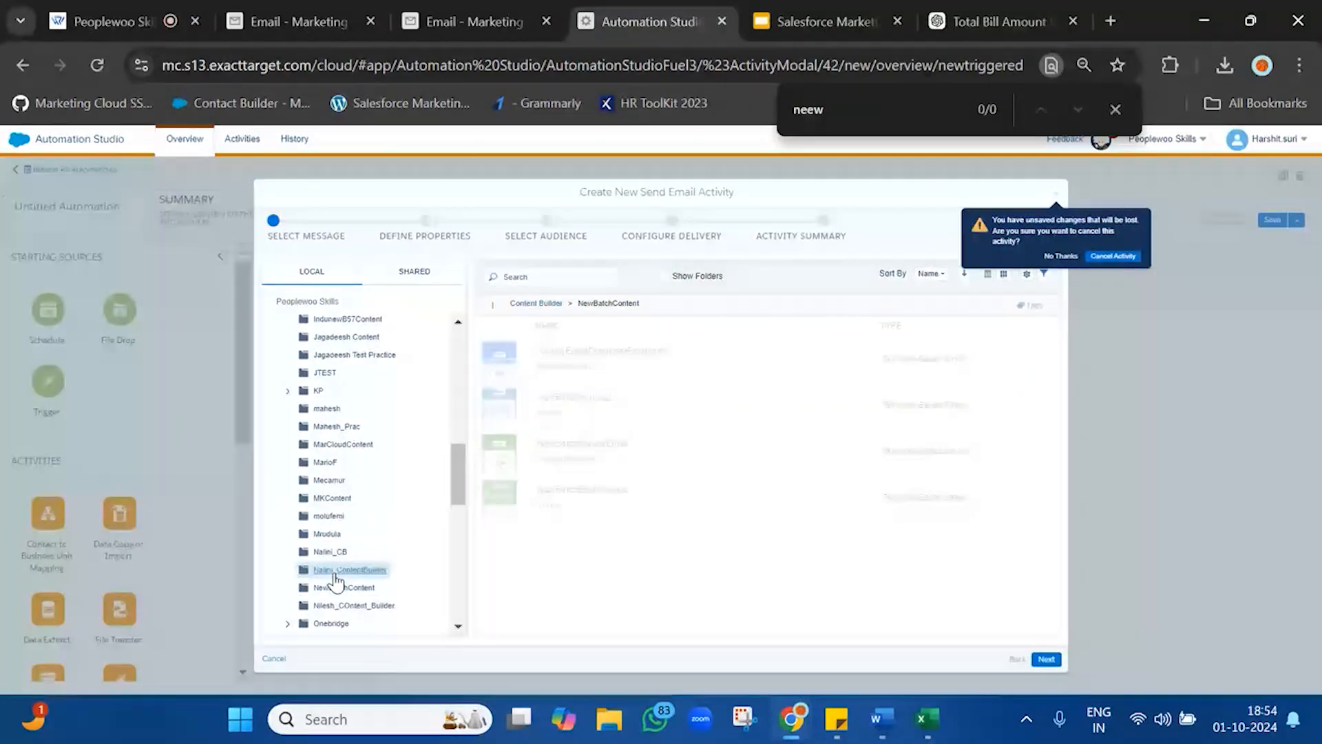
{"action": "left_click", "coordinate": [342, 588]}
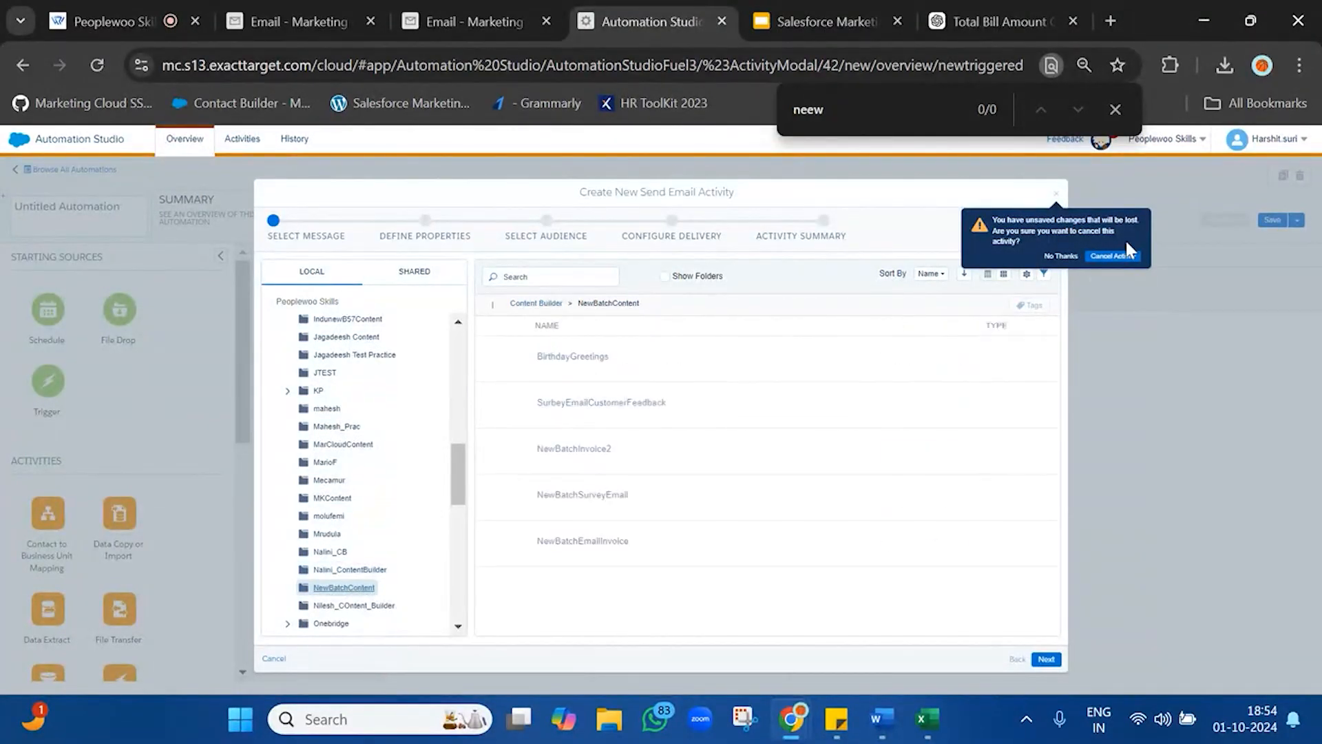
{"action": "left_click", "coordinate": [1061, 256]}
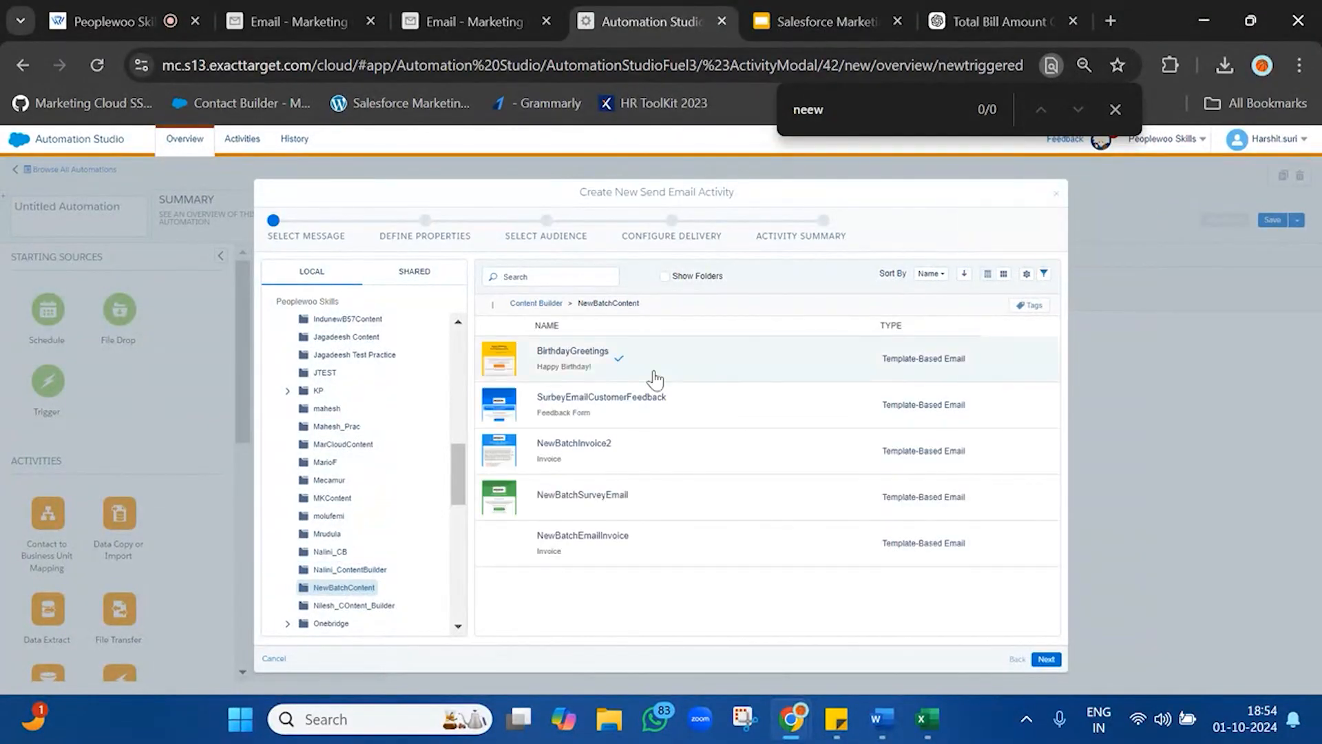
{"action": "left_click", "coordinate": [1046, 659]}
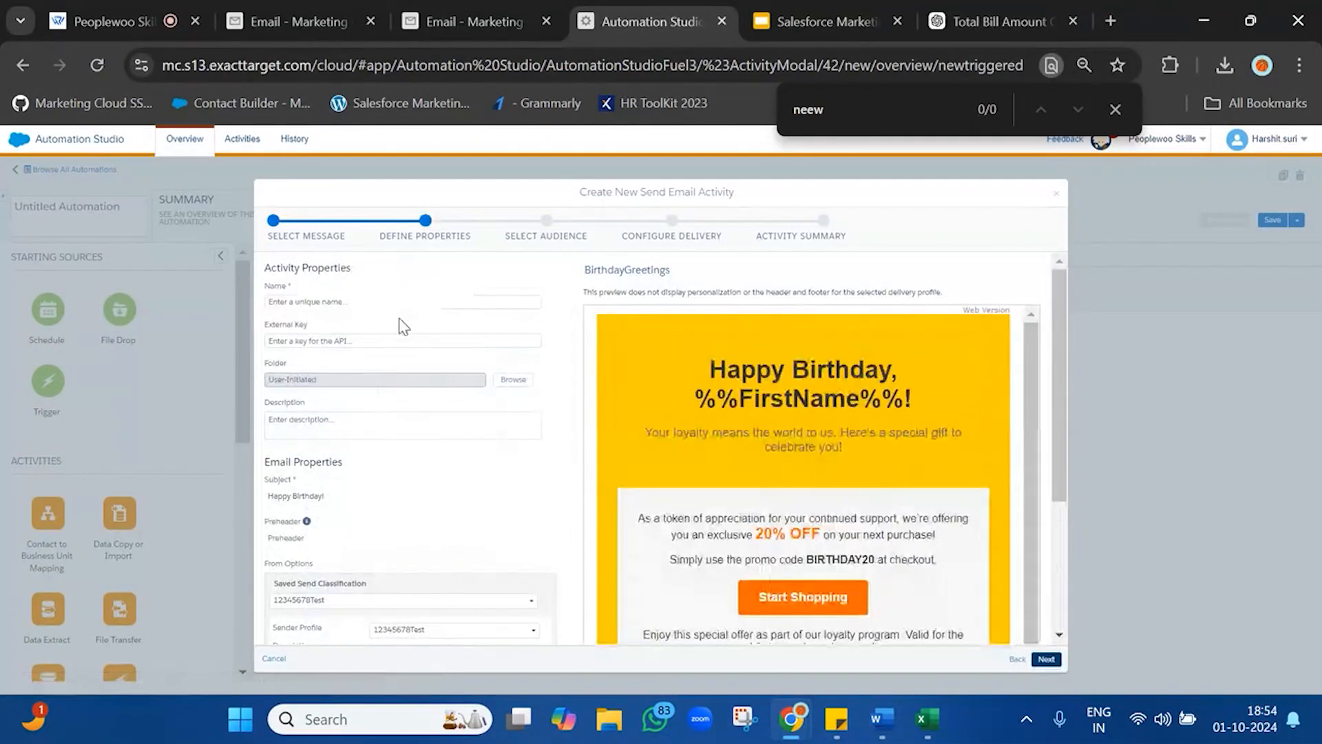
Step: Name the send email activity BirthdayGreetings
{"action": "left_click", "coordinate": [409, 304]}
{"action": "type", "text": "B"}
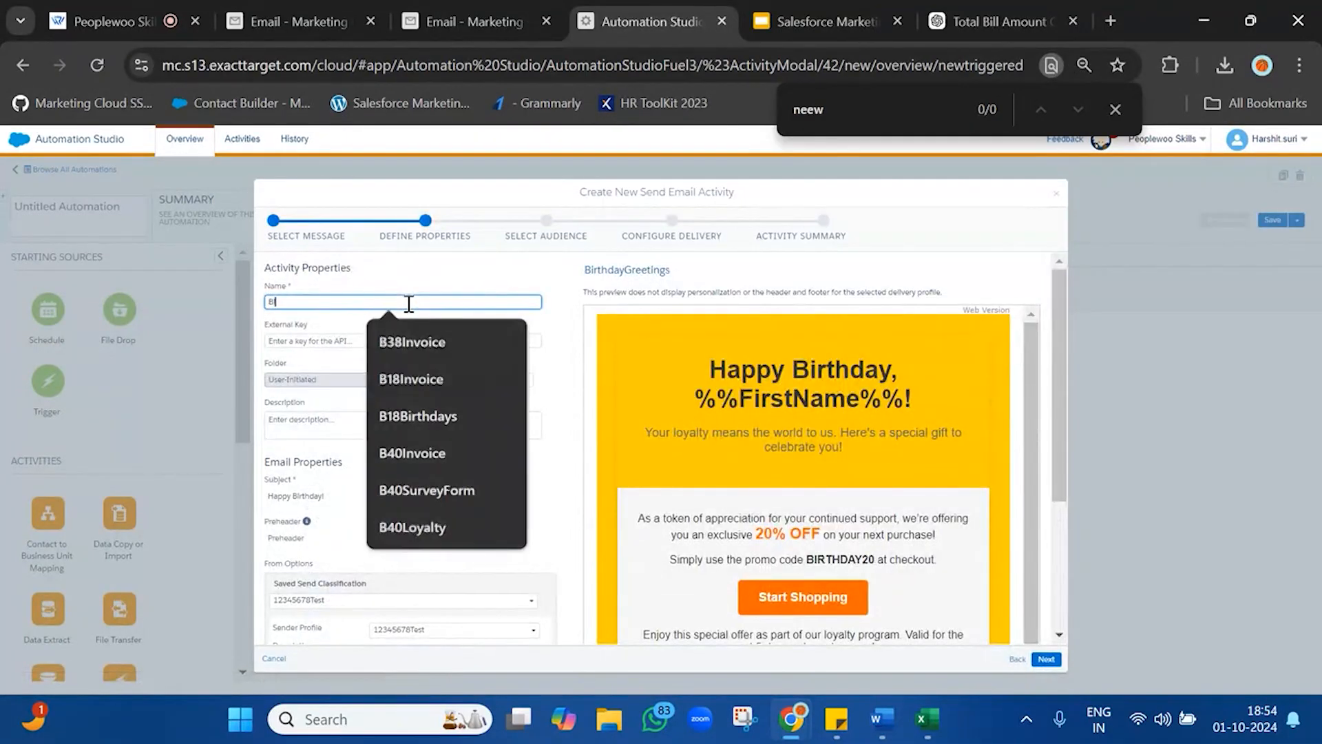
{"action": "type", "text": "irthdayGreetings"}
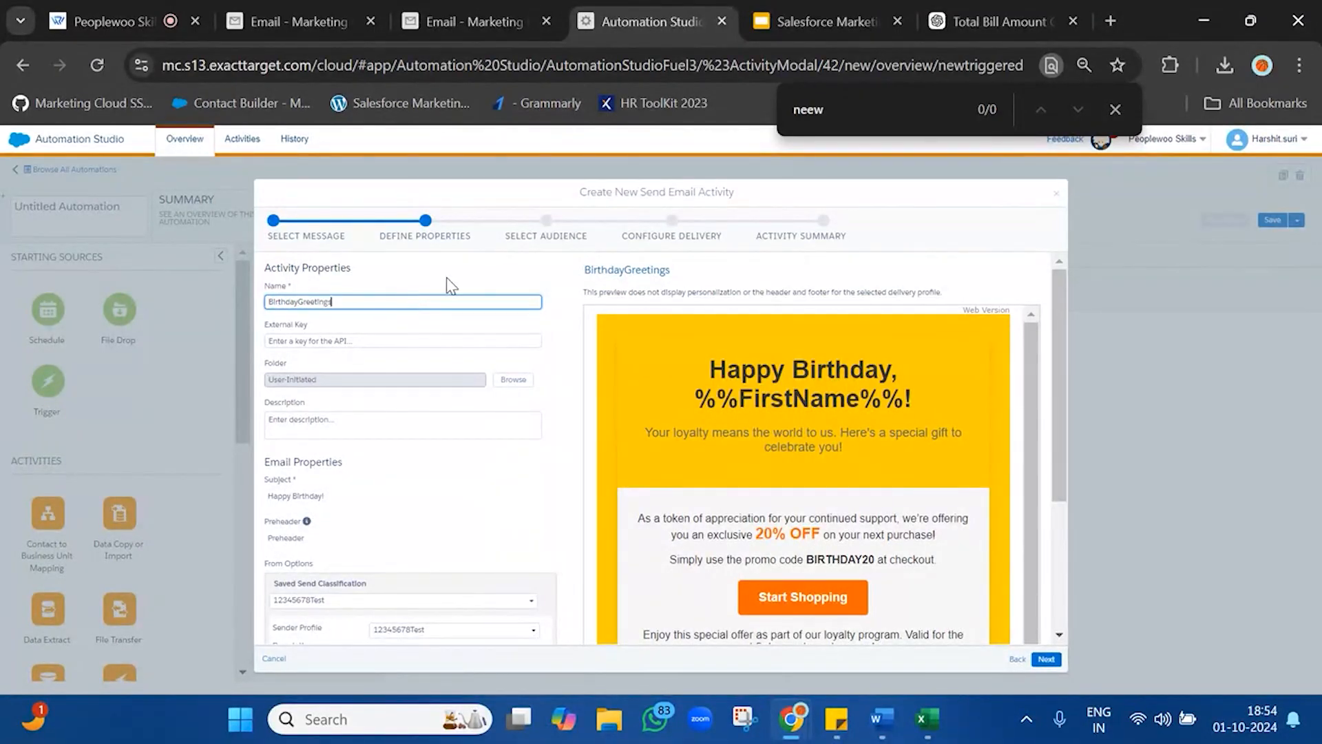
Step: Set the activity's saved send classification to the NewBatch commercial one and continue to the audience selection
{"action": "scroll", "coordinate": [451, 284], "scroll_direction": "down", "scroll_amount": 3}
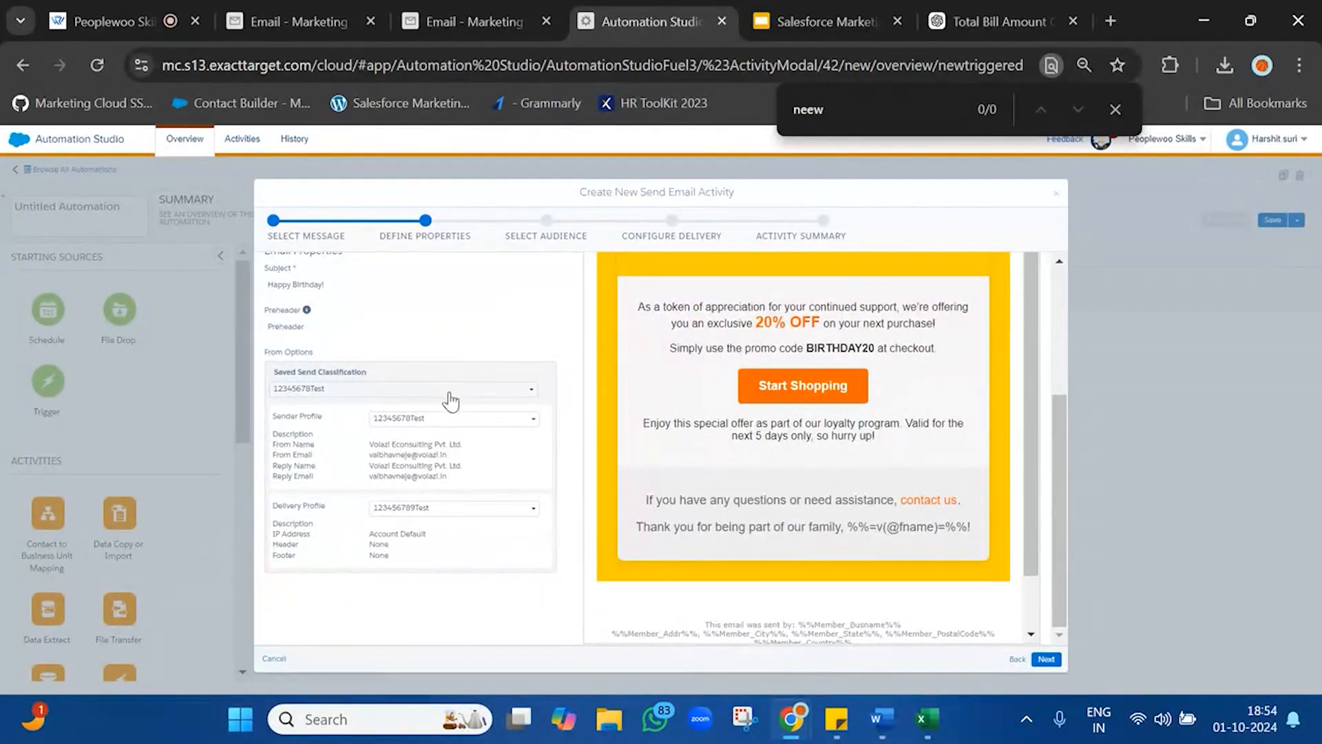
{"action": "left_click", "coordinate": [449, 394]}
{"action": "scroll", "coordinate": [405, 510], "scroll_direction": "down", "scroll_amount": 8}
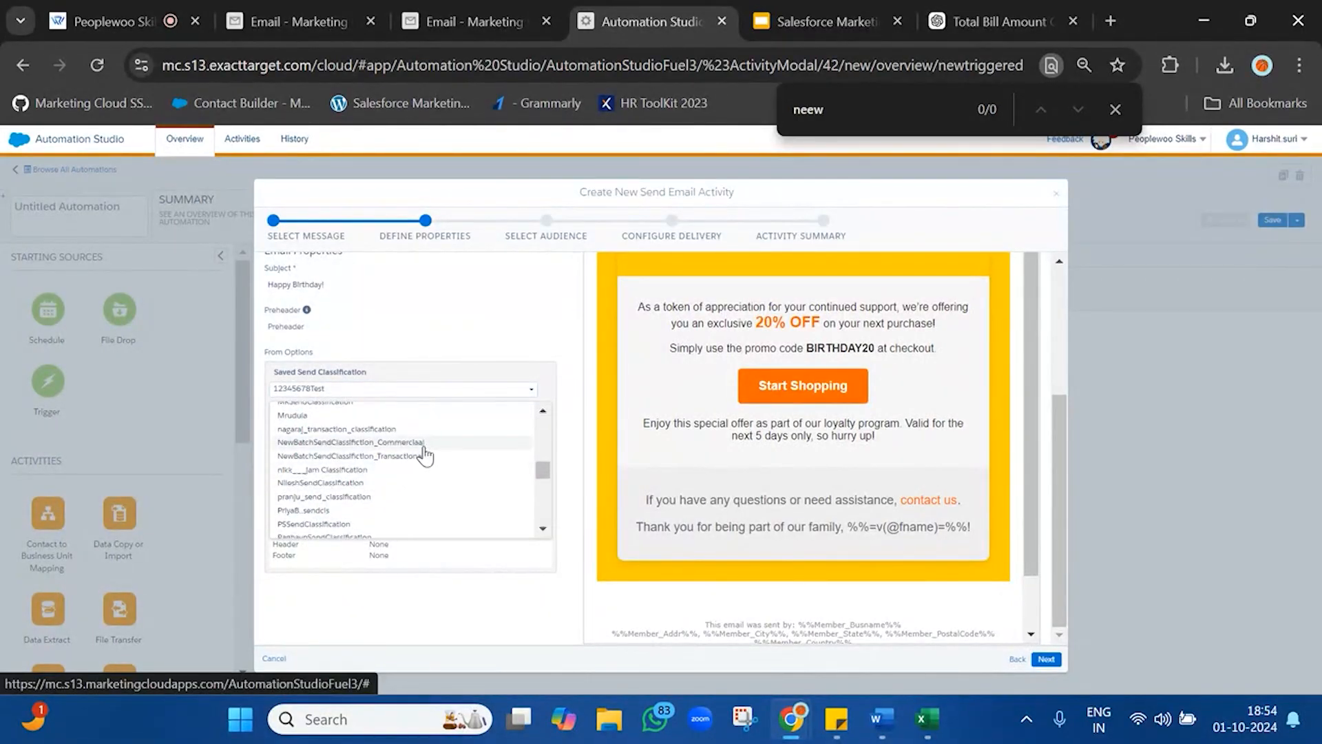
{"action": "left_click", "coordinate": [423, 444]}
{"action": "left_click", "coordinate": [1055, 661]}
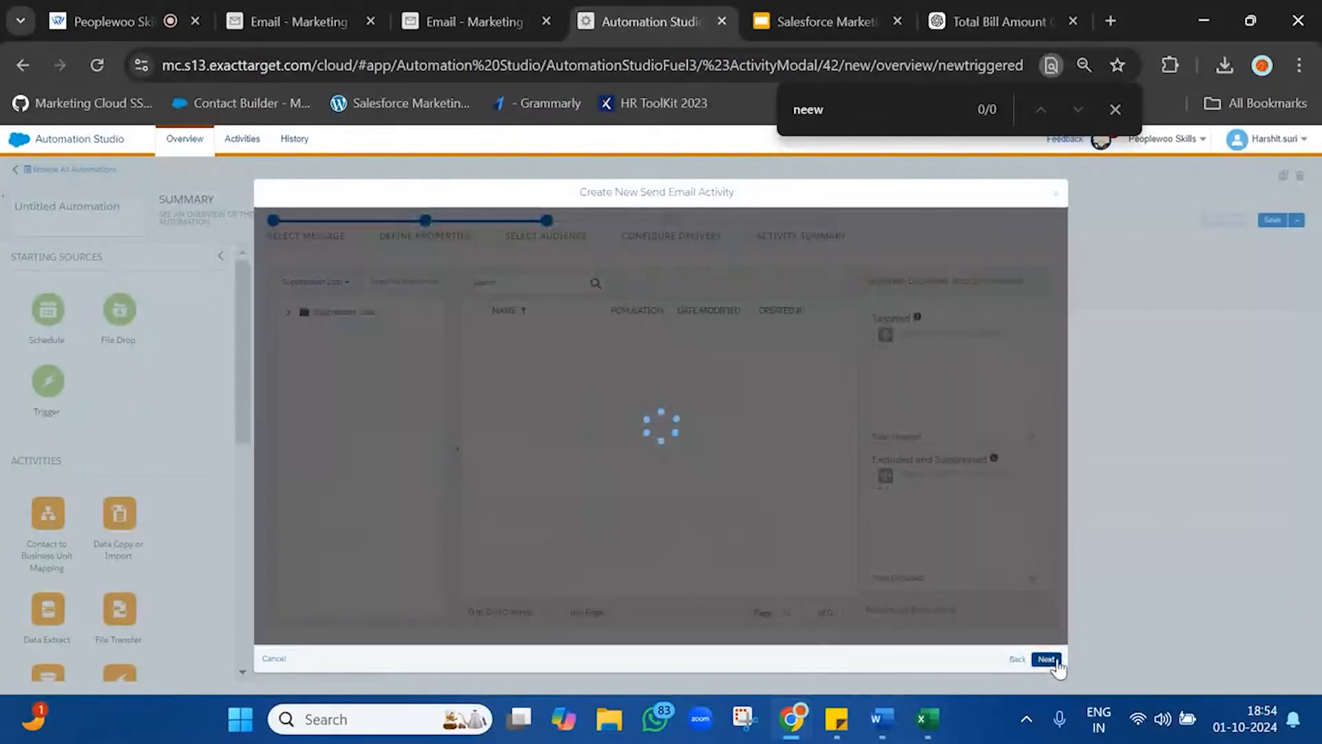
Step: Switch the audience source to Data Extensions, find the NewBatch folder by searching for "new" and open it
{"action": "left_click", "coordinate": [327, 284]}
{"action": "left_click", "coordinate": [314, 333]}
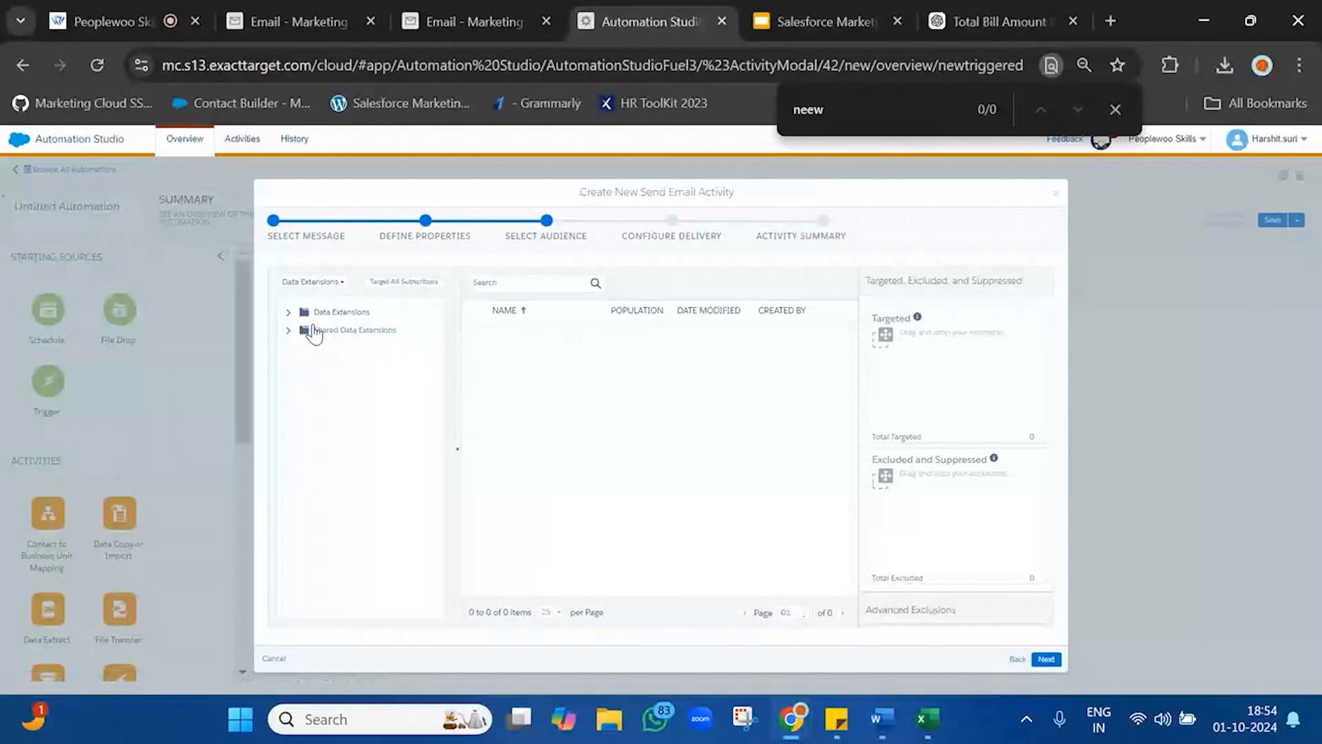
{"action": "left_click", "coordinate": [288, 313]}
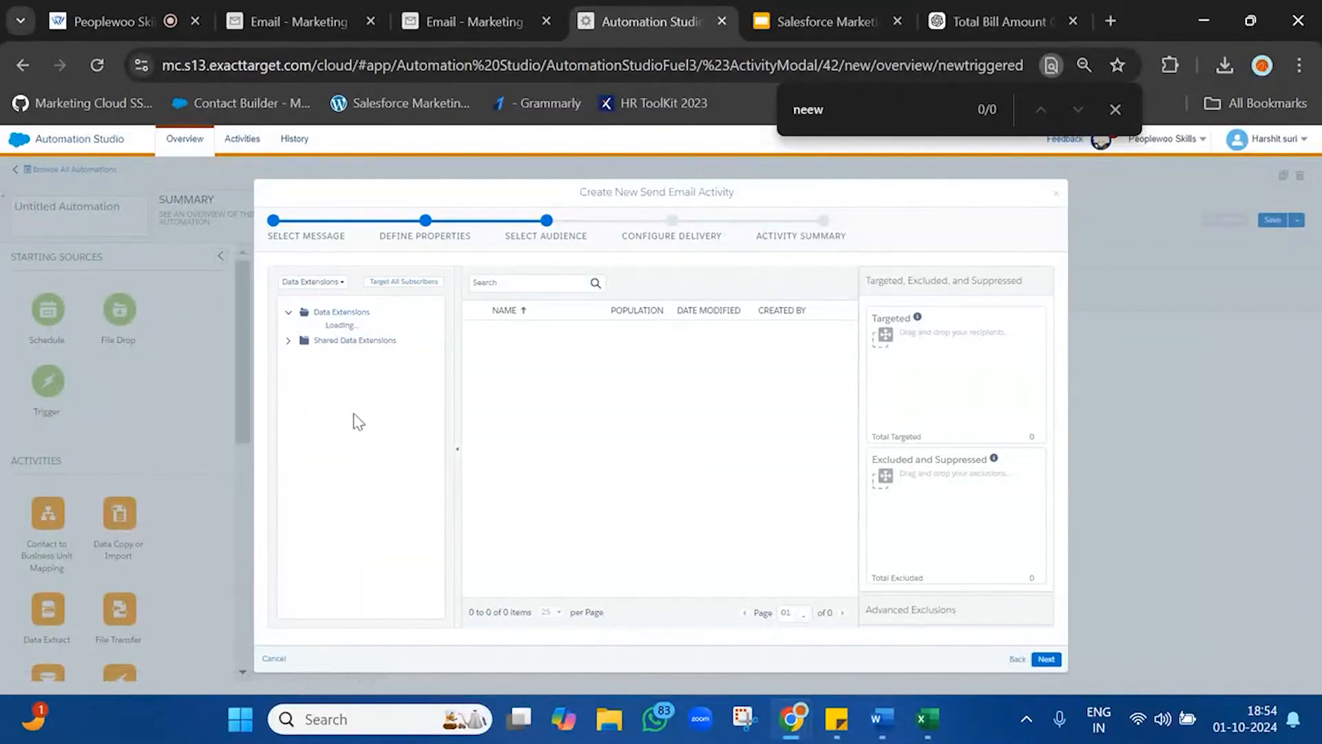
{"action": "scroll", "coordinate": [378, 523], "scroll_direction": "down", "scroll_amount": 10}
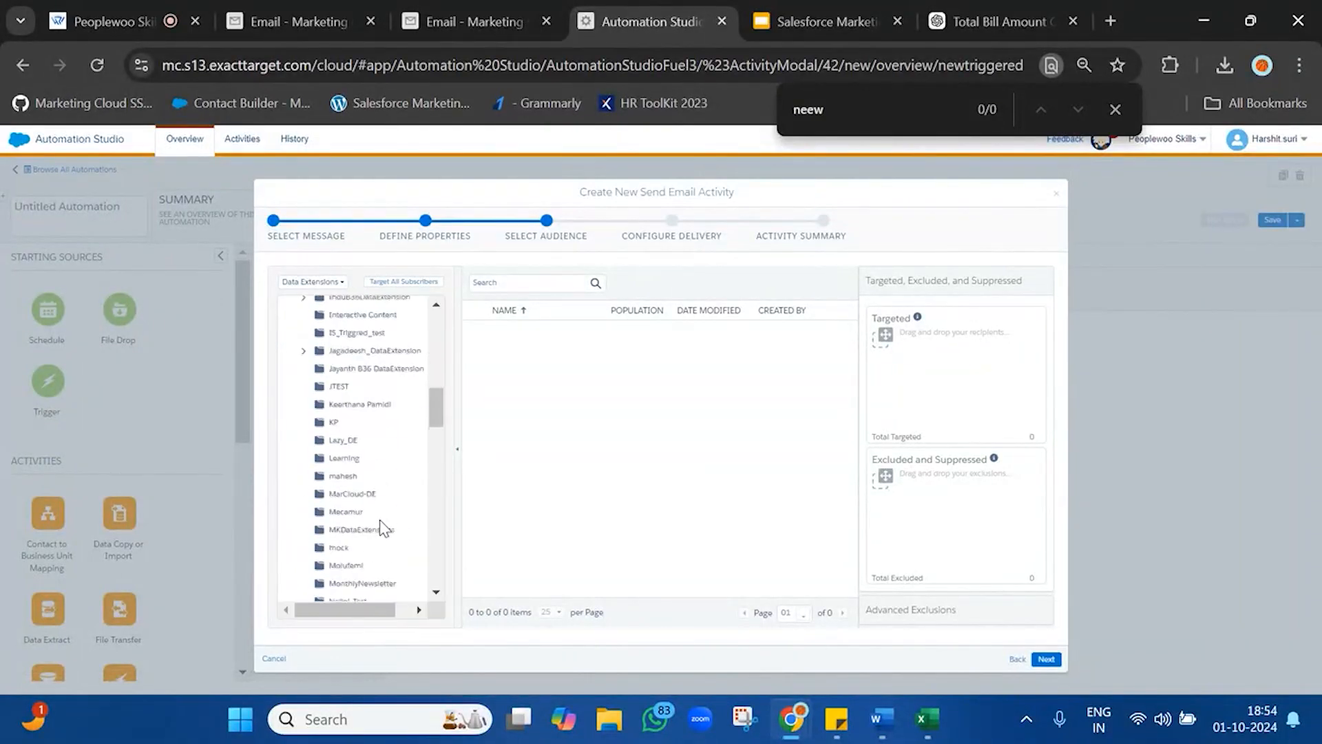
{"action": "scroll", "coordinate": [380, 523], "scroll_direction": "down", "scroll_amount": 3}
{"action": "key", "text": "ctrl+f"}
{"action": "type", "text": "n"}
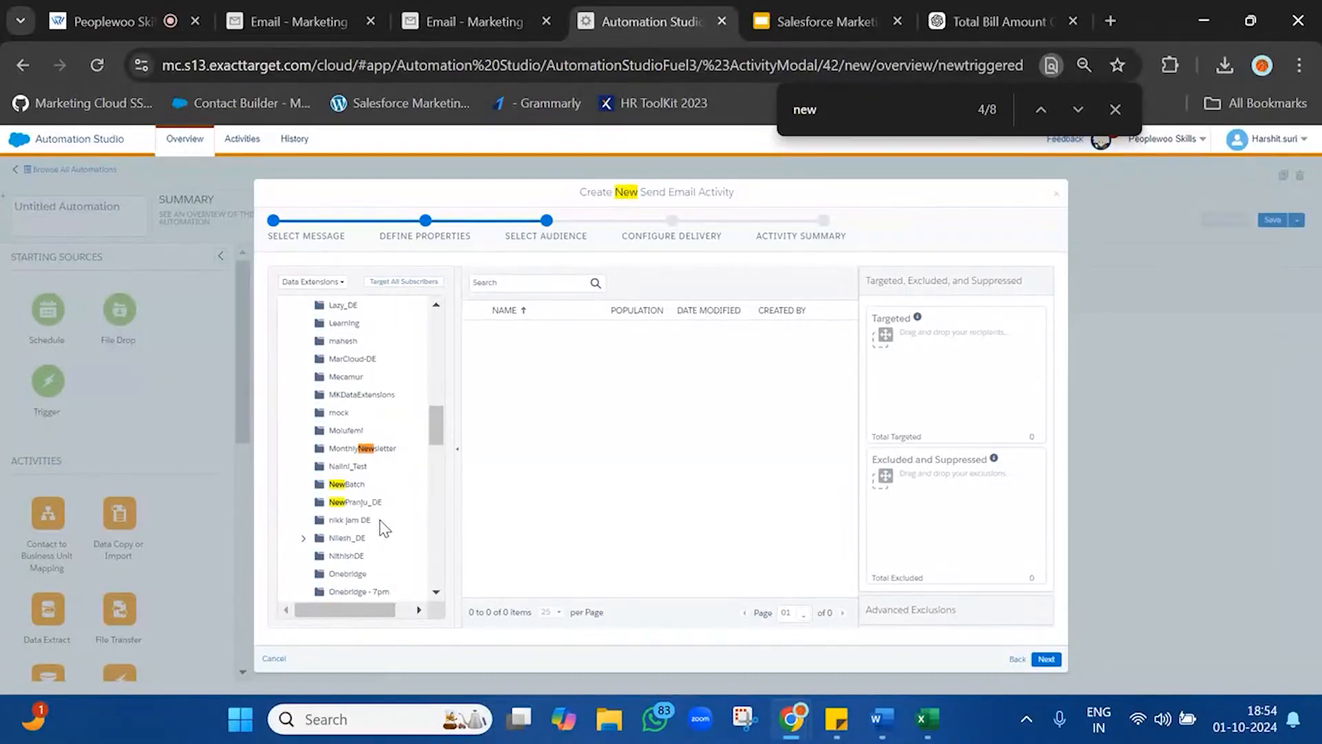
{"action": "left_click", "coordinate": [347, 484]}
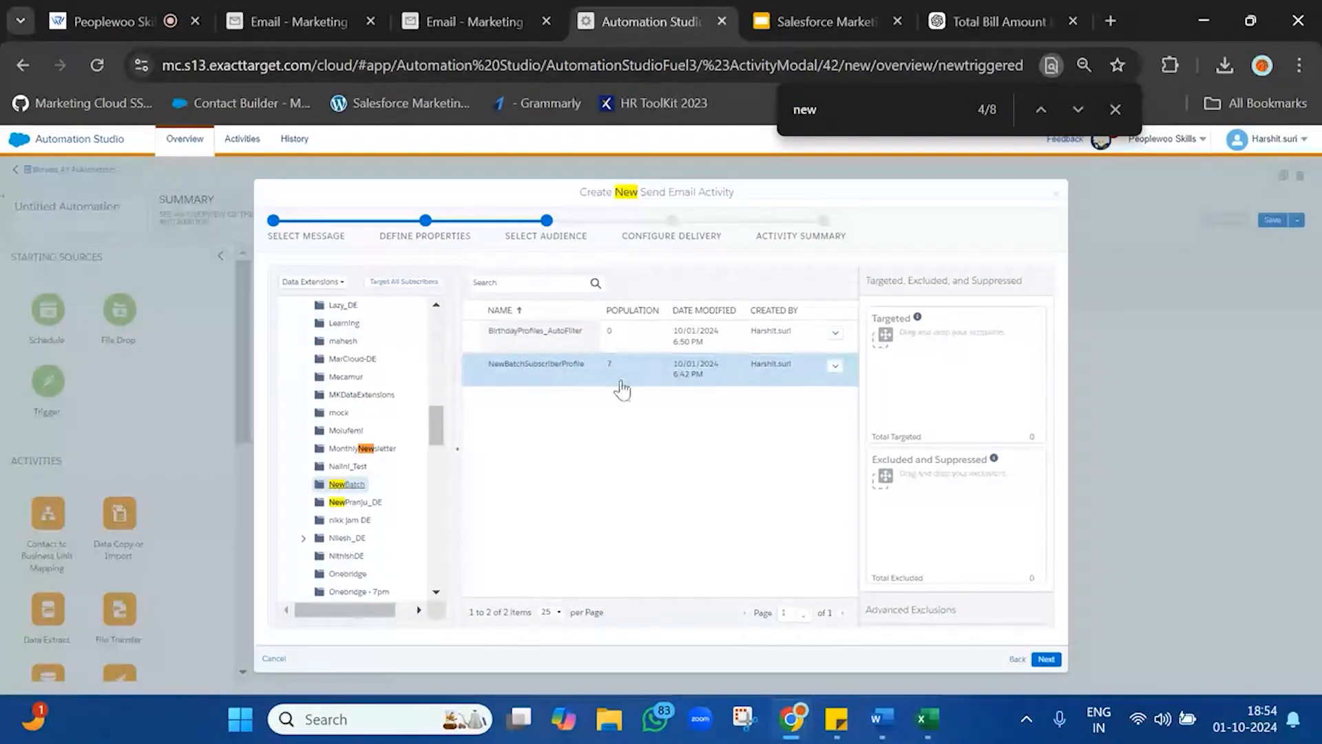
Step: Target the BirthdayProfiles_AutoFilter data extension with the All Subscribers publication list and check the de-duplicate subscribers option
{"action": "left_click_drag", "start_coordinate": [555, 342], "coordinate": [957, 369]}
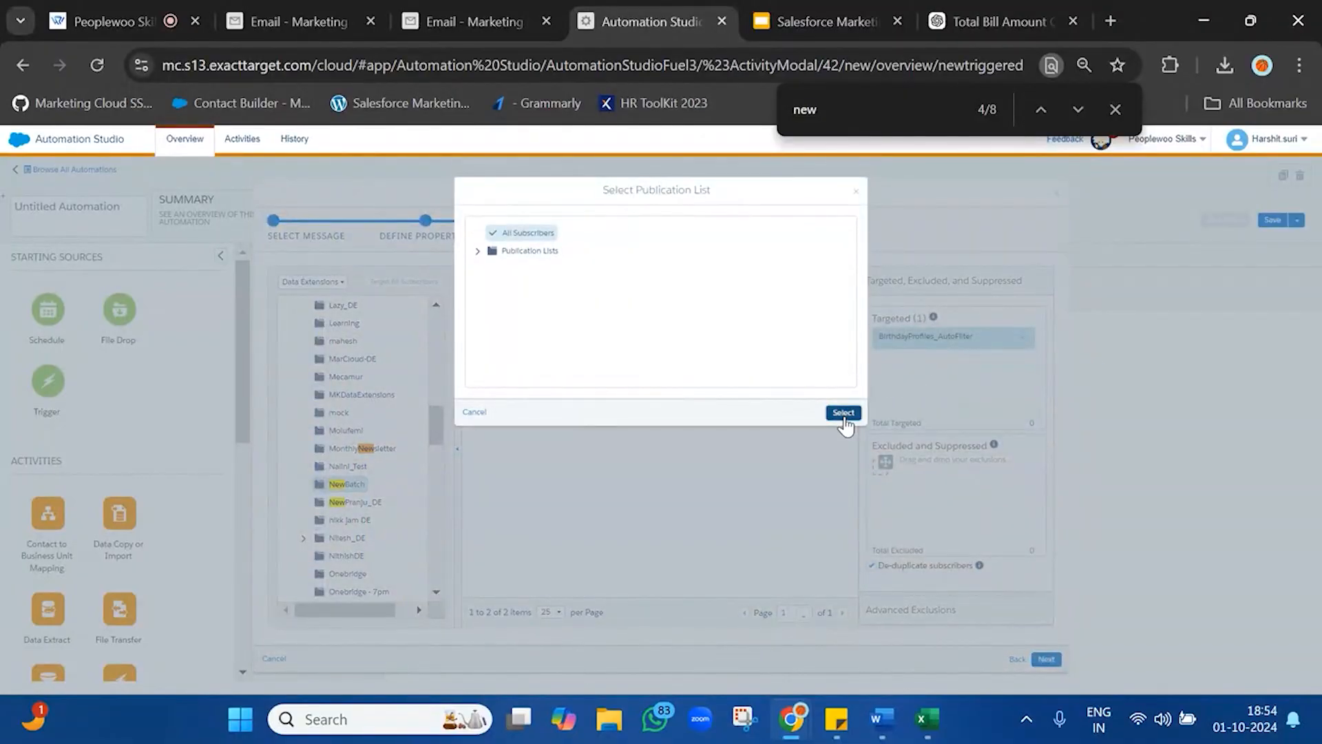
{"action": "left_click", "coordinate": [841, 413]}
{"action": "left_click_drag", "start_coordinate": [888, 566], "coordinate": [983, 614]}
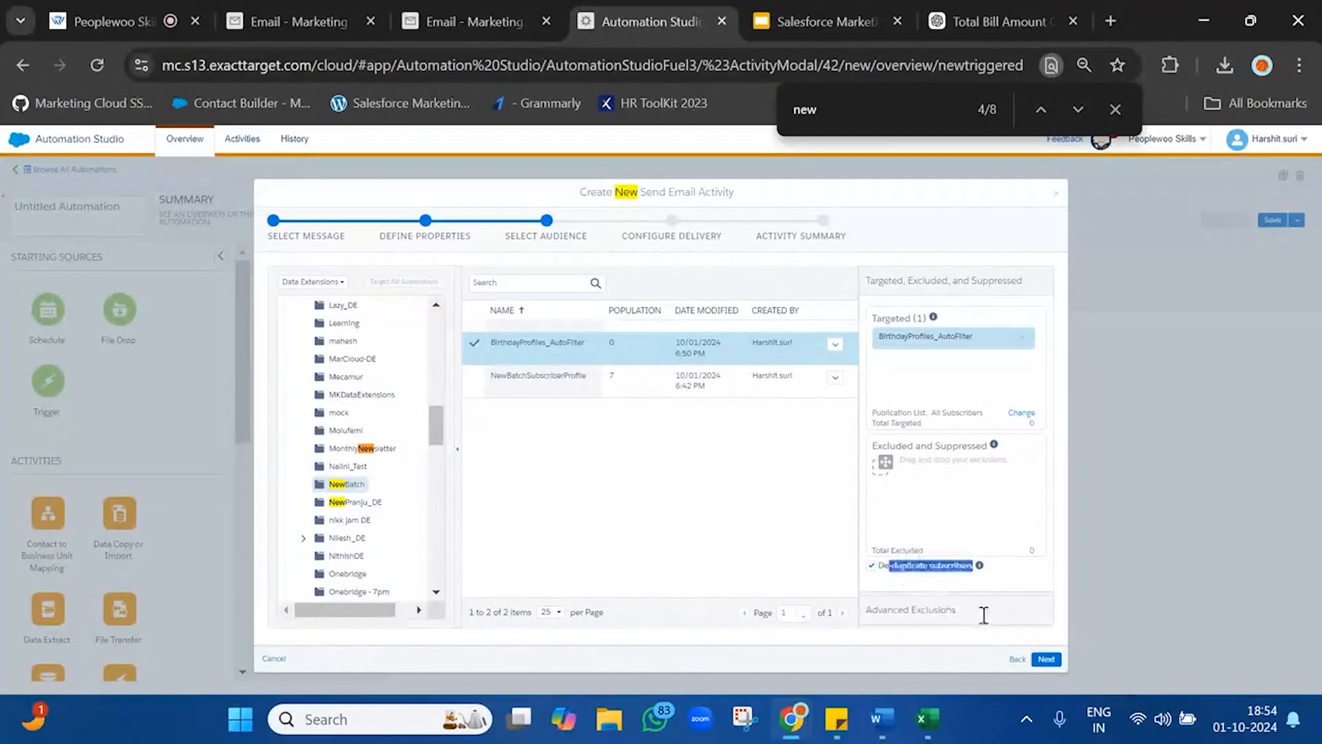
Step: Turn off de-duplicate subscribers, then confirm the summary as correct and ready to send to finish the send email activity
{"action": "left_click_drag", "start_coordinate": [898, 584], "coordinate": [878, 573]}
{"action": "left_click", "coordinate": [1047, 661]}
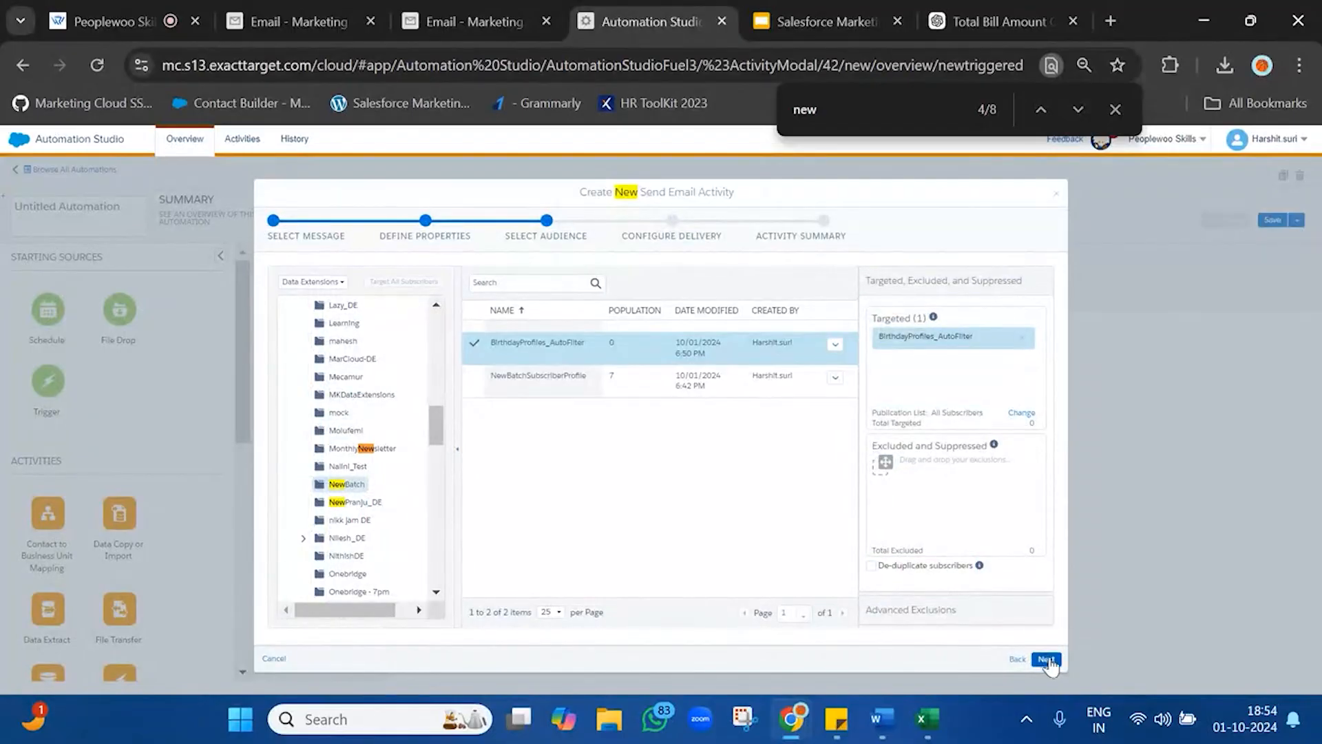
{"action": "left_click", "coordinate": [1047, 660]}
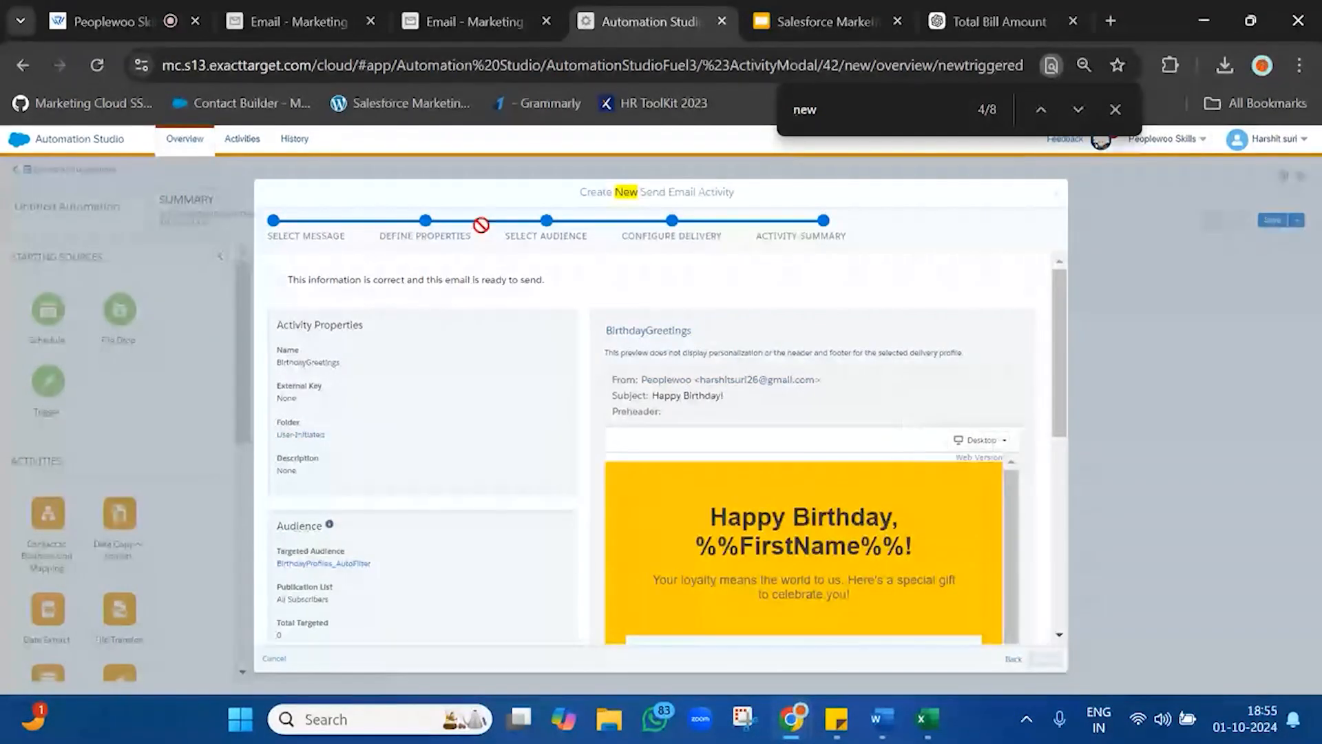
{"action": "left_click", "coordinate": [369, 288]}
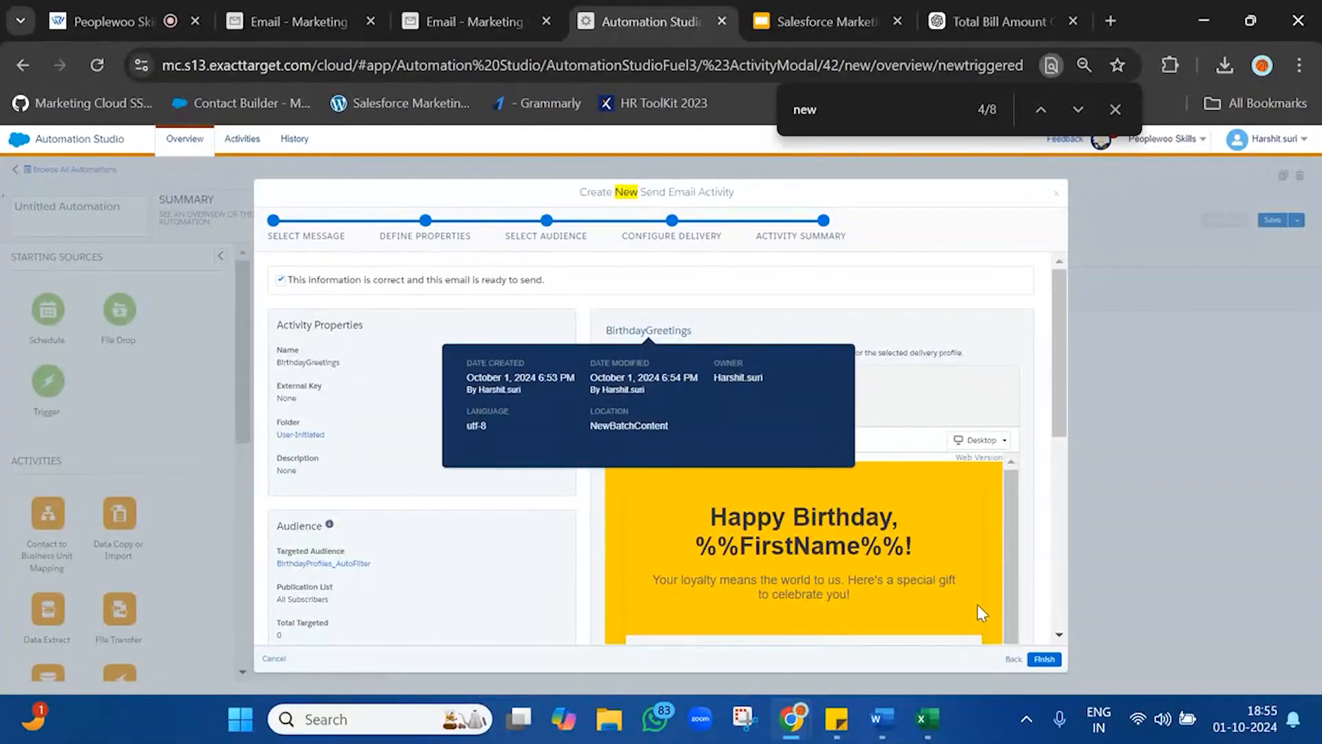
{"action": "left_click", "coordinate": [1044, 660]}
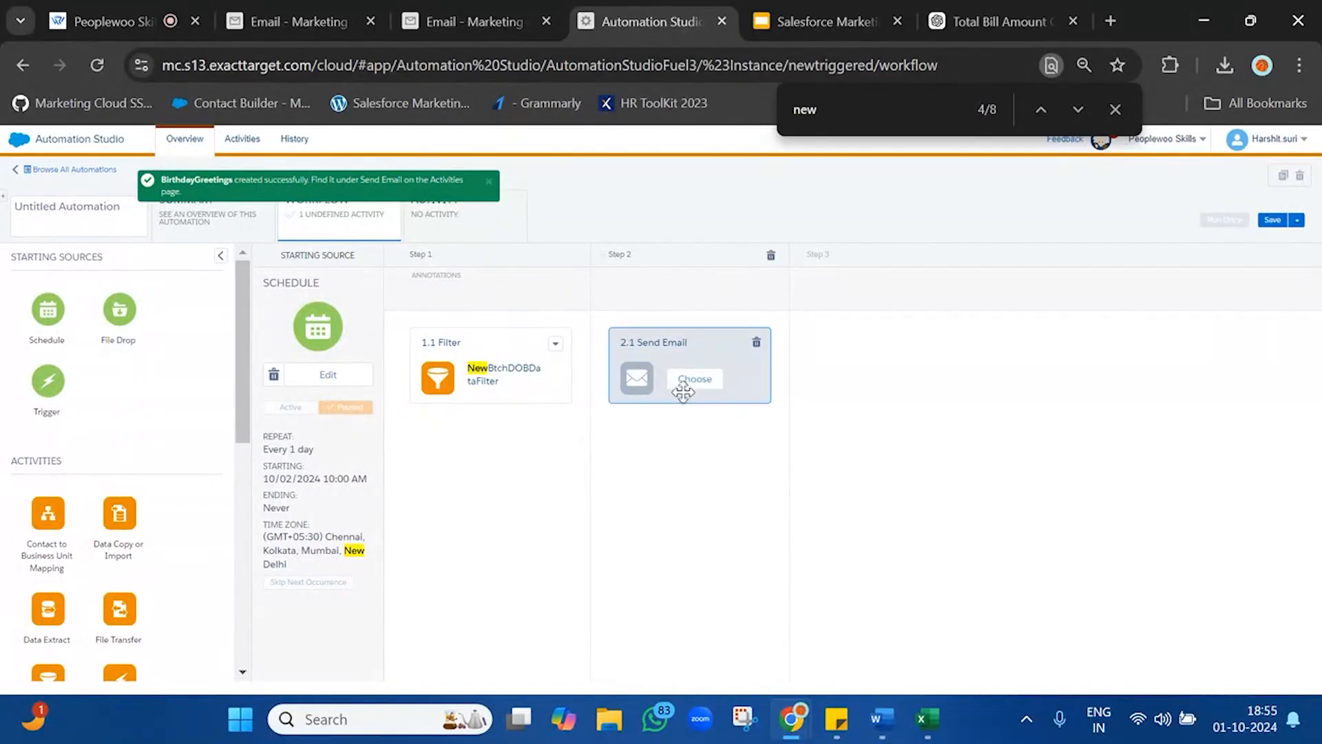
Step: Name the untitled automation BirthdayGreetings and save it
{"action": "triple_click", "coordinate": [319, 179]}
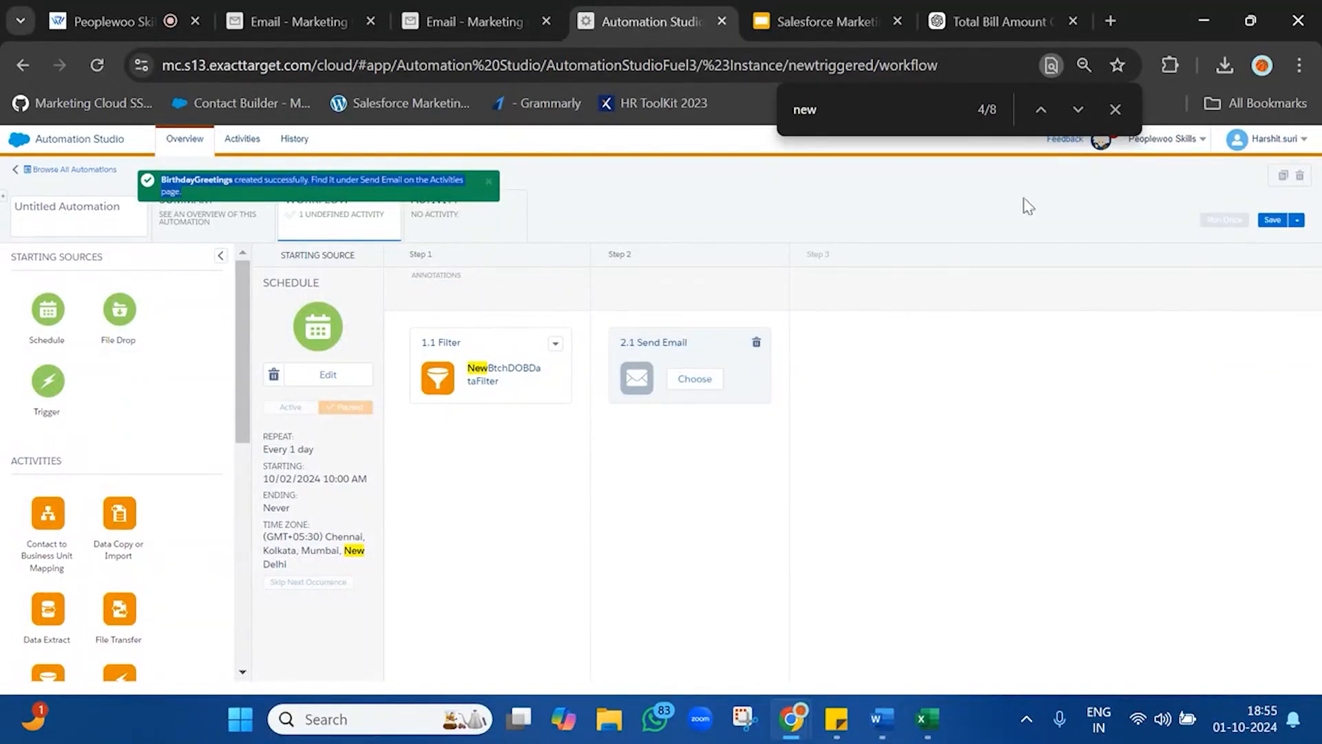
{"action": "left_click", "coordinate": [76, 197]}
{"action": "key", "text": "ctrl+v"}
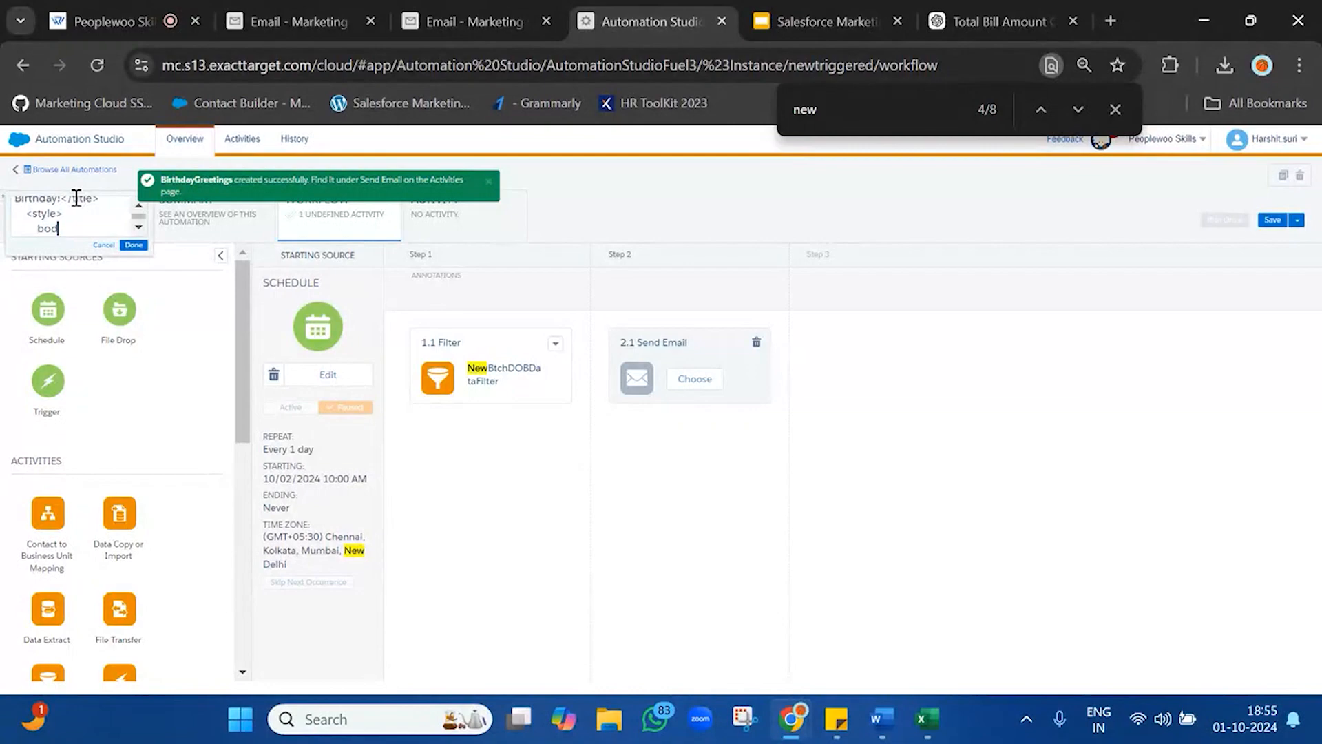
{"action": "key", "text": "ctrl+a"}
{"action": "key", "text": "BackSpace"}
{"action": "type", "text": "Birt"}
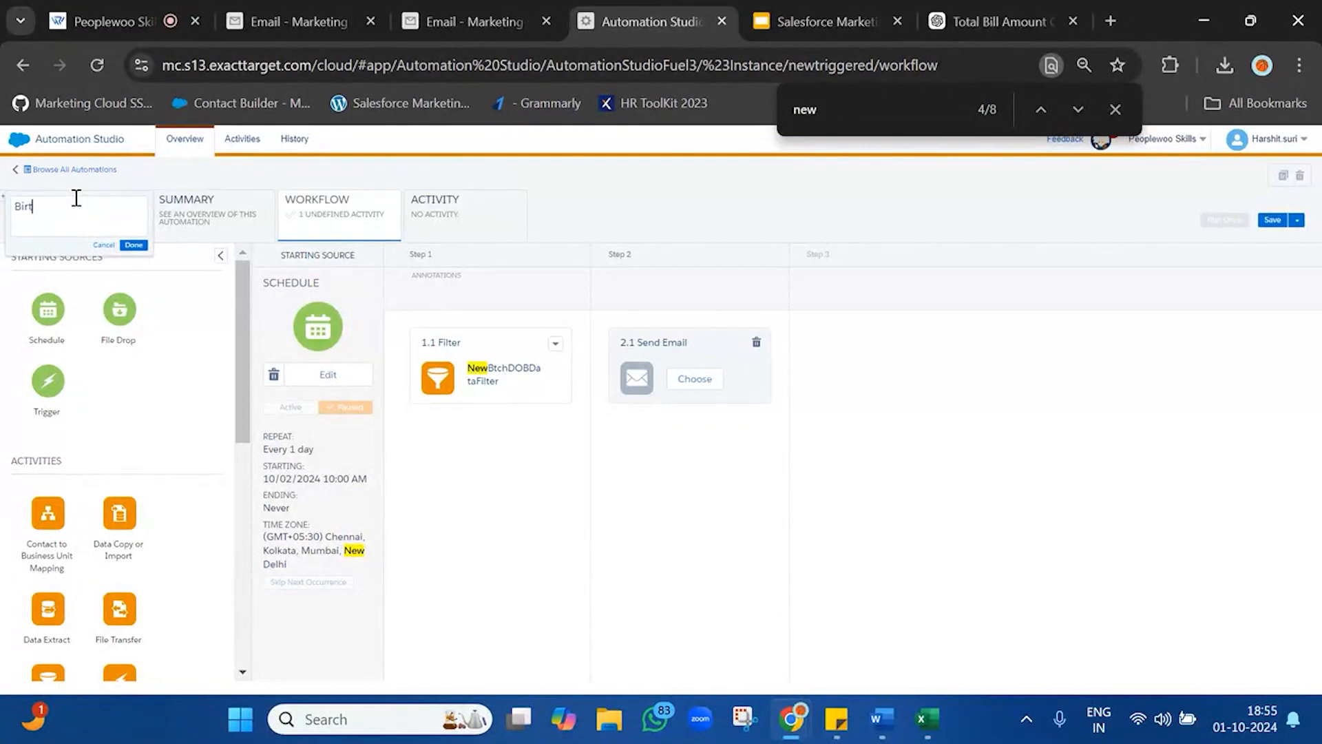
{"action": "type", "text": "hdayGreetings"}
{"action": "left_click", "coordinate": [134, 246]}
{"action": "left_click", "coordinate": [1272, 221]}
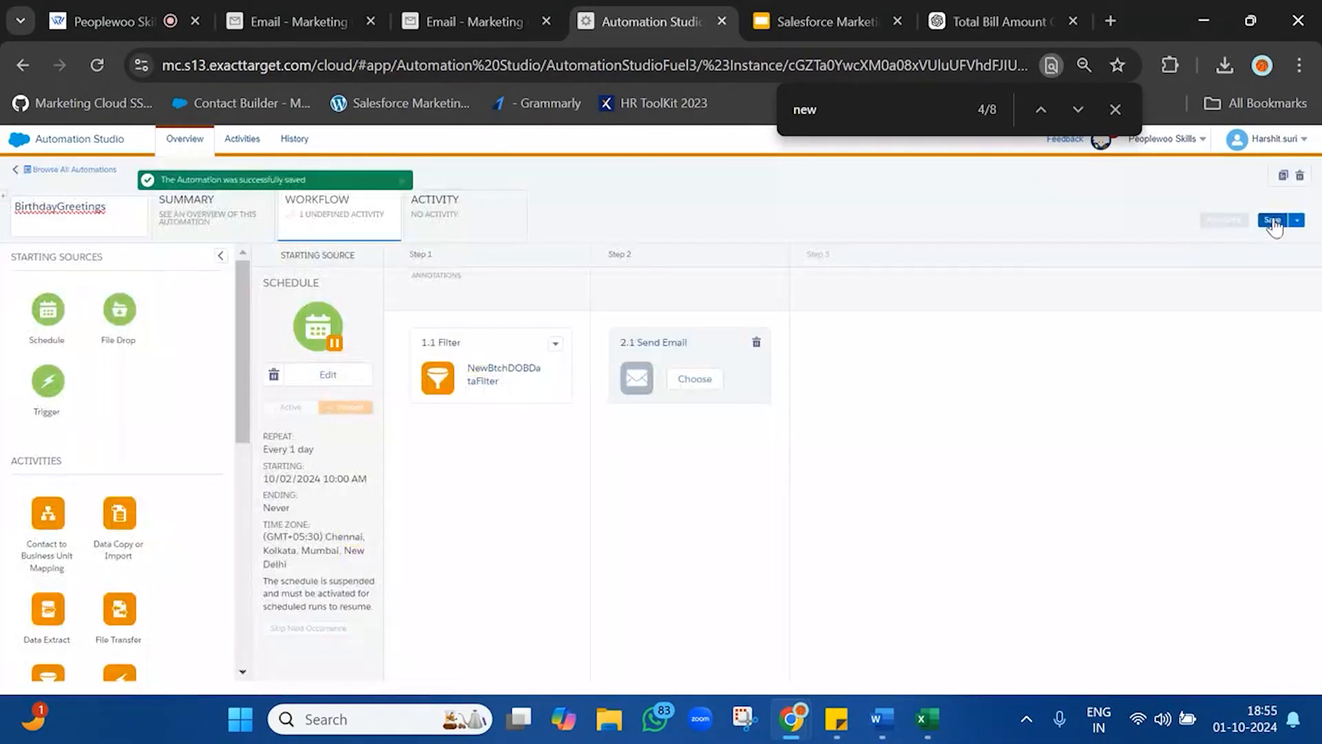
Step: Assign the BirthdayGreetings activity to the Send Email step and save the automation
{"action": "left_click", "coordinate": [694, 383]}
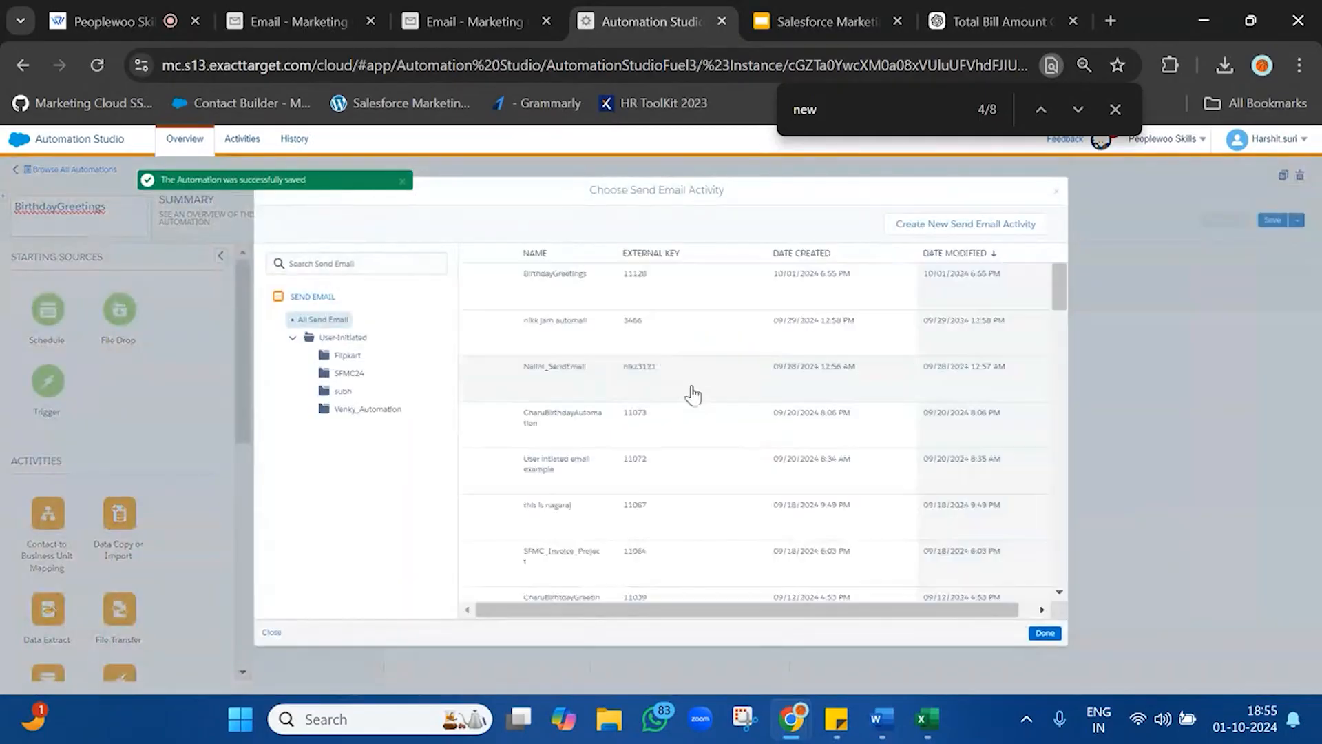
{"action": "left_click", "coordinate": [688, 284]}
{"action": "left_click", "coordinate": [1044, 633]}
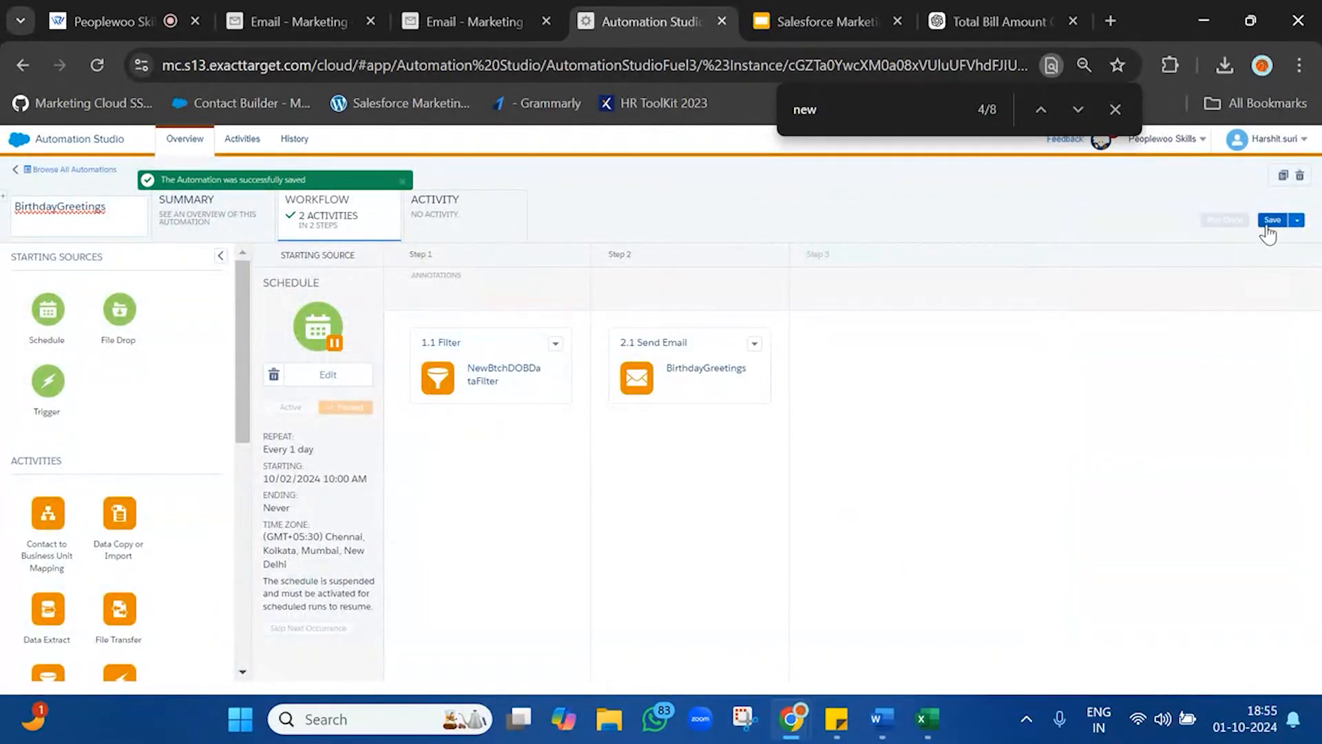
{"action": "left_click", "coordinate": [1271, 220]}
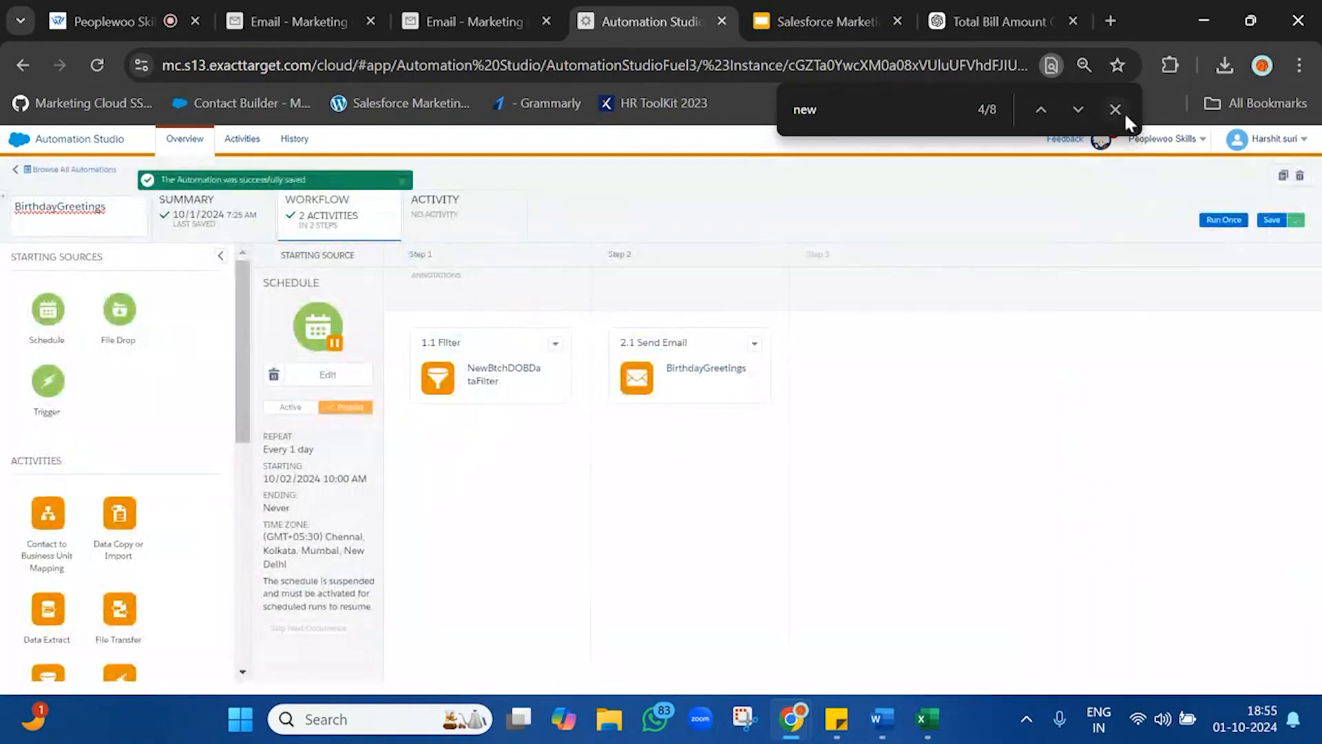
{"action": "left_click", "coordinate": [1115, 109]}
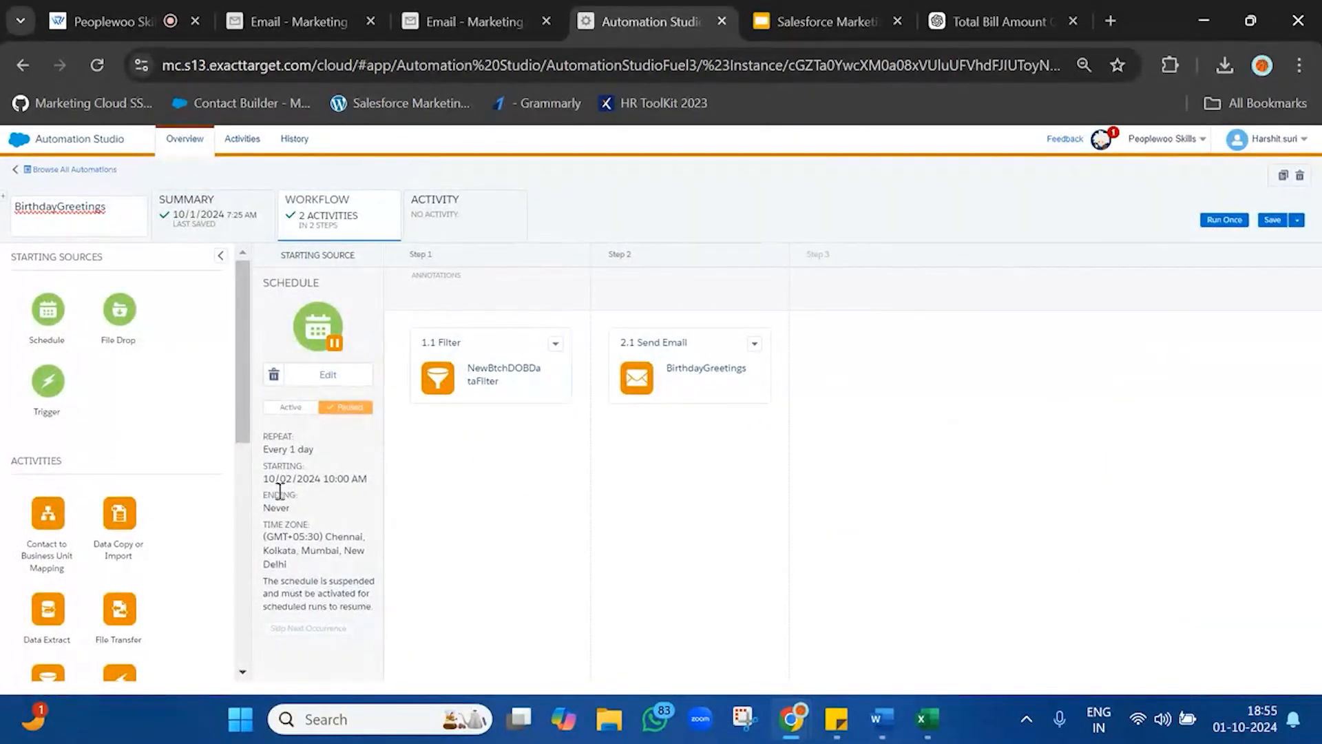
Step: Activate the automation's daily schedule and pause it again
{"action": "left_click", "coordinate": [291, 412]}
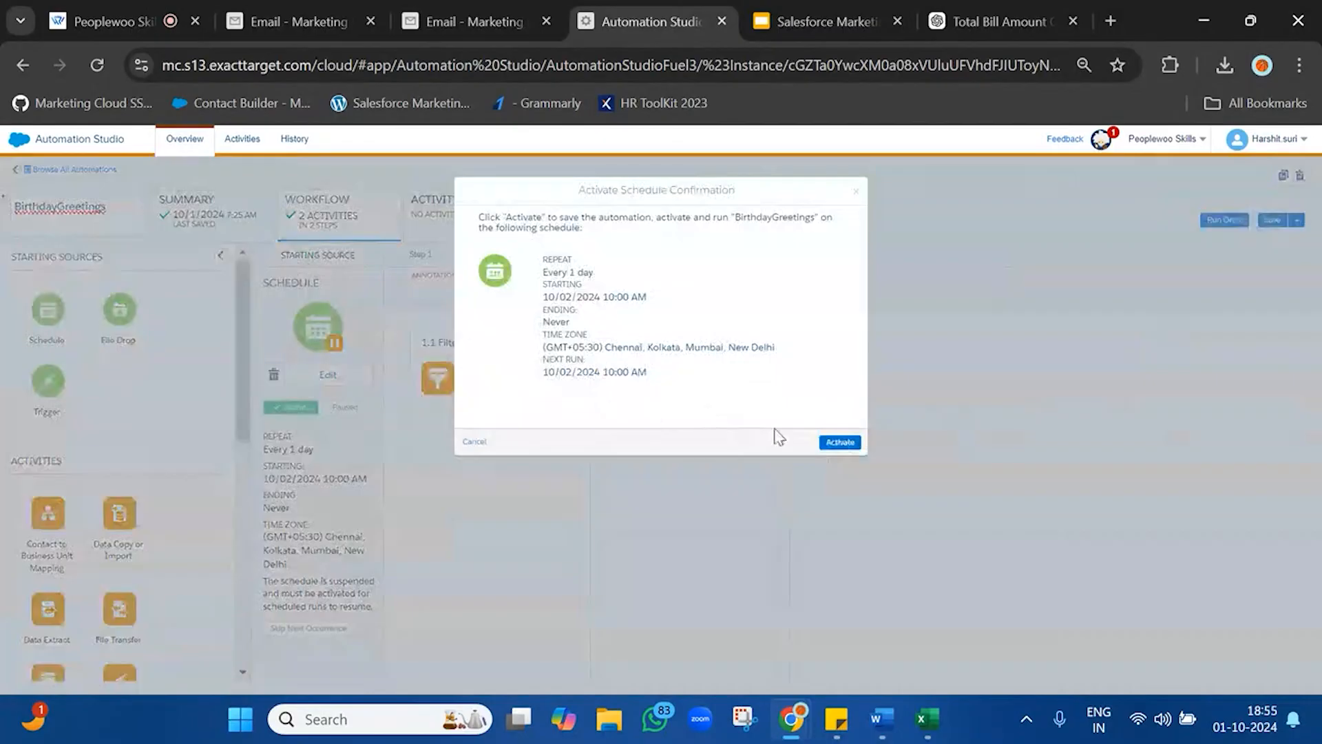
{"action": "left_click", "coordinate": [842, 444]}
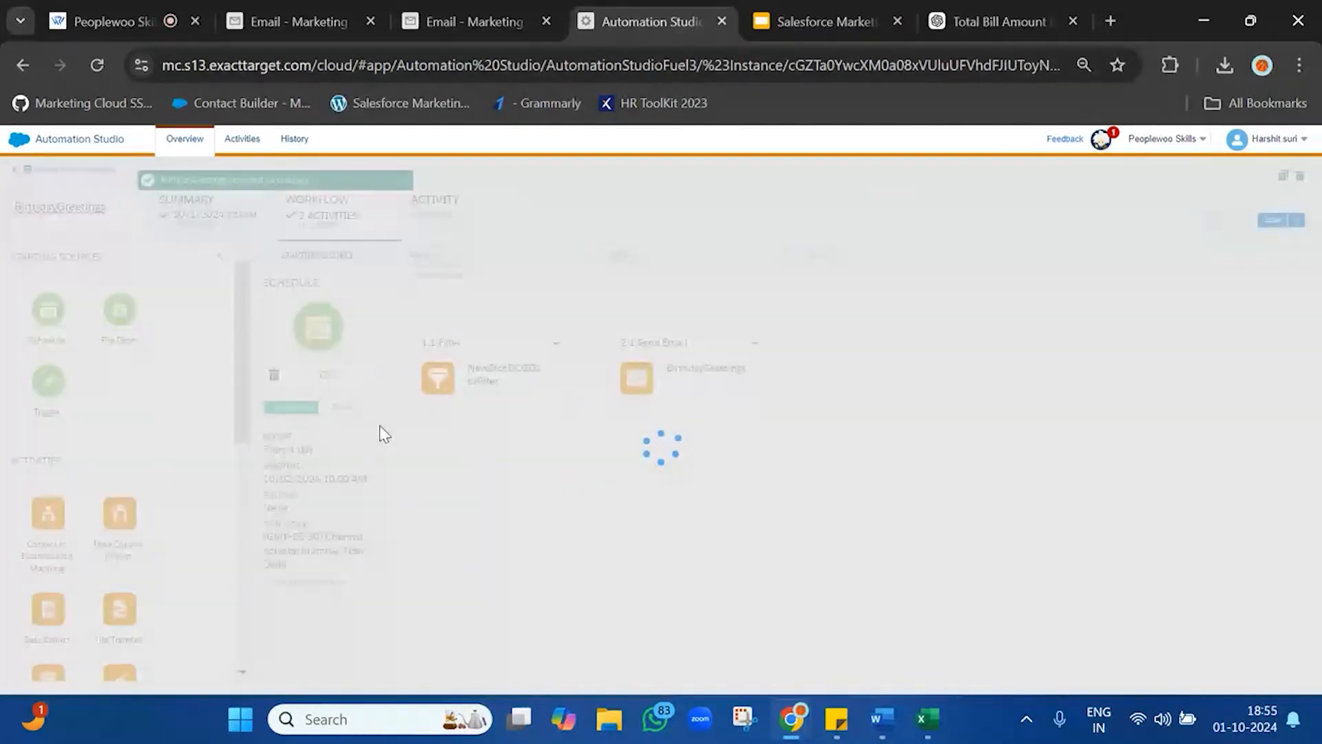
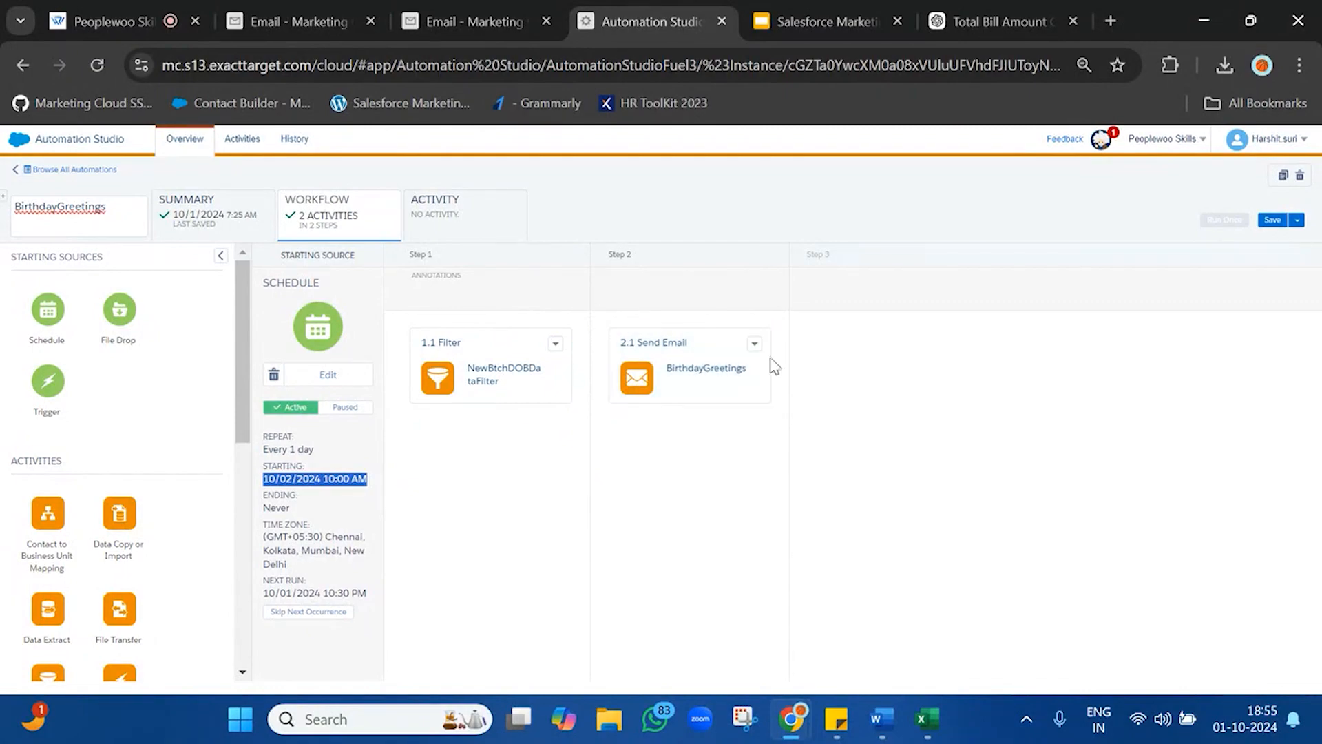
{"action": "left_click", "coordinate": [340, 412]}
{"action": "left_click", "coordinate": [844, 361]}
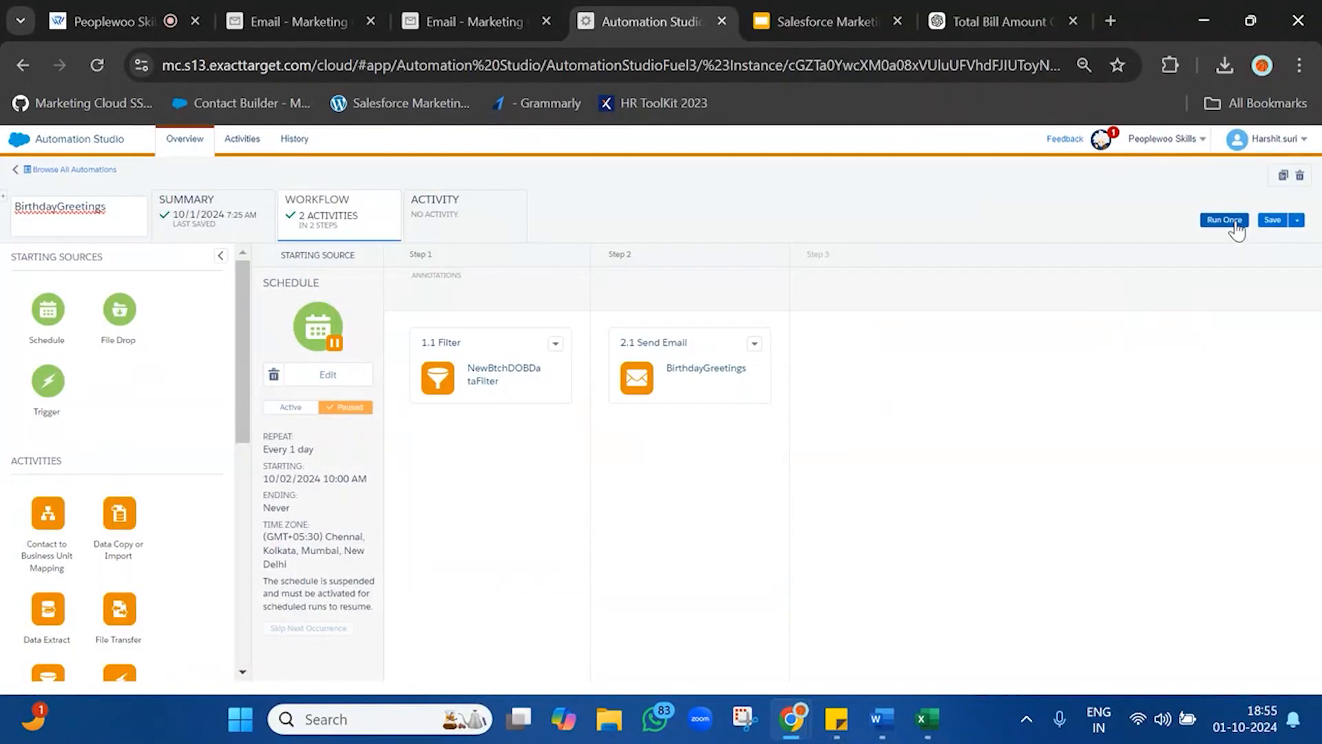
Step: Run the automation once with both the filter and send email activities selected
{"action": "left_click", "coordinate": [1233, 220]}
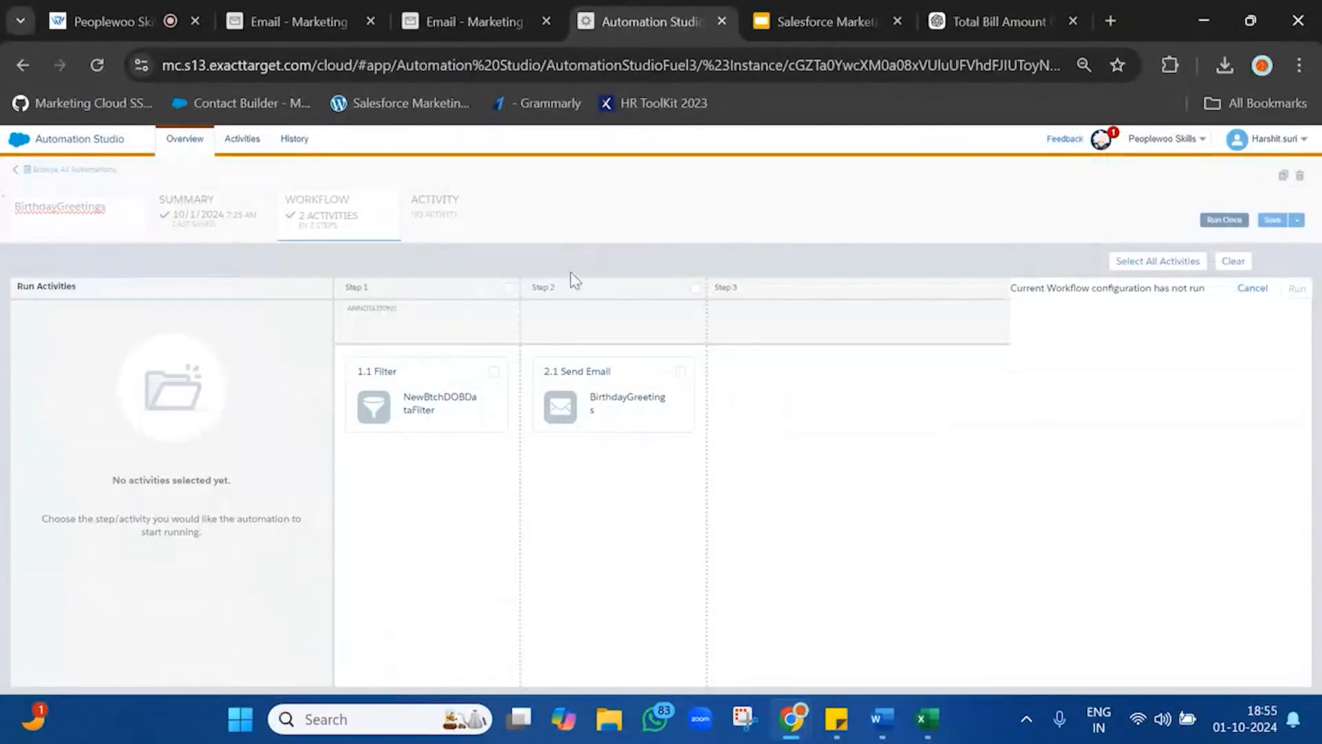
{"action": "left_click", "coordinate": [1164, 262]}
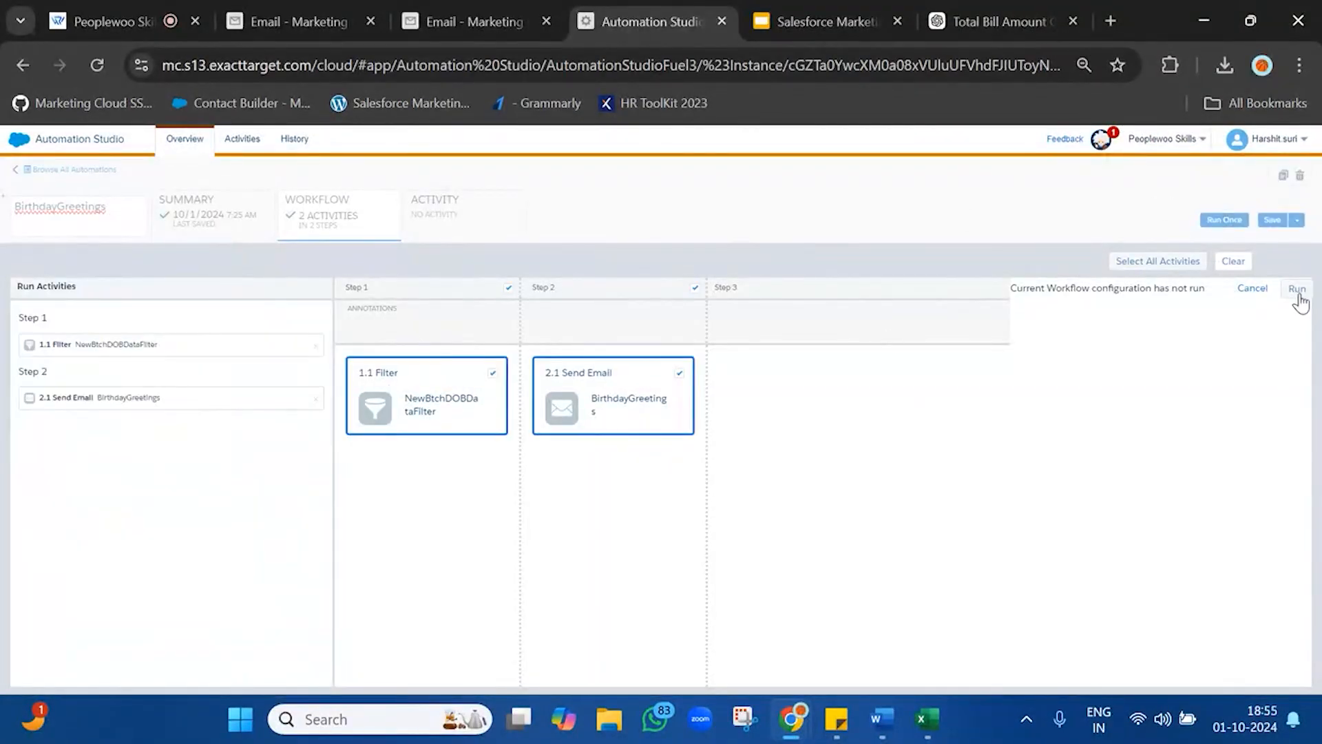
{"action": "left_click", "coordinate": [1298, 293]}
{"action": "left_click", "coordinate": [987, 604]}
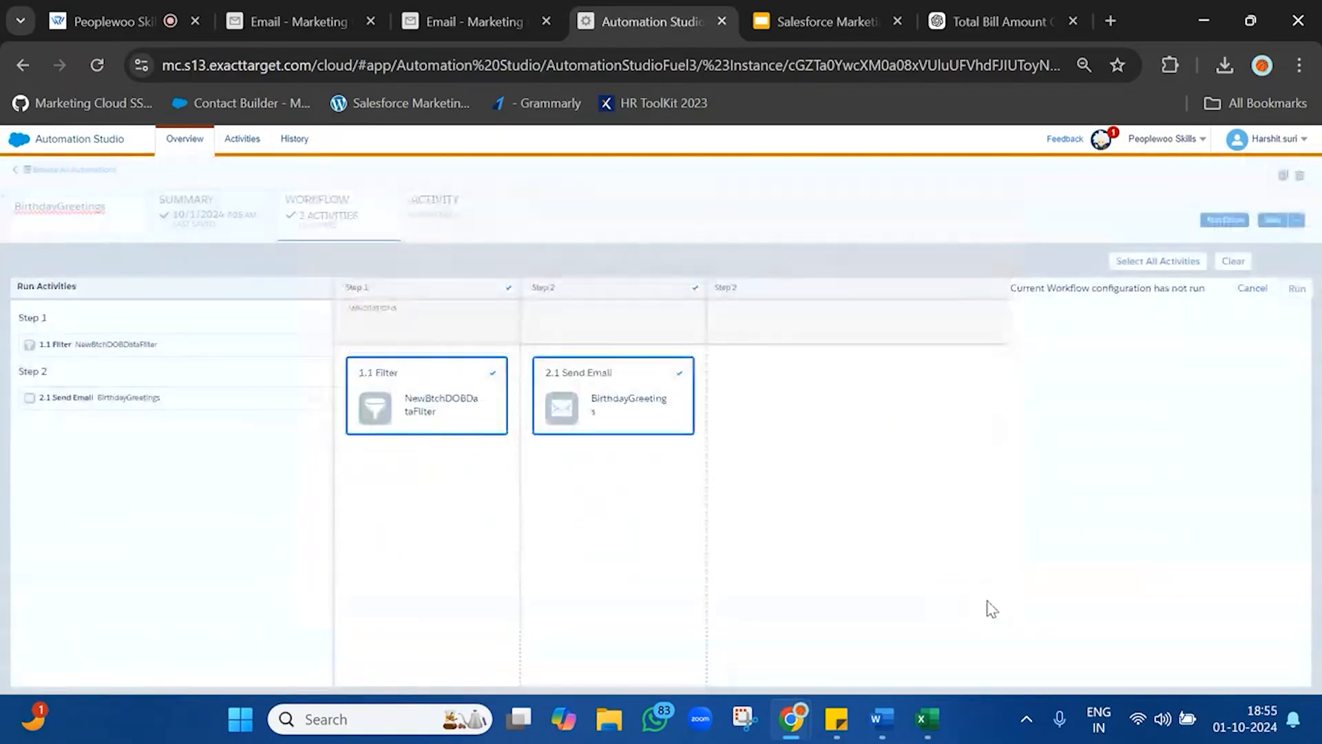
Step: Check the progress of the one-time run in the automation's run log, refreshing it and inspecting the filter activity
{"action": "left_click", "coordinate": [510, 221]}
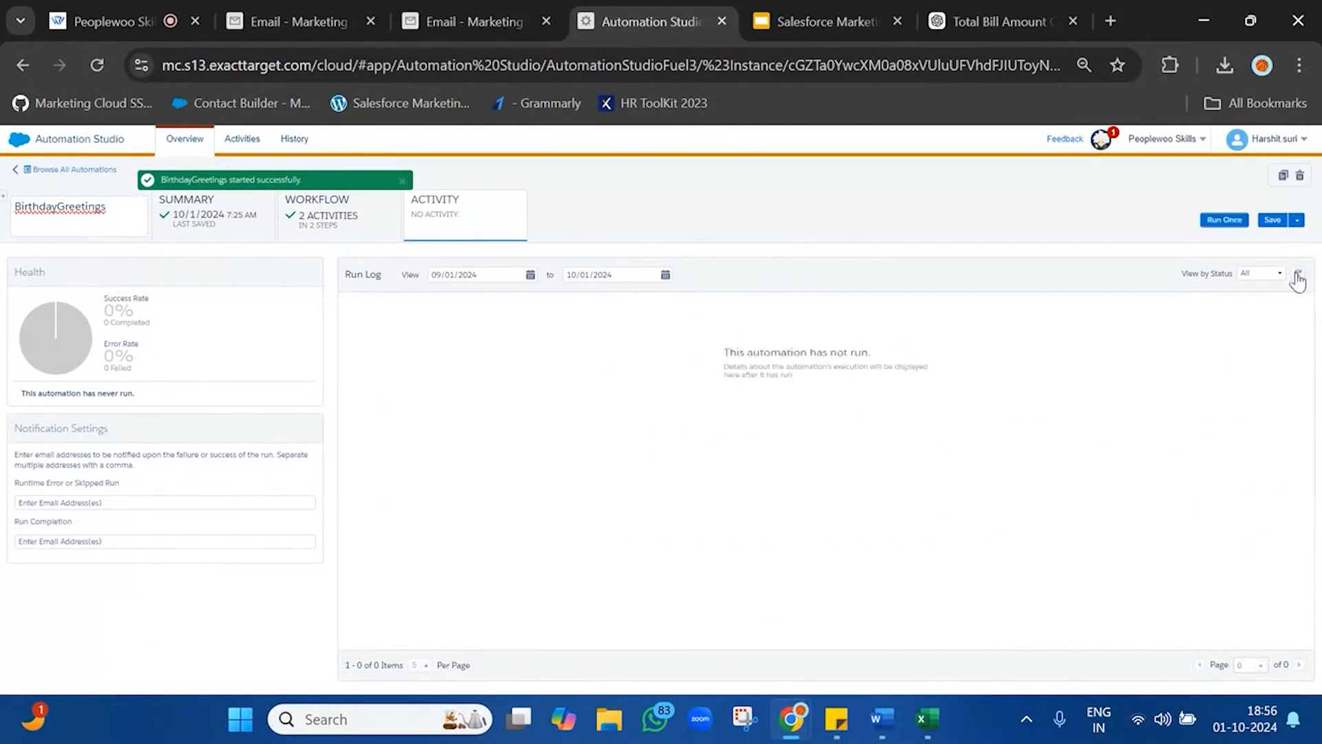
{"action": "left_click", "coordinate": [1298, 279]}
{"action": "left_click", "coordinate": [350, 225]}
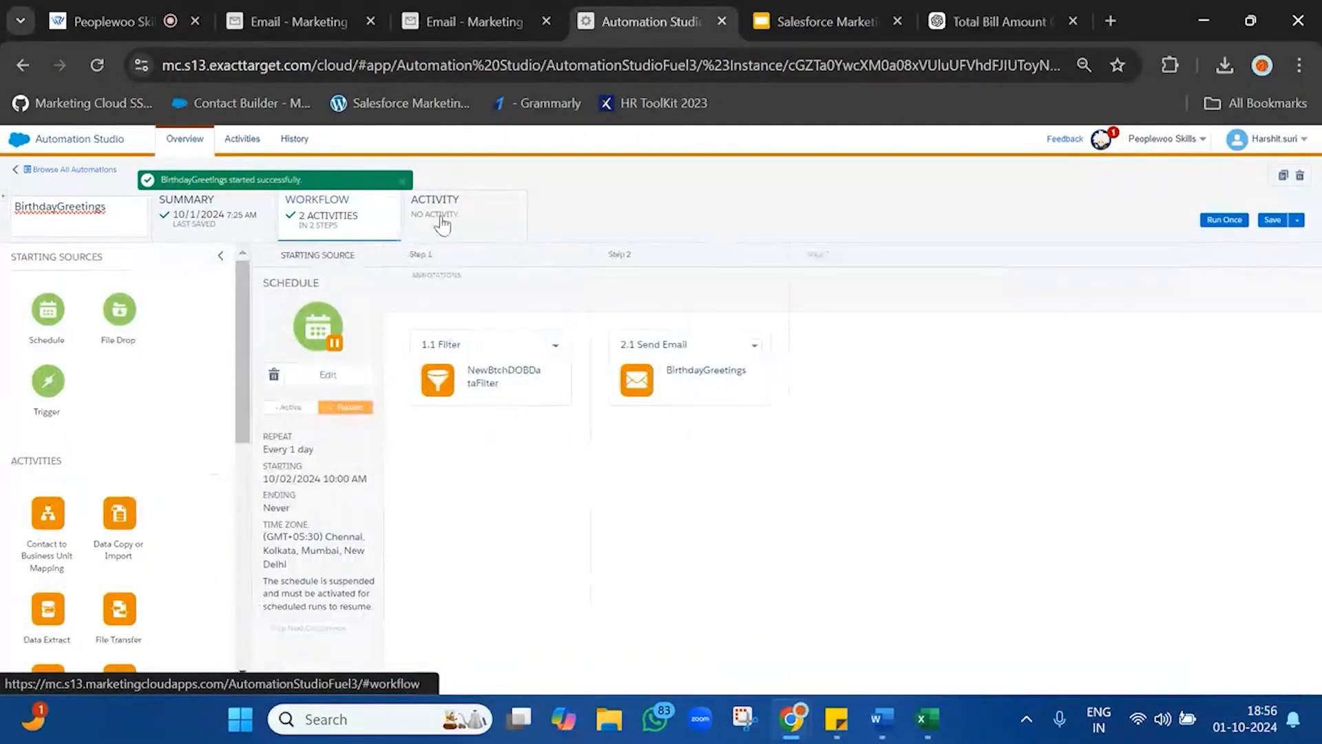
{"action": "left_click", "coordinate": [486, 215]}
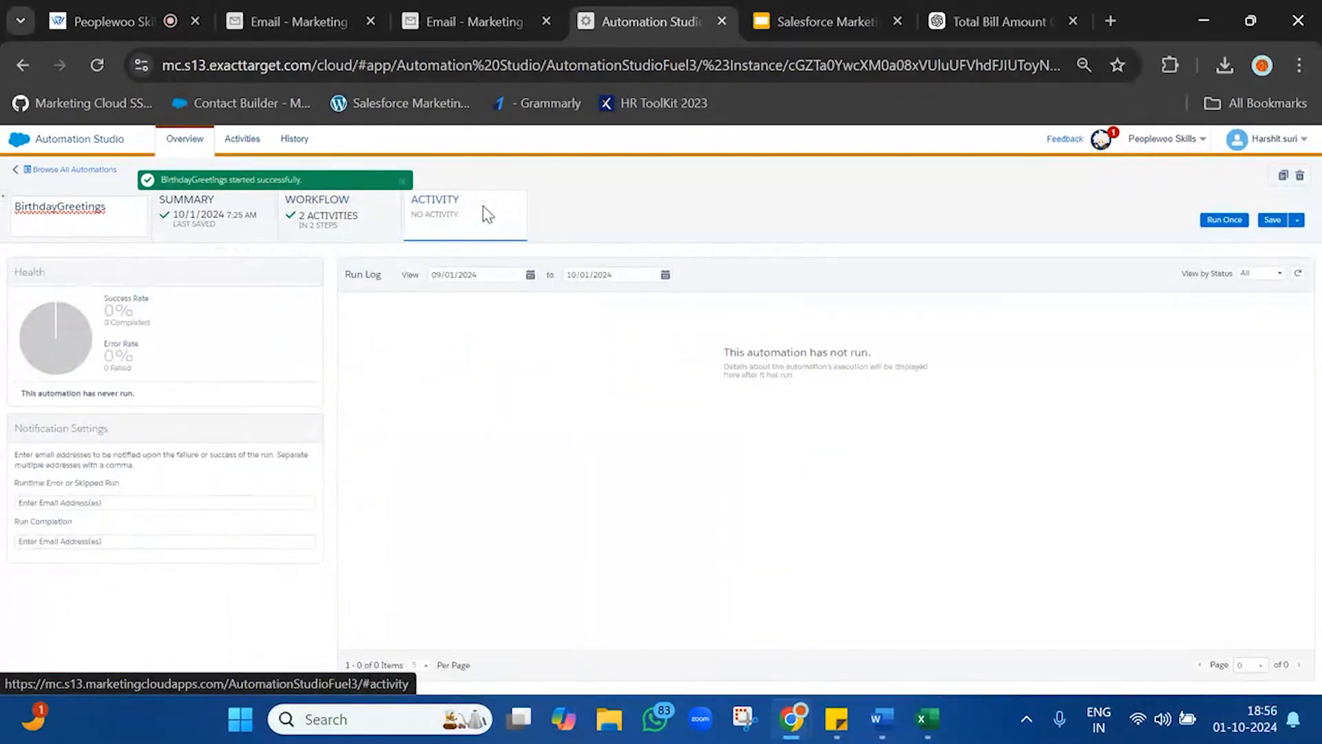
{"action": "left_click", "coordinate": [1299, 275]}
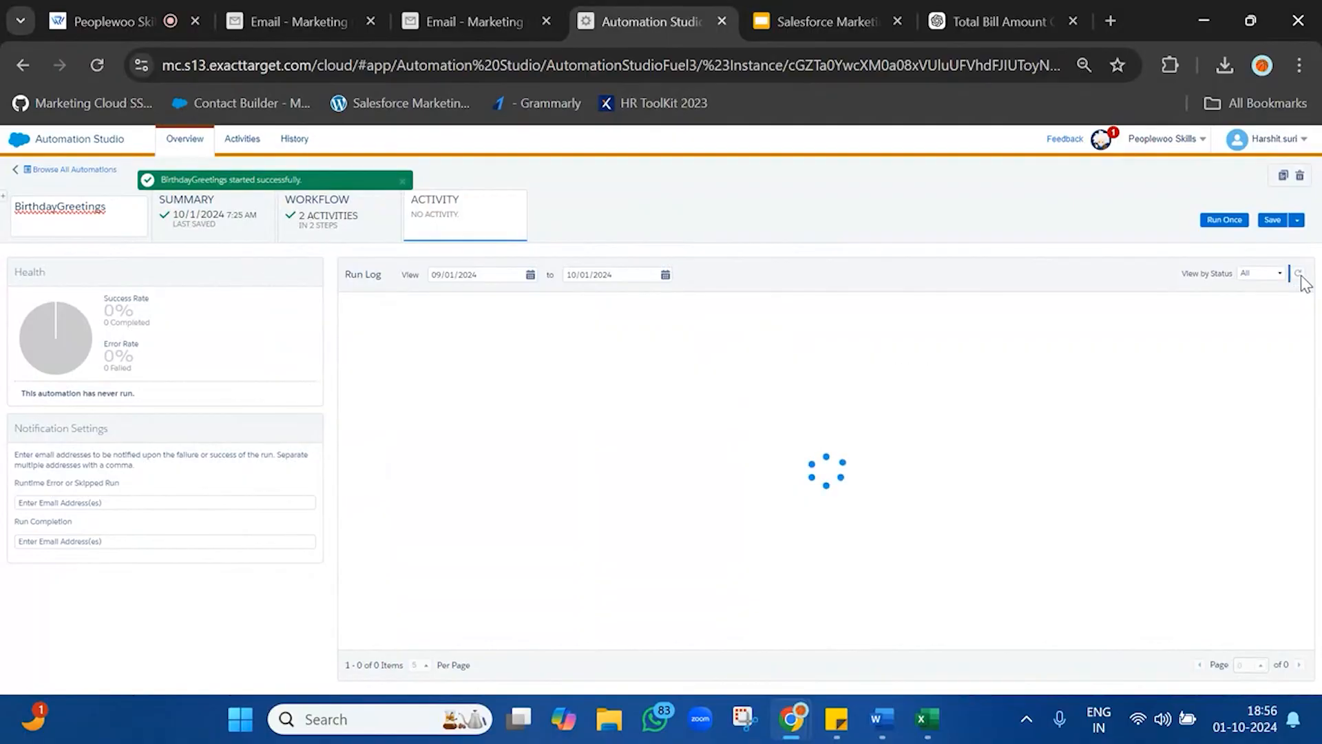
{"action": "left_click", "coordinate": [349, 219]}
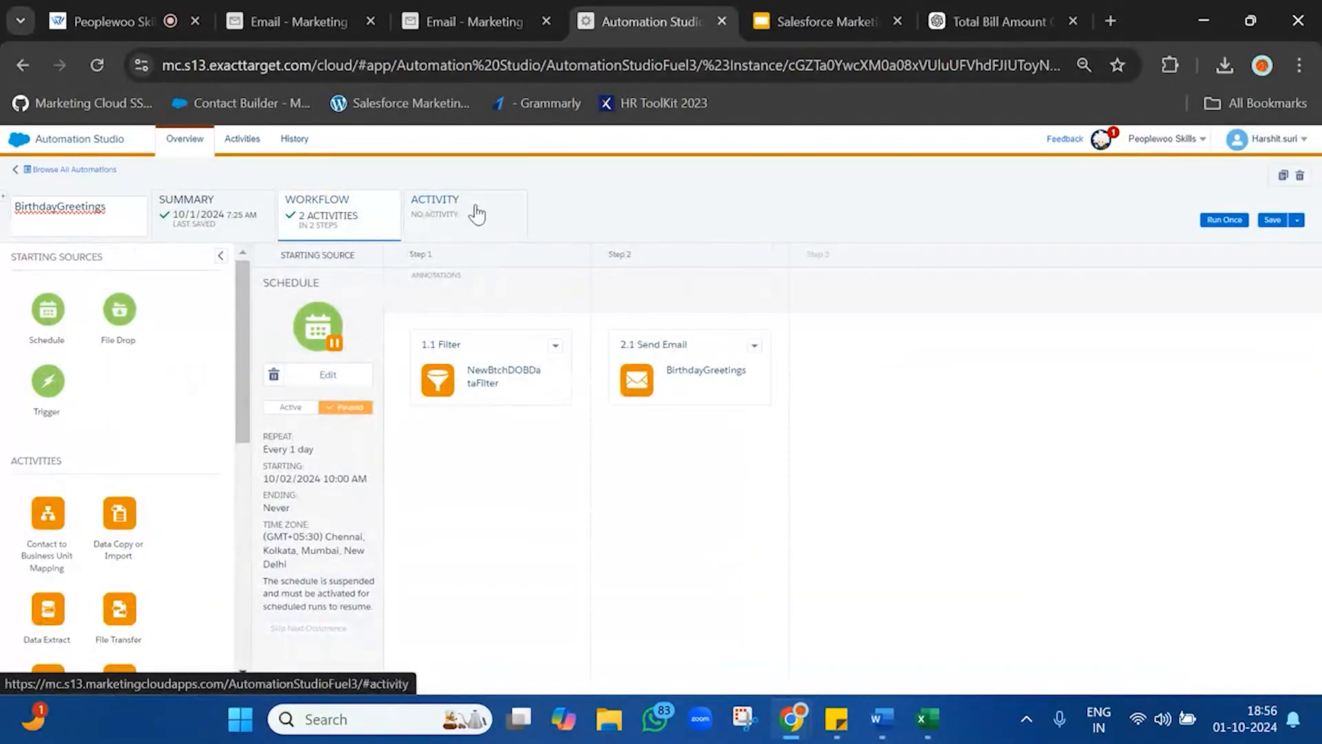
{"action": "left_click", "coordinate": [481, 213]}
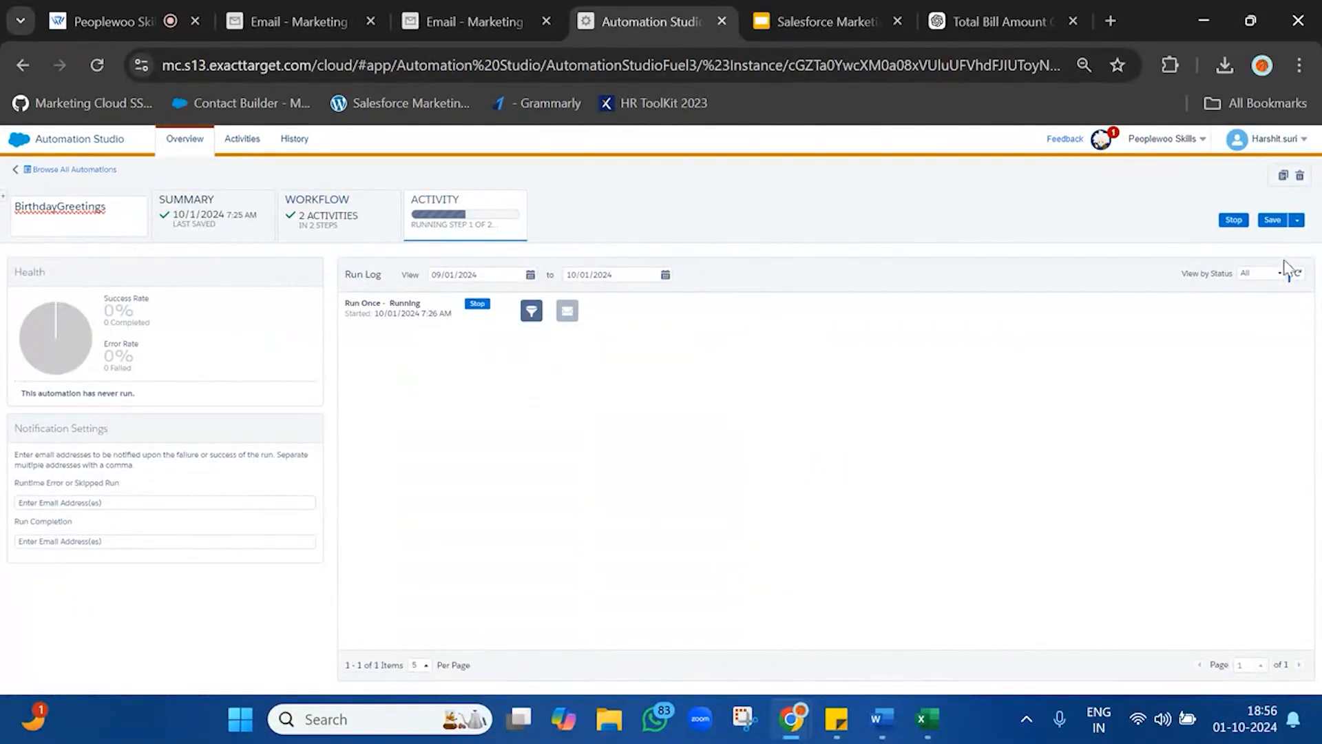
{"action": "left_click", "coordinate": [1299, 275]}
{"action": "left_click", "coordinate": [532, 312]}
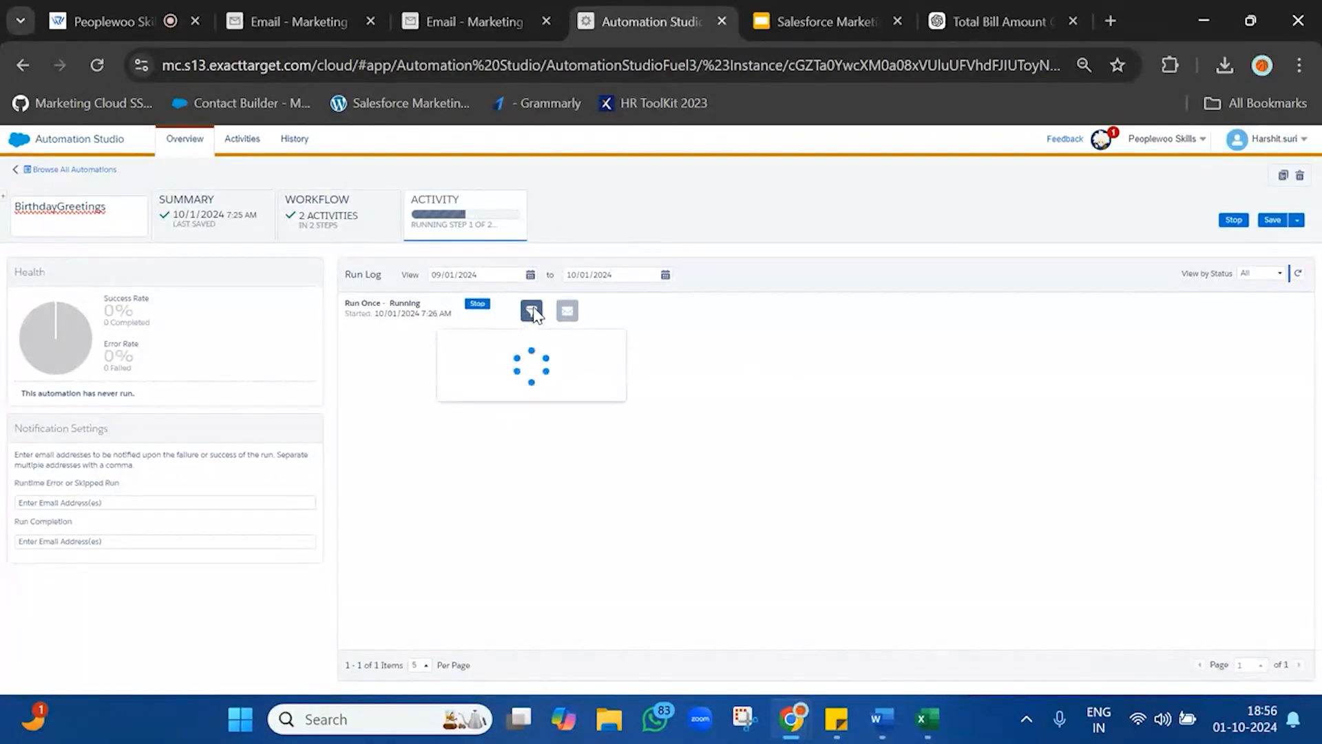
{"action": "left_click", "coordinate": [1298, 273]}
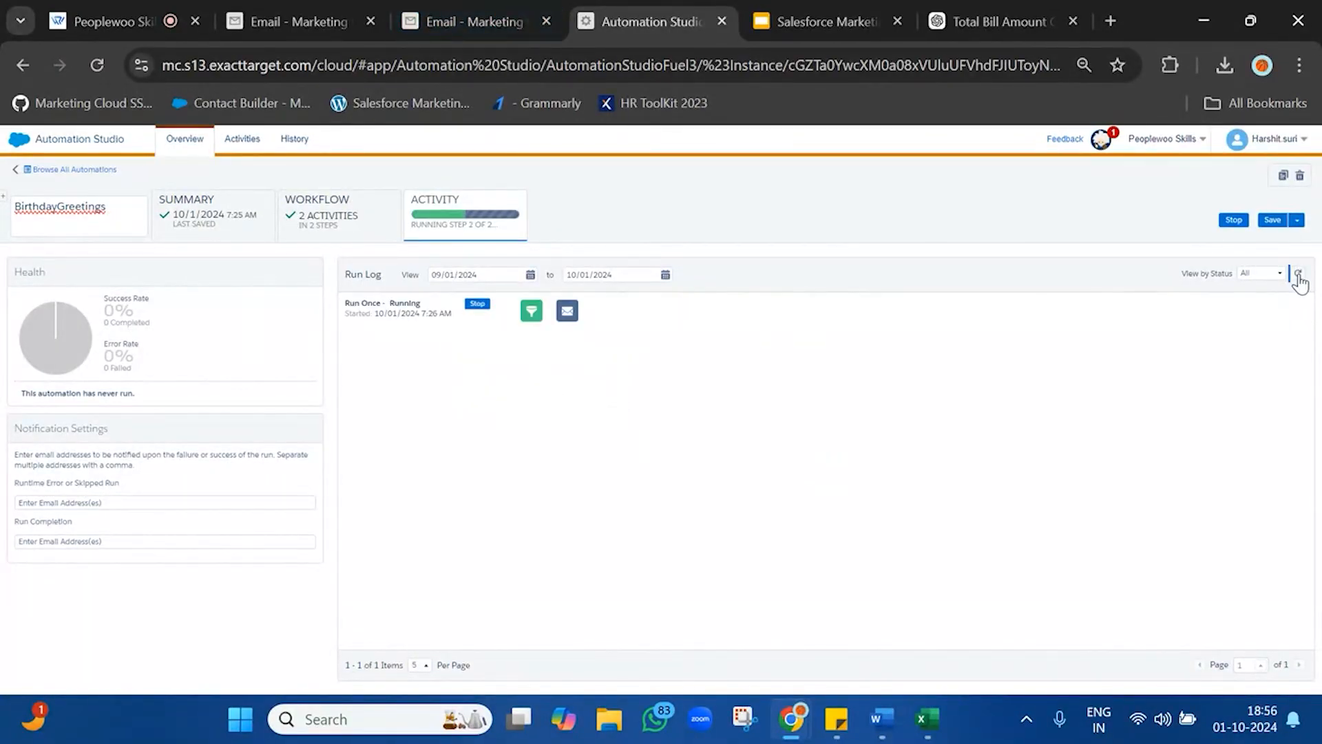
Step: Switch to Email Studio and examine the dates of birth in the BirthdayProfiles_AutoFilter records from the NewBatch folder
{"action": "left_click", "coordinate": [496, 19]}
{"action": "left_click", "coordinate": [92, 169]}
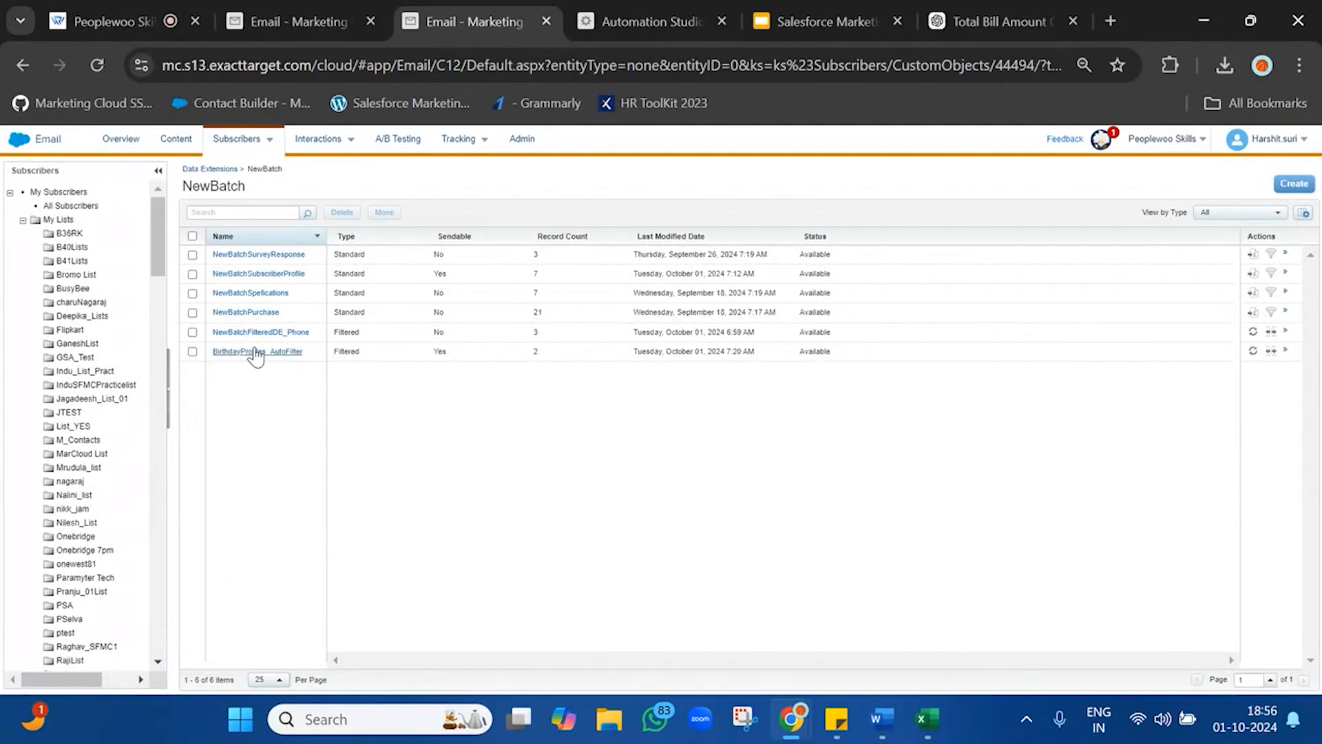
{"action": "left_click", "coordinate": [256, 352]}
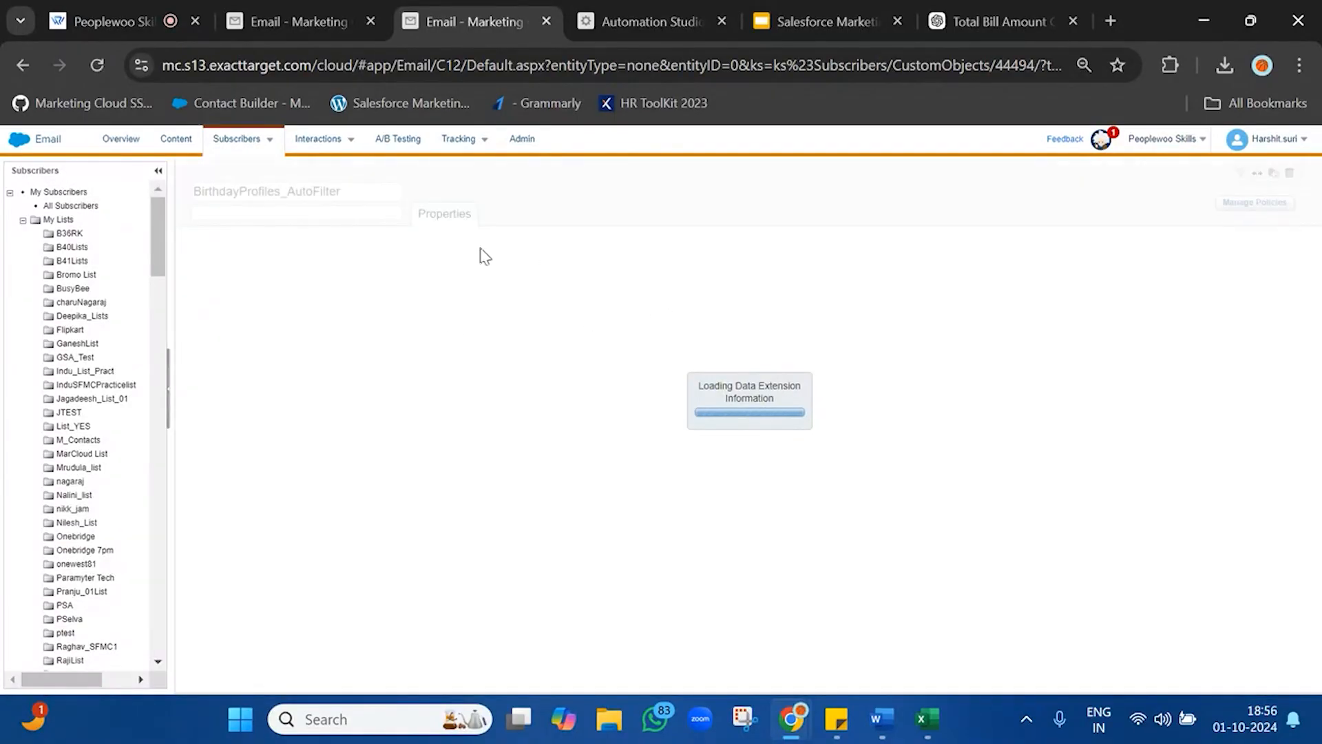
{"action": "left_click", "coordinate": [335, 230]}
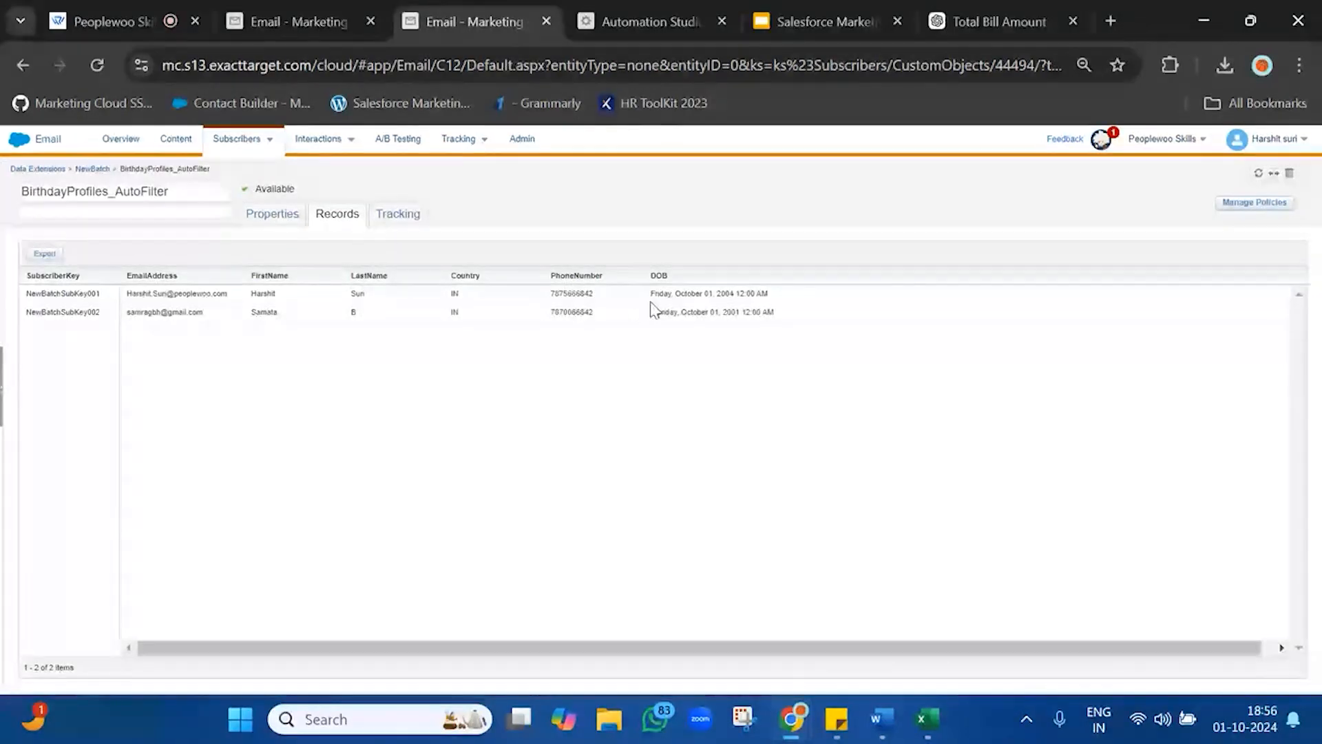
{"action": "left_click_drag", "start_coordinate": [675, 292], "coordinate": [803, 340]}
{"action": "left_click", "coordinate": [827, 345]}
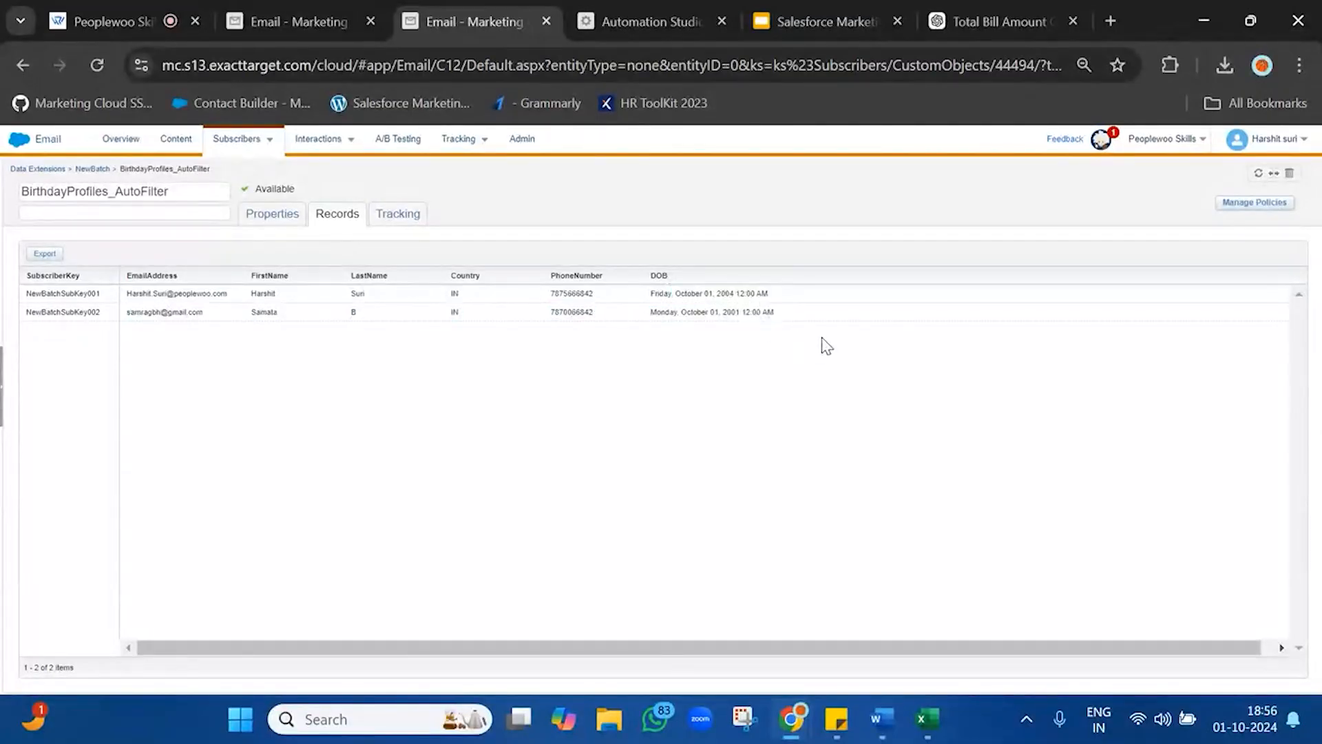
{"action": "left_click_drag", "start_coordinate": [699, 292], "coordinate": [833, 345]}
{"action": "left_click", "coordinate": [833, 345]}
{"action": "left_click_drag", "start_coordinate": [675, 294], "coordinate": [792, 301]}
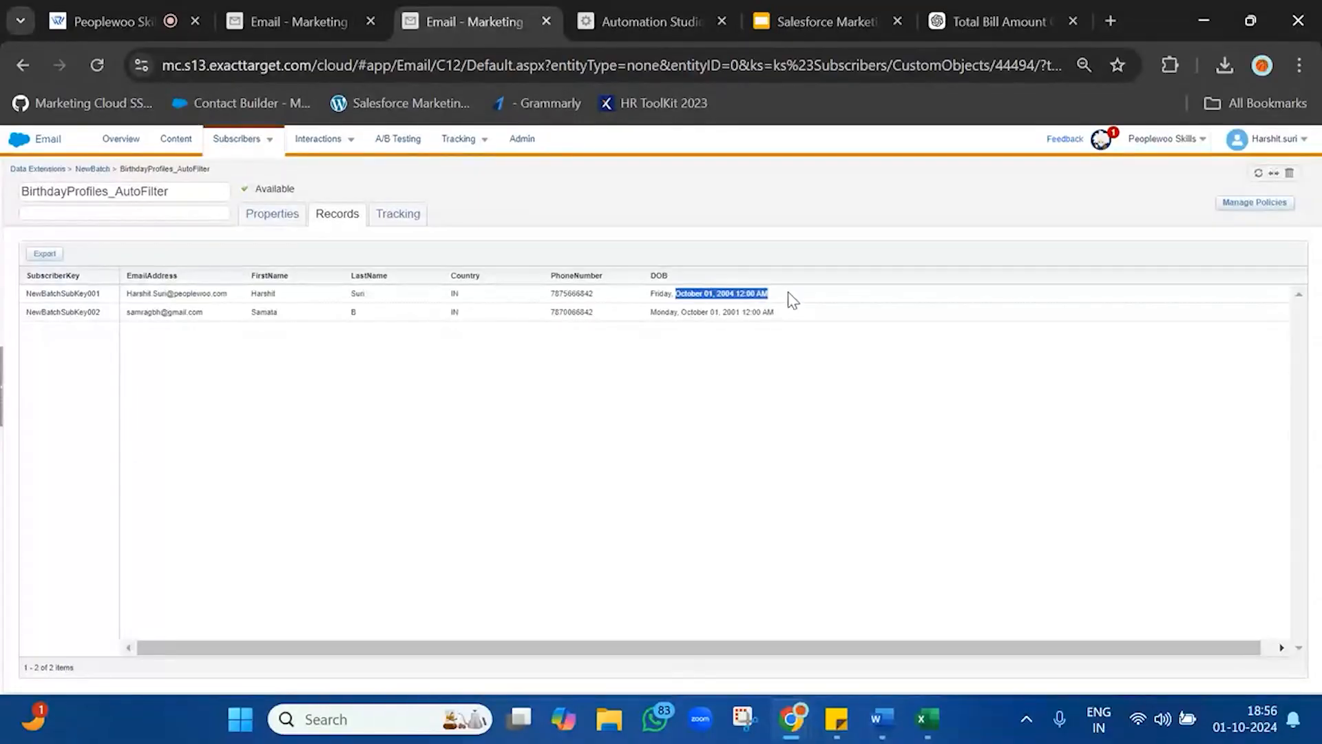
{"action": "left_click_drag", "start_coordinate": [710, 311], "coordinate": [803, 329]}
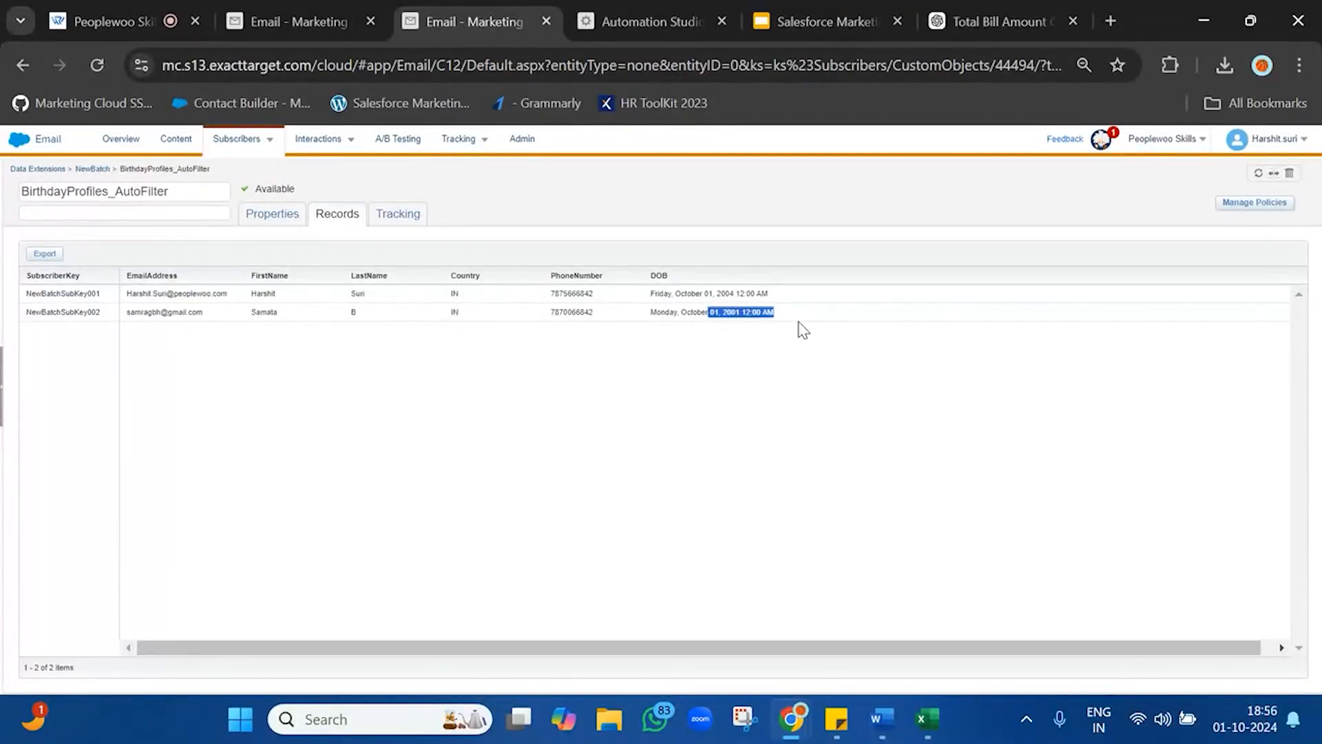
{"action": "left_click", "coordinate": [803, 329]}
{"action": "left_click_drag", "start_coordinate": [646, 289], "coordinate": [761, 322]}
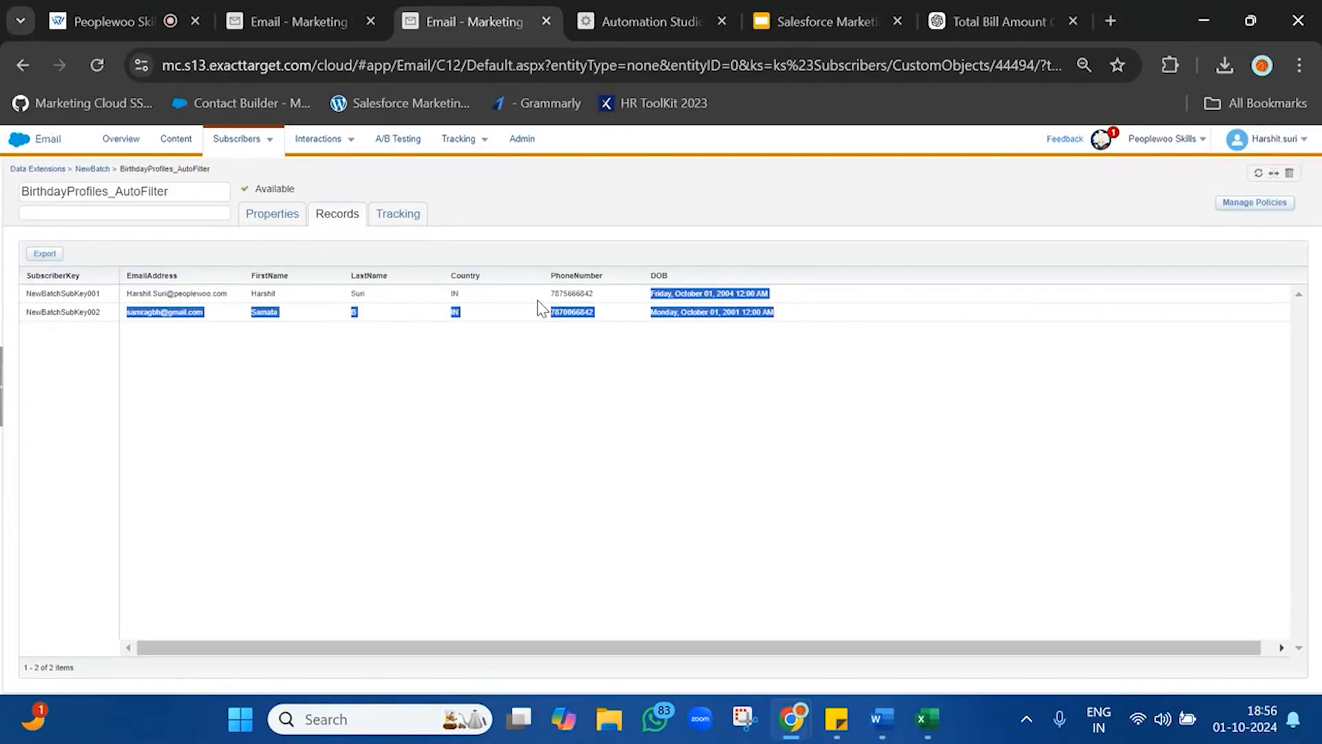
Step: Switch back to Automation Studio, refresh the BirthdayGreetings run log and check the status of the send email activity
{"action": "left_click", "coordinate": [615, 15]}
{"action": "left_click", "coordinate": [1301, 276]}
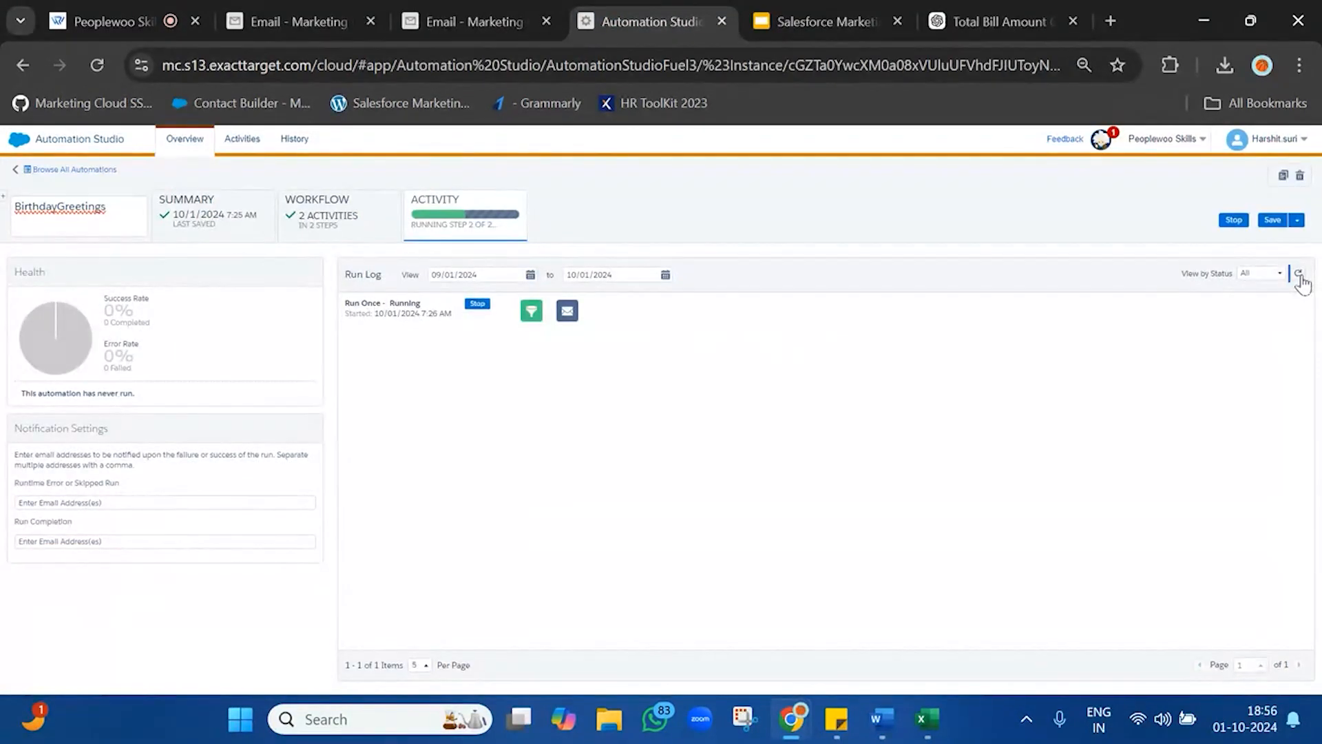
{"action": "mouse_move", "coordinate": [568, 312]}
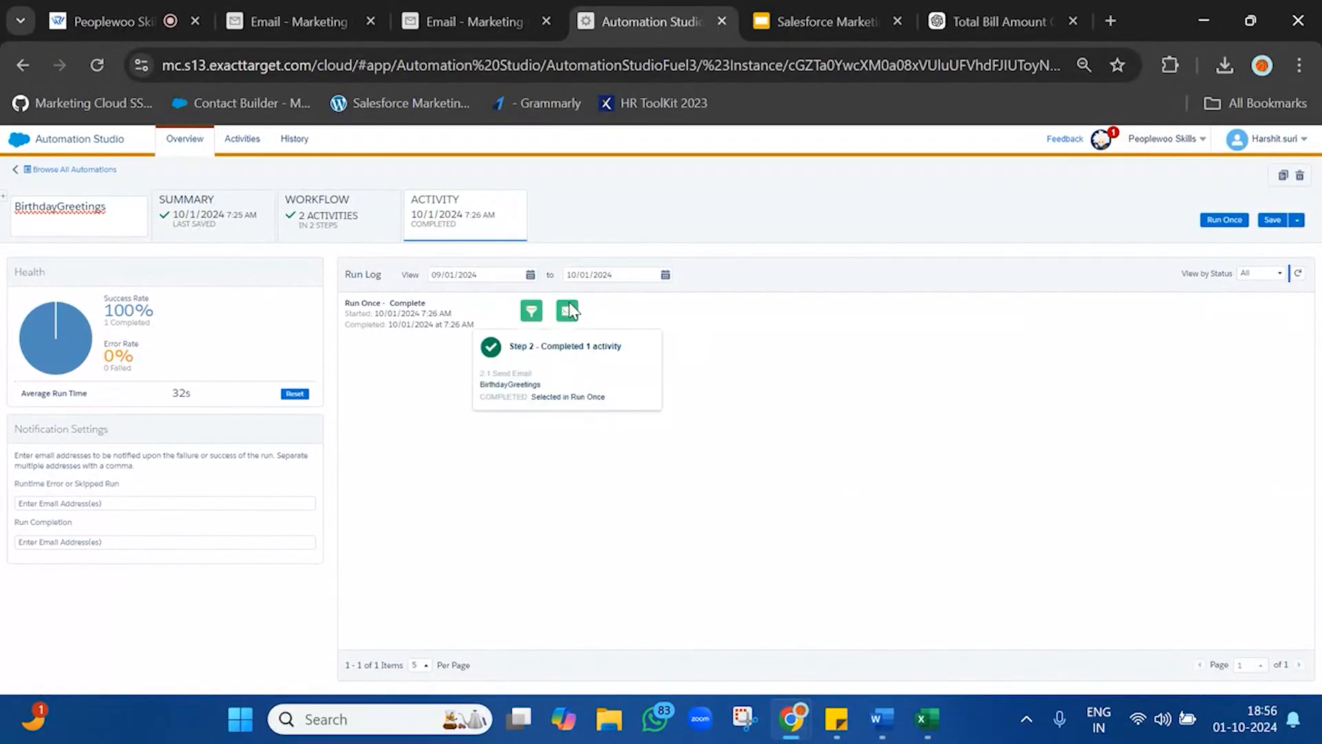
{"action": "left_click_drag", "start_coordinate": [586, 346], "coordinate": [666, 398]}
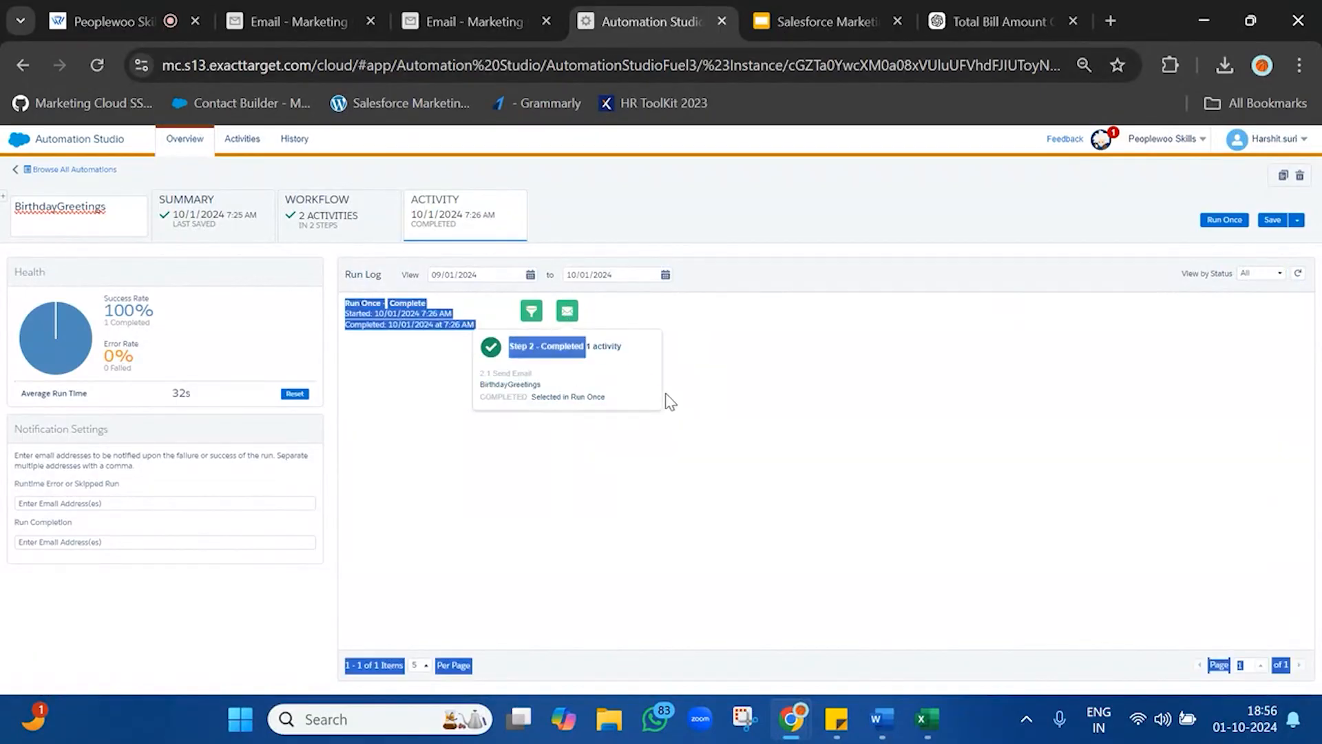
Step: Activate the daily schedule of the BirthdayGreetings automation from its workflow and review the schedule details
{"action": "left_click", "coordinate": [320, 222]}
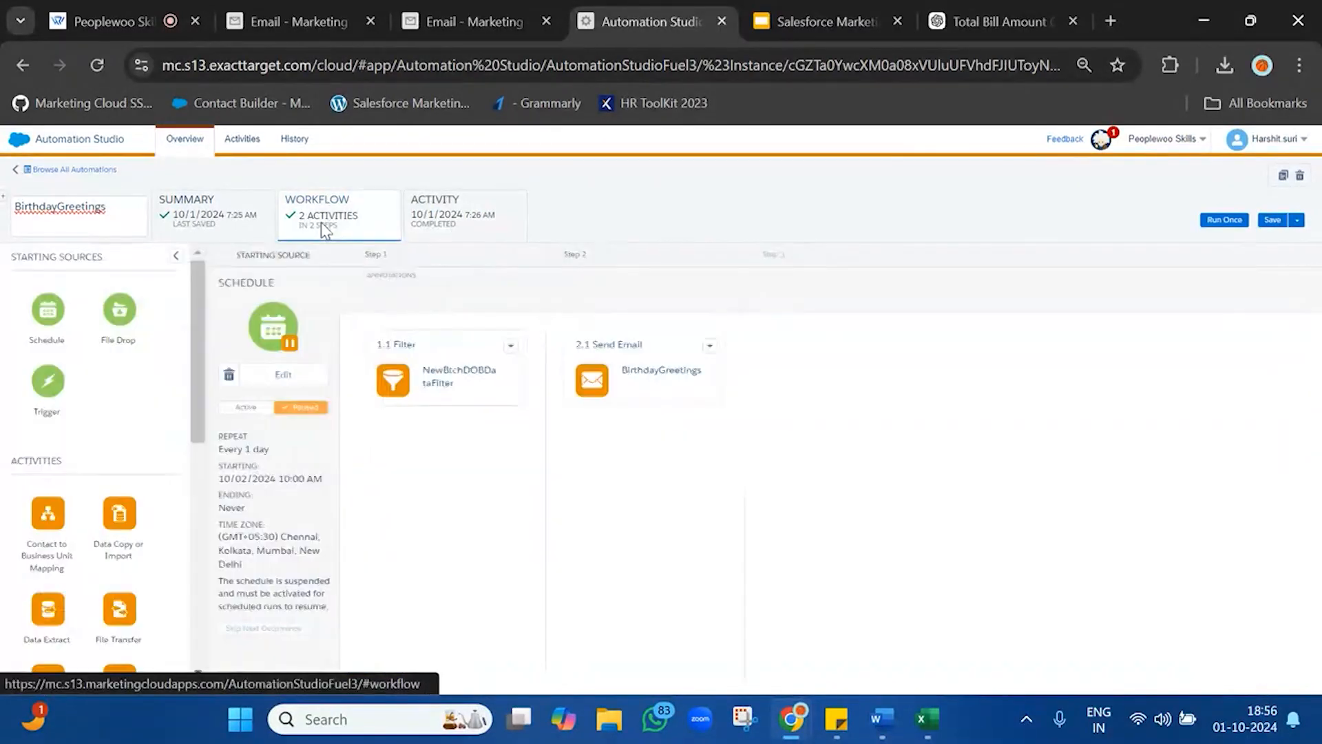
{"action": "left_click", "coordinate": [292, 409]}
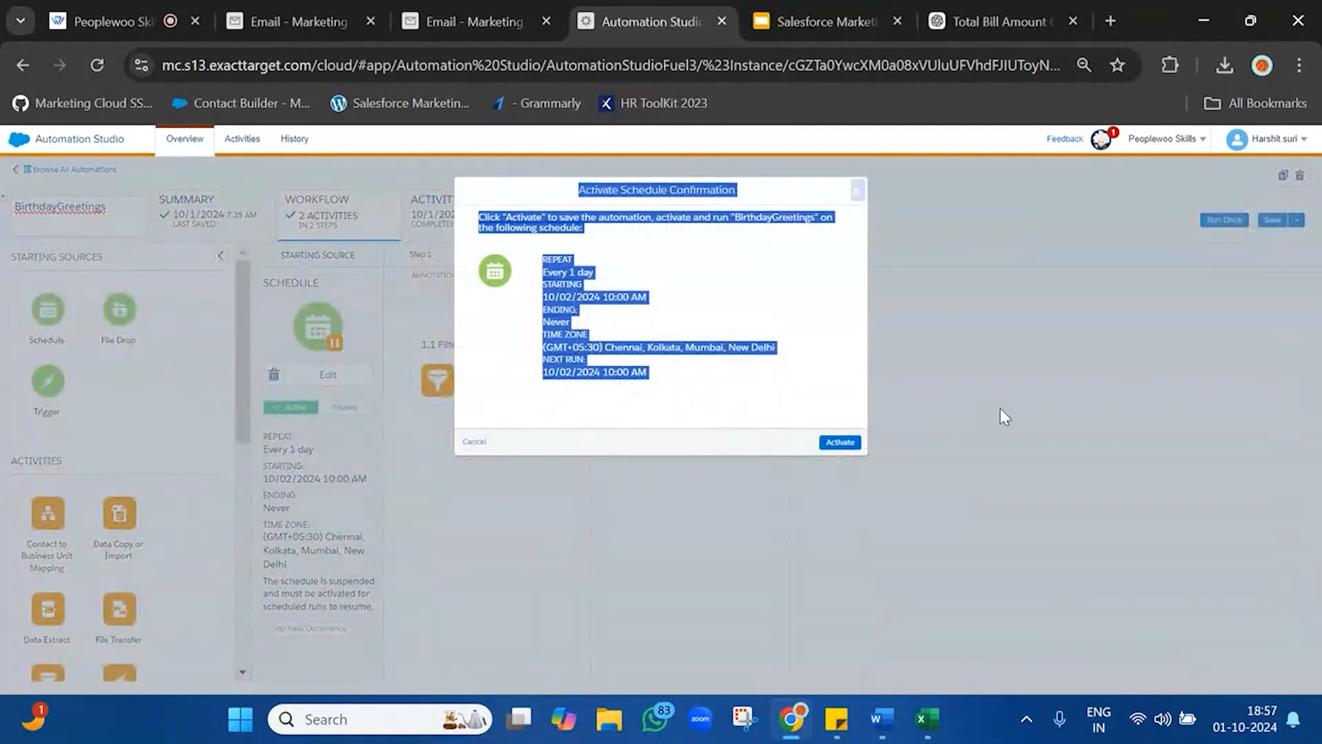
{"action": "left_click", "coordinate": [842, 442]}
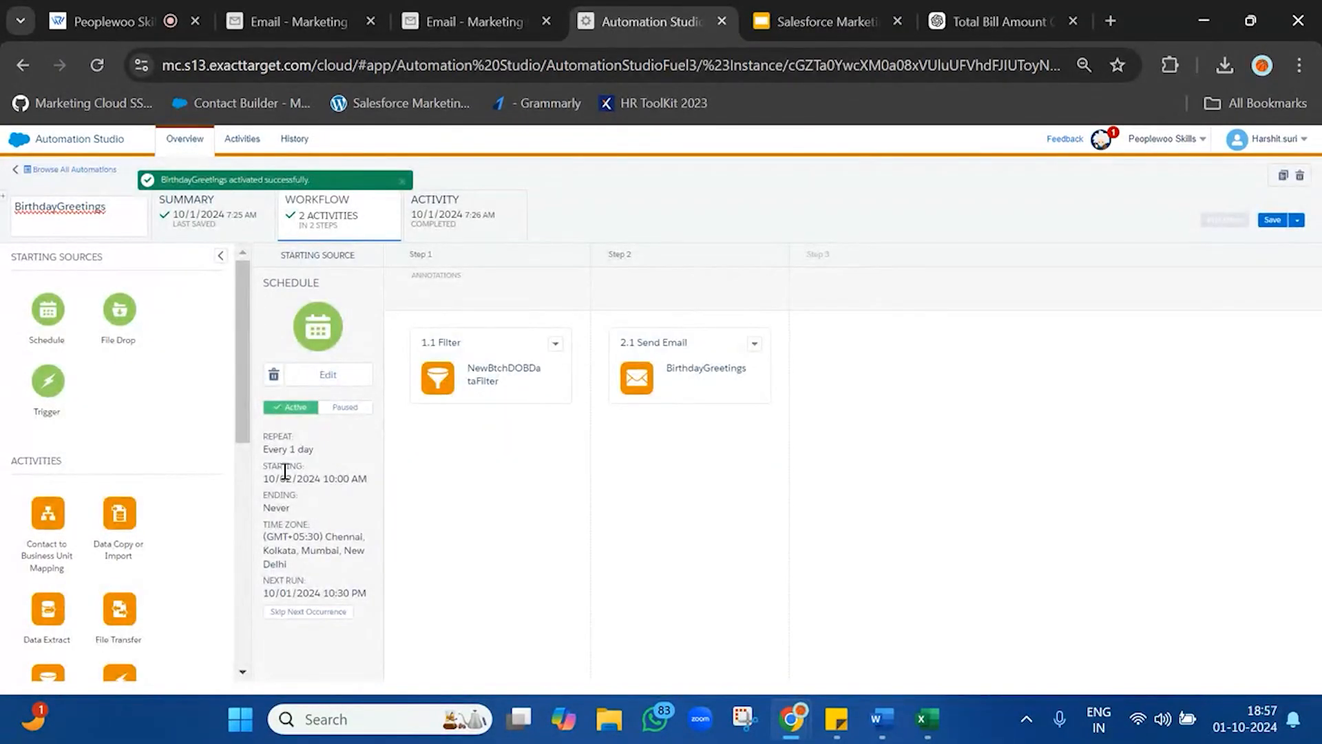
{"action": "left_click_drag", "start_coordinate": [275, 444], "coordinate": [359, 584]}
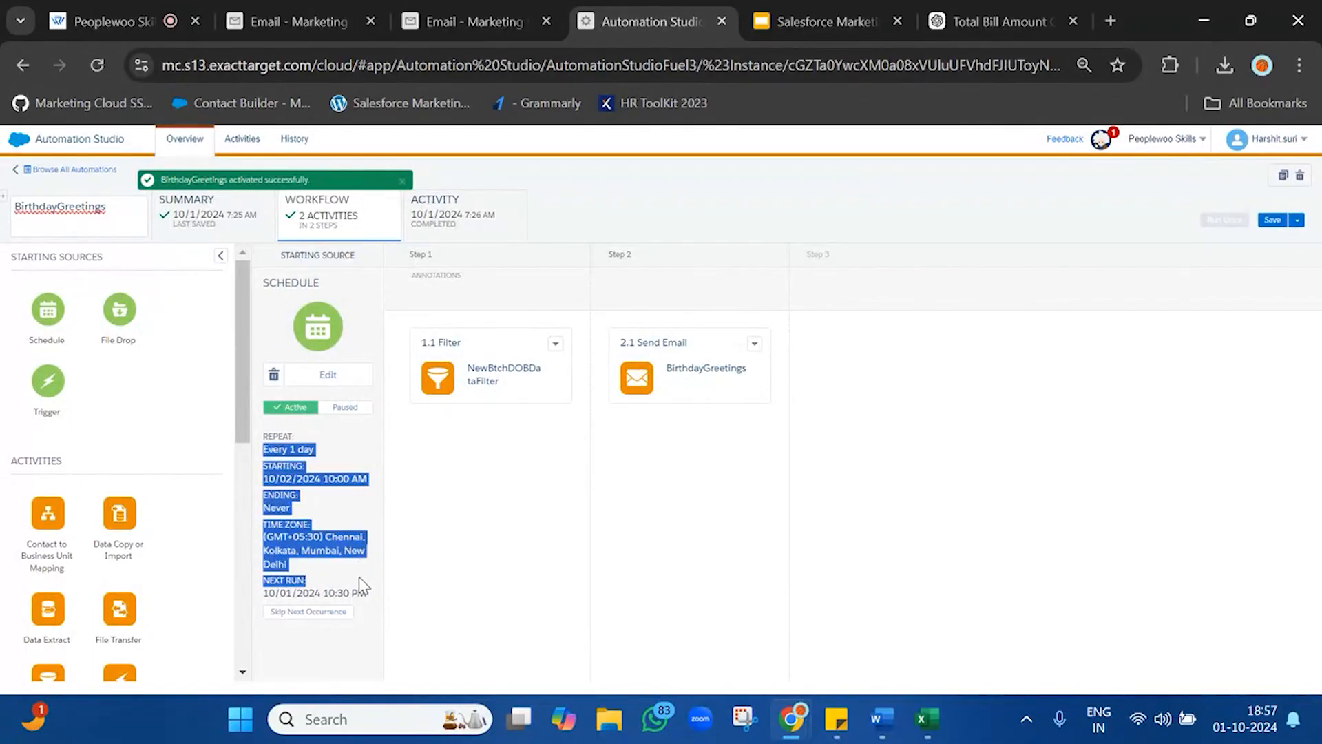